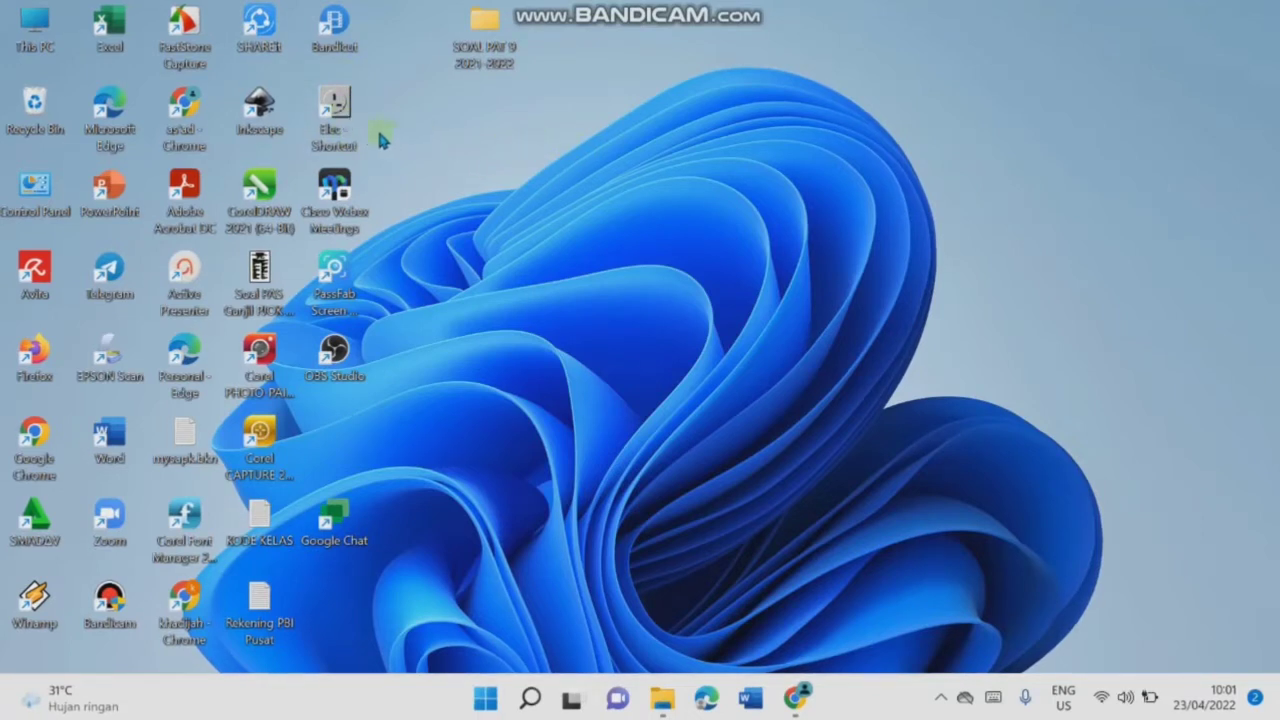
Step: Open Pintar VirtuaLab Electricity with a new blank document and enlarge the document window to fill most of the workspace
double_click(348, 122)
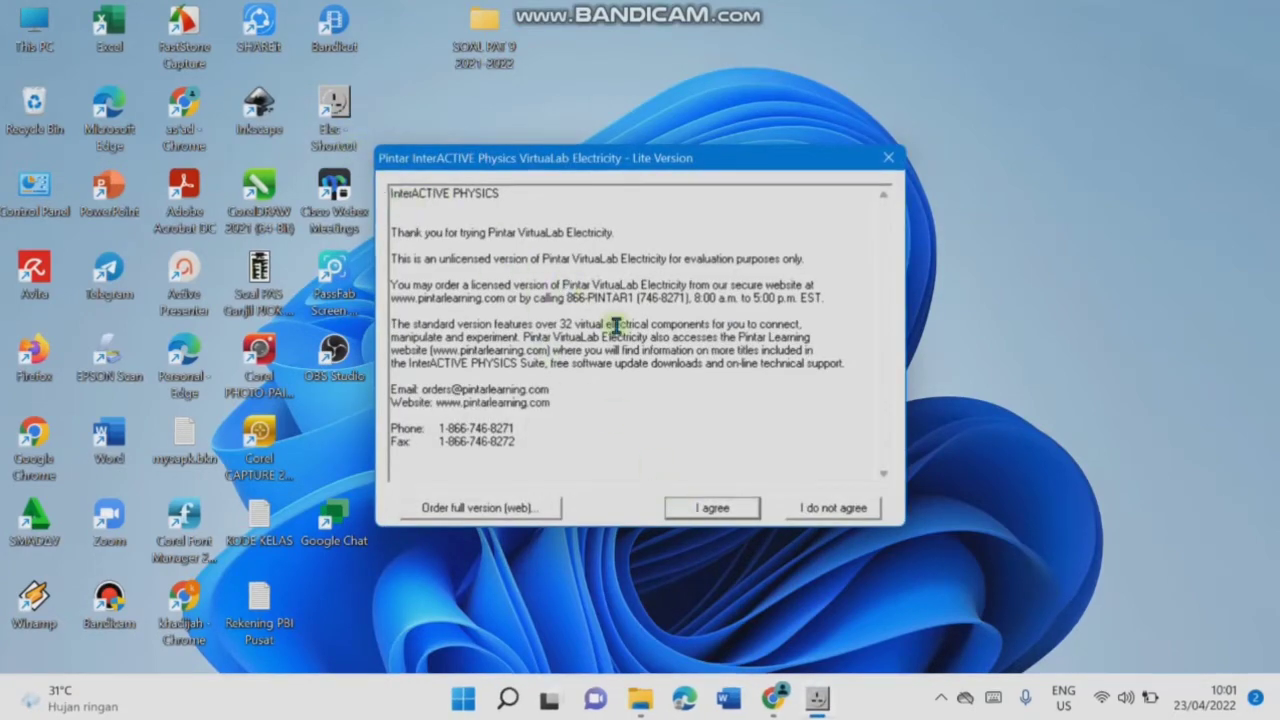
left_click(712, 508)
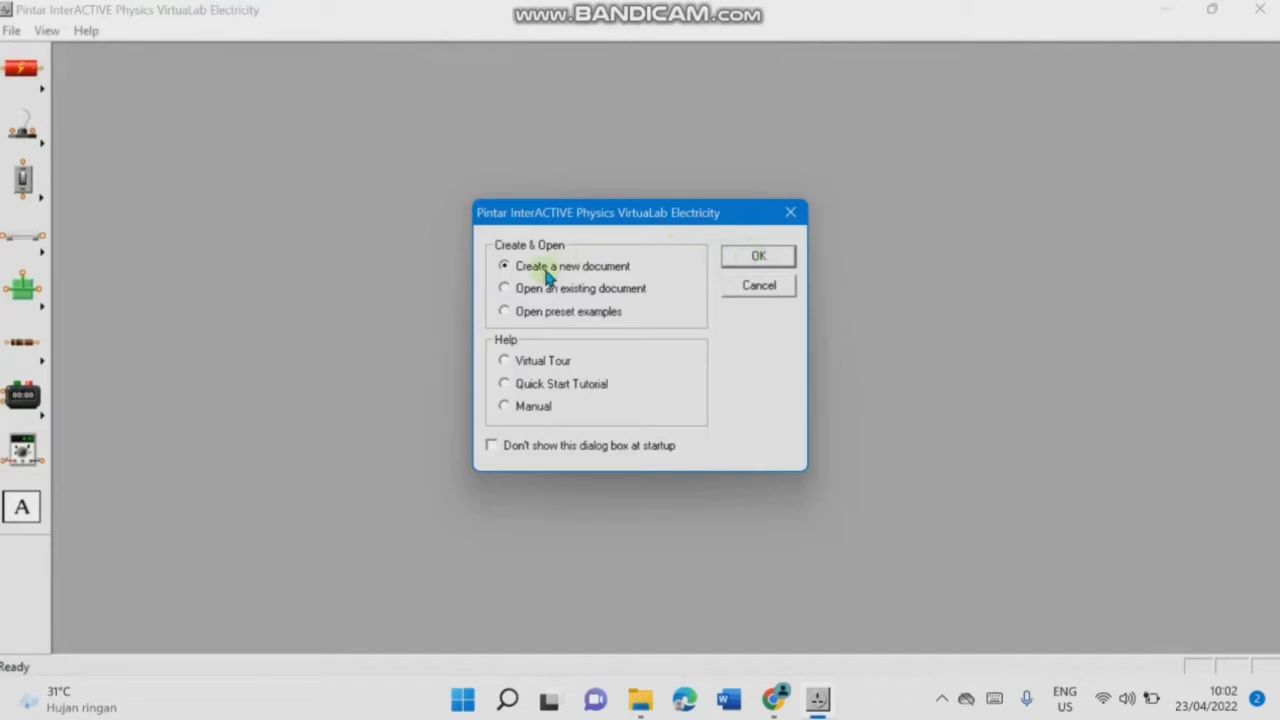
left_click(755, 260)
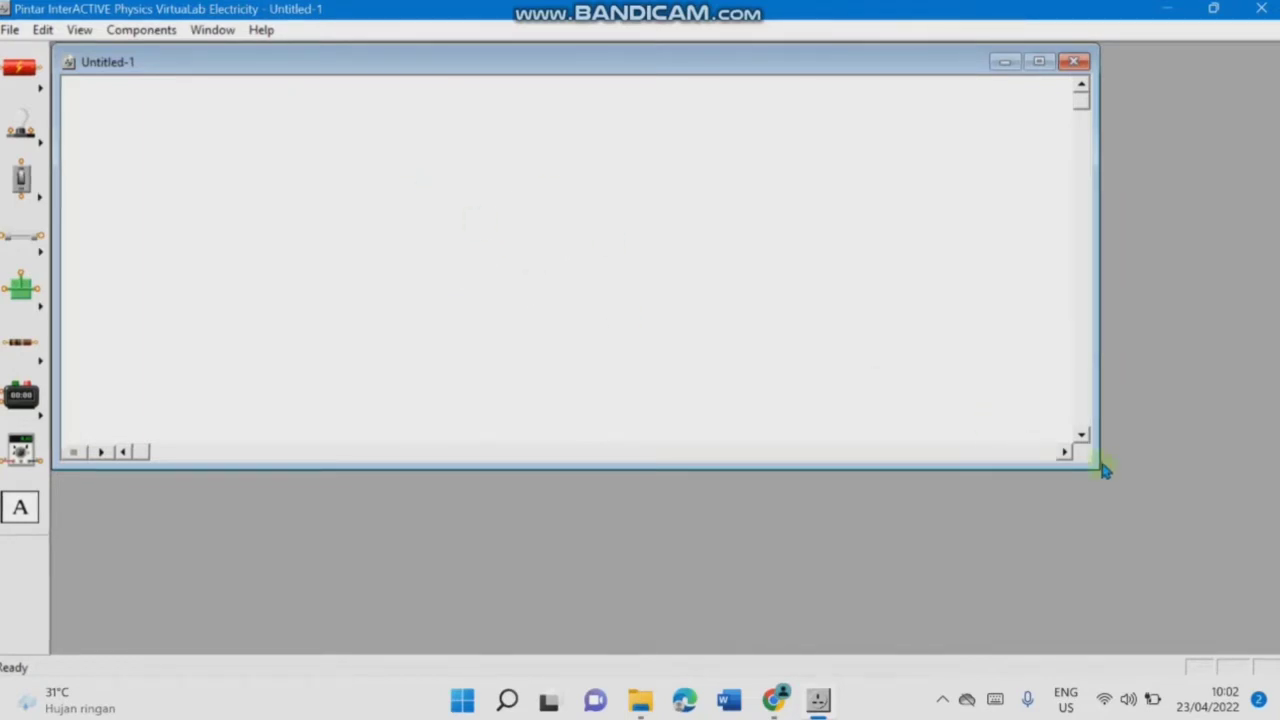
left_click_drag(1090, 467, 1258, 630)
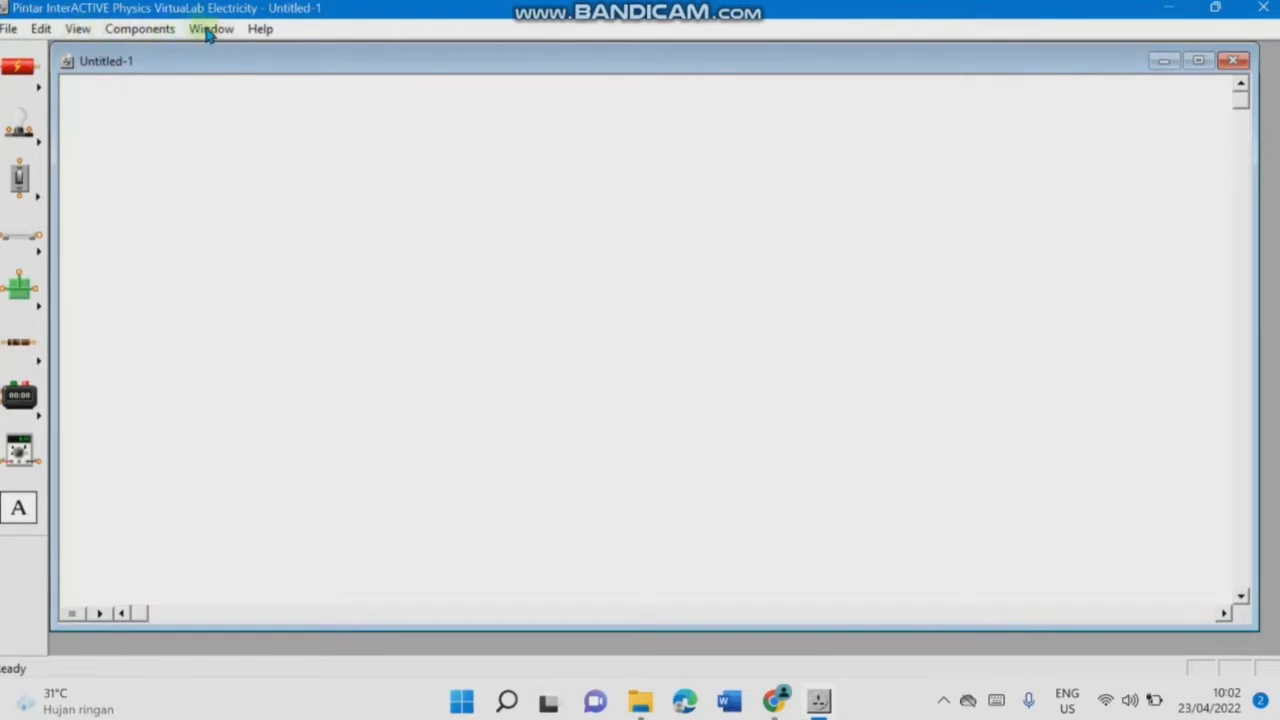
Step: Examine the available file, view, component, window and help commands
left_click(10, 30)
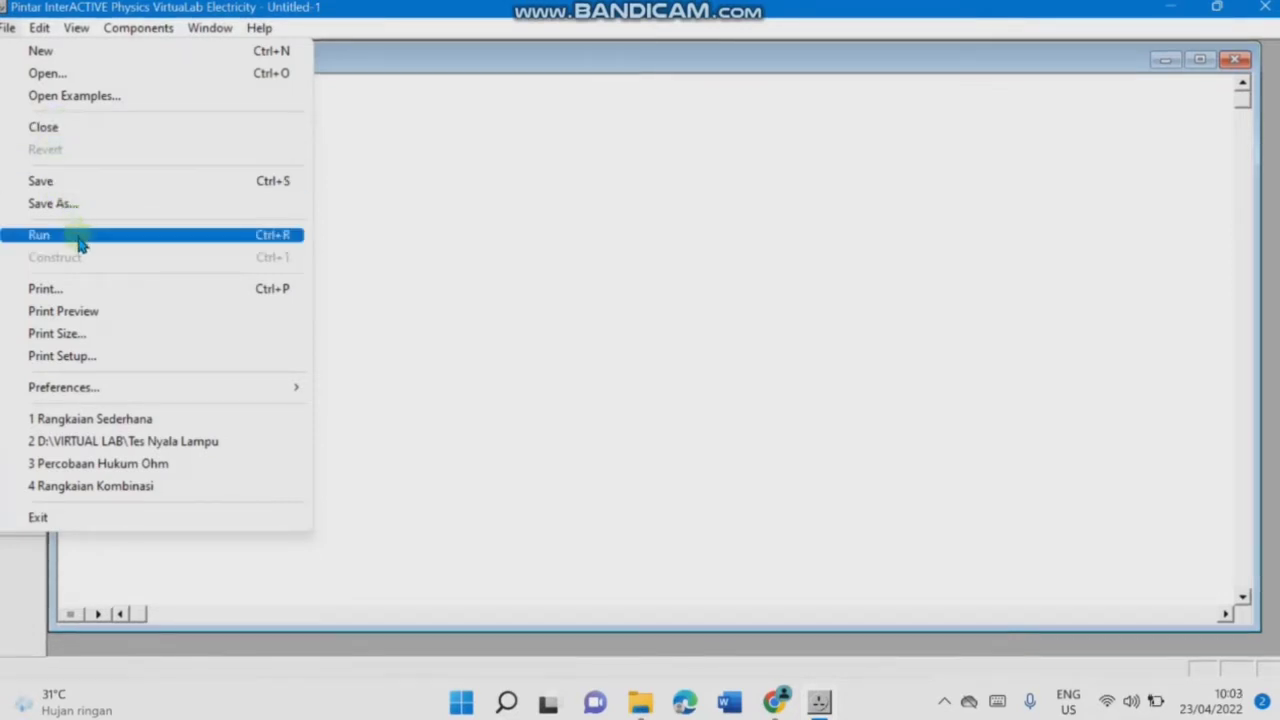
mouse_move(50, 26)
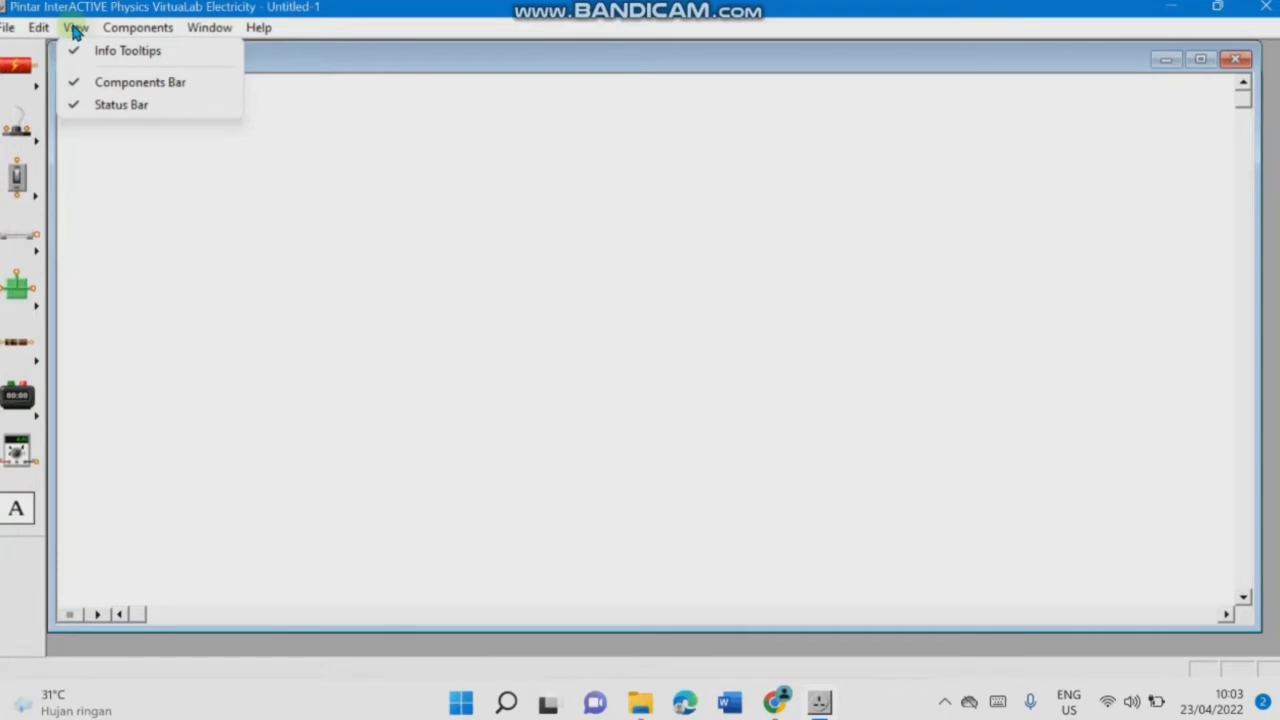
mouse_move(115, 33)
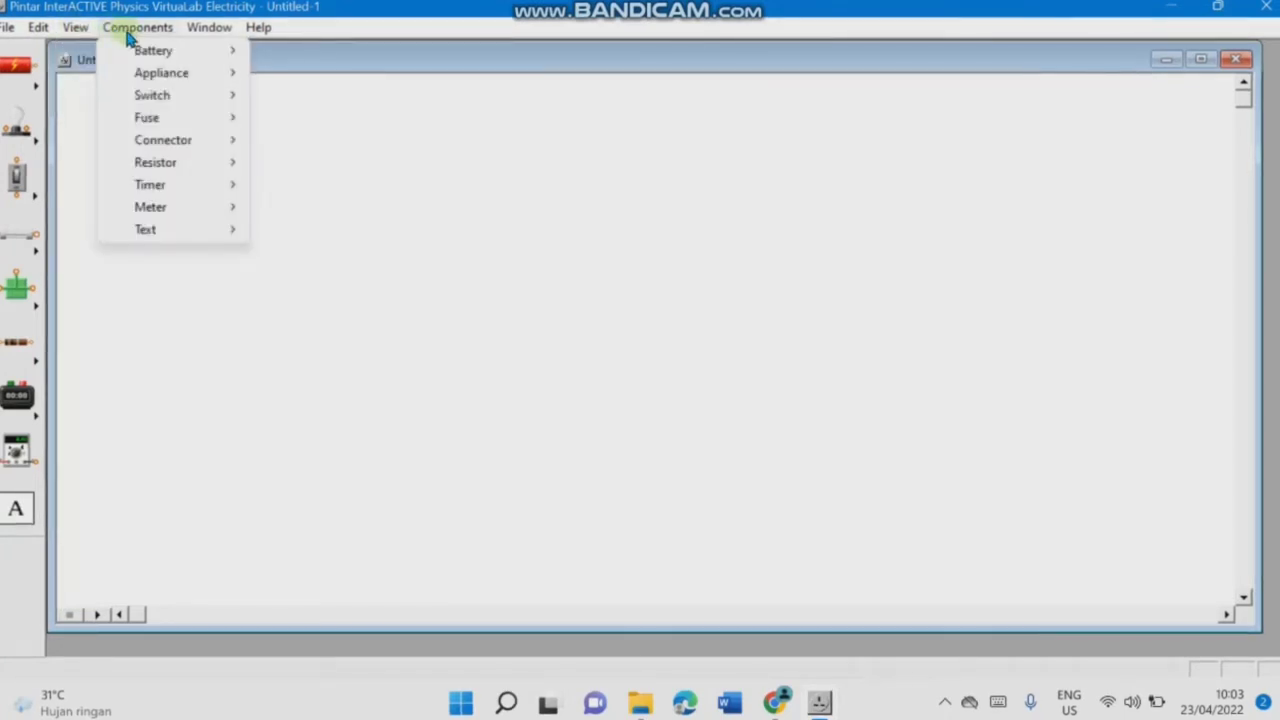
mouse_move(146, 236)
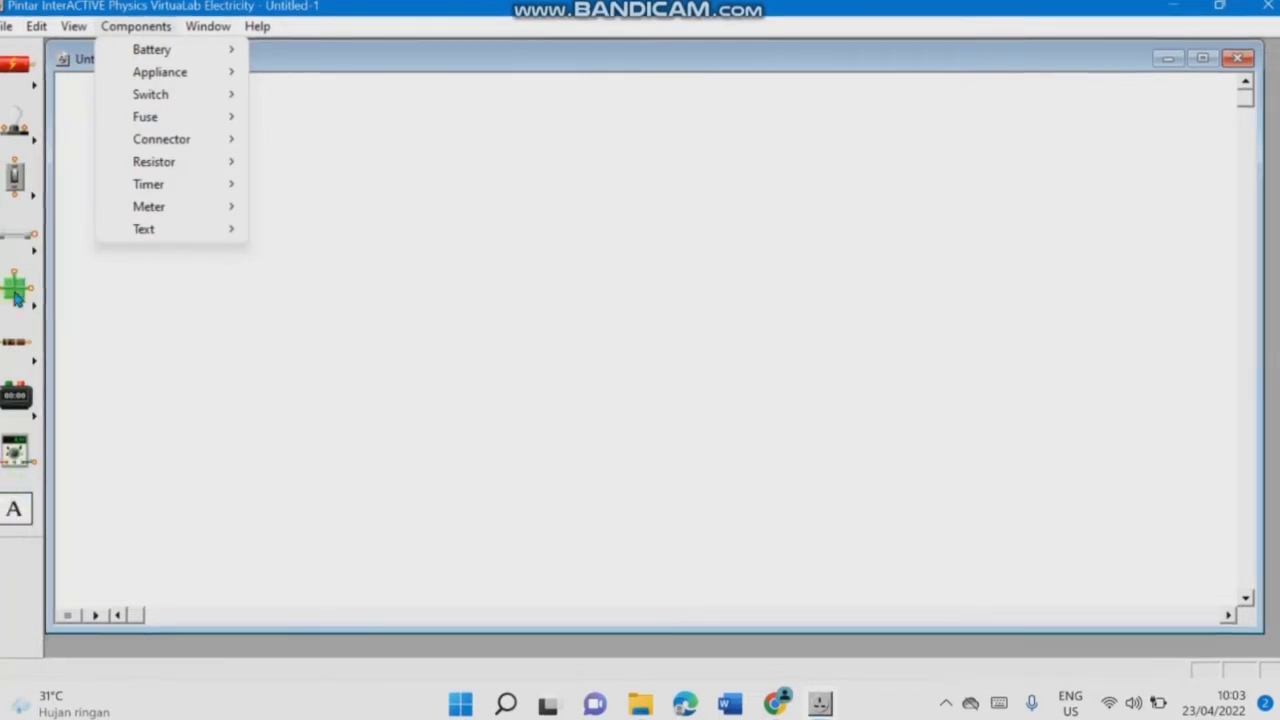
mouse_move(8, 24)
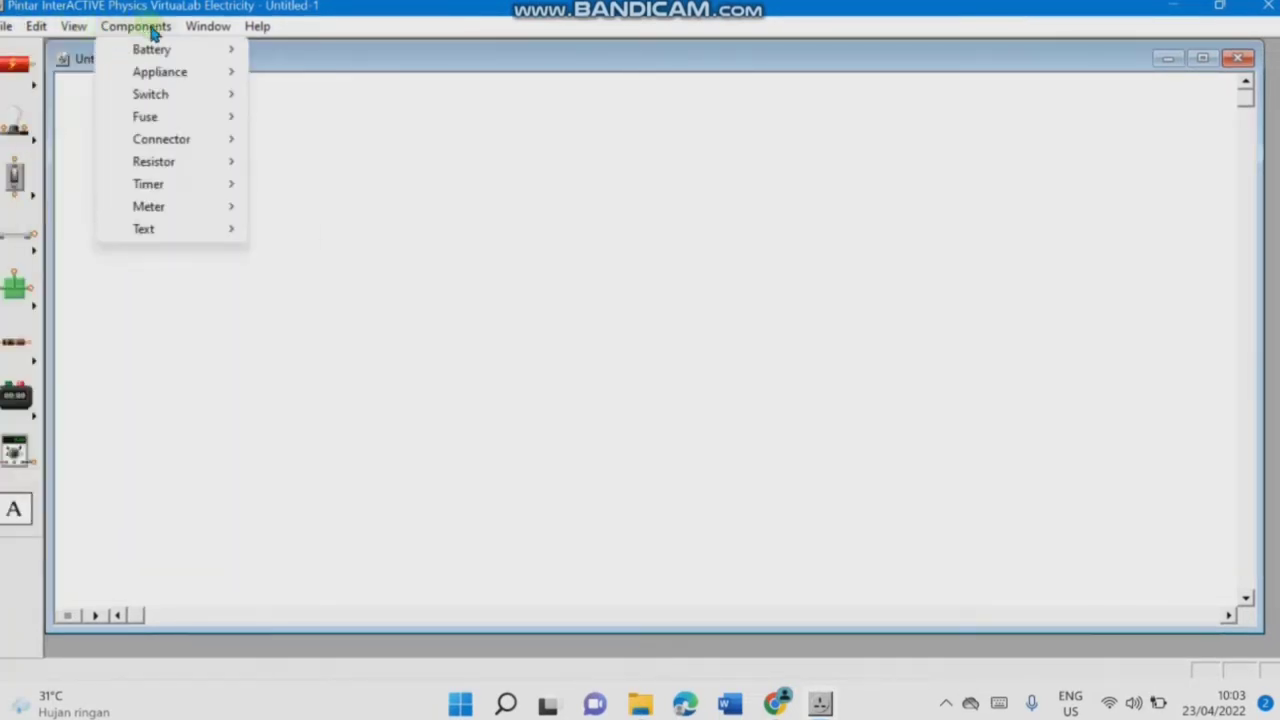
mouse_move(203, 35)
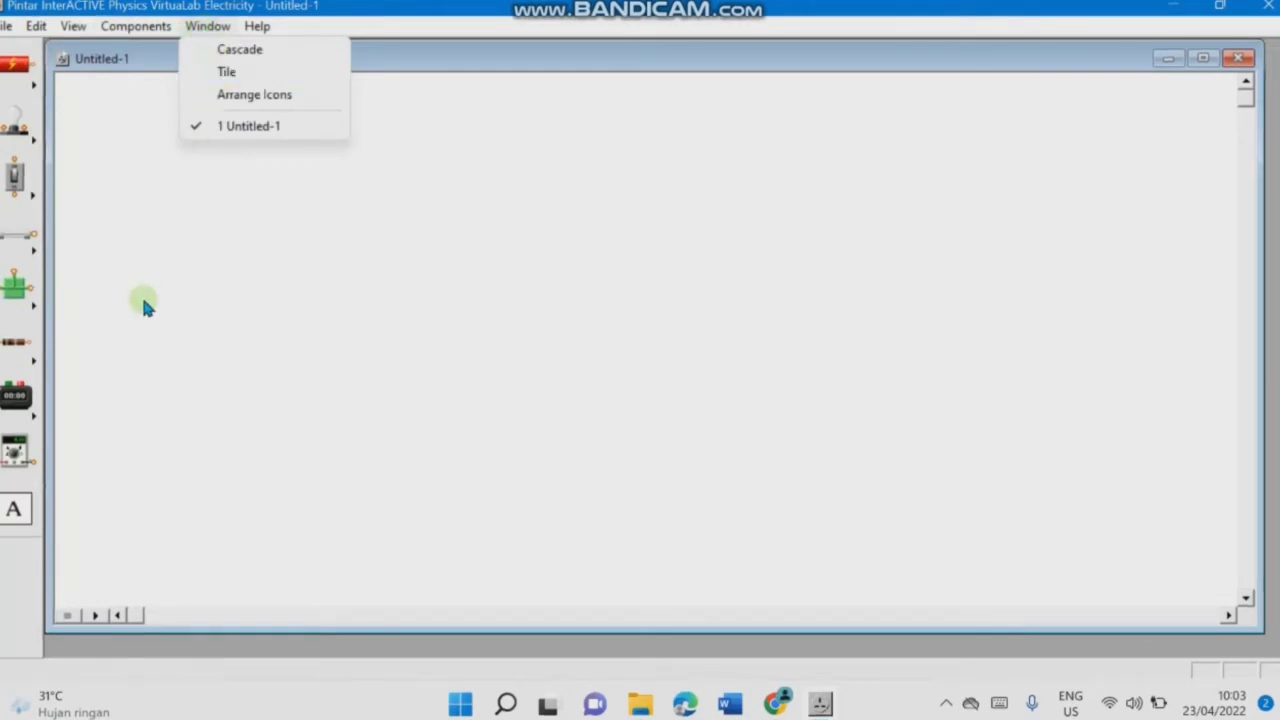
mouse_move(259, 42)
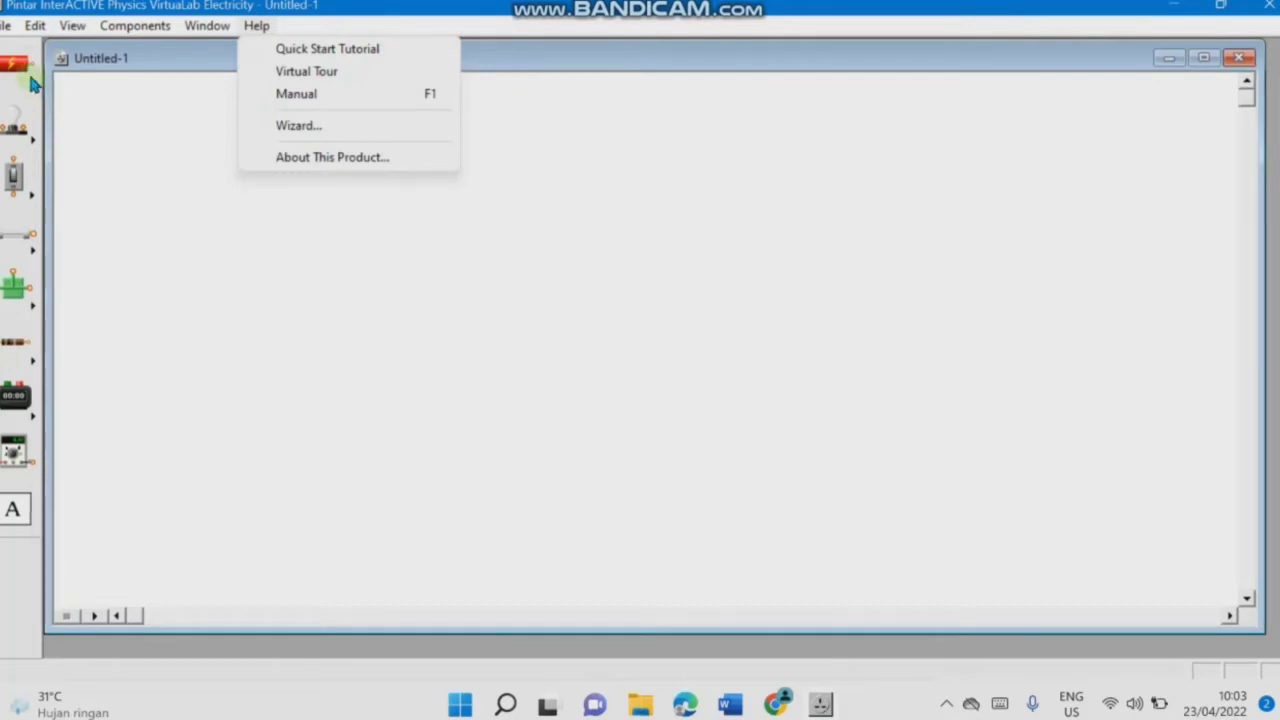
left_click(131, 257)
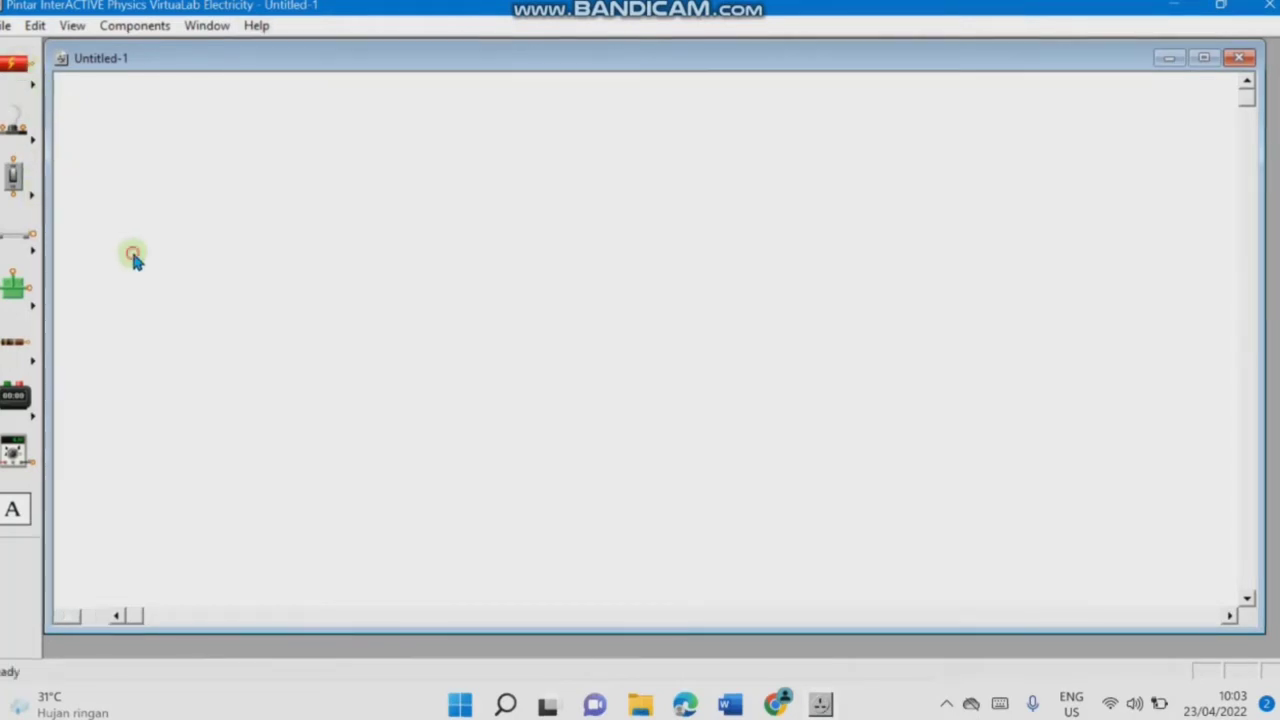
Step: Examine the available battery, appliance, switch, fuse, connector, timer and meter component types
left_click(31, 88)
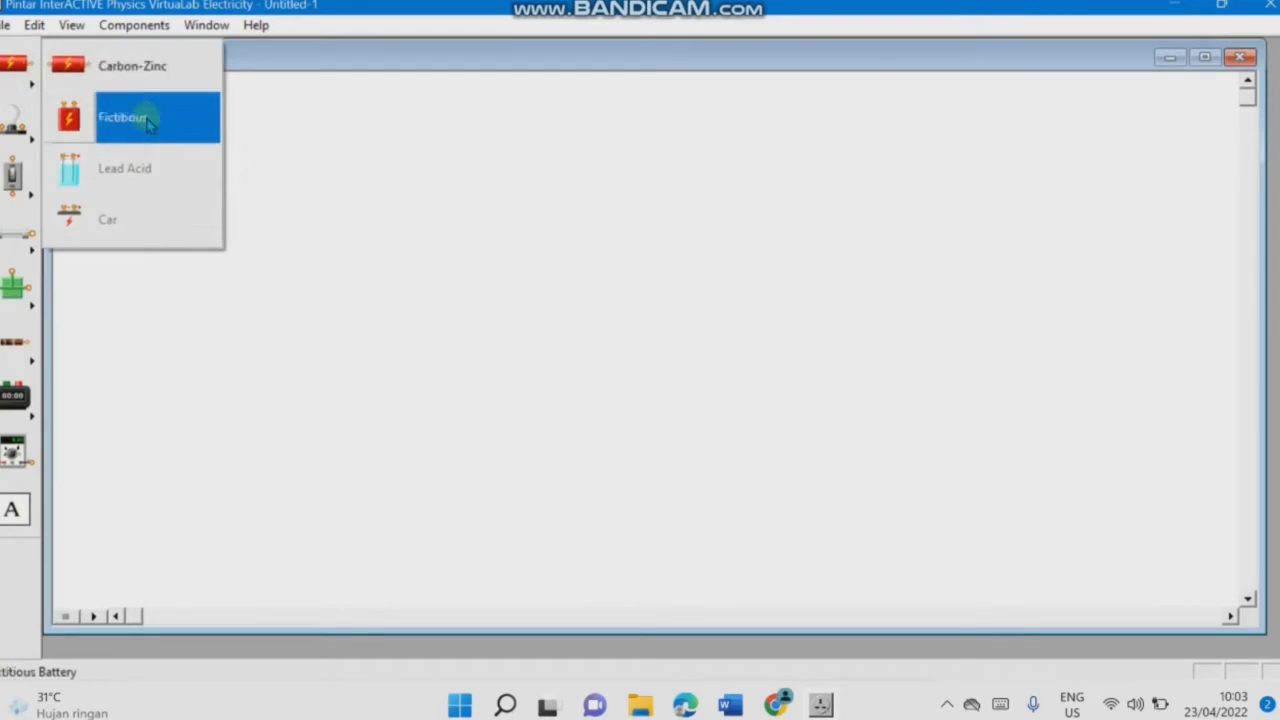
left_click(30, 145)
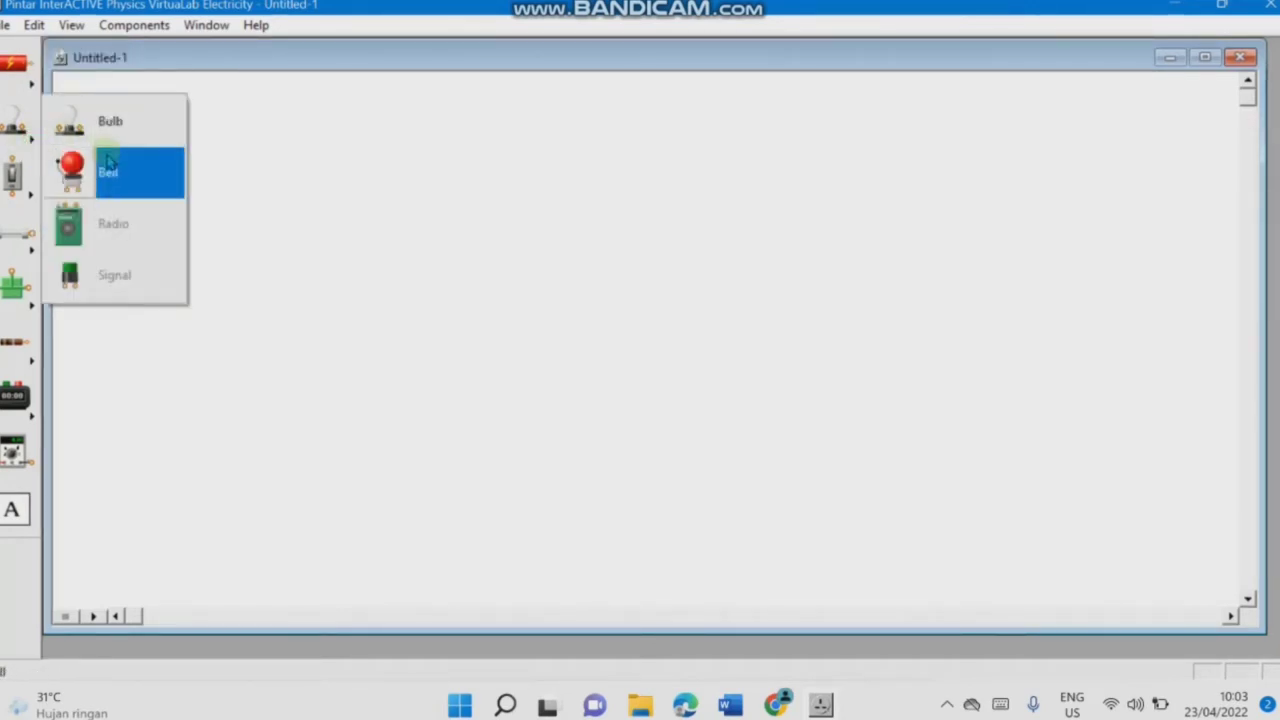
left_click(27, 196)
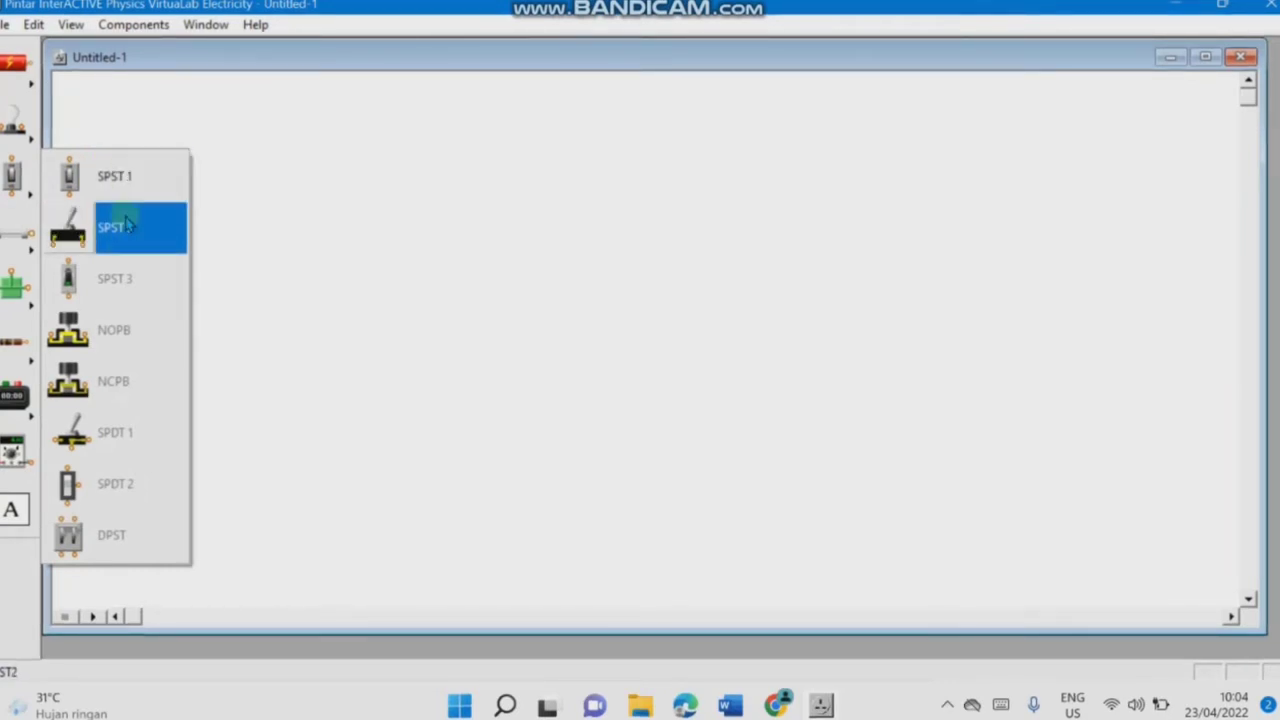
left_click(30, 258)
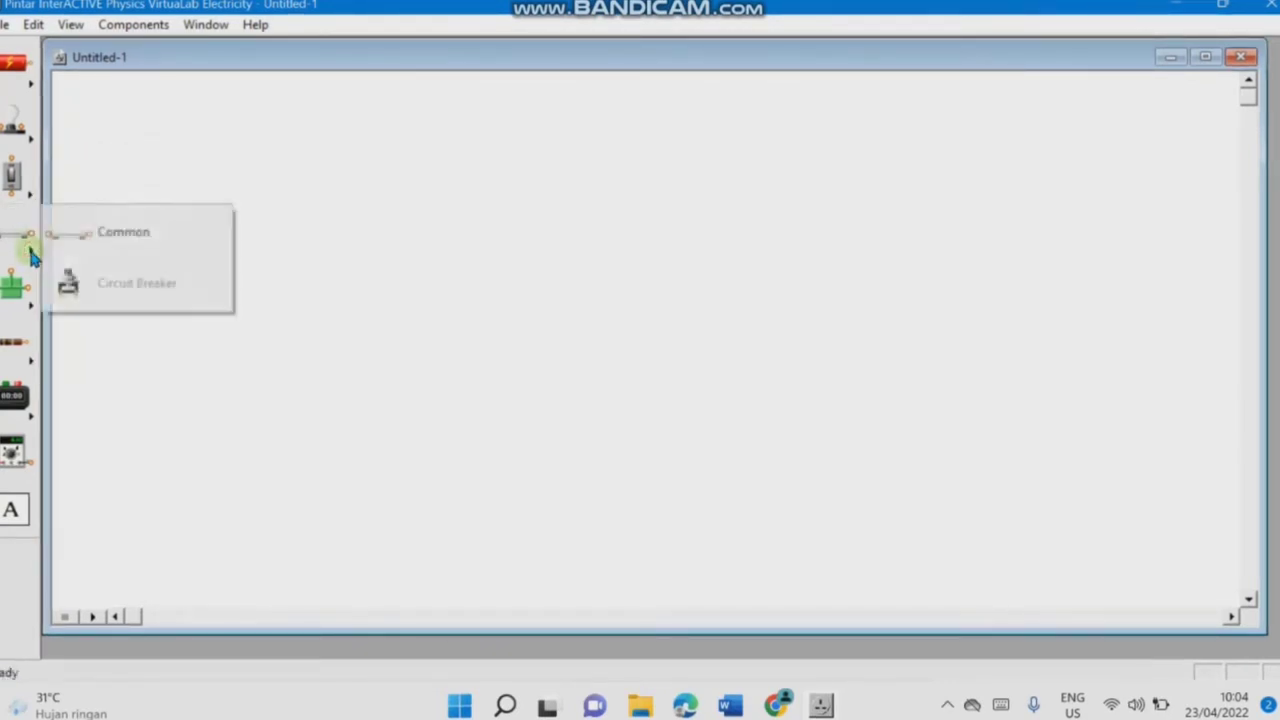
left_click(33, 305)
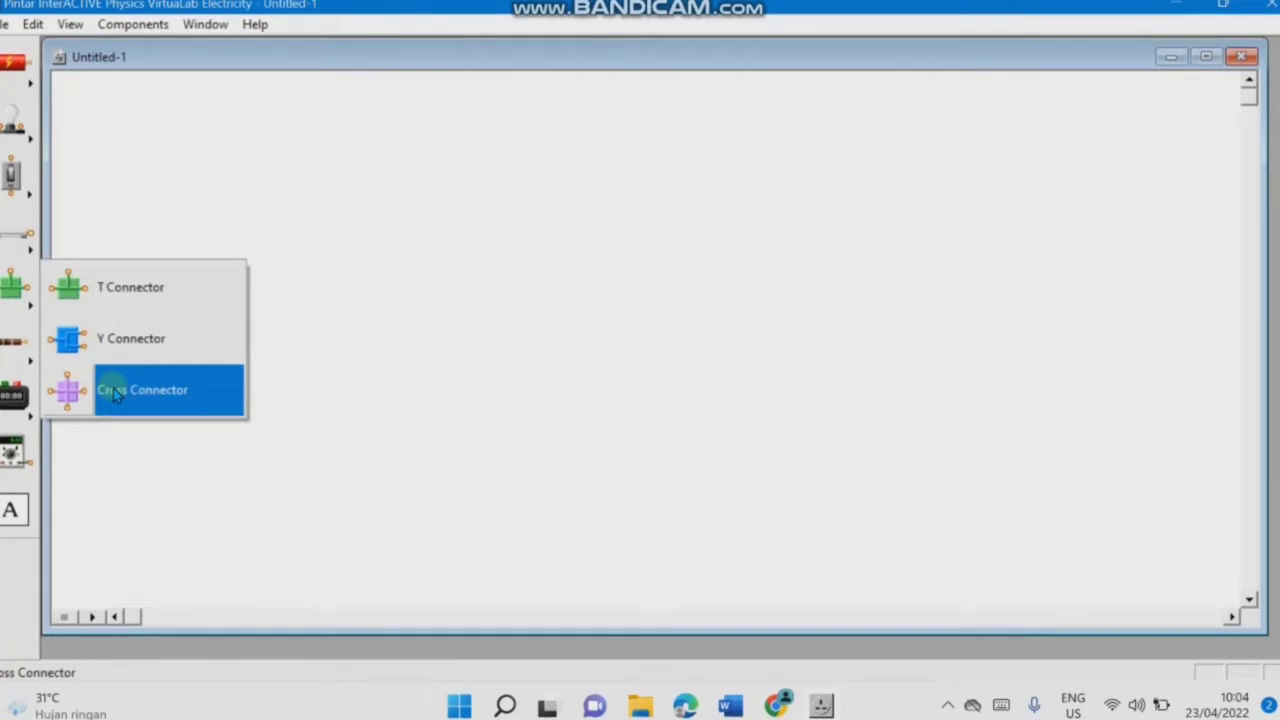
left_click(26, 418)
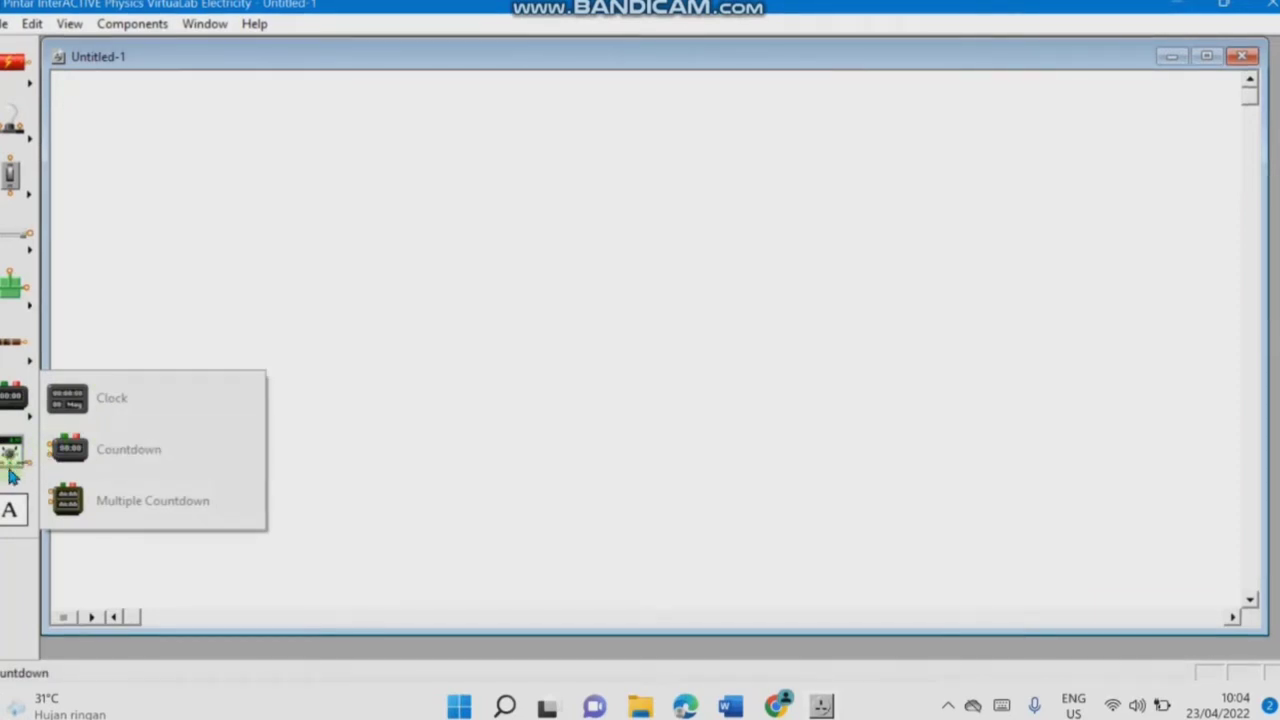
left_click(14, 460)
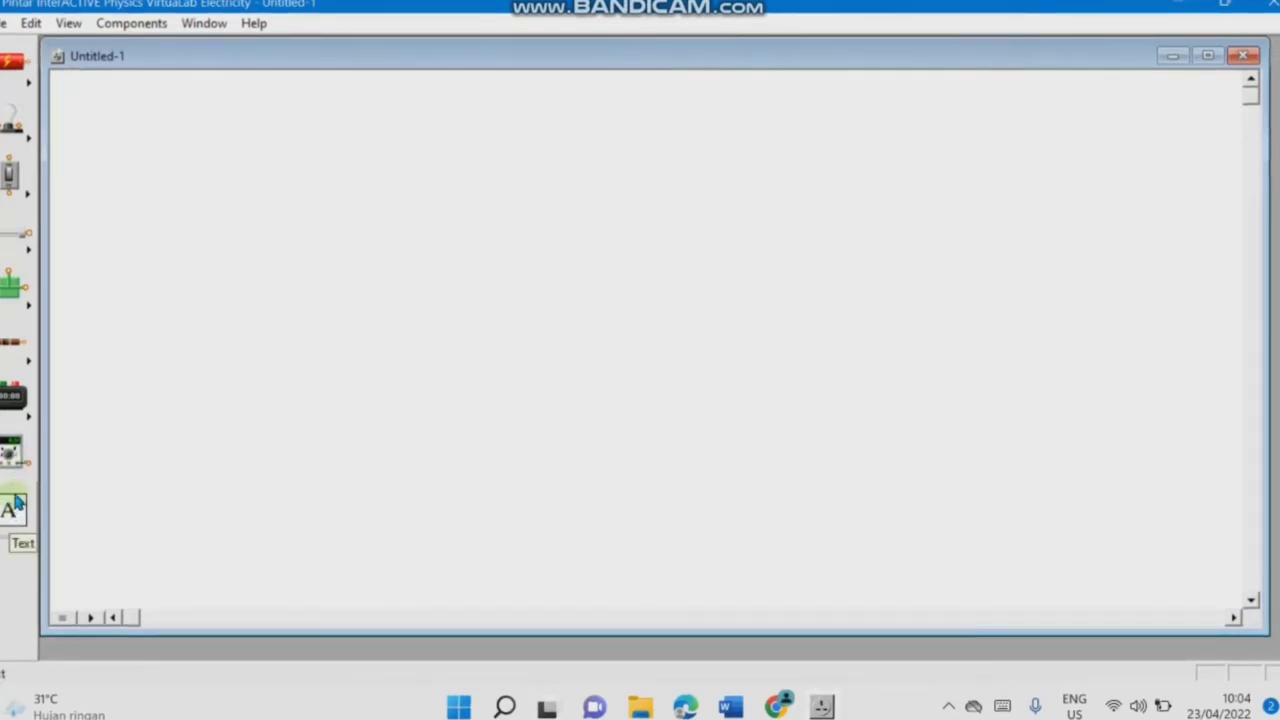
left_click_drag(10, 452, 424, 438)
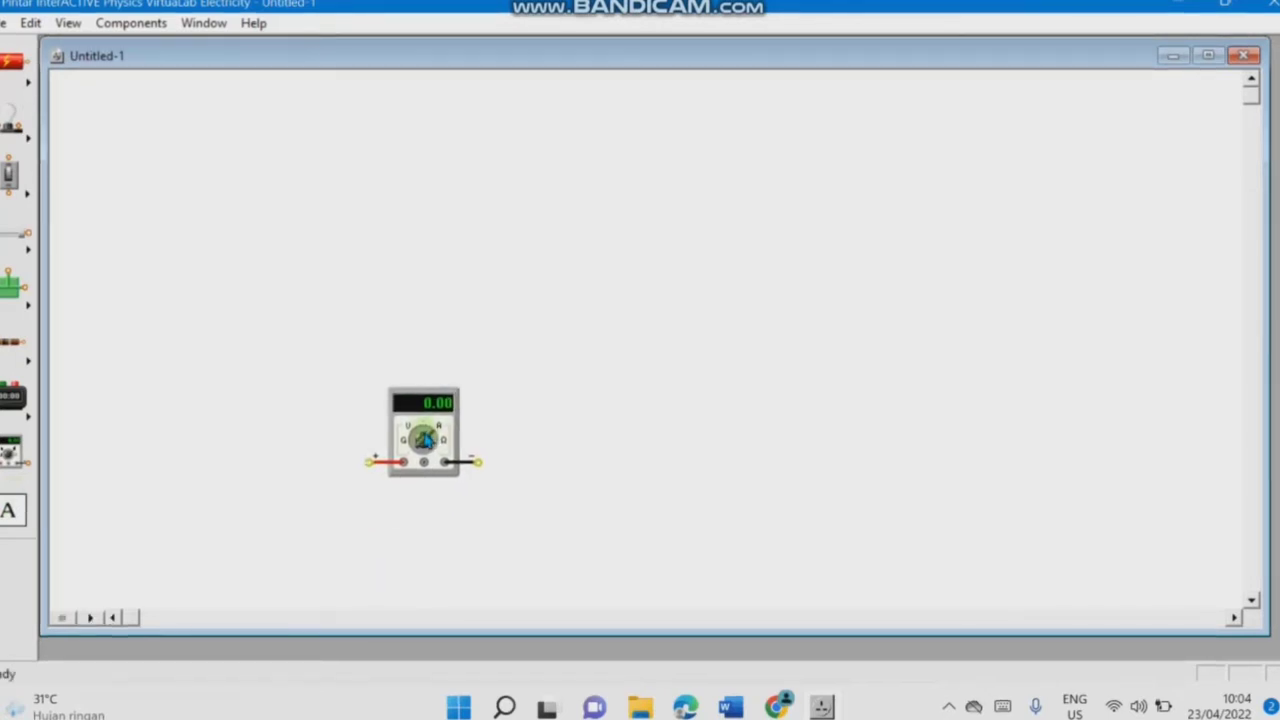
left_click_drag(424, 437, 197, 342)
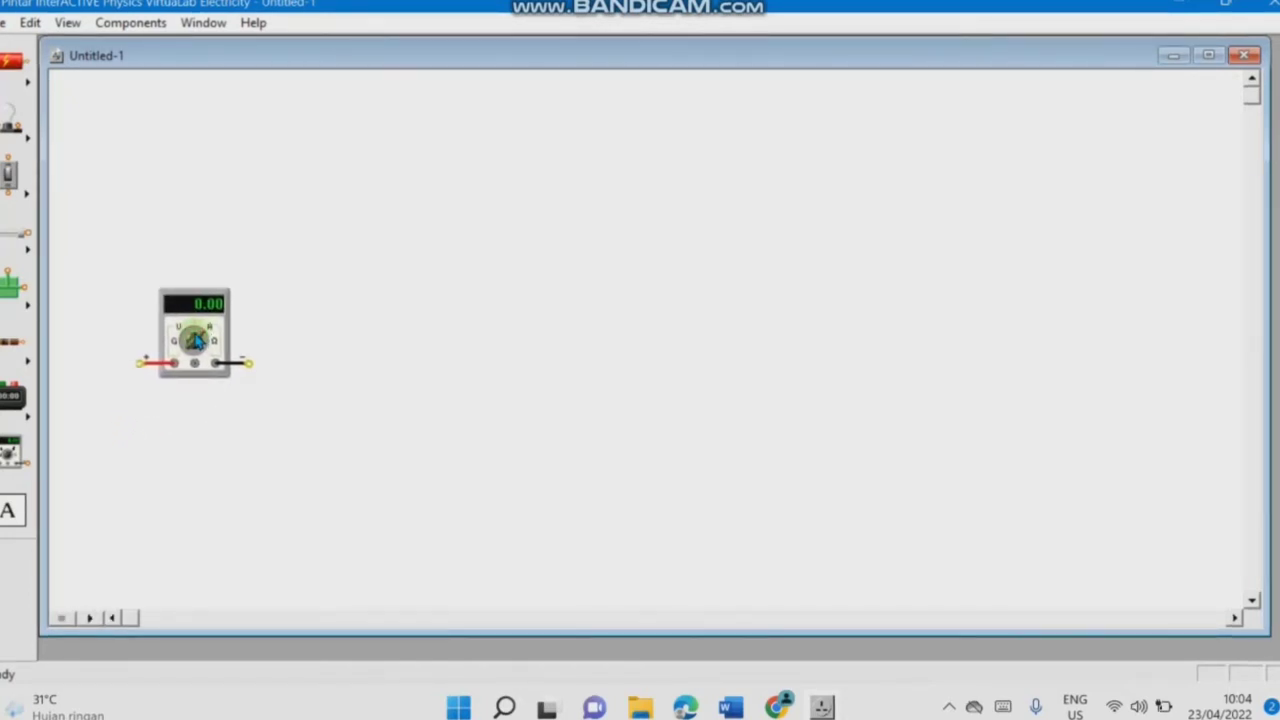
left_click(204, 326)
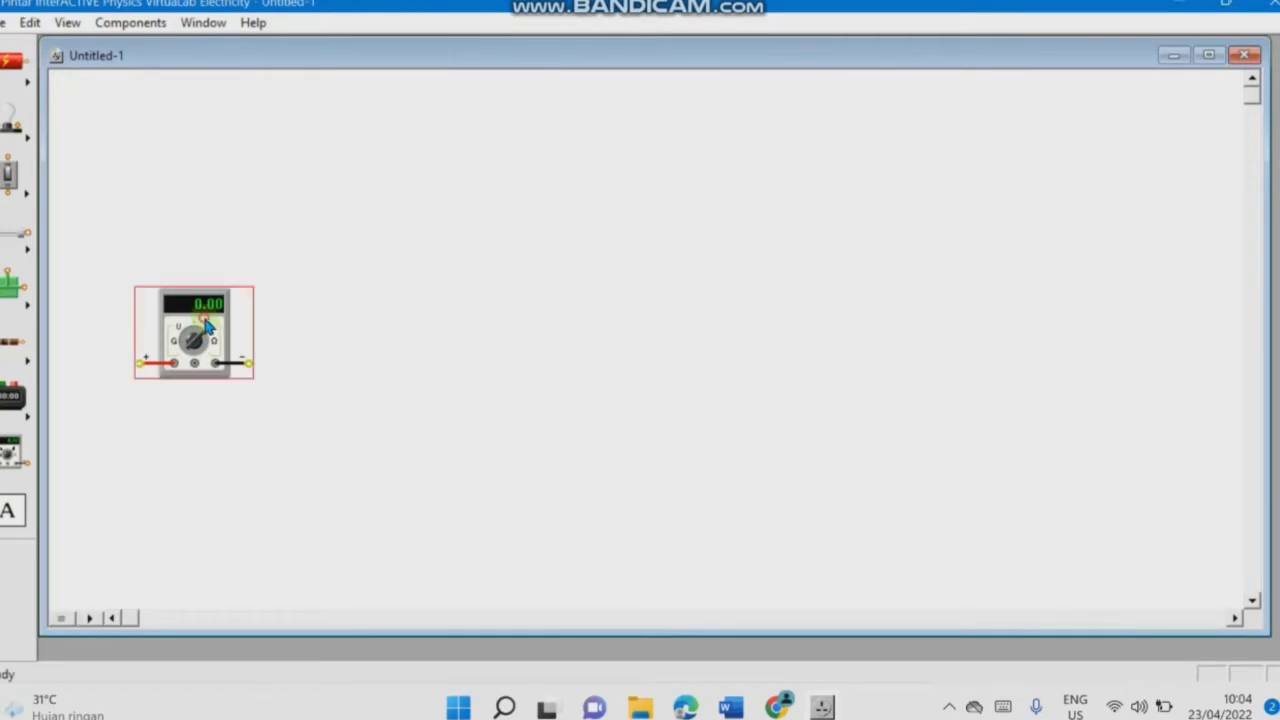
key("Delete")
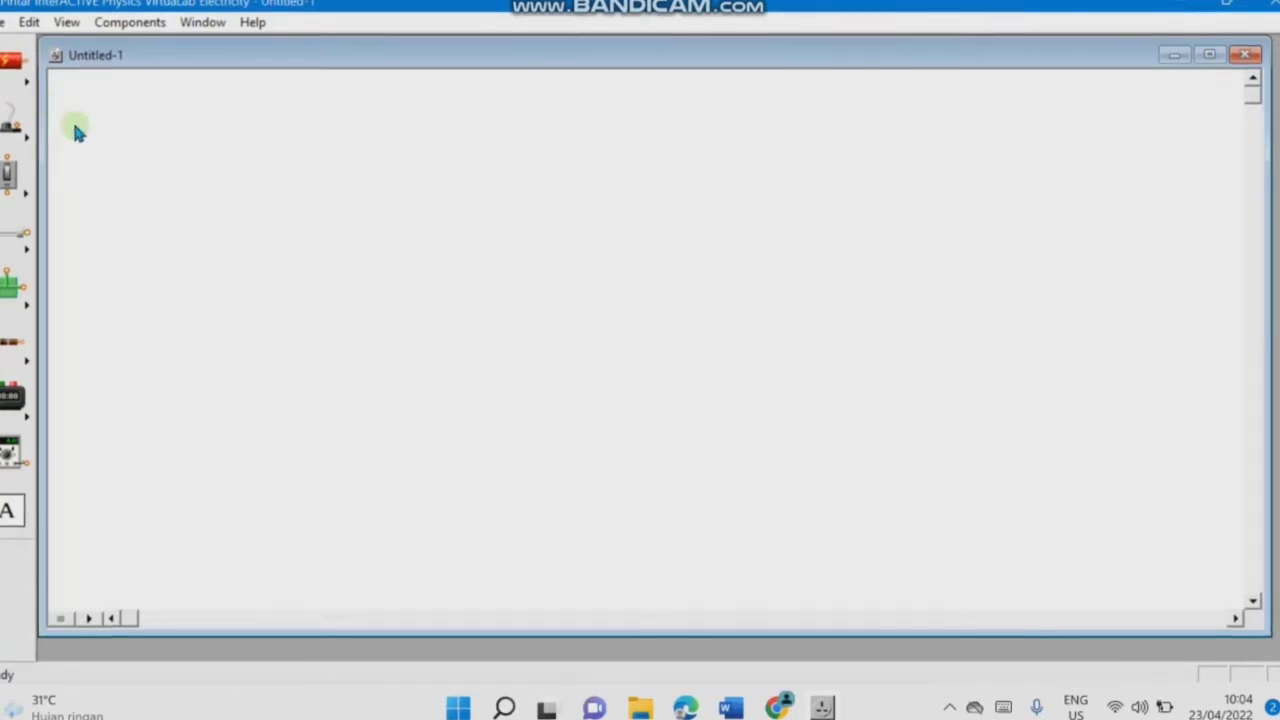
Step: Place a carbon-zinc battery in the lower middle of the blank circuit document
left_click(14, 64)
left_click(120, 62)
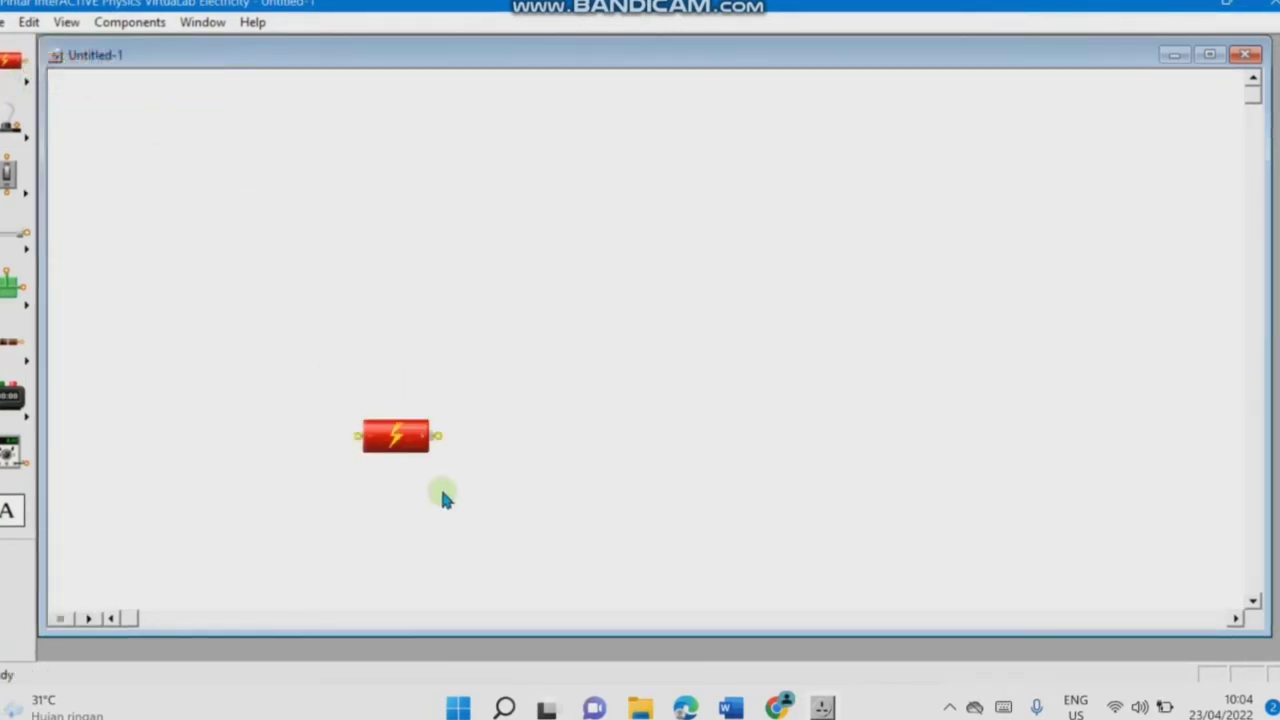
left_click(528, 458)
Step: Add a bulb well above the battery and an SPST 1 switch just to the battery's right
left_click(14, 128)
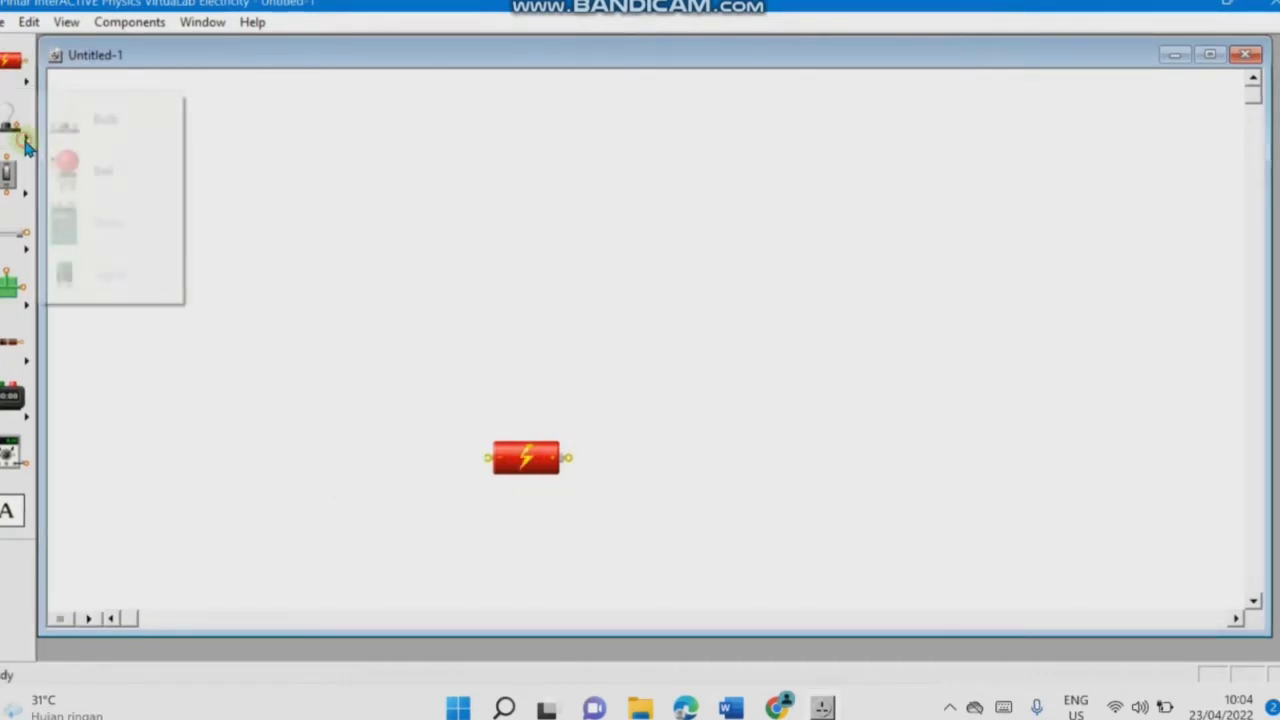
left_click(132, 120)
left_click(520, 195)
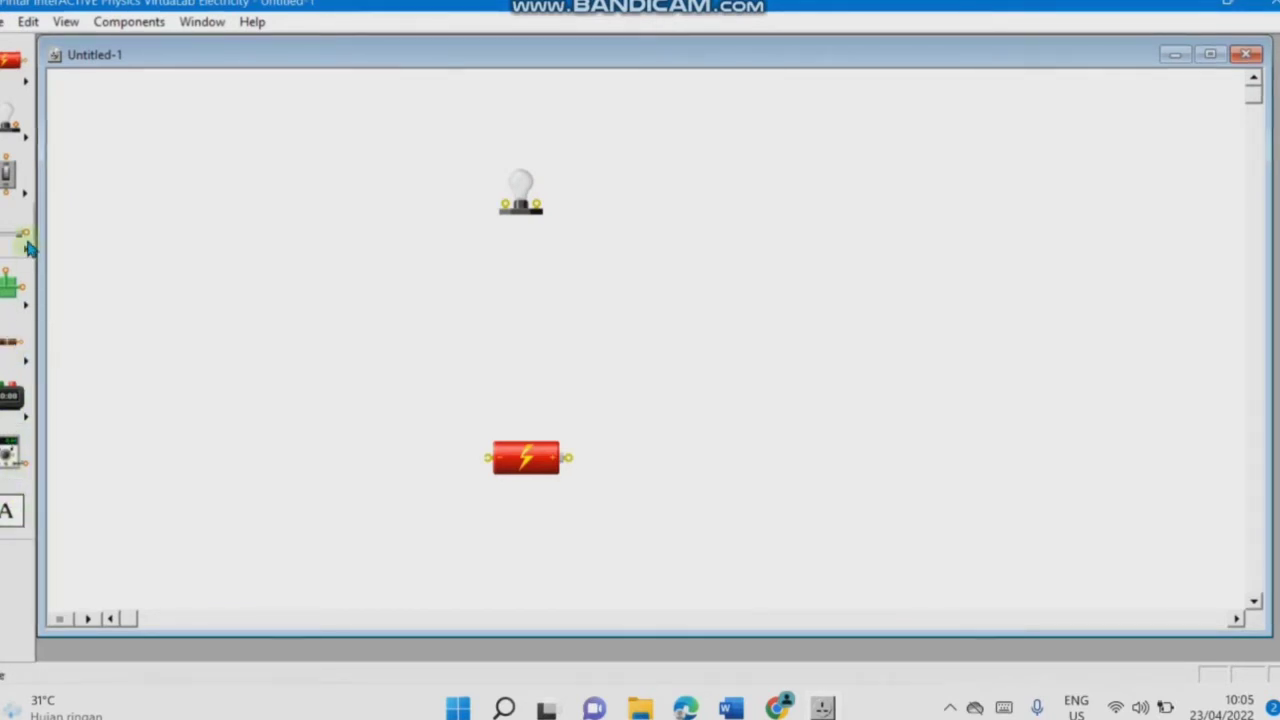
left_click(28, 200)
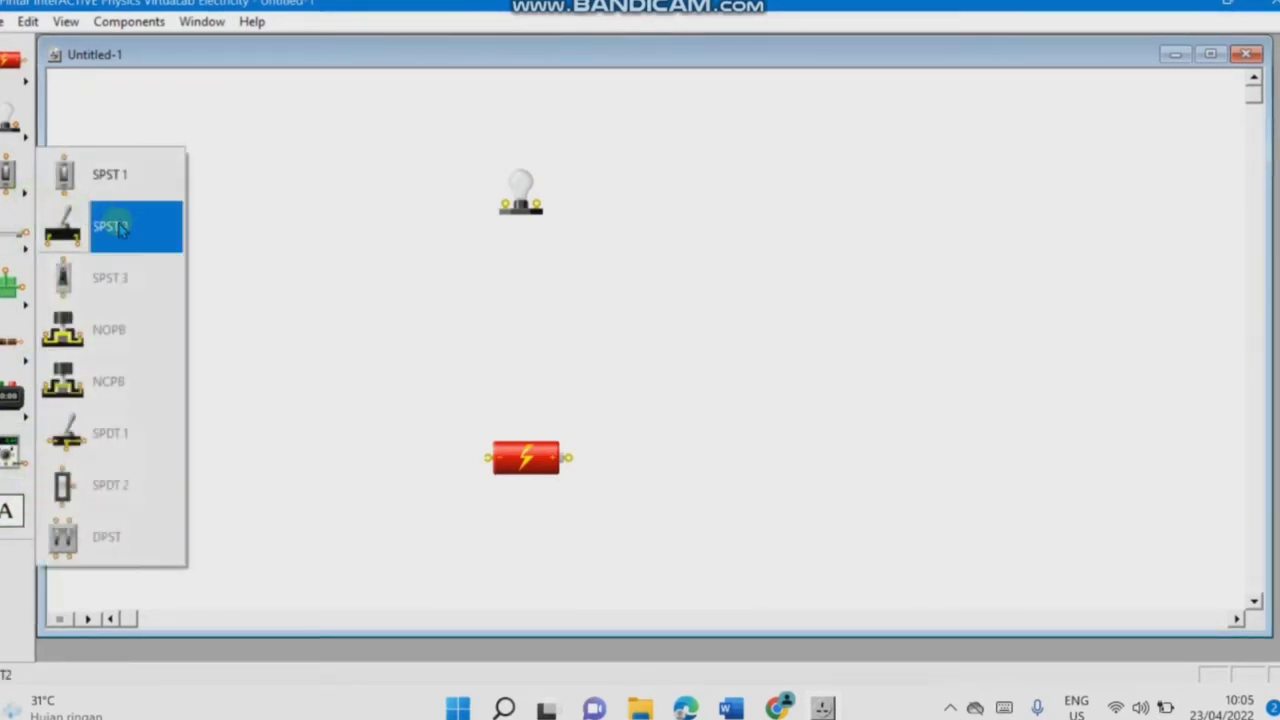
left_click(126, 192)
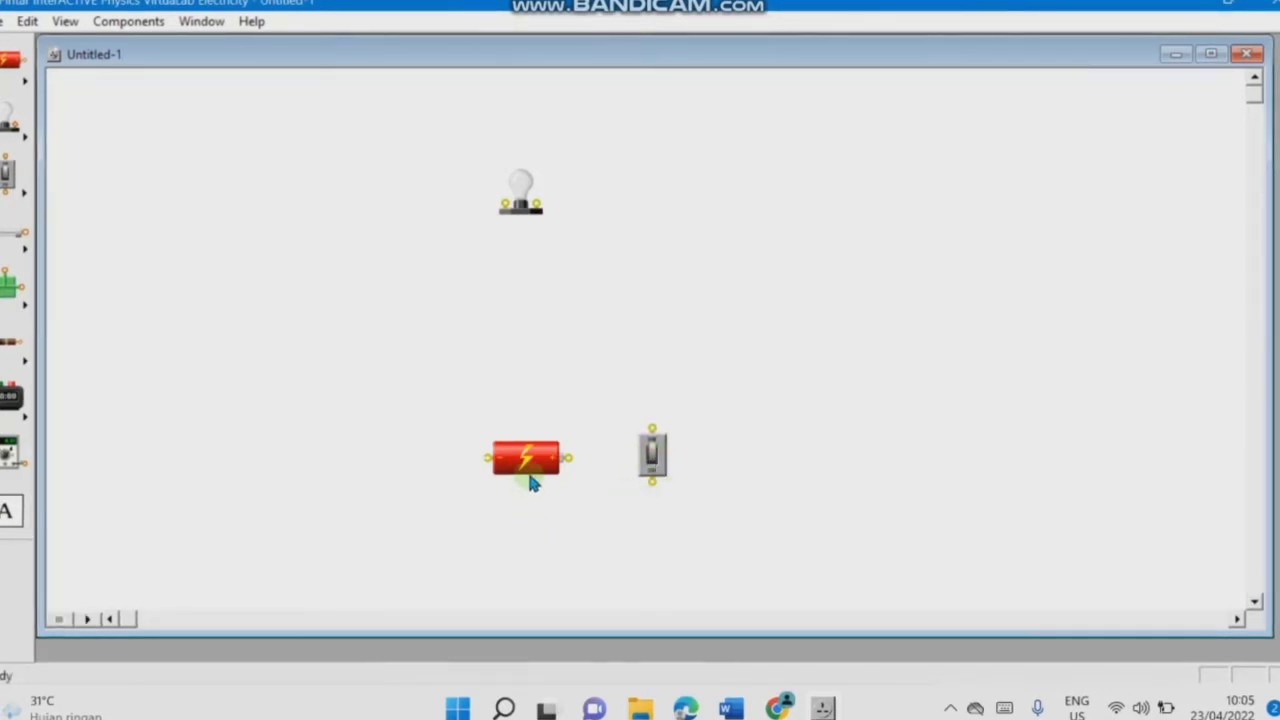
Step: Rotate the battery by 180° so that its positive terminal faces left
mouse_move(550, 470)
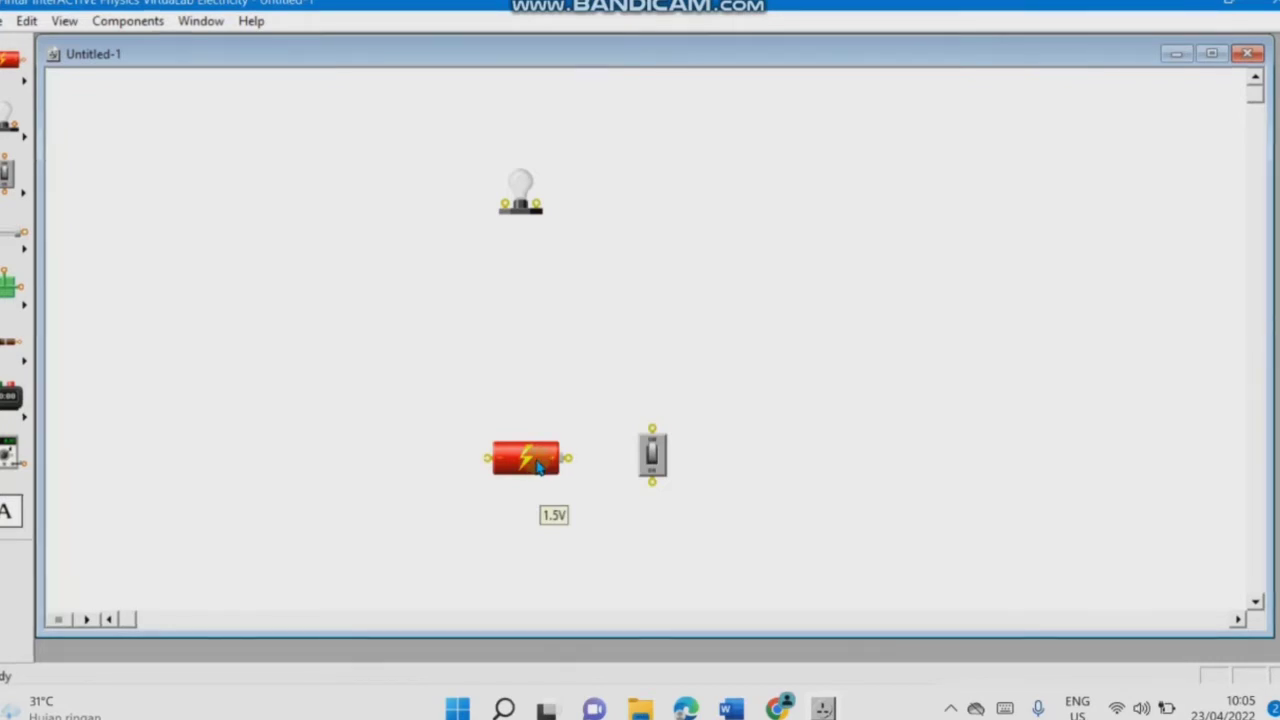
left_click(537, 465)
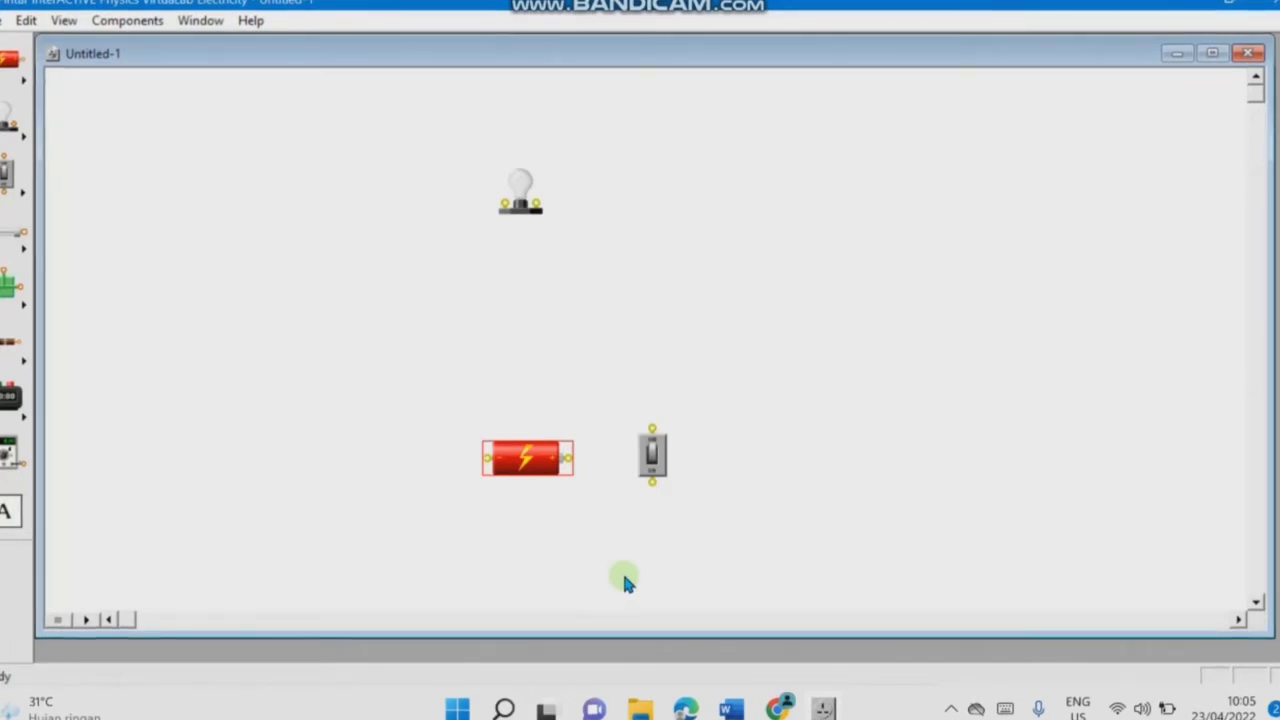
key("space")
key("space")
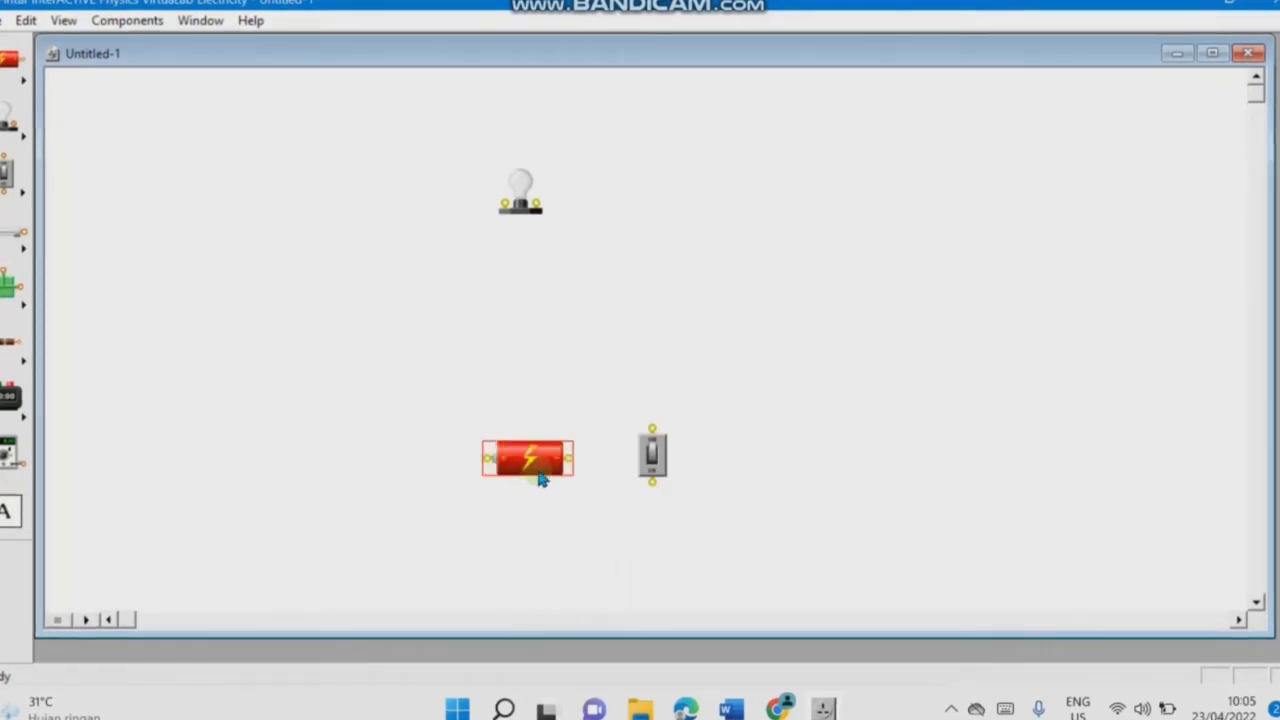
mouse_move(535, 473)
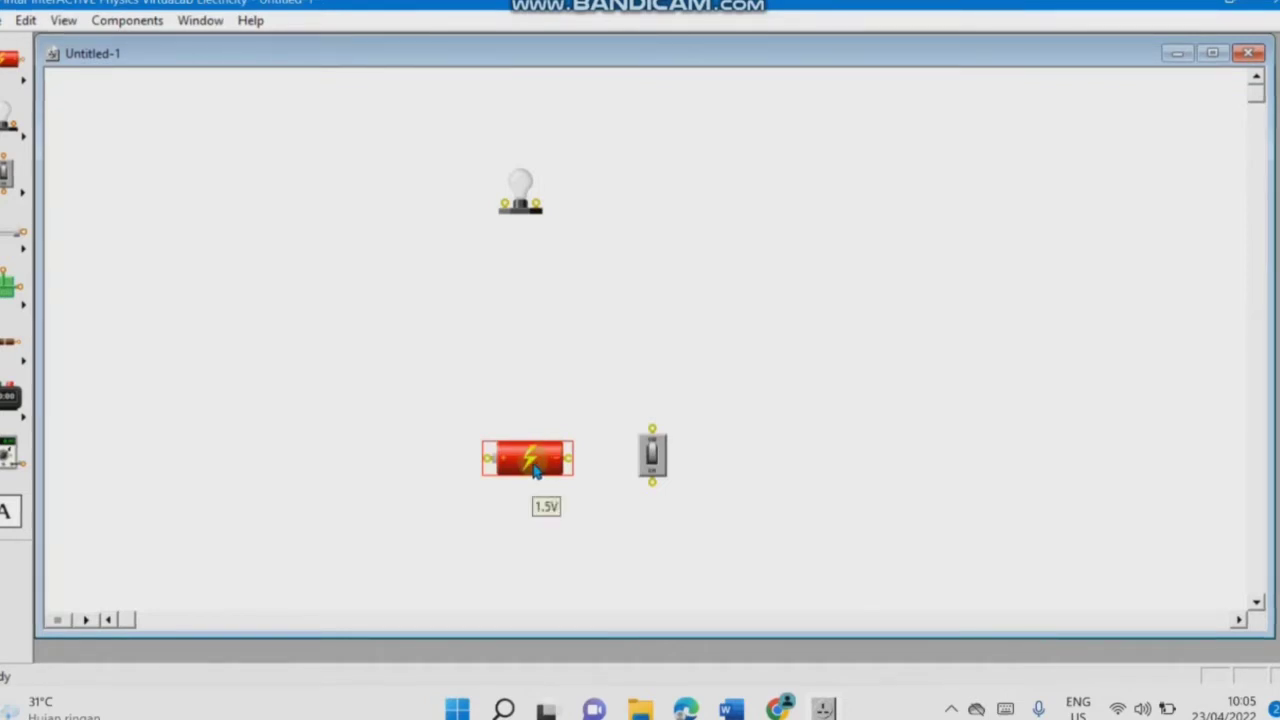
left_click(383, 470)
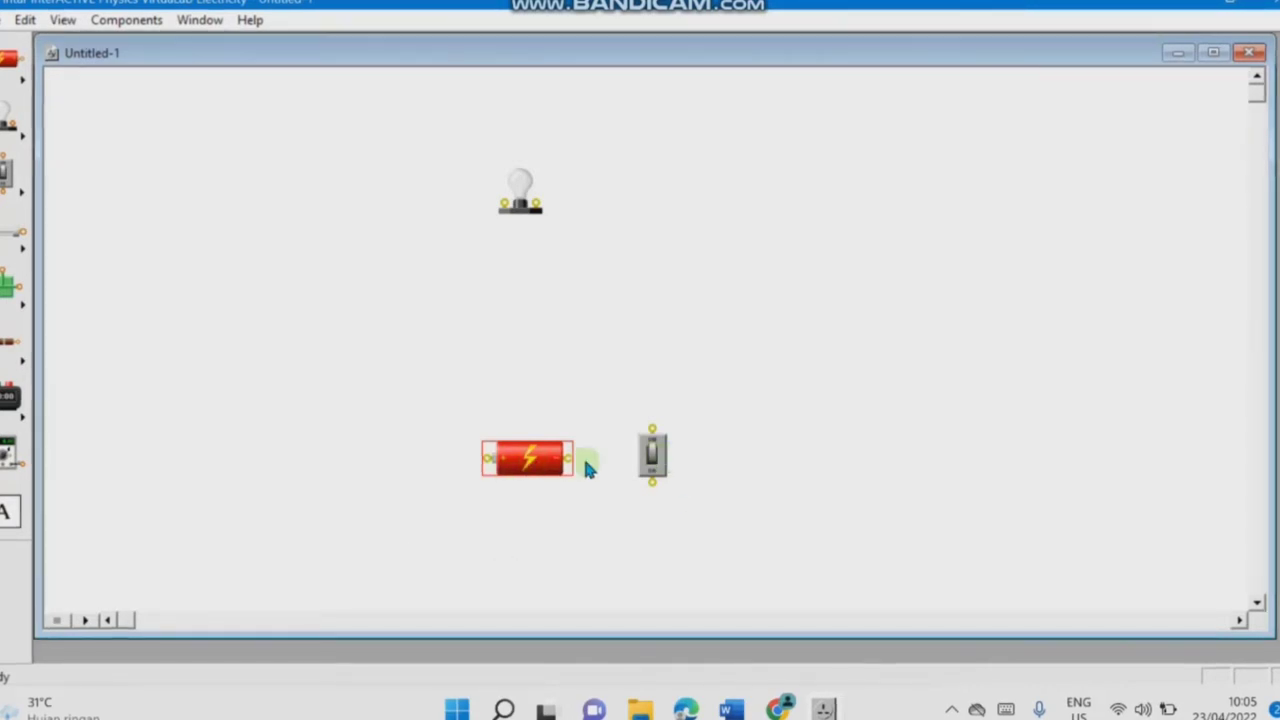
Step: Move the switch up and to the right, to a height between the bulb and the battery
left_click(652, 457)
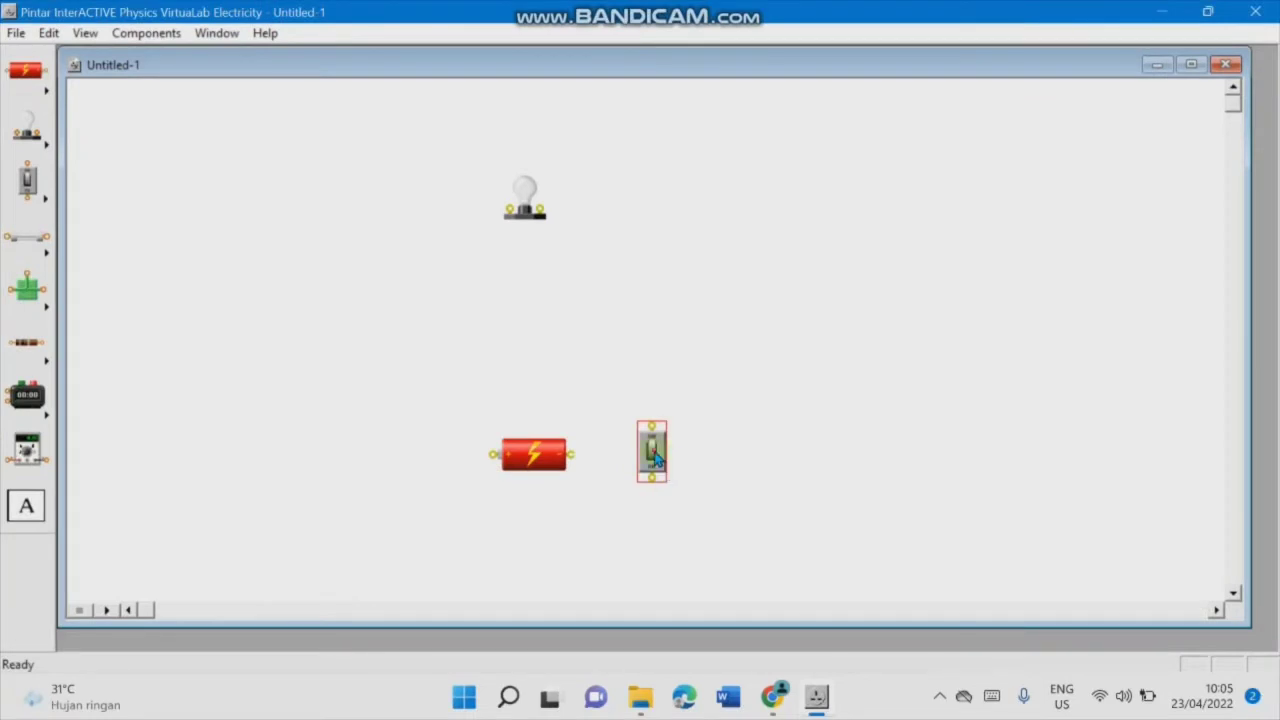
left_click_drag(655, 457, 699, 372)
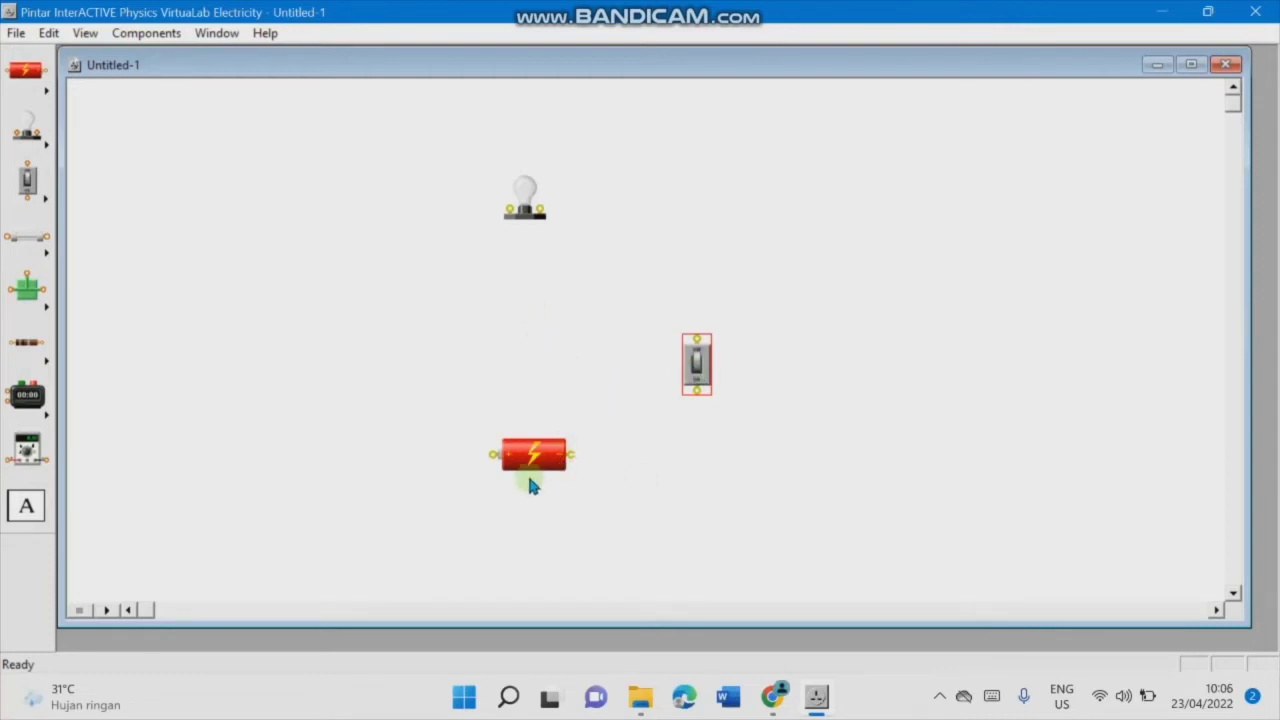
Step: Shift the battery slightly left under the bulb and move the switch to the circuit's left side, at mid-height between them
left_click_drag(530, 455, 522, 455)
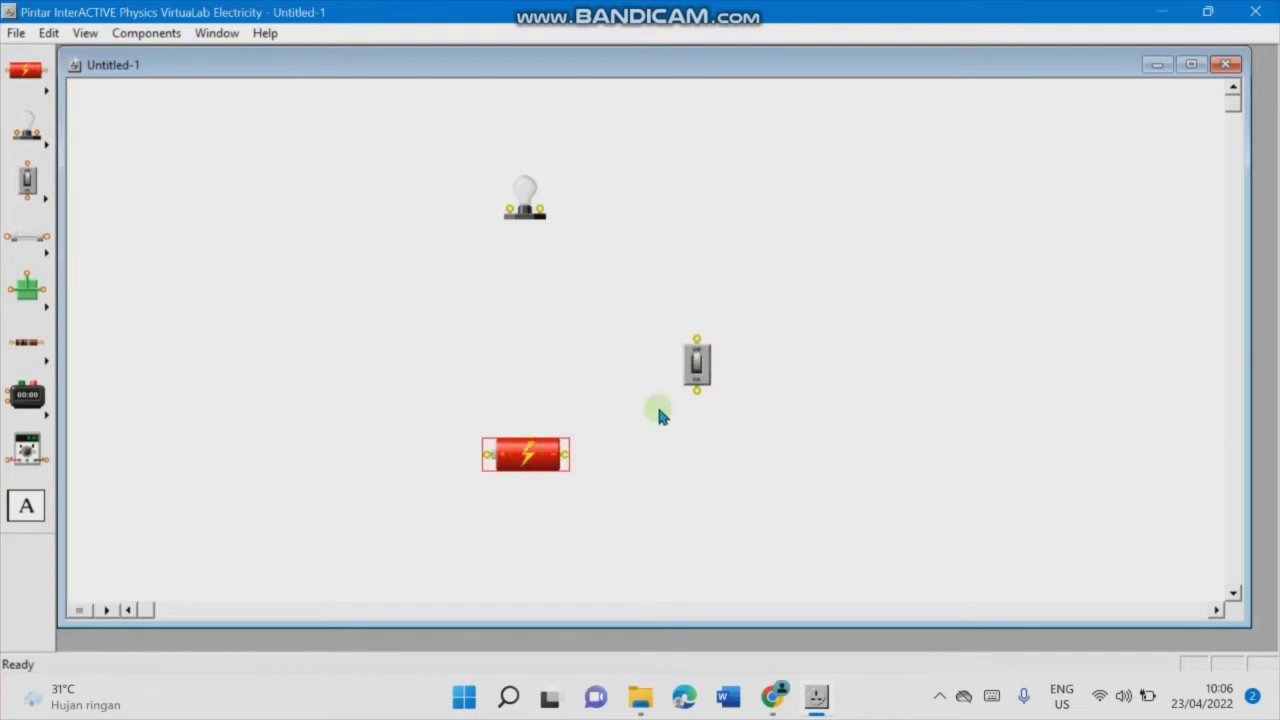
left_click_drag(706, 368, 369, 349)
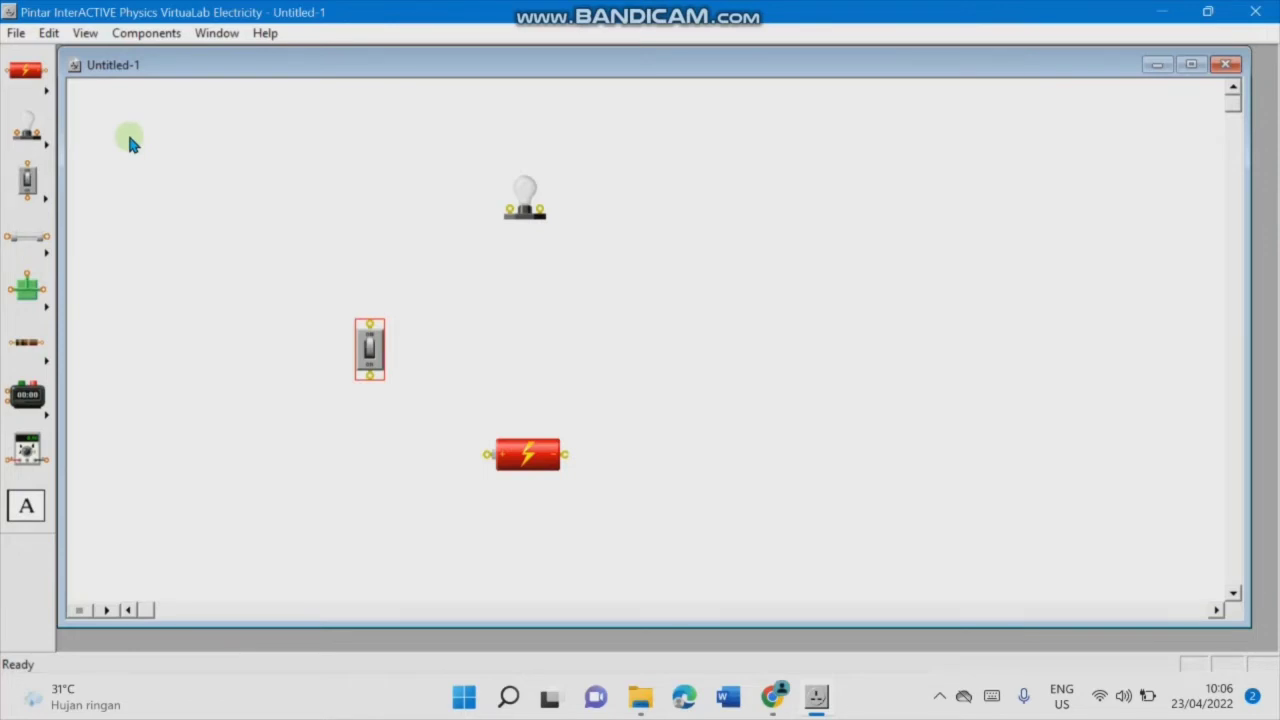
Step: Wire the battery's positive terminal to the switch's lower terminal, its upper terminal to the bulb, and the bulb to the battery's negative terminal
left_click(436, 459)
left_click_drag(486, 455, 369, 376)
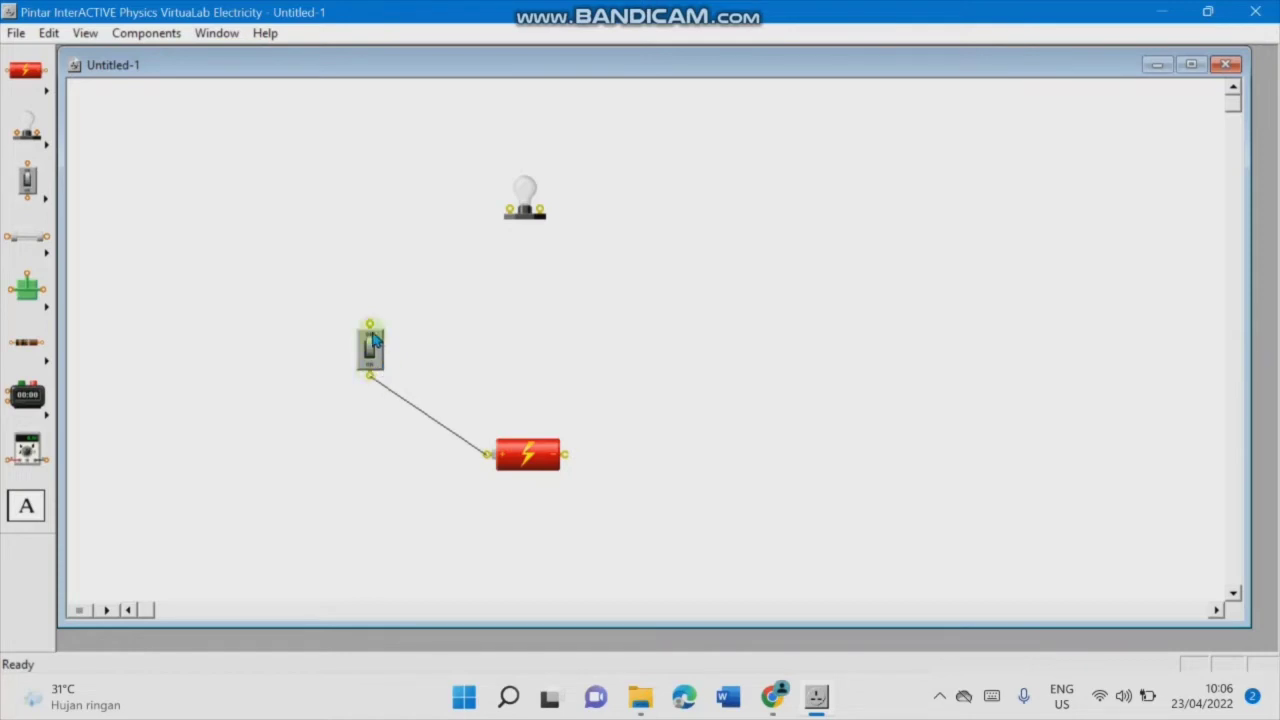
left_click_drag(369, 322, 566, 457)
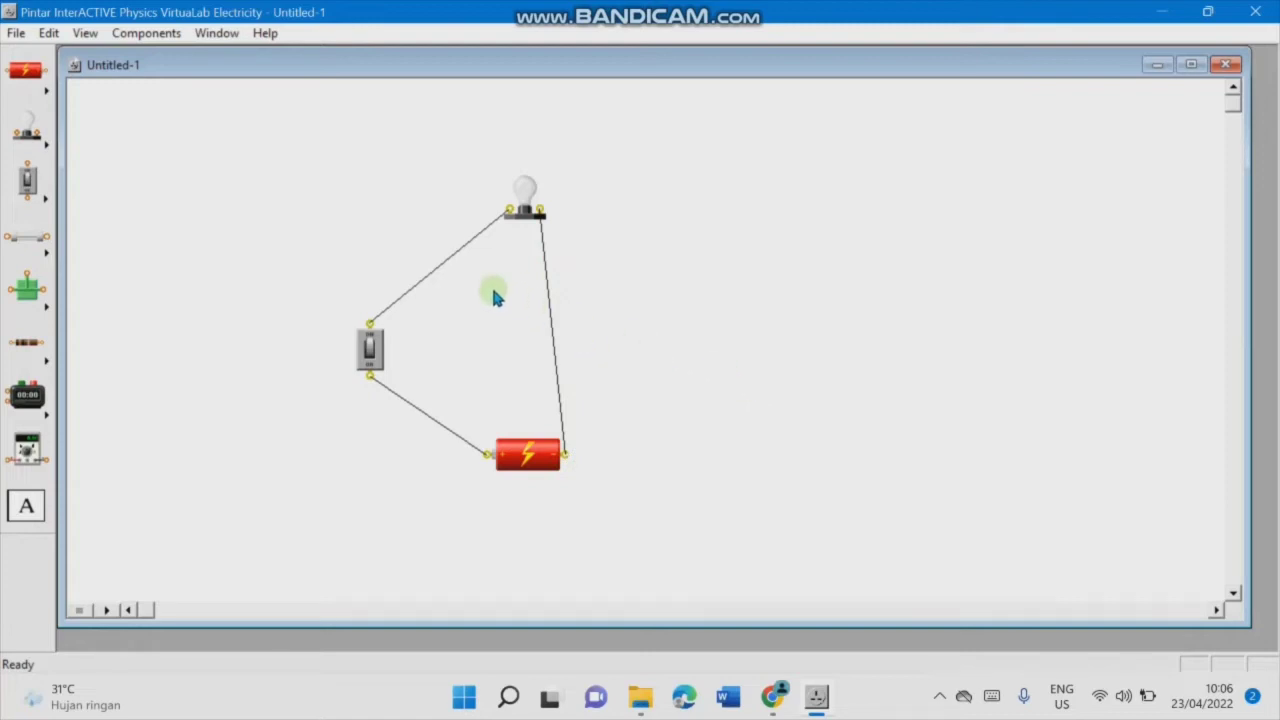
Step: Bend the two wires at the switch into right-angled corners, one level with the bulb's terminals and one level with the battery
left_click(431, 276)
left_click_drag(431, 276, 370, 208)
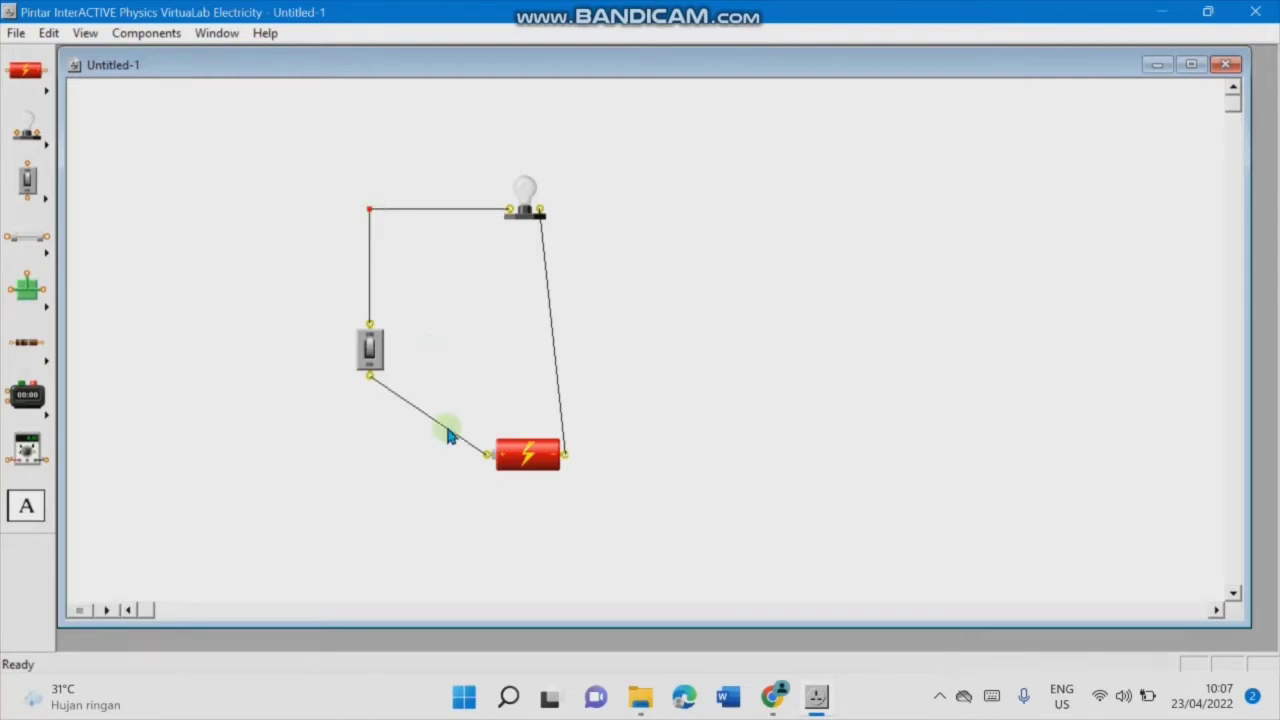
left_click_drag(445, 432, 369, 455)
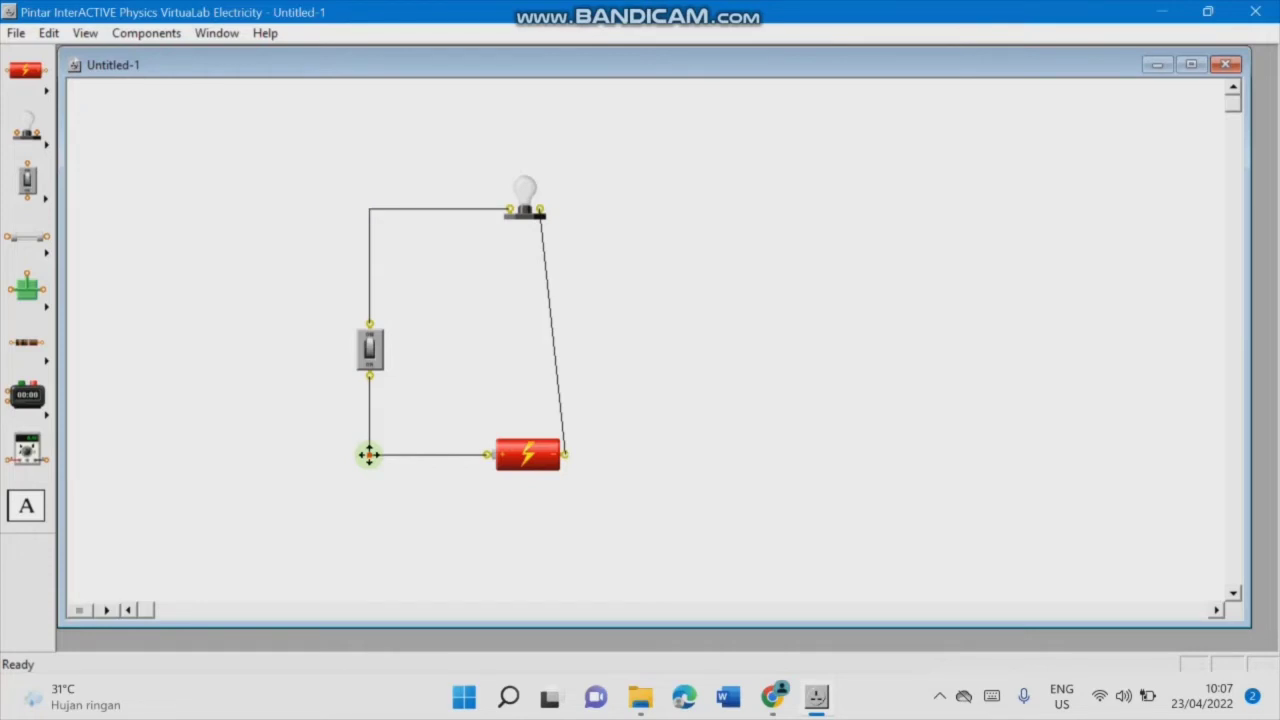
Step: Lower the system sound volume to 46
key("XF86AudioRaiseVolume")
key("XF86AudioLowerVolume")
key("XF86AudioLowerVolume")
key("XF86AudioLowerVolume")
key("XF86AudioLowerVolume")
key("XF86AudioLowerVolume")
key("XF86AudioLowerVolume")
key("XF86AudioLowerVolume")
key("XF86AudioLowerVolume")
key("XF86AudioLowerVolume")
key("XF86AudioLowerVolume")
key("XF86AudioLowerVolume")
key("XF86AudioLowerVolume")
key("XF86AudioLowerVolume")
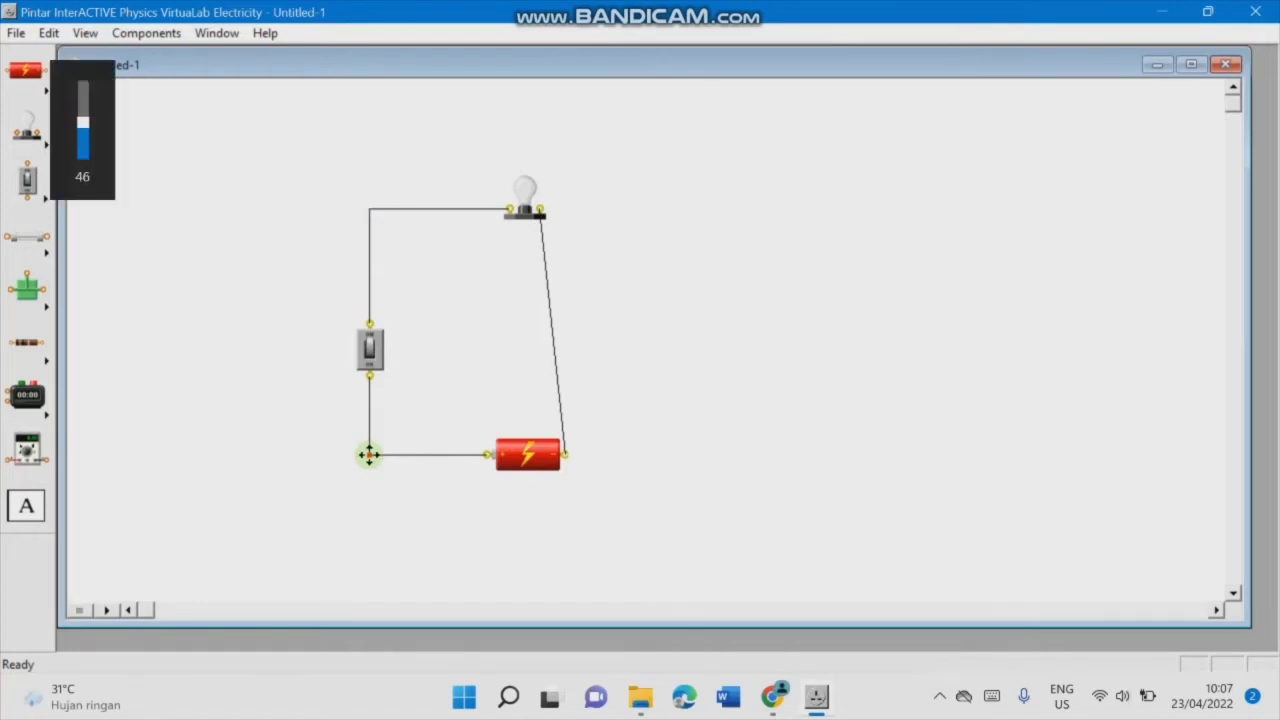
Step: Bend the wire from the bulb to the battery's negative terminal into two right-angled corners, completing a rectangular circuit
left_click_drag(557, 336, 693, 208)
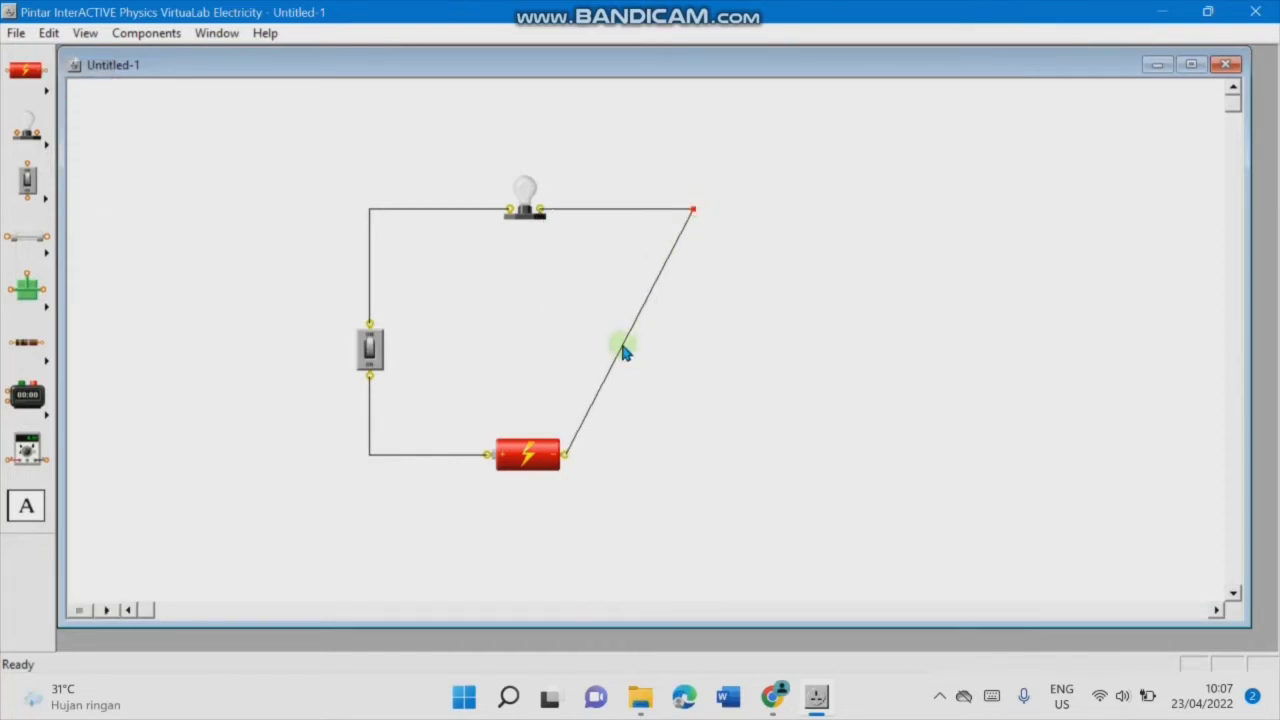
left_click_drag(622, 350, 694, 454)
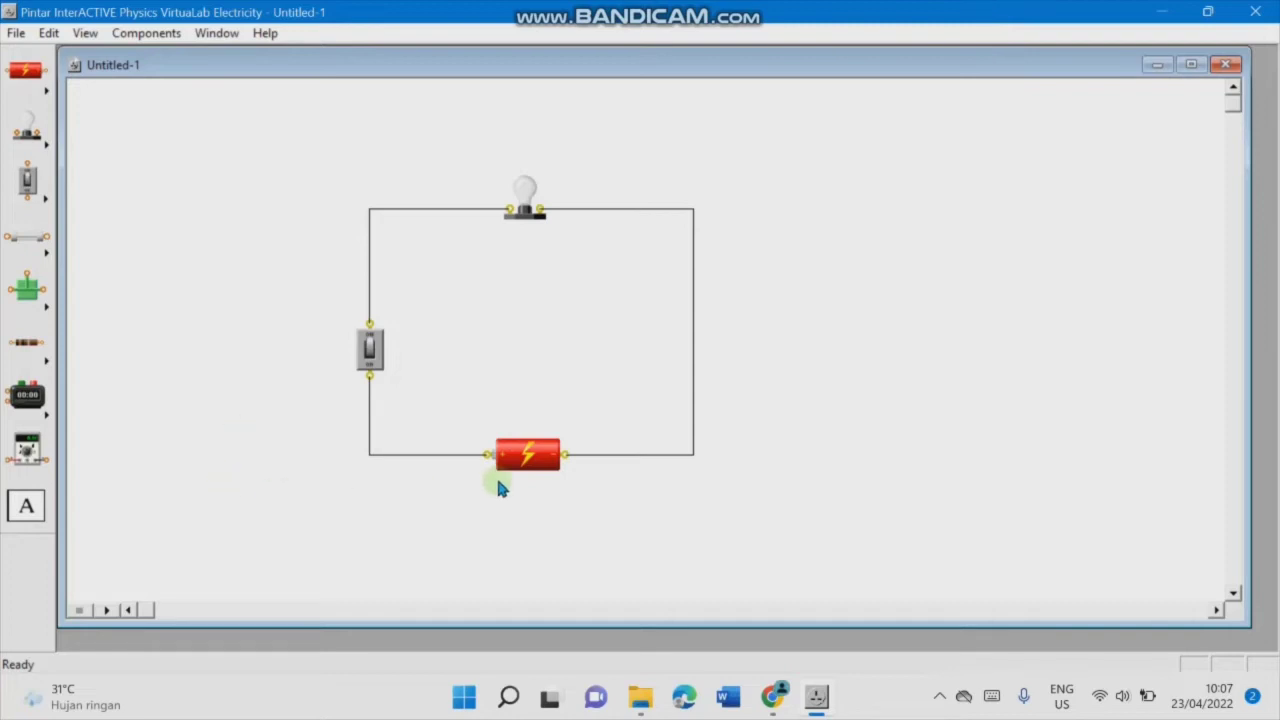
Step: Add a text label reading "1.5 V" with center alignment and position it centrally just below the battery
mouse_move(540, 465)
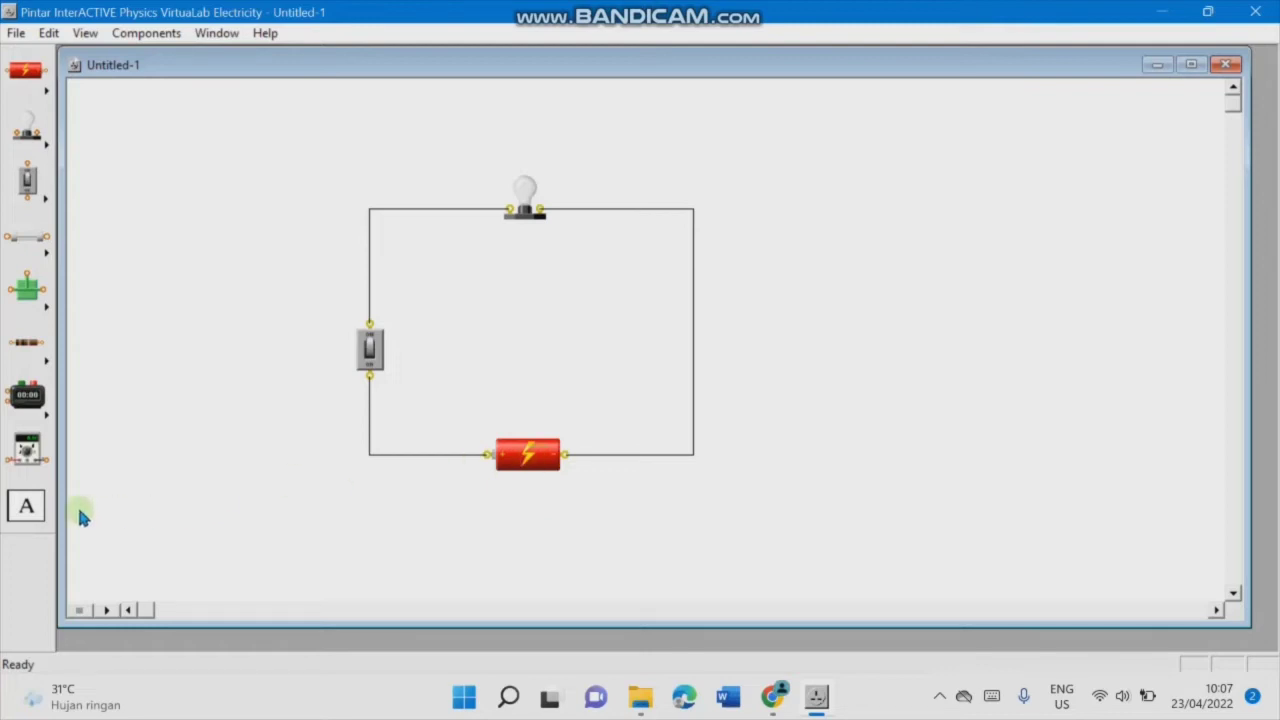
left_click(26, 505)
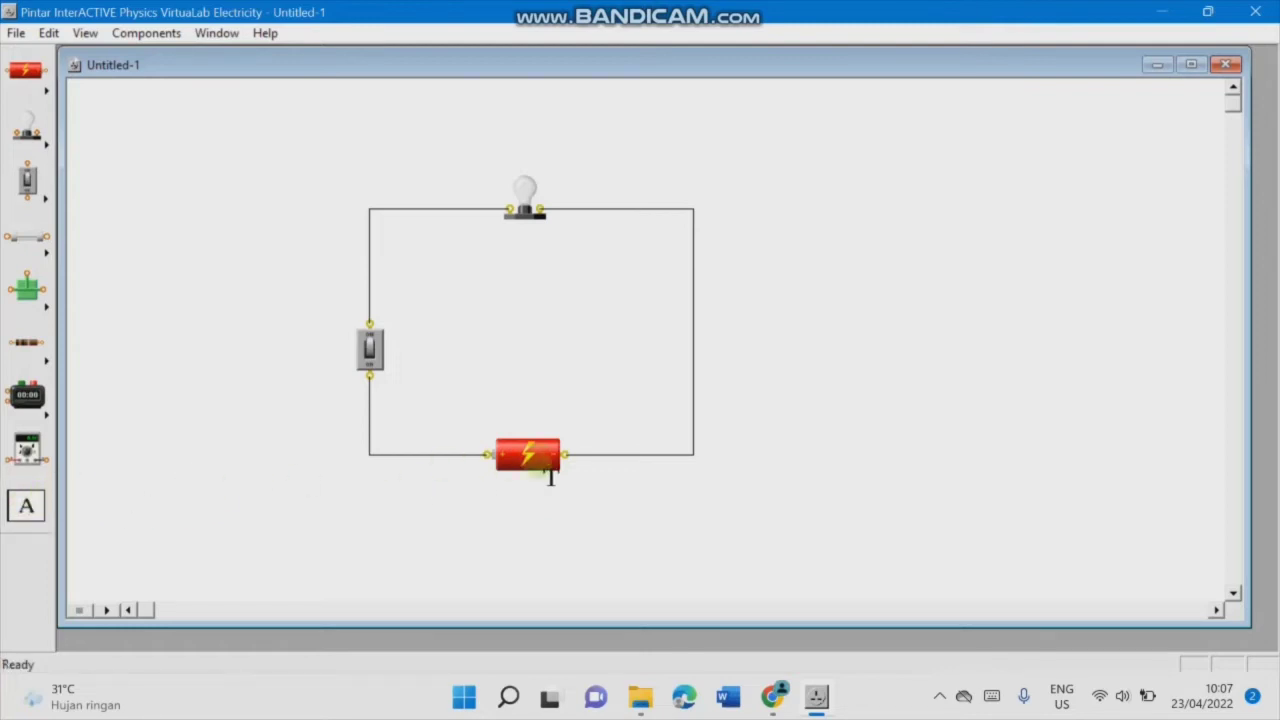
left_click(499, 476)
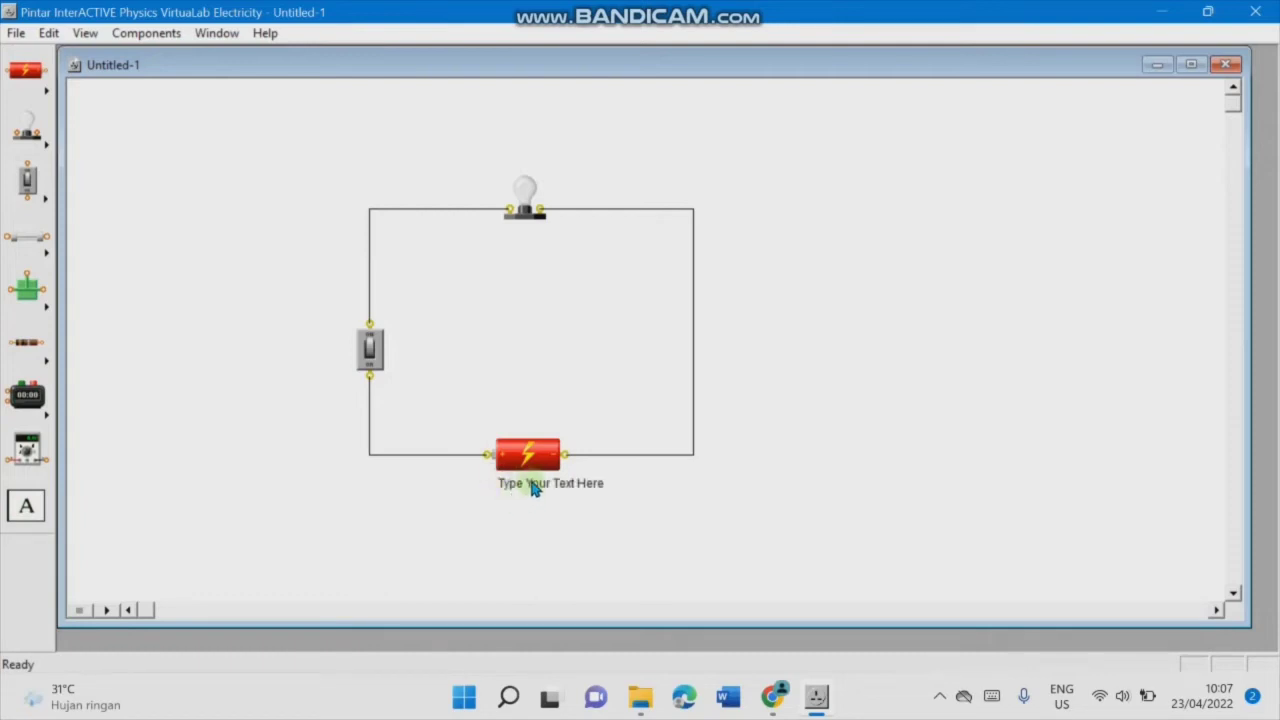
left_click_drag(533, 487, 519, 489)
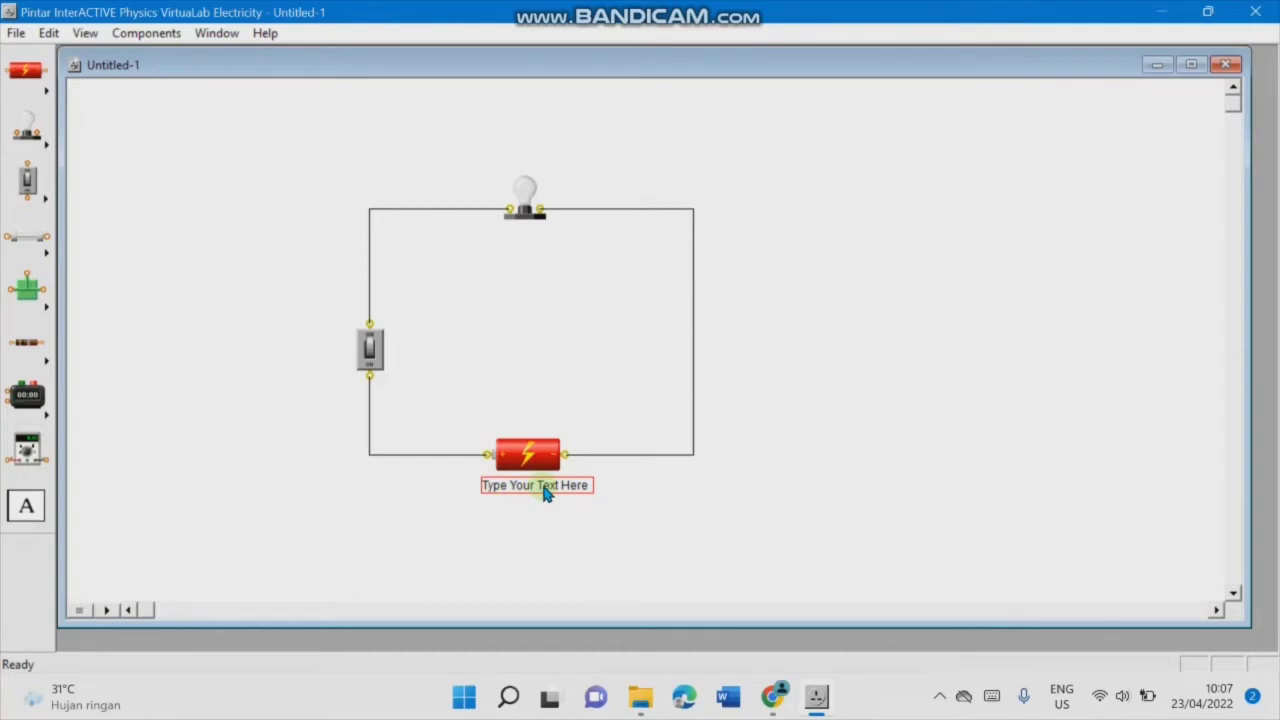
double_click(545, 493)
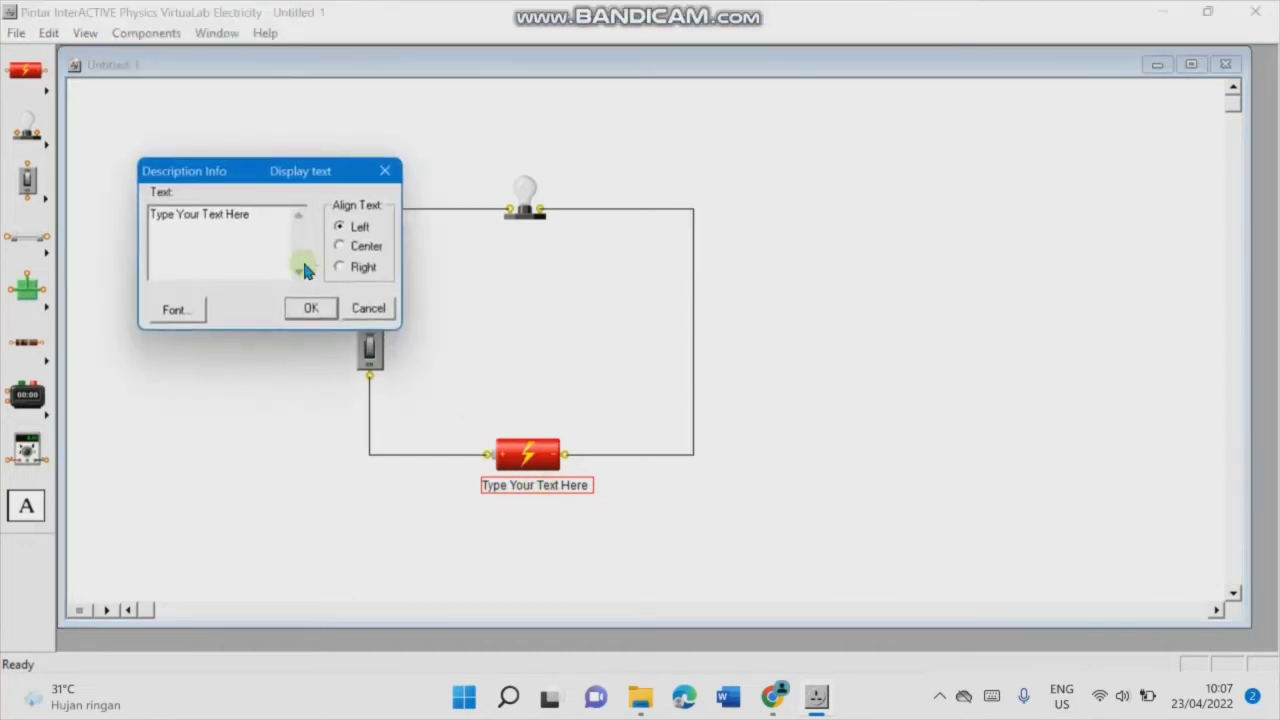
left_click_drag(266, 214, 145, 210)
type("1.5 V")
left_click(340, 246)
left_click(313, 308)
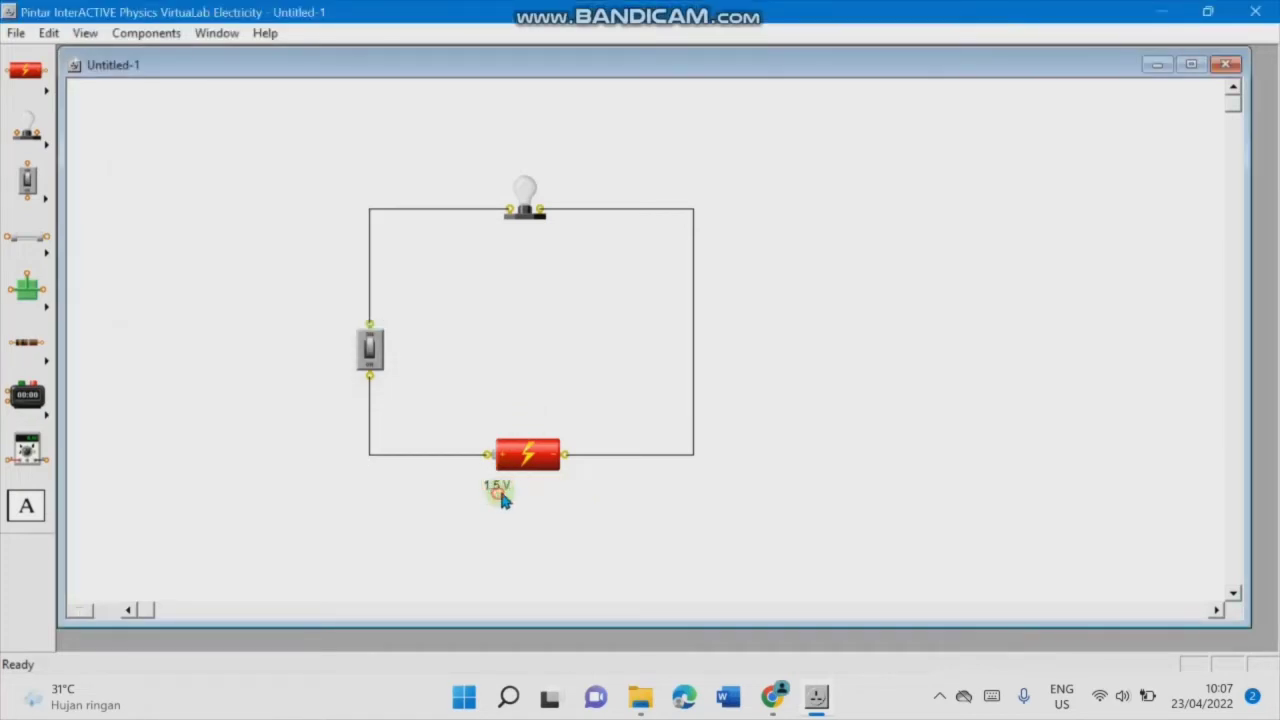
left_click_drag(503, 500, 528, 489)
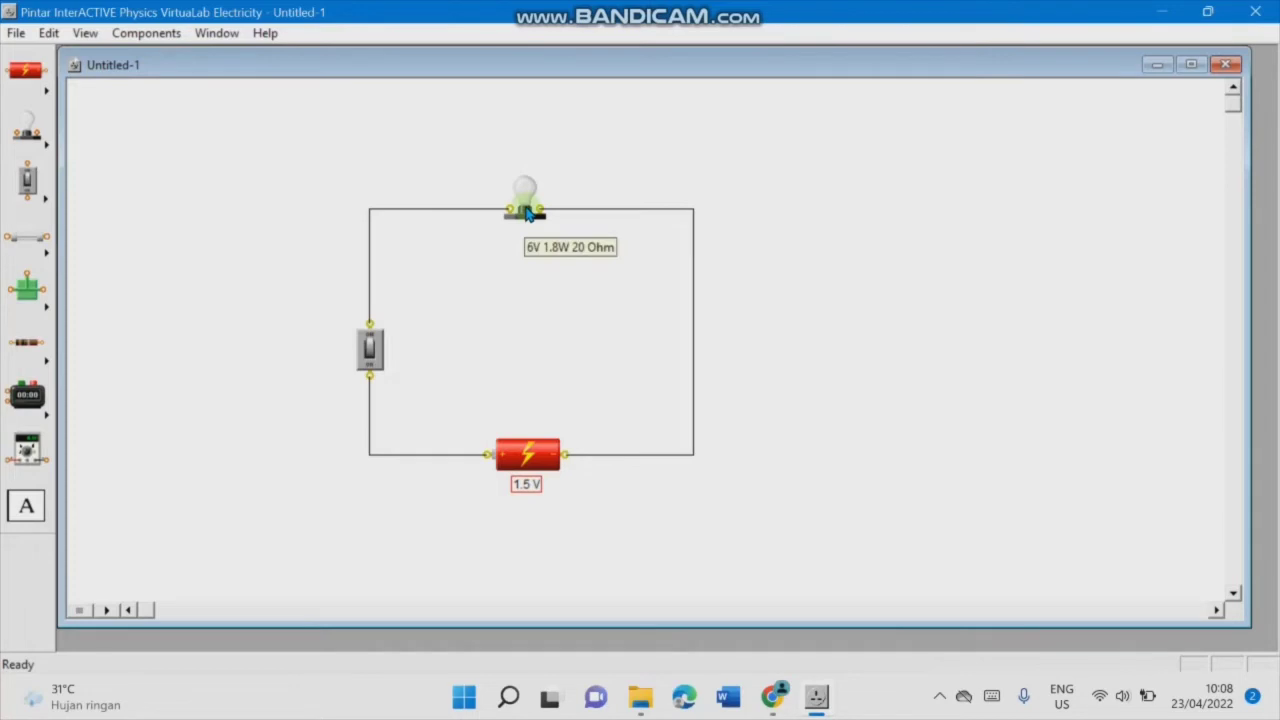
Step: Copy the battery's 1.5 V label to just below the bulb
mouse_move(525, 210)
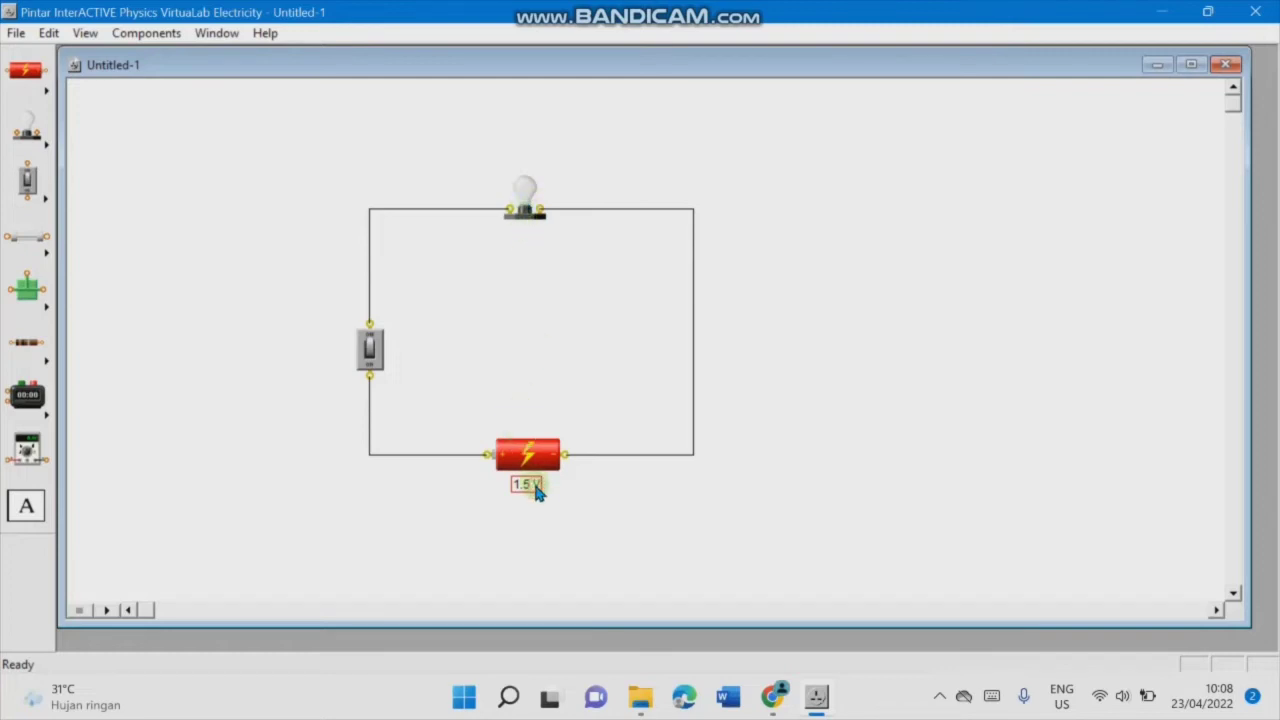
left_click_drag(536, 490, 522, 242)
Step: Set the bulb's rated power to 1 watt, its rated voltage to 1.5 volts and its colour to yellow
left_click(522, 220)
double_click(522, 220)
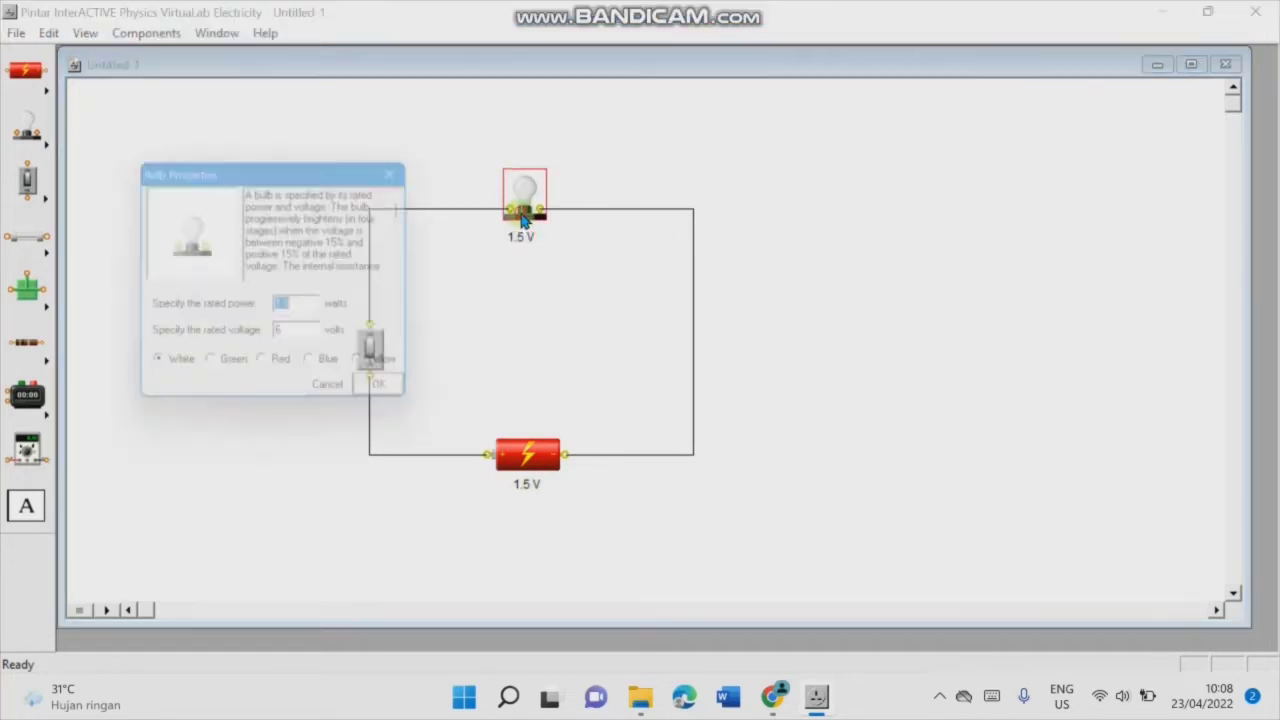
left_click(312, 314)
key("BackSpace")
key("BackSpace")
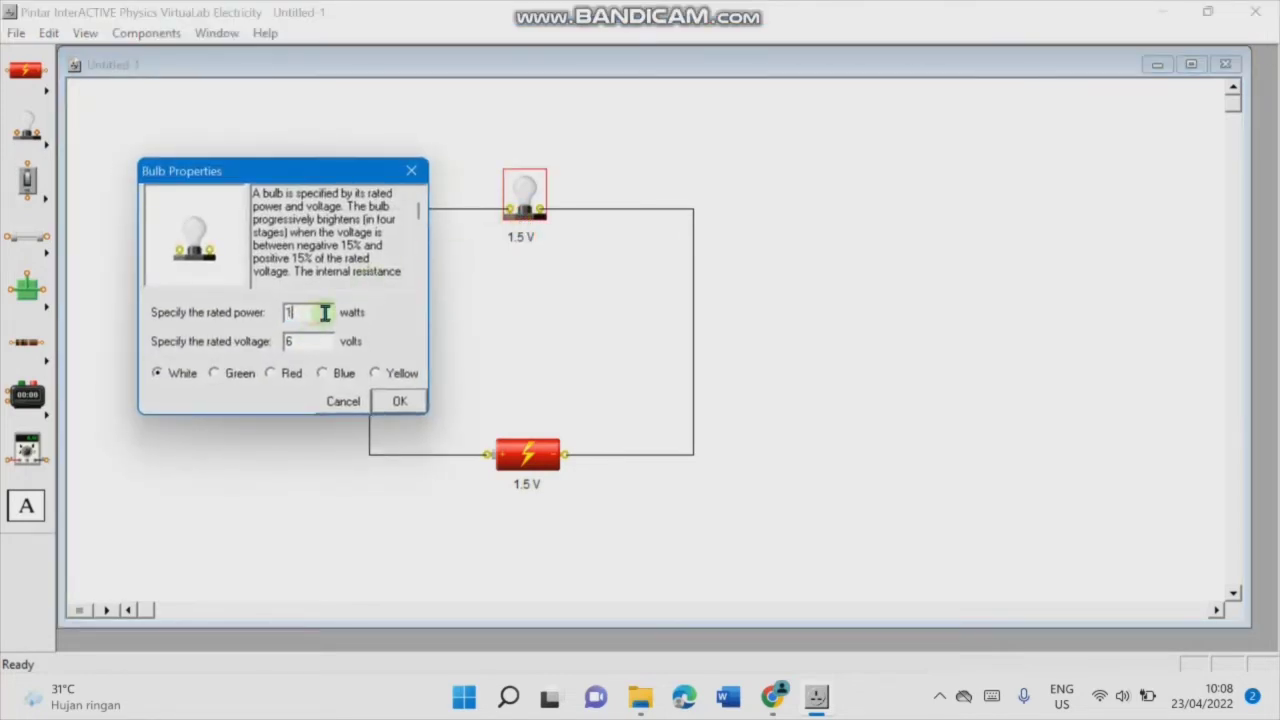
left_click(314, 342)
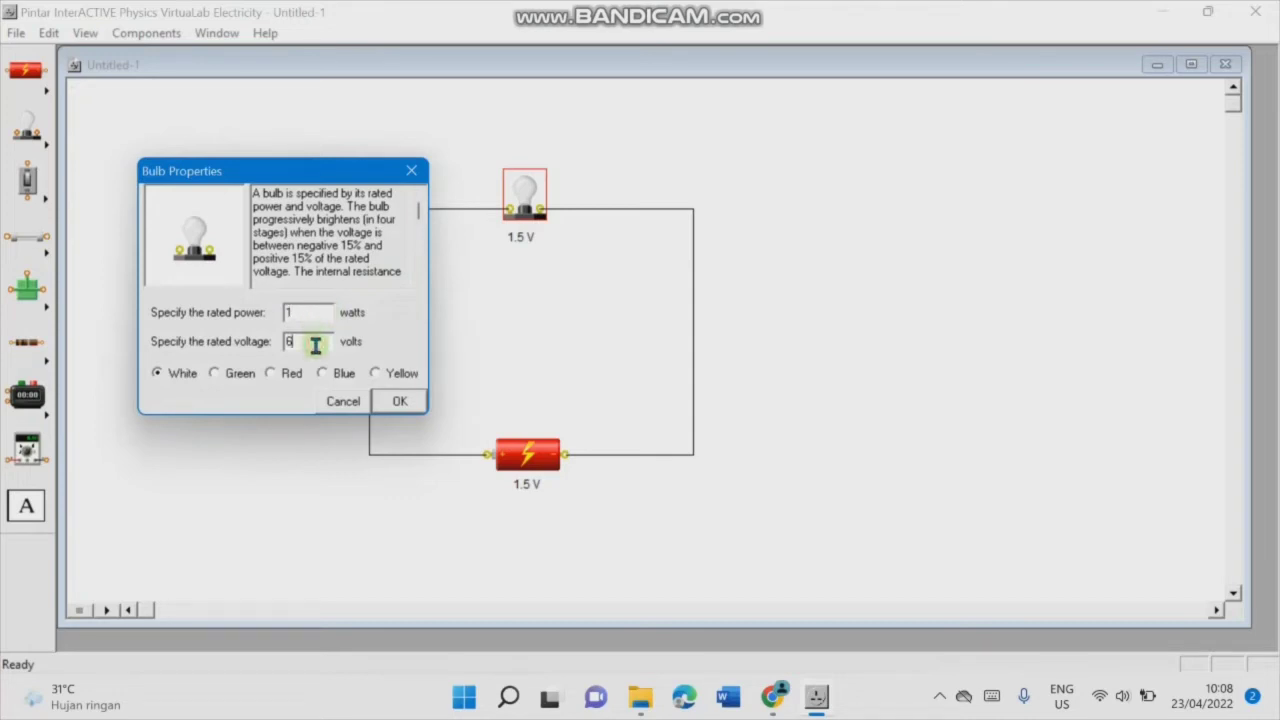
key("BackSpace")
type("1.5")
left_click(375, 373)
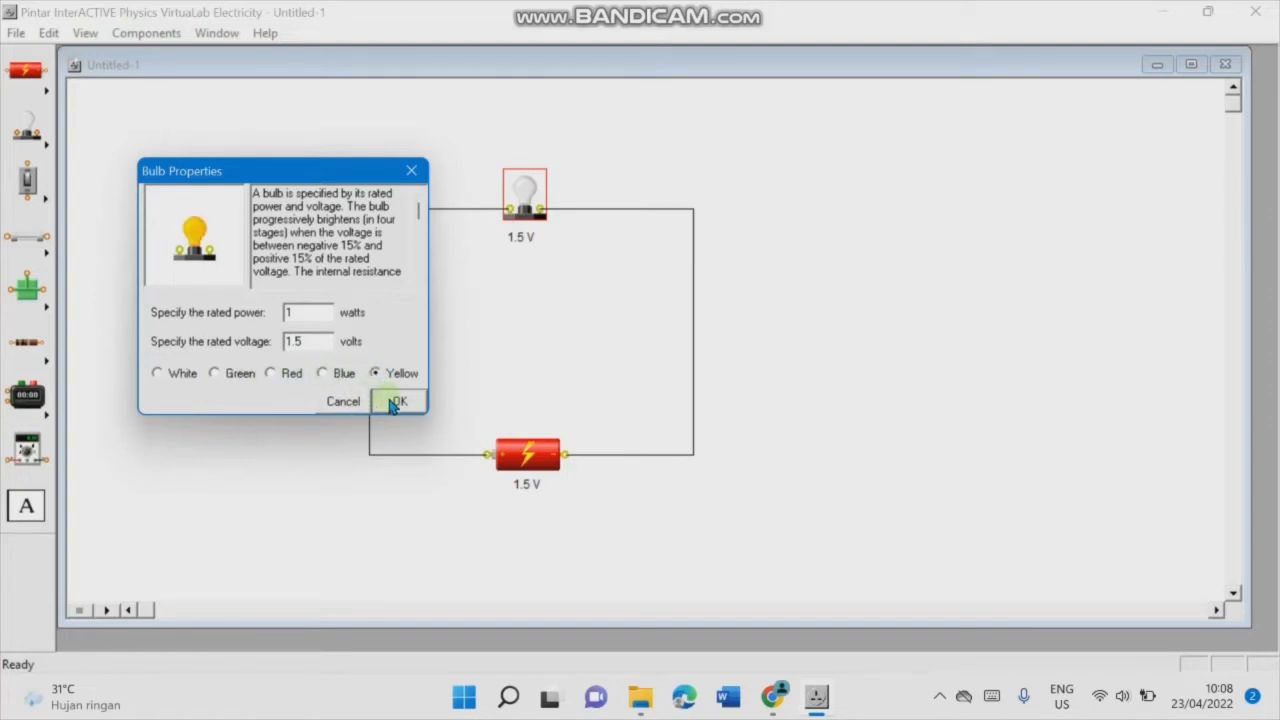
left_click(389, 401)
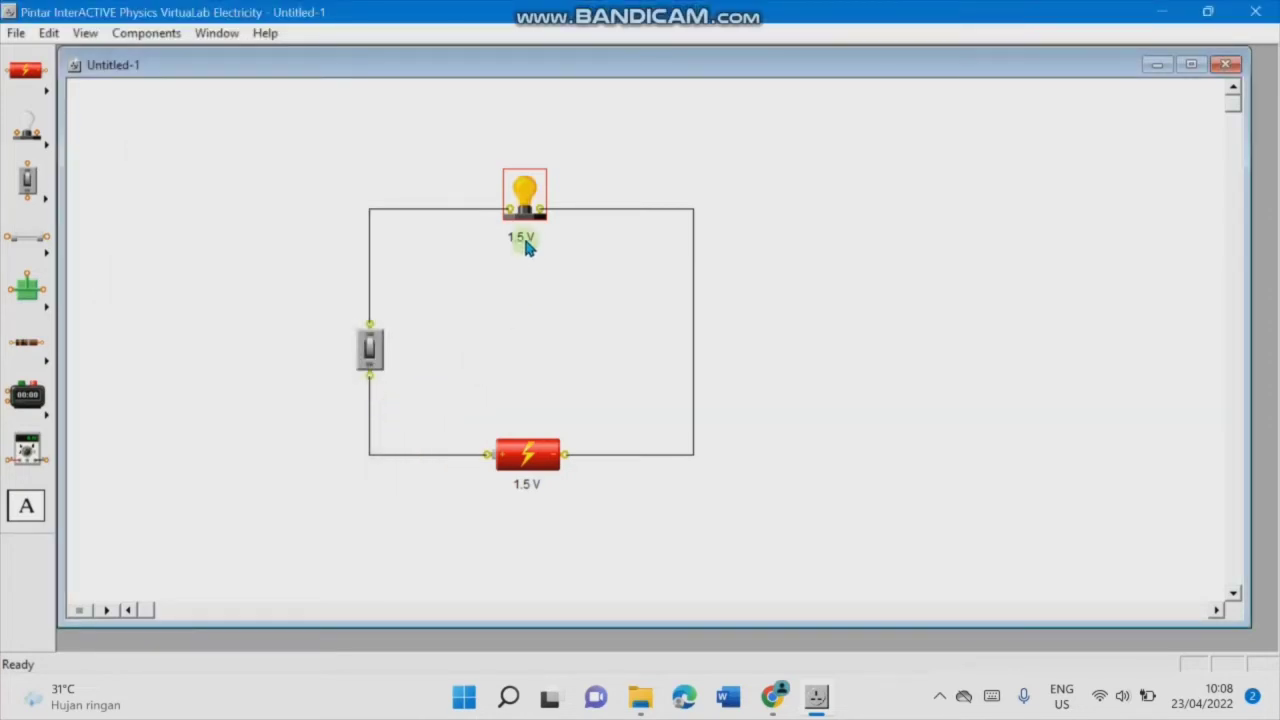
Step: Change the label under the bulb to "1.5 V 1 W 2,25 Ohm" and centre it below the bulb
mouse_move(535, 218)
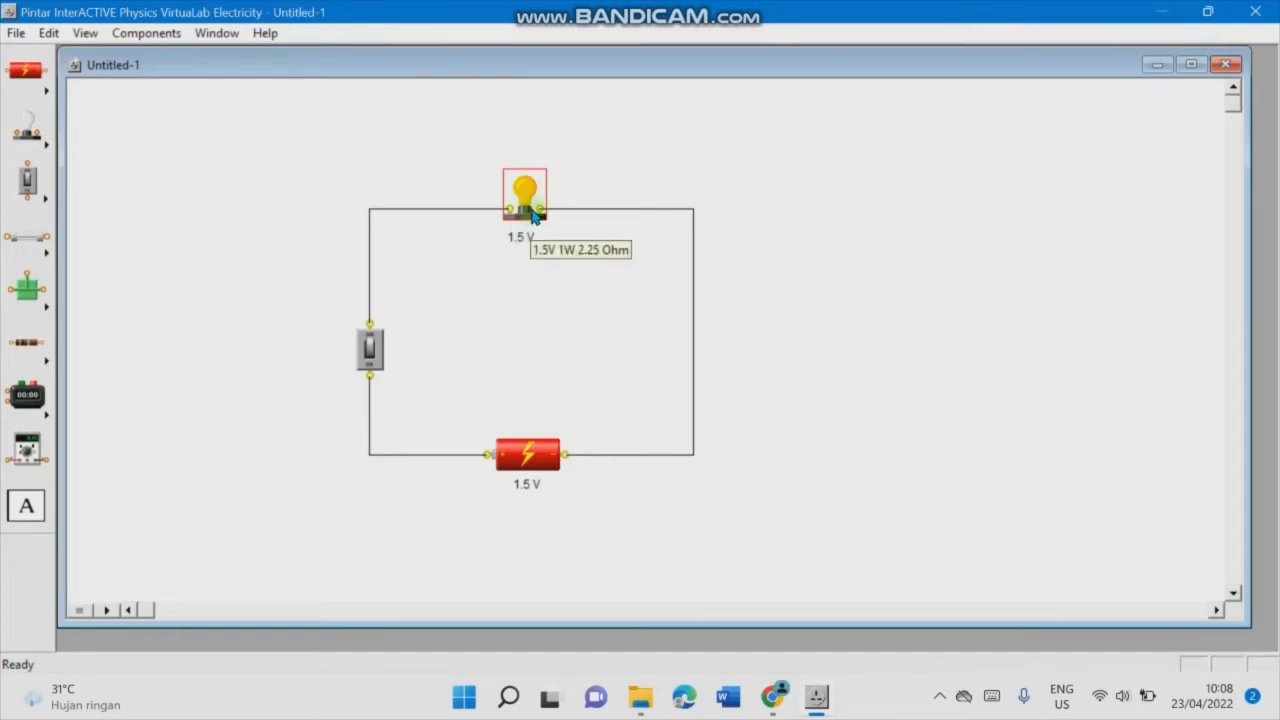
double_click(520, 237)
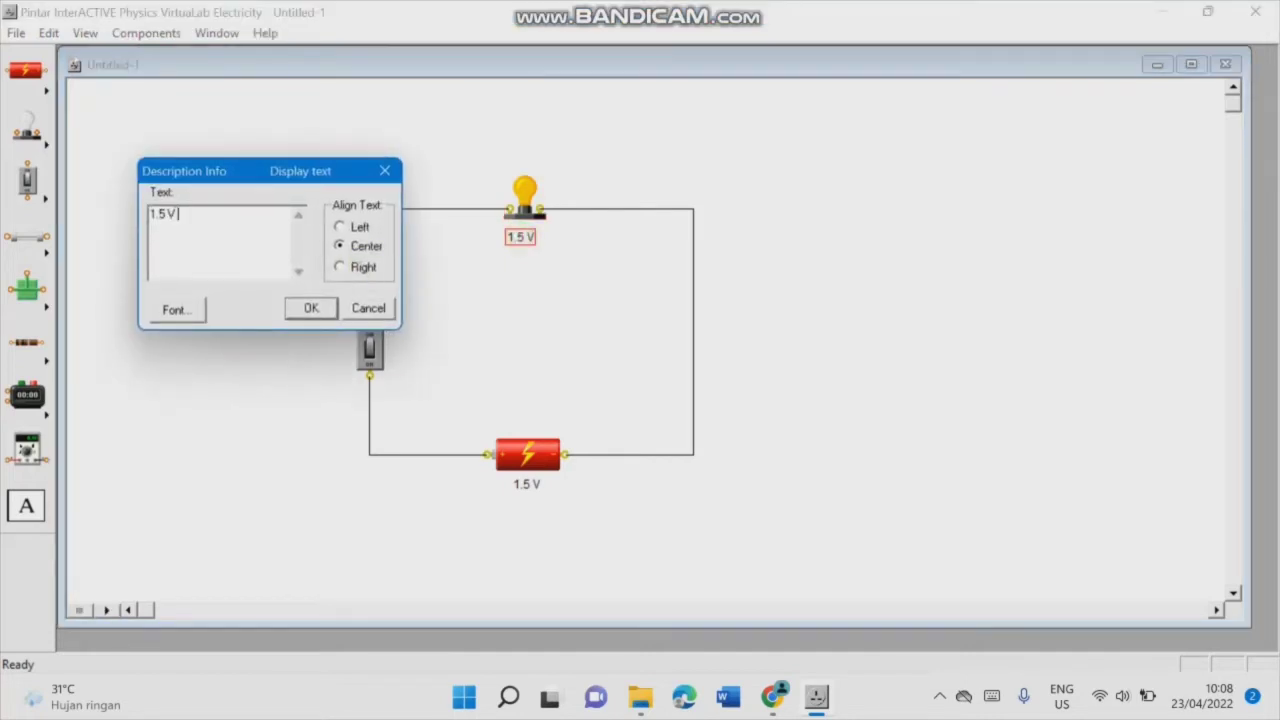
type("1")
type(" W")
type(" 2.25 0g")
type("h")
key("BackSpace")
key("BackSpace")
type("hm")
left_click(316, 308)
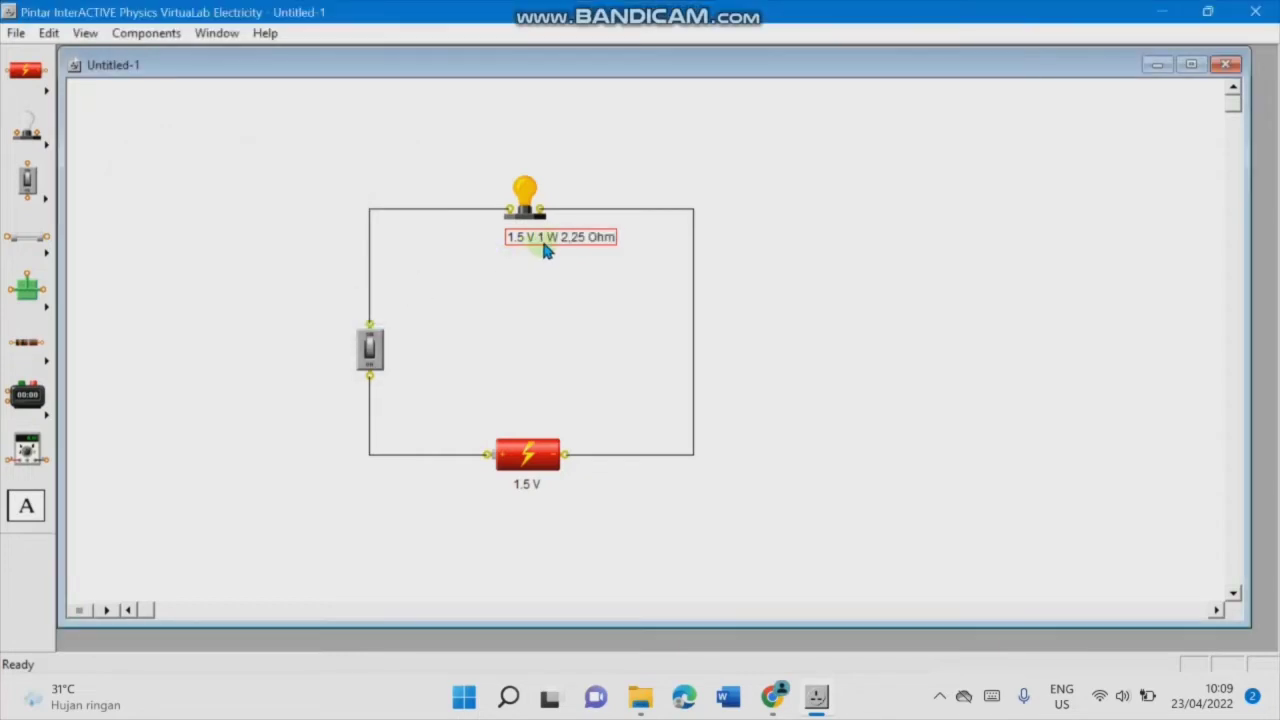
left_click_drag(545, 250, 510, 247)
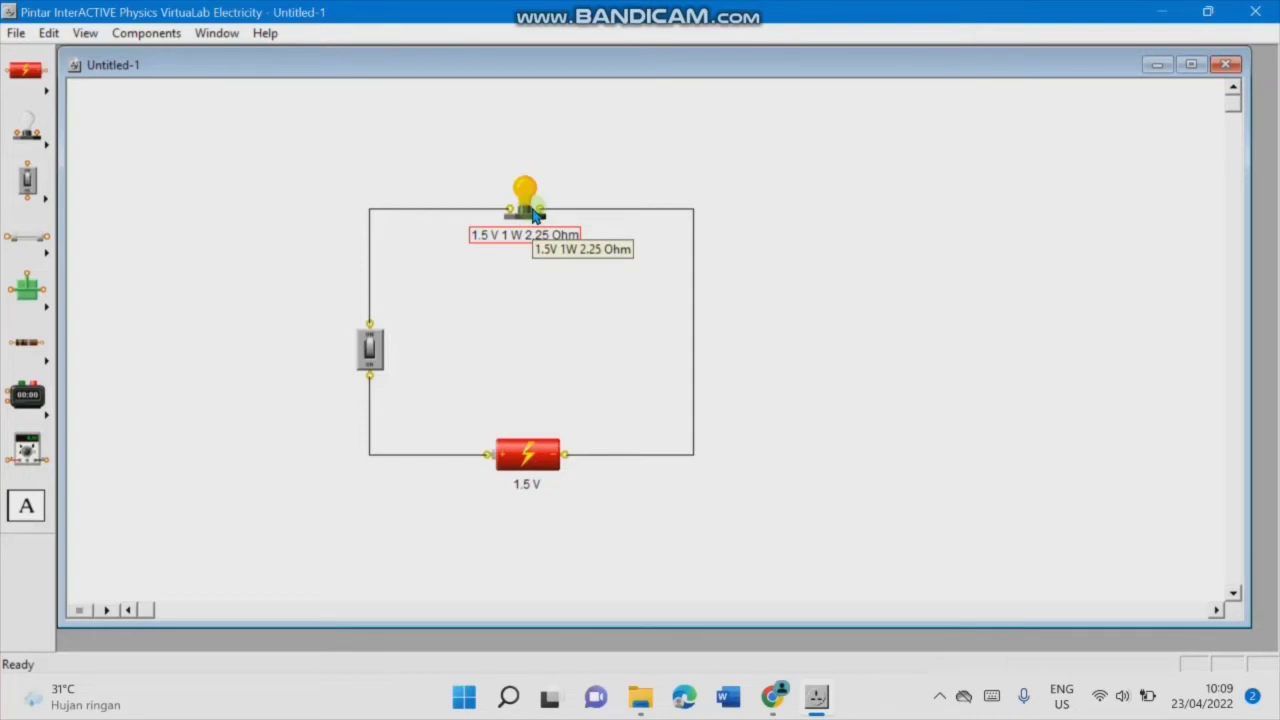
left_click(518, 314)
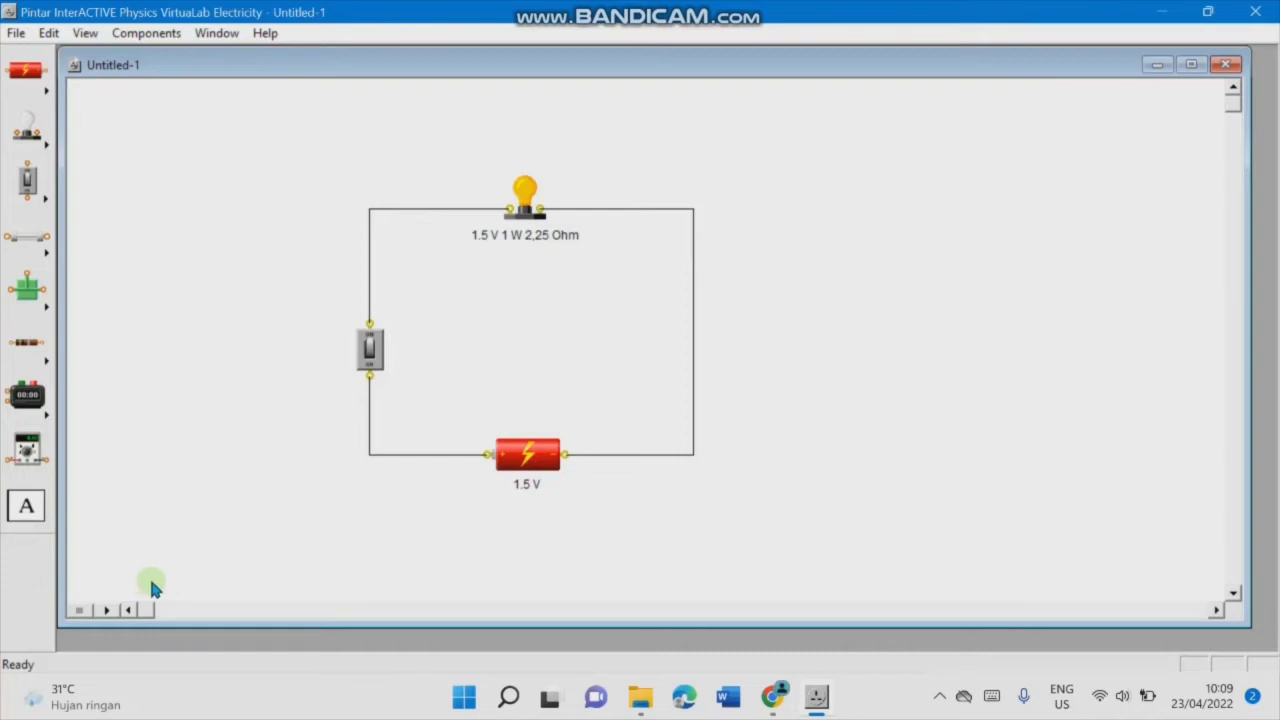
Step: Run the circuit simulation to test the switch with the yellow bulb, and stop the simulation
left_click(108, 615)
left_click(104, 609)
left_click(80, 612)
left_click(368, 362)
Step: Change the bulb's colour to white
left_click(525, 200)
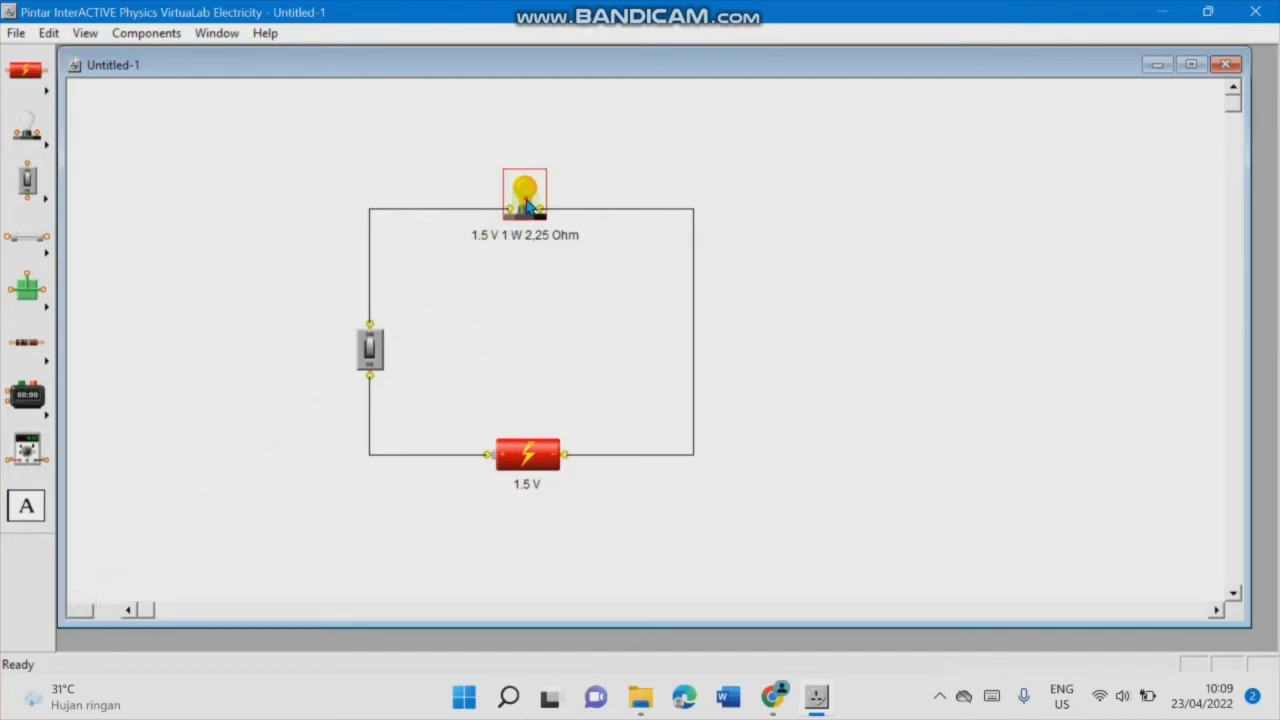
double_click(526, 203)
left_click(168, 373)
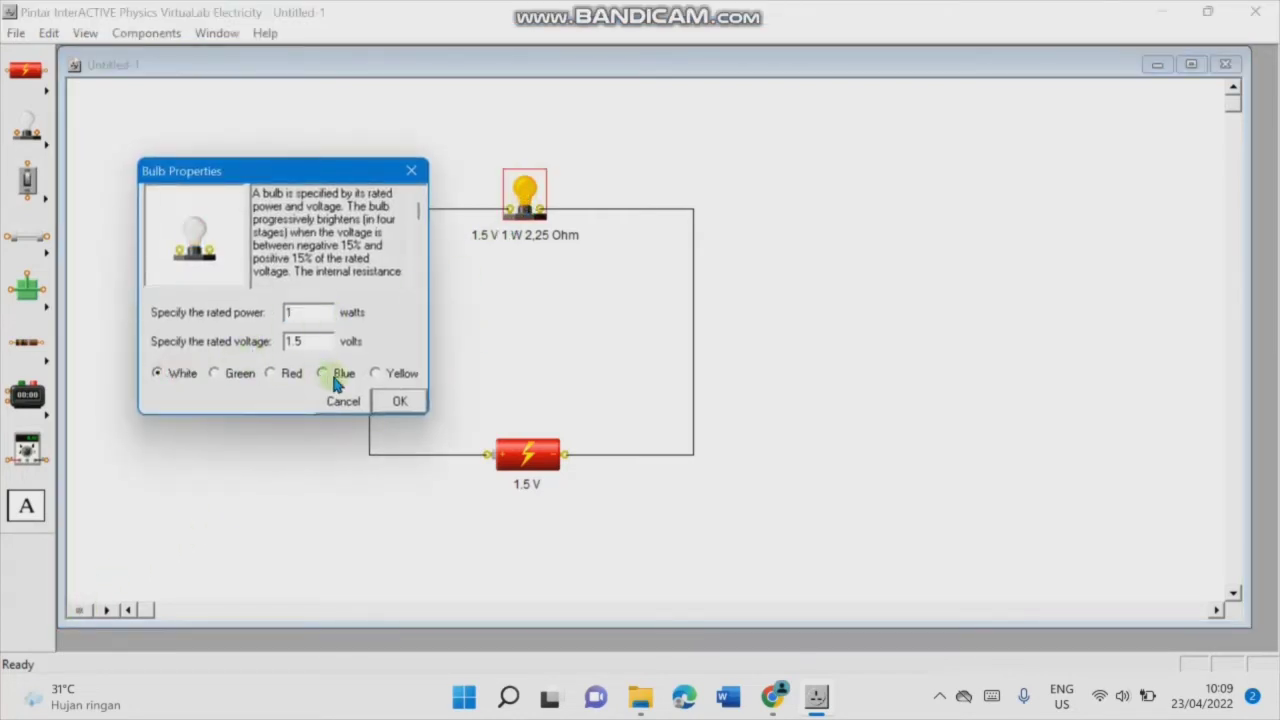
left_click(400, 400)
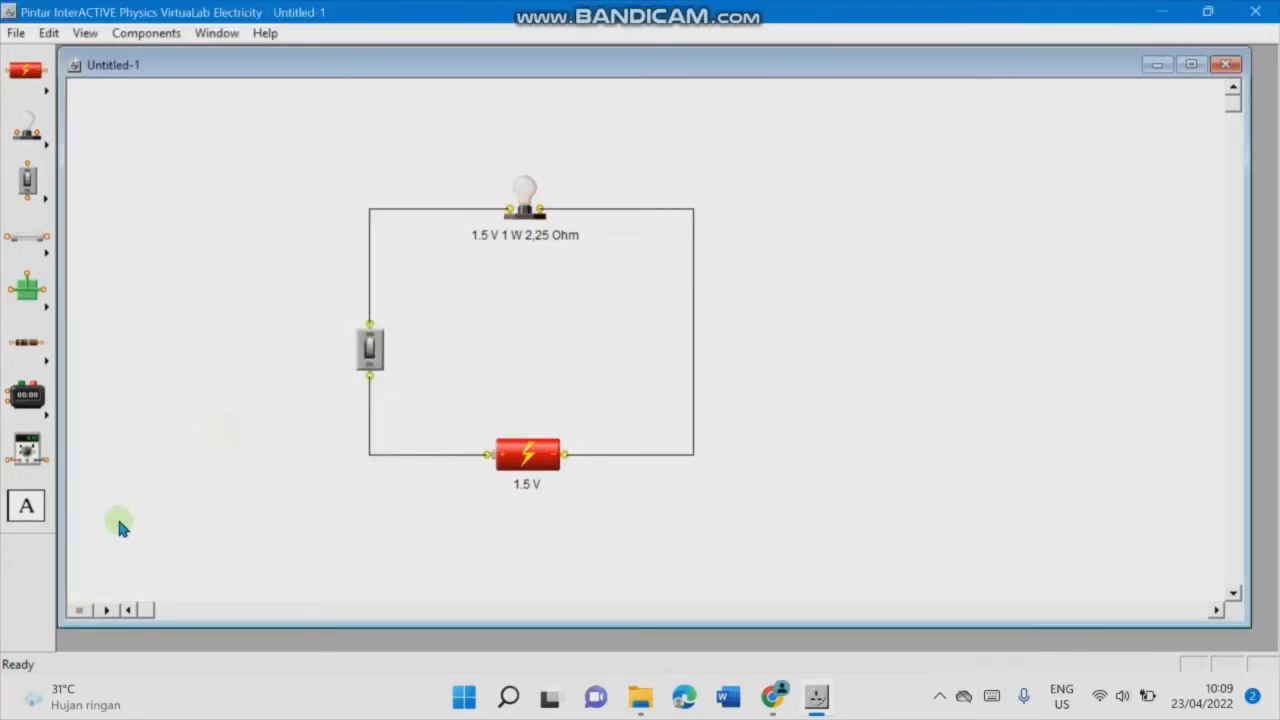
Step: Run the simulation with the white bulb, operate the switch to test the circuit, and stop the simulation
left_click(104, 610)
left_click(370, 352)
left_click(354, 348)
left_click(81, 613)
left_click(106, 610)
left_click(31, 183)
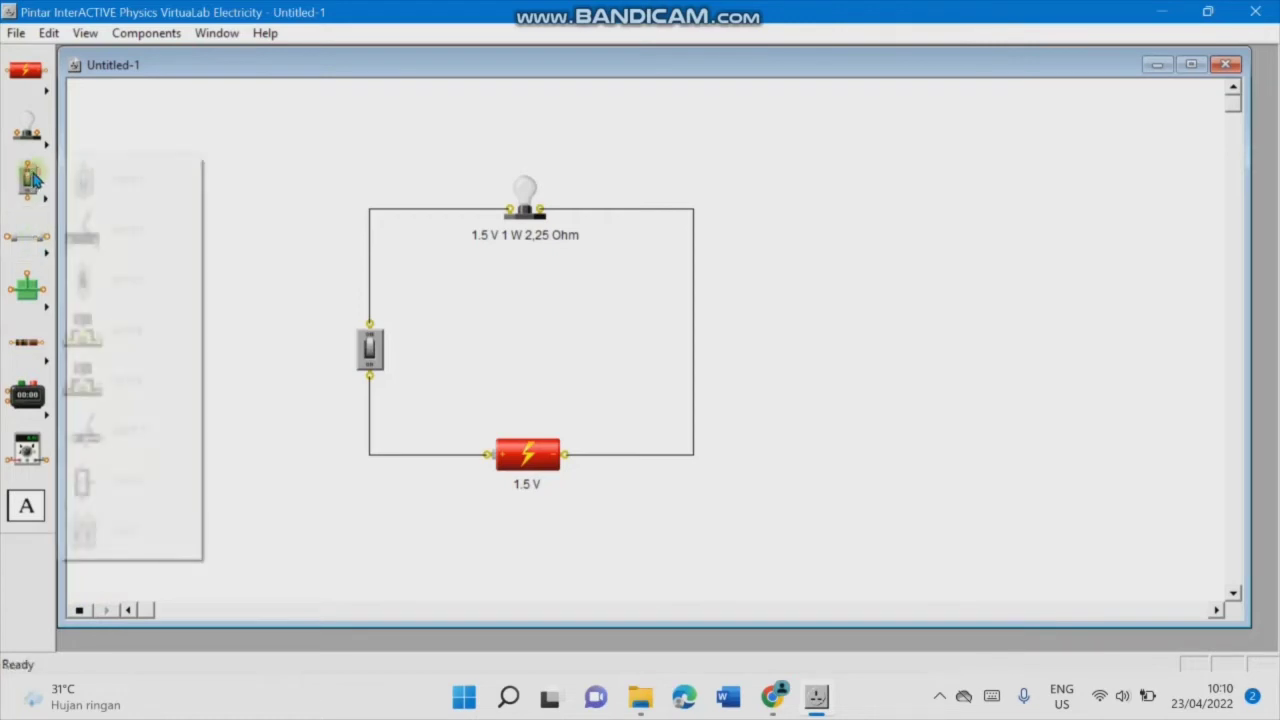
left_click(254, 398)
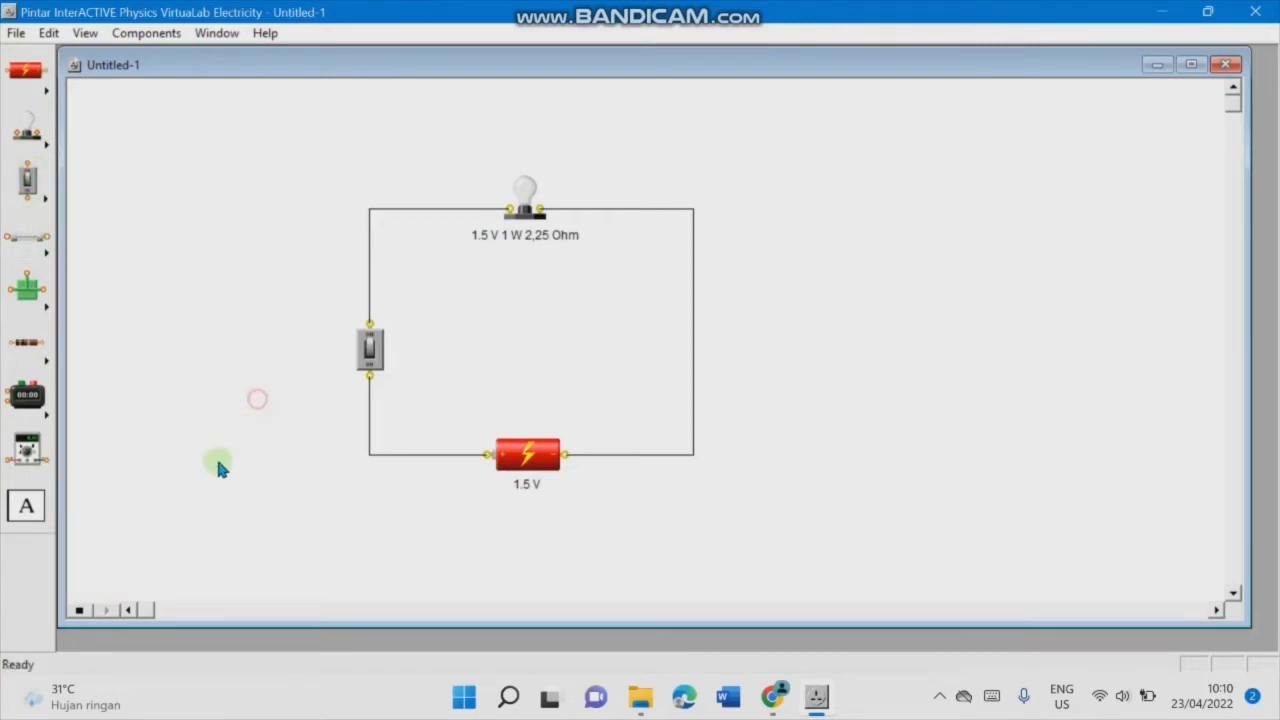
left_click(82, 611)
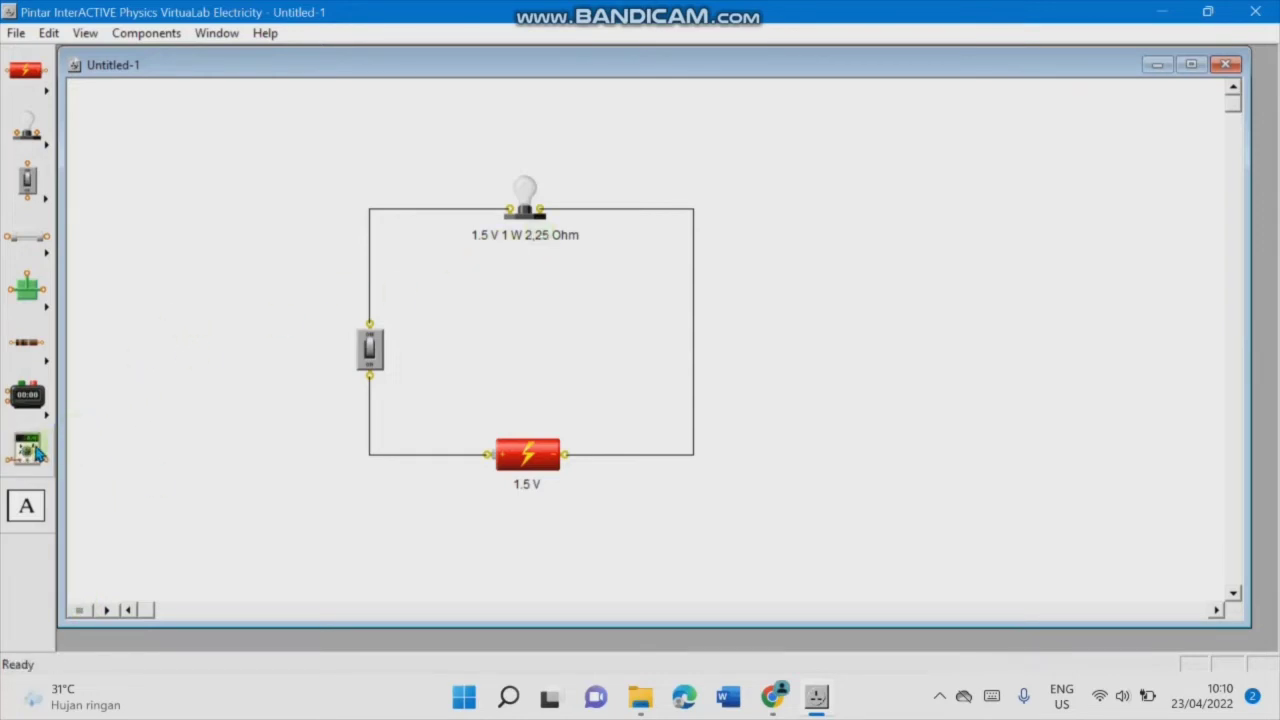
Step: Place a multimeter beside the bulb and delete the wire running from the bulb to the battery
left_click_drag(27, 448, 658, 184)
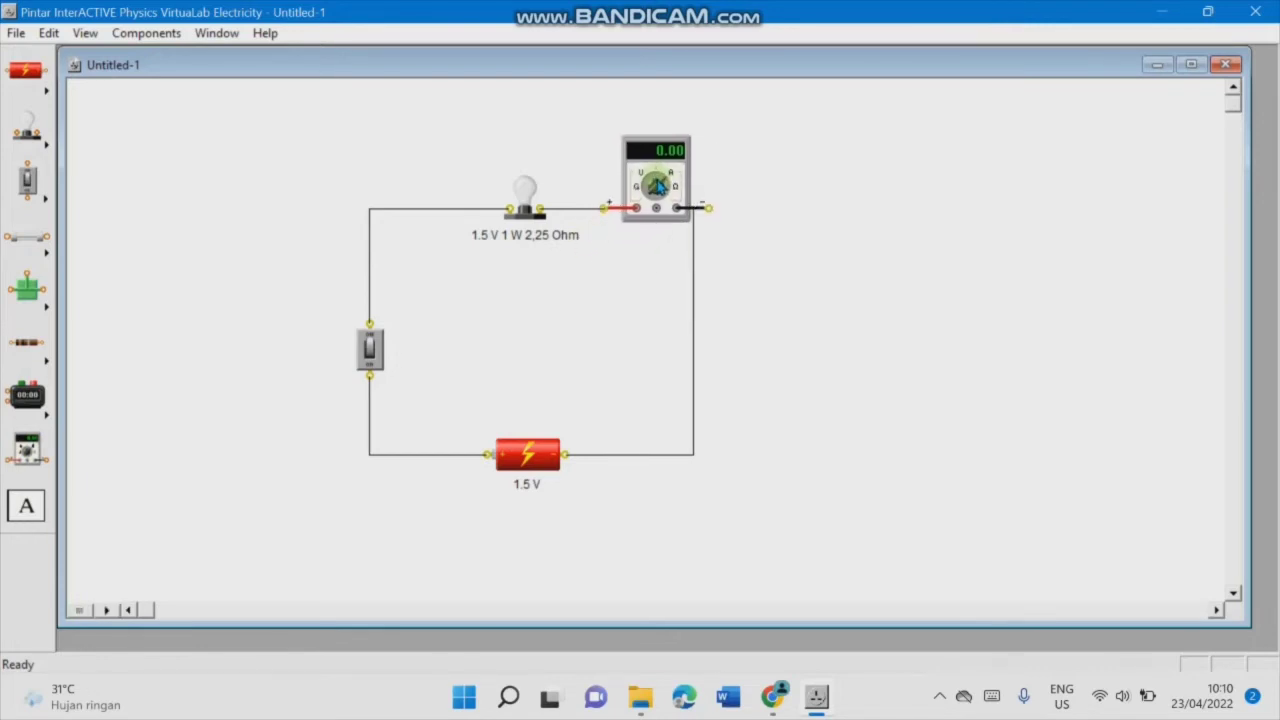
left_click(693, 283)
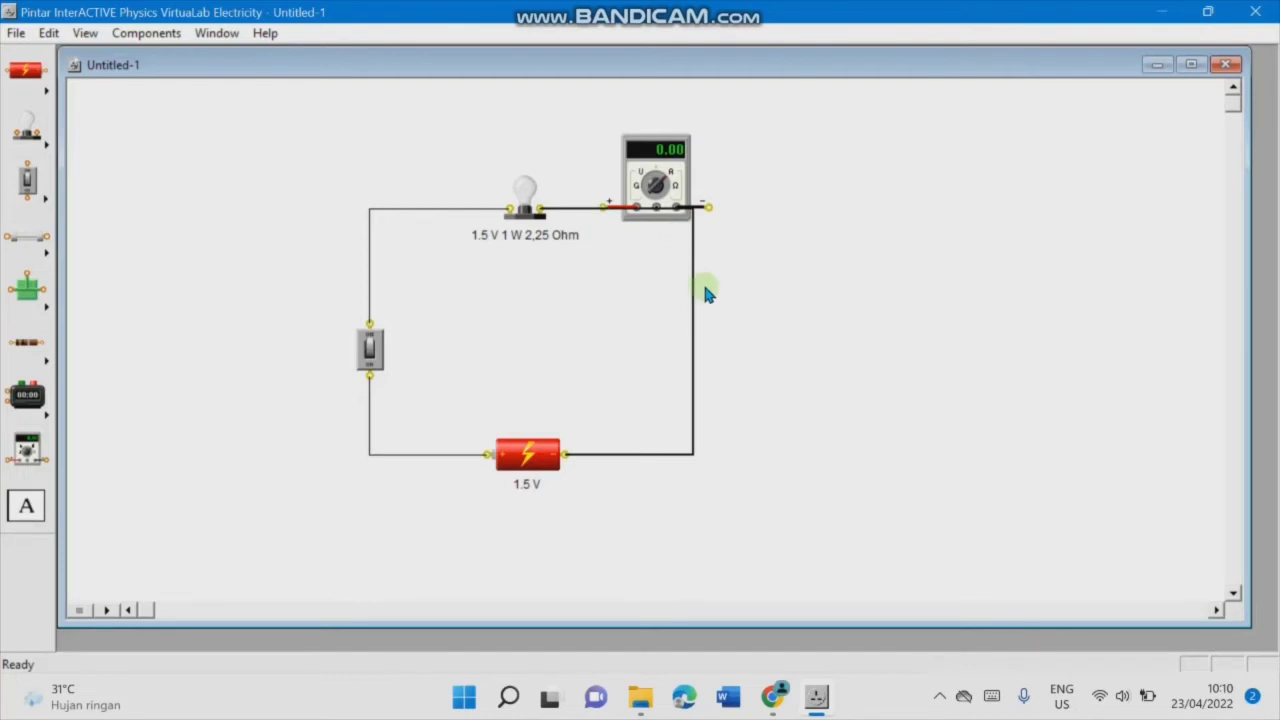
key("Delete")
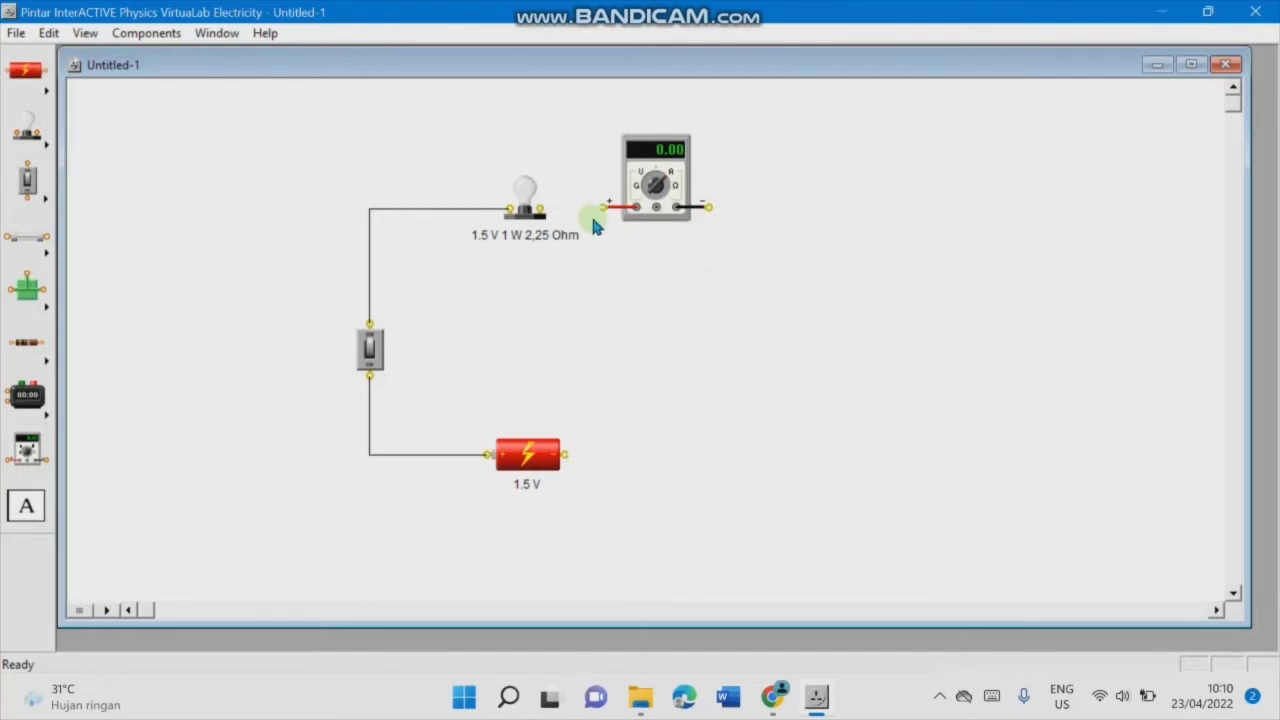
Step: Wire the multimeter in series between the bulb and the battery, straightening the connecting wires into a rectangular loop
left_click_drag(540, 210, 604, 206)
left_click_drag(708, 206, 566, 455)
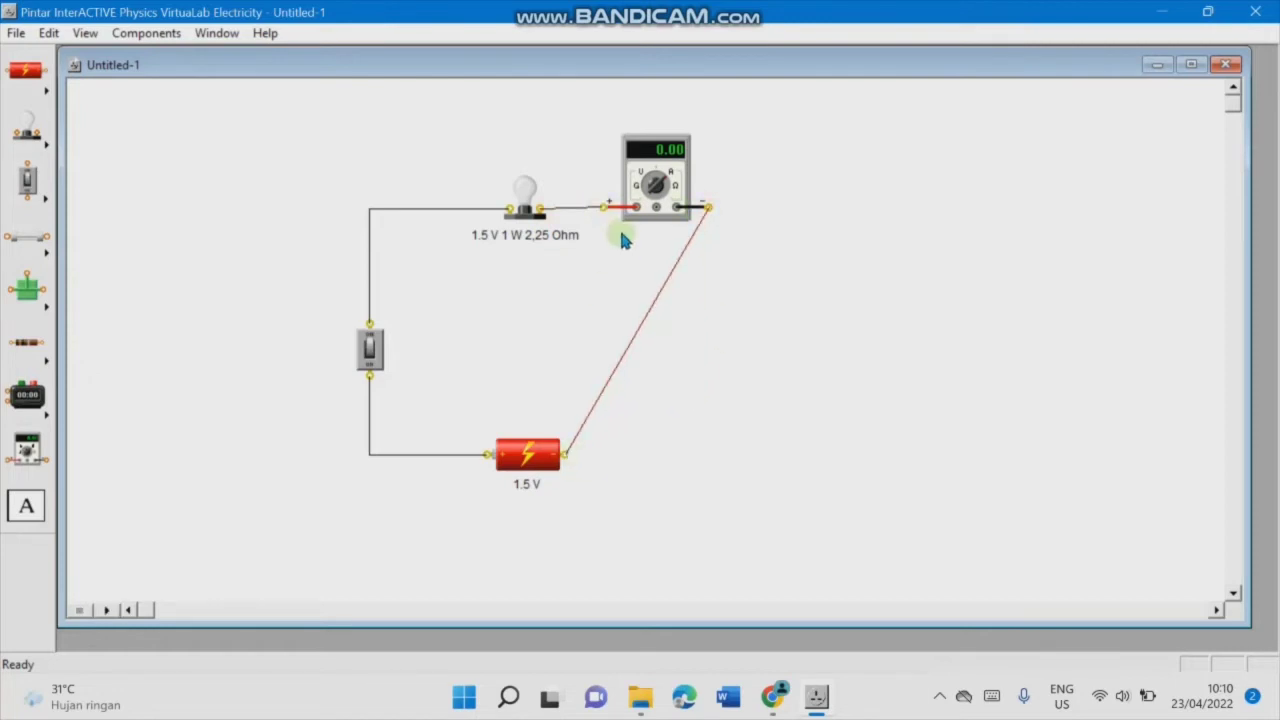
left_click(643, 207)
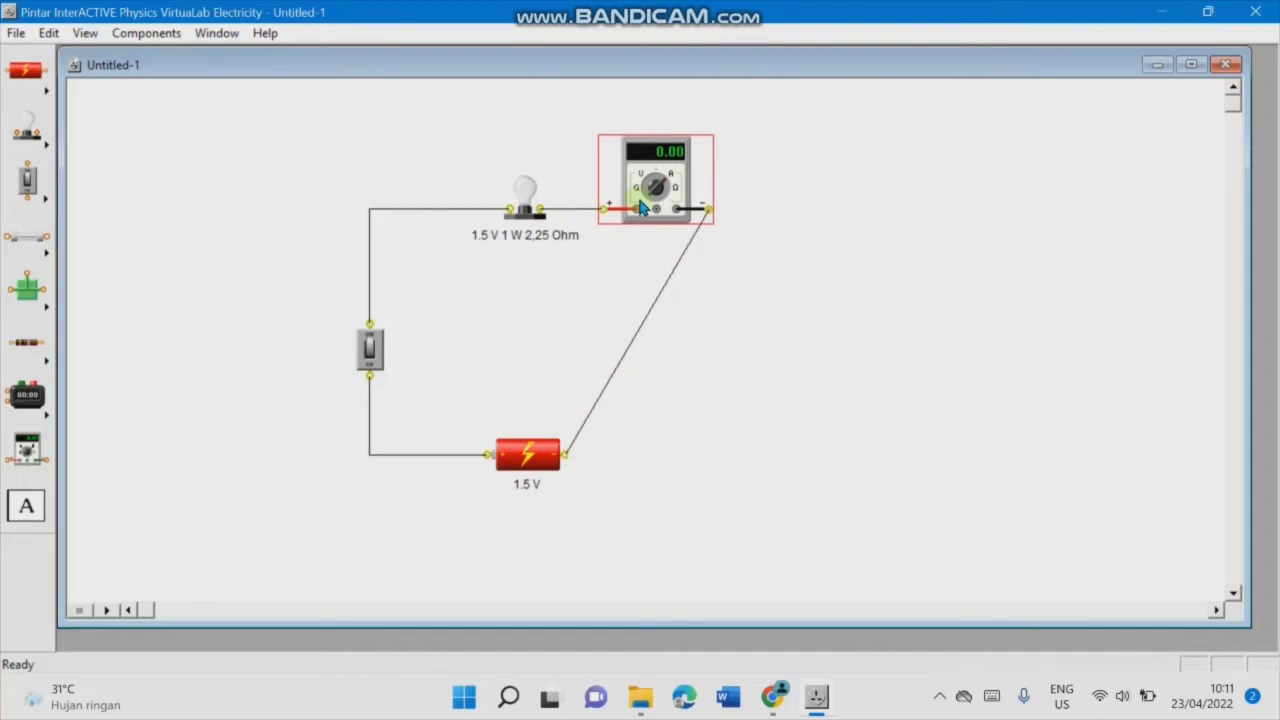
left_click_drag(683, 251, 763, 207)
left_click_drag(700, 287, 763, 454)
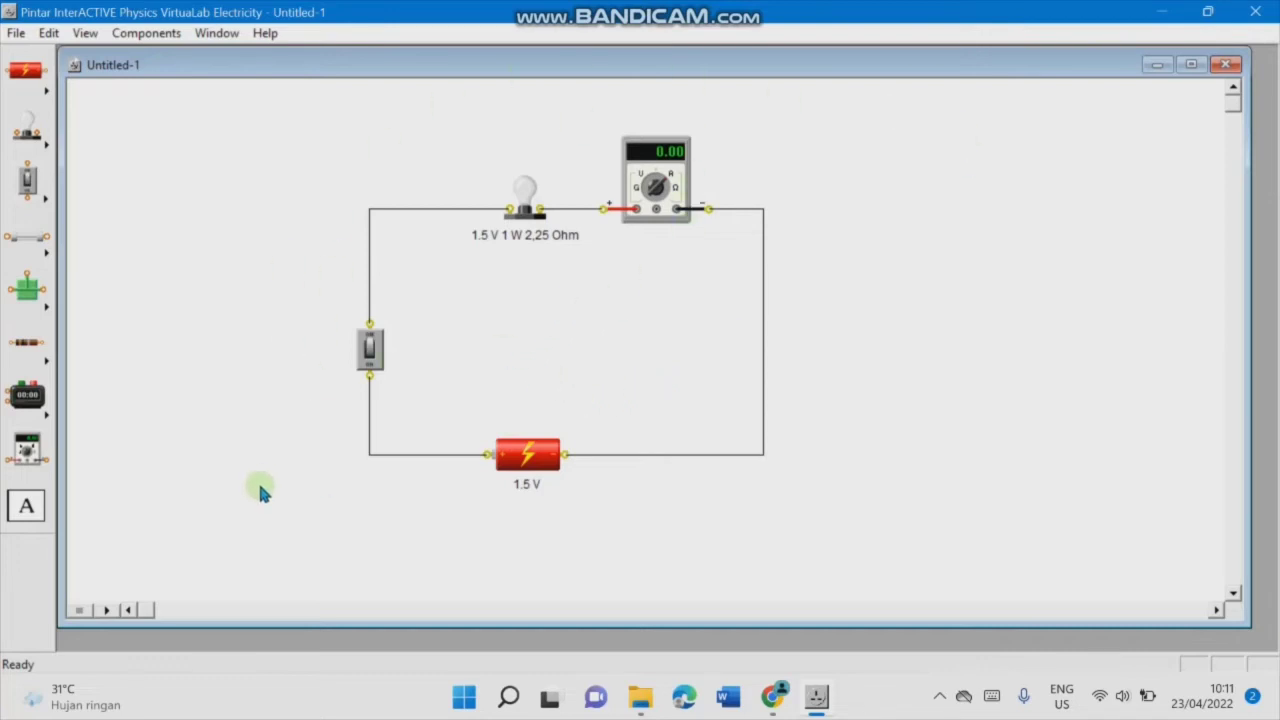
Step: Run the simulation with the multimeter connected, operate the switch, and stop the simulation
left_click(107, 610)
left_click(372, 347)
left_click(79, 610)
Step: Go through the multimeter's meter types and confirm it as an Ammeter with the unit Ampere
double_click(652, 200)
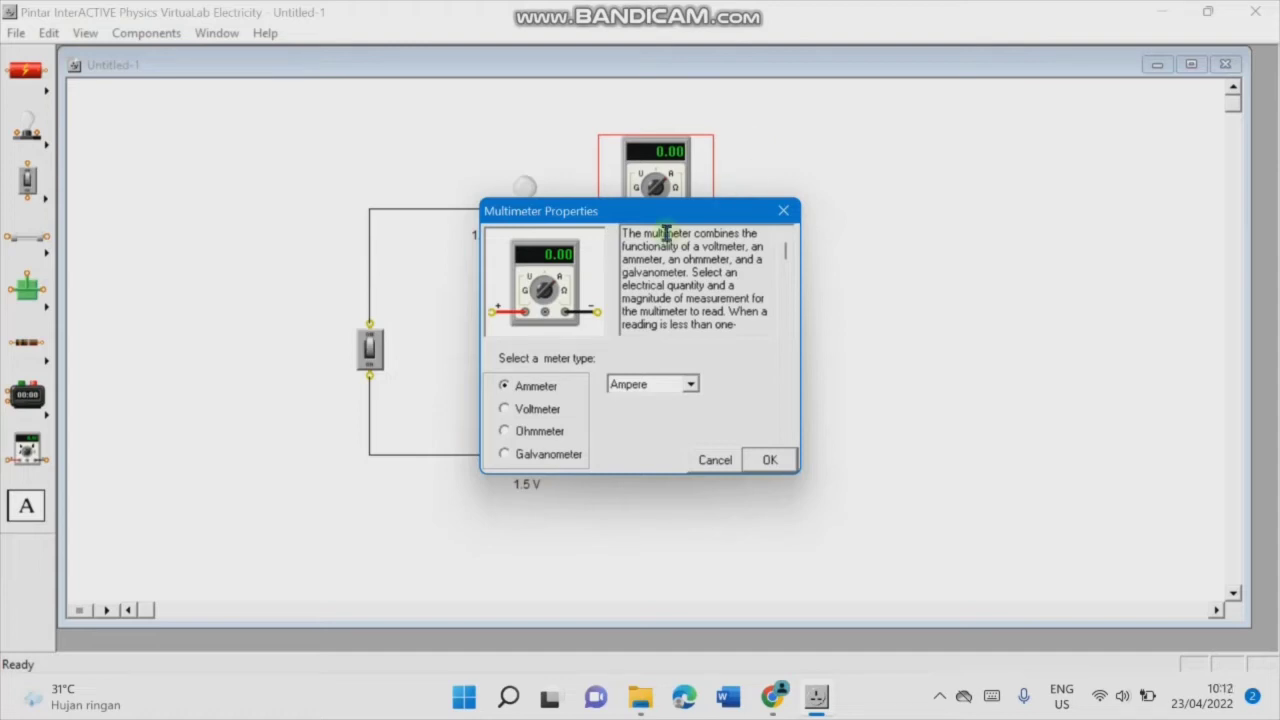
left_click(505, 408)
left_click(505, 387)
left_click(505, 411)
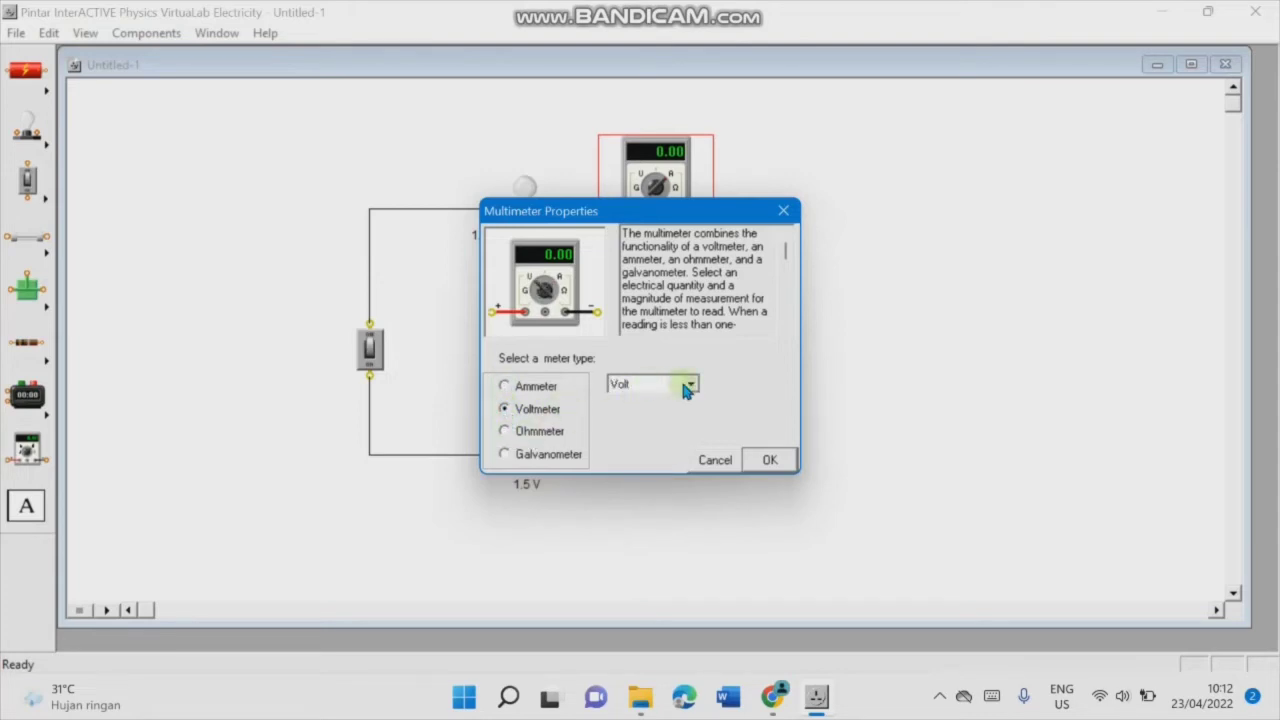
left_click(507, 436)
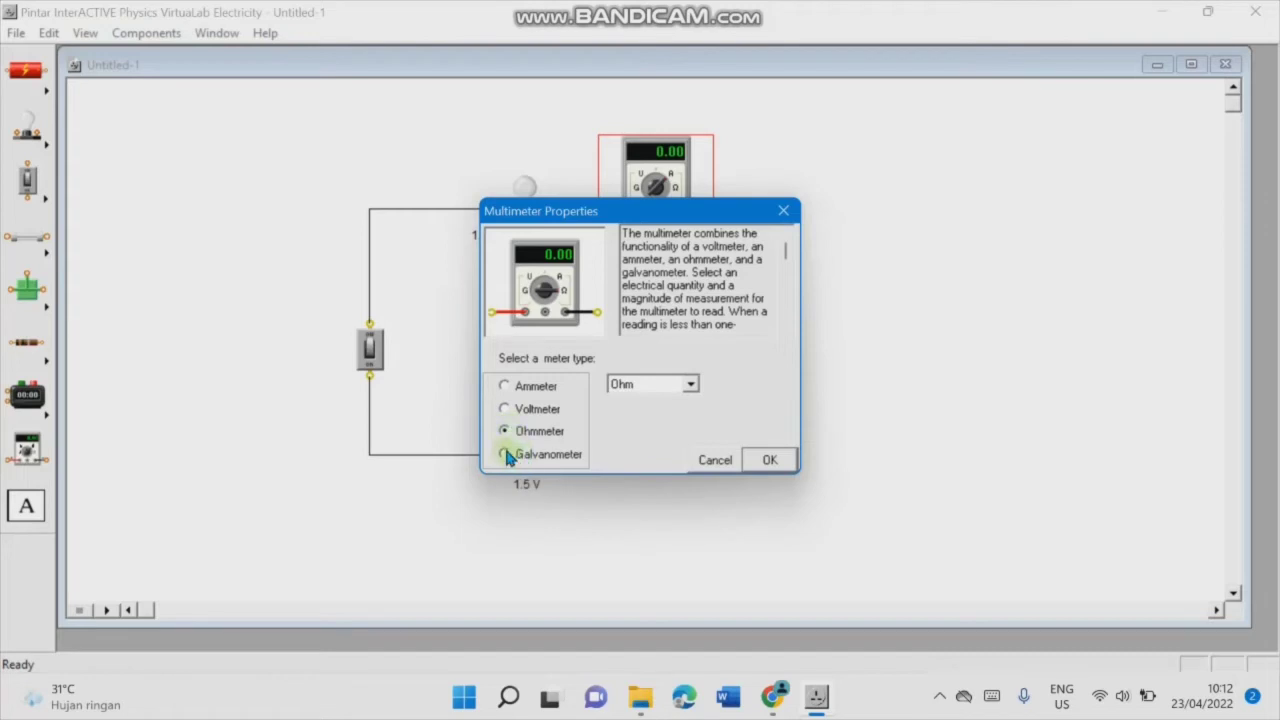
left_click(507, 454)
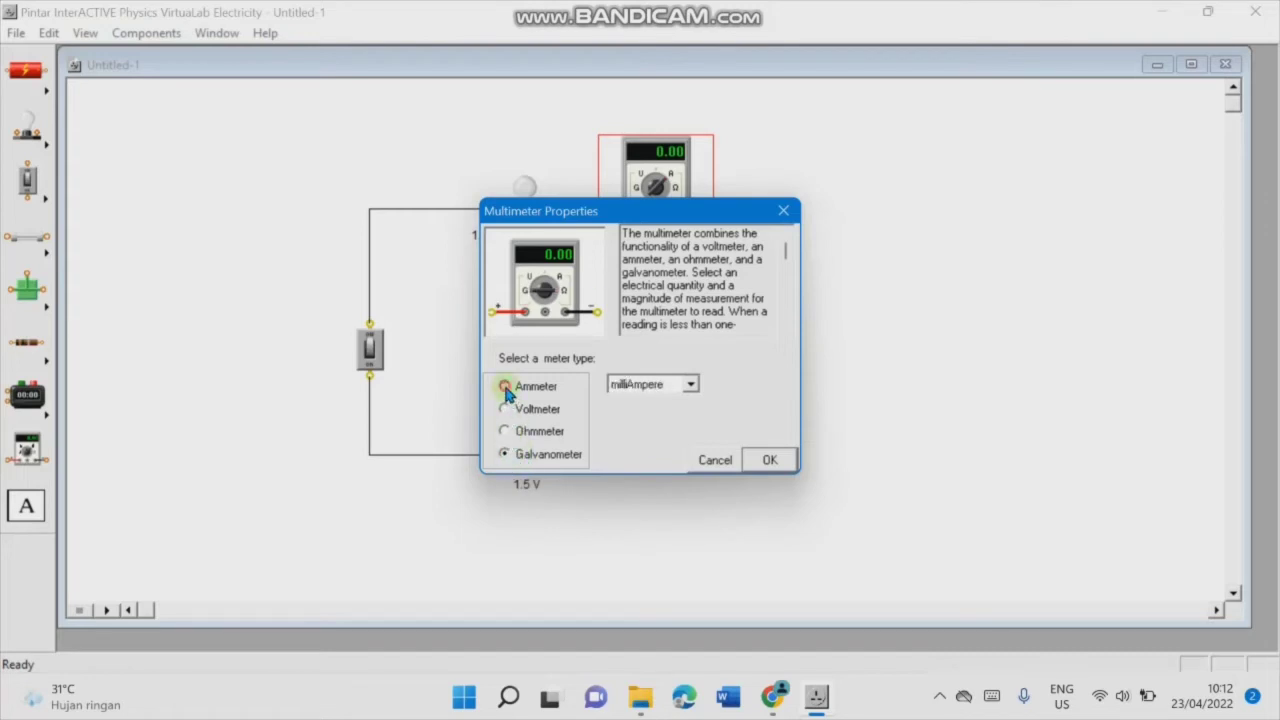
left_click(506, 388)
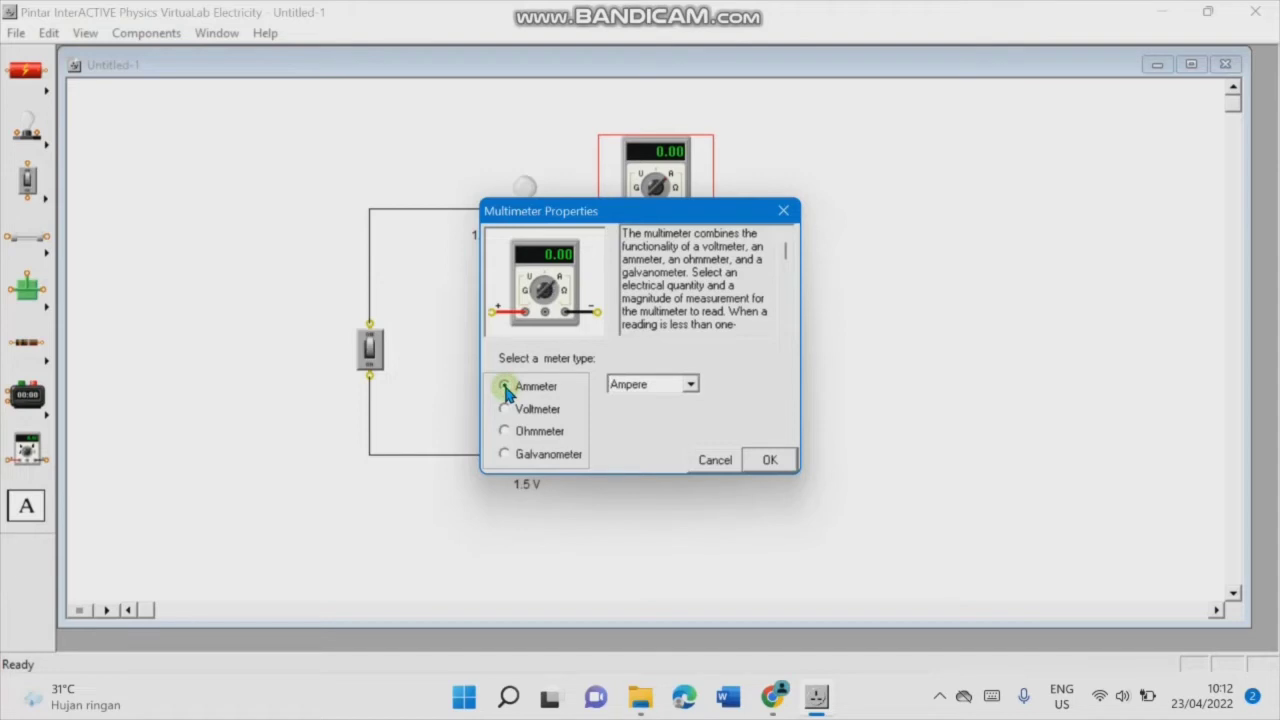
left_click(690, 389)
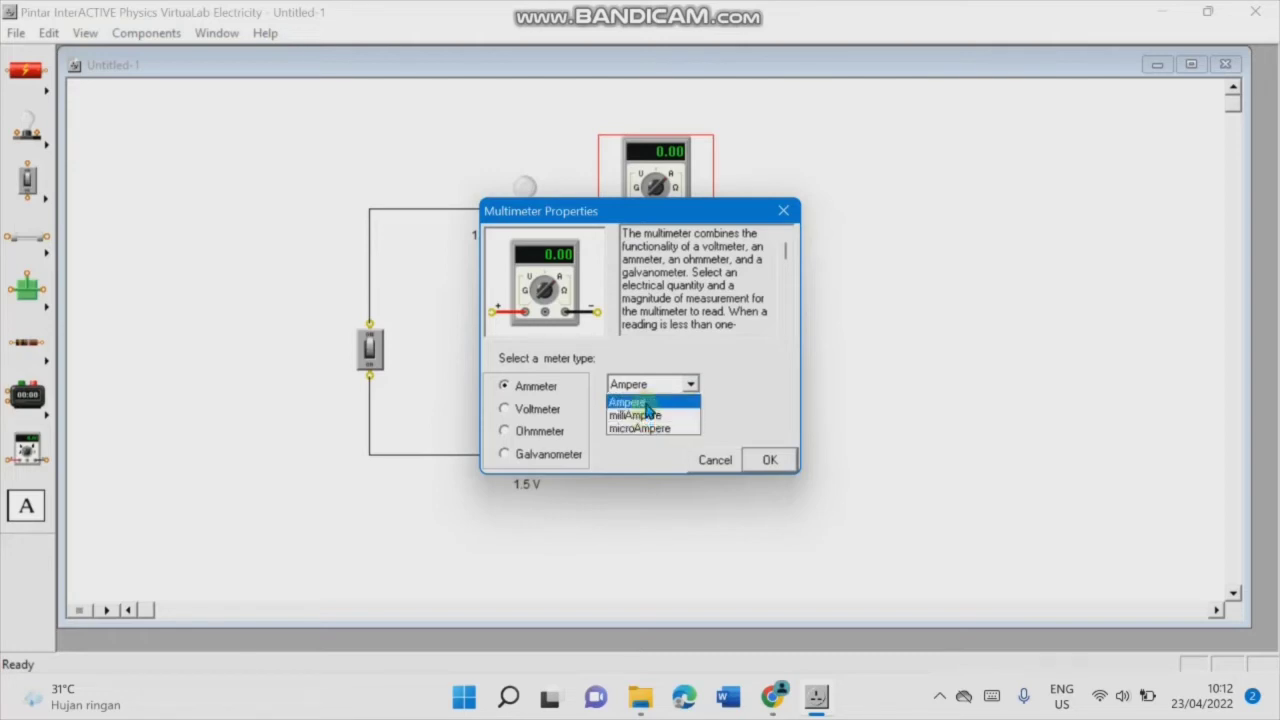
left_click(645, 405)
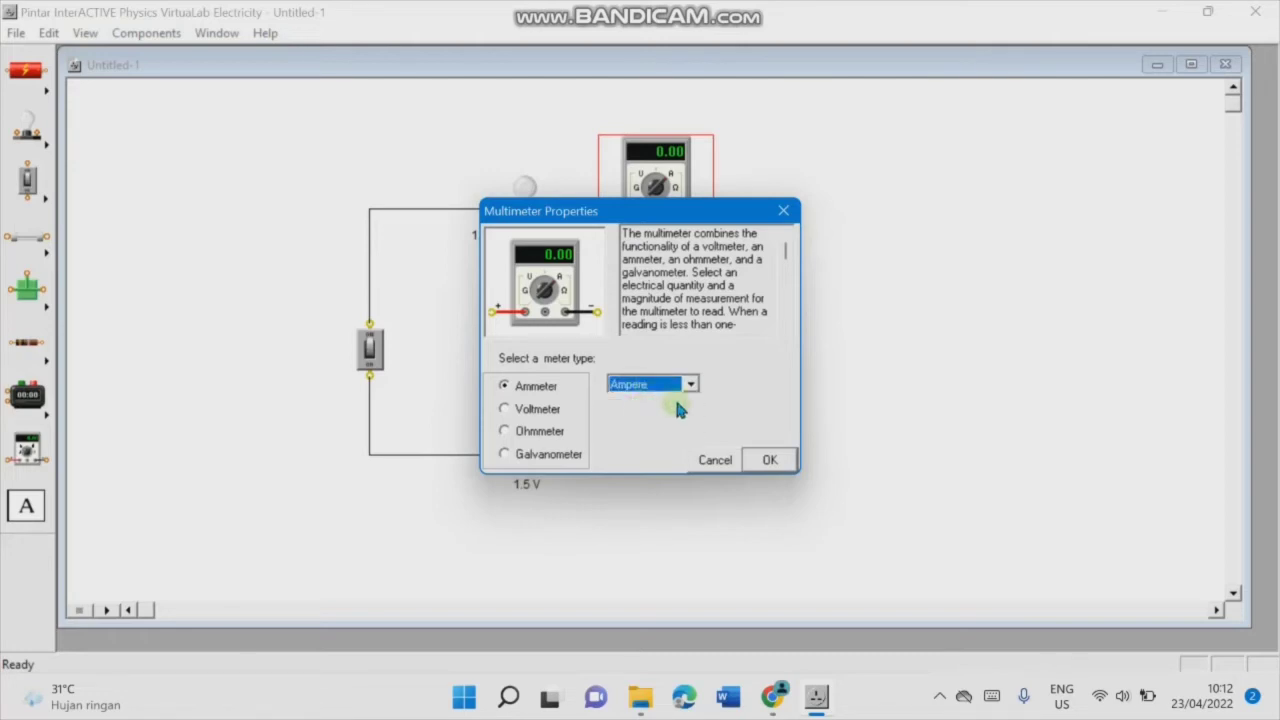
left_click(768, 461)
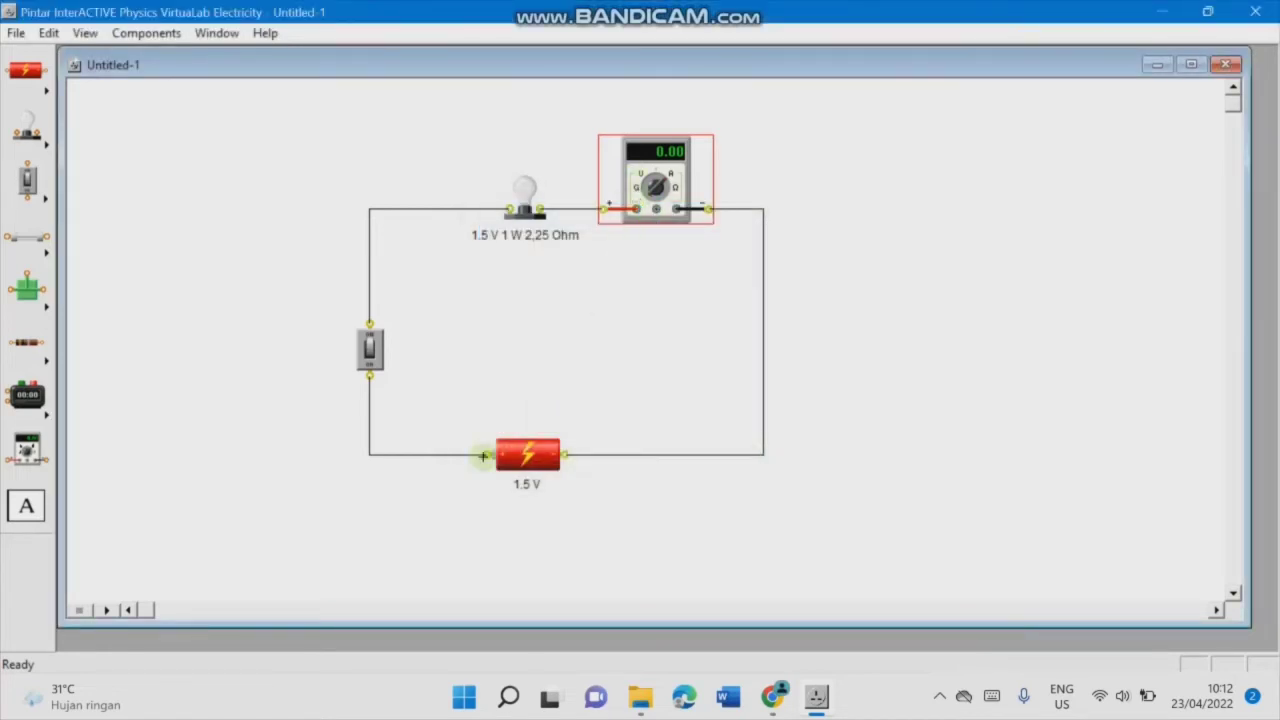
left_click(193, 432)
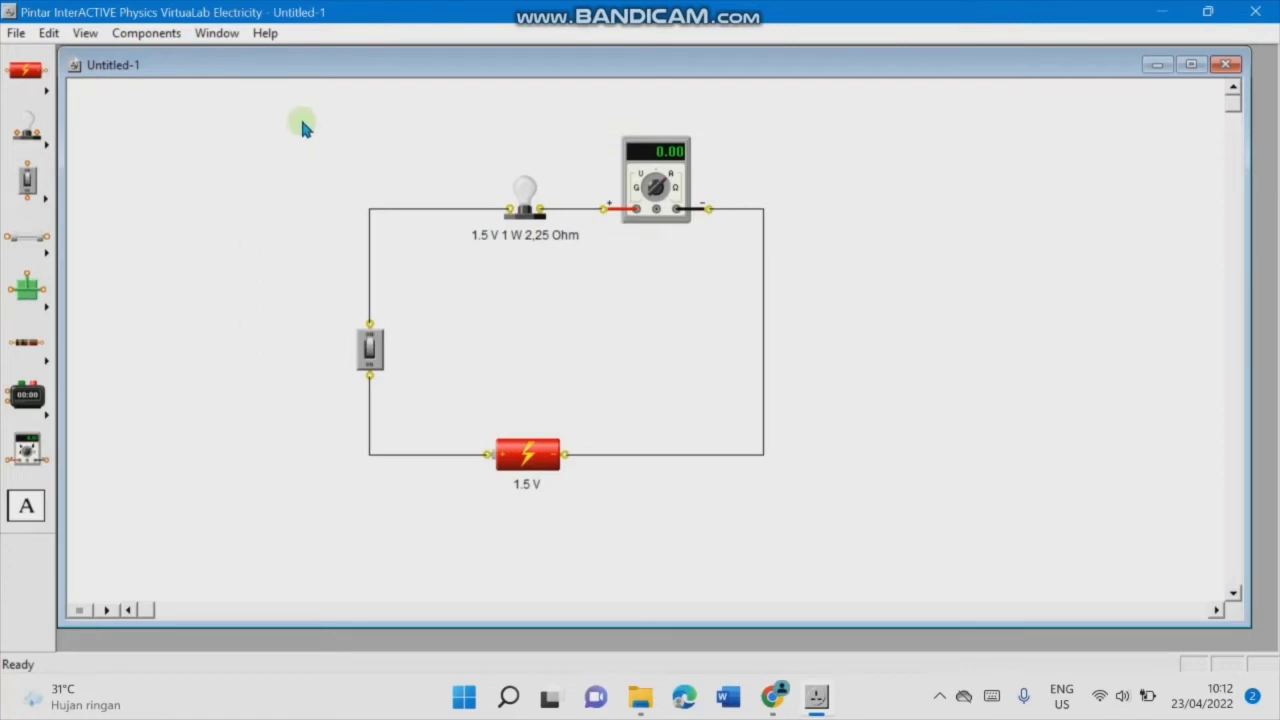
left_click(939, 696)
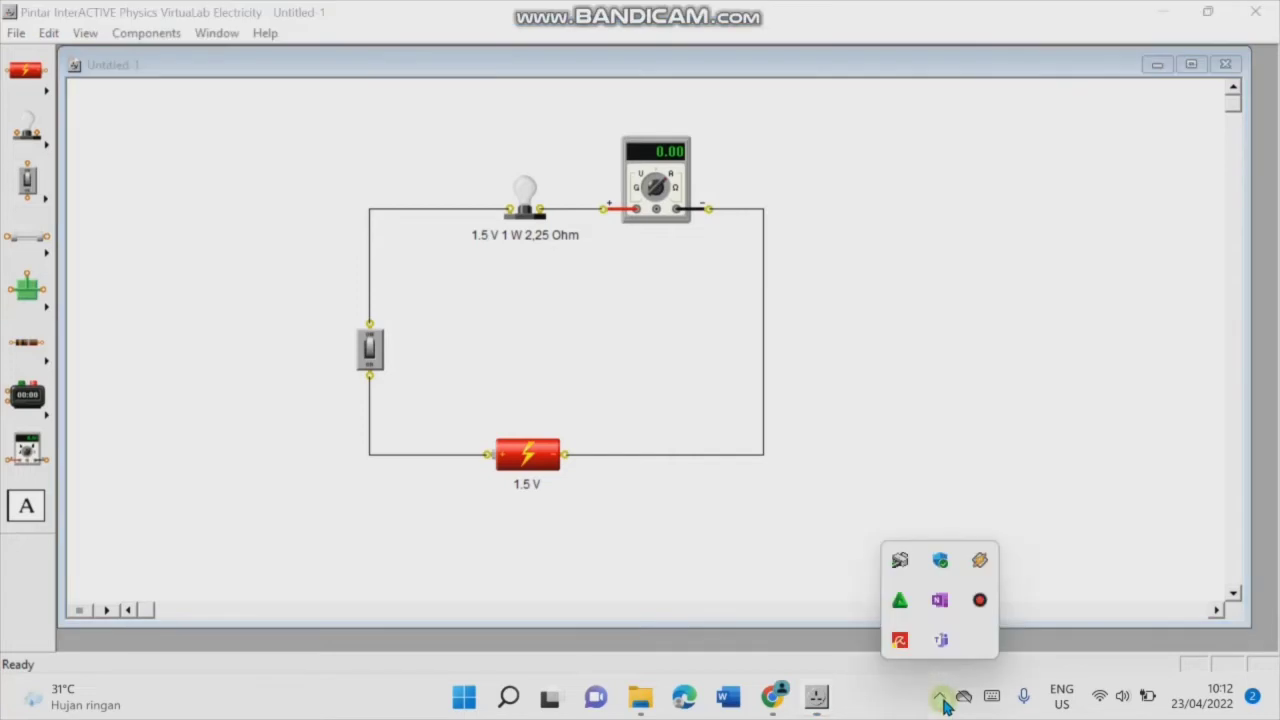
left_click(250, 455)
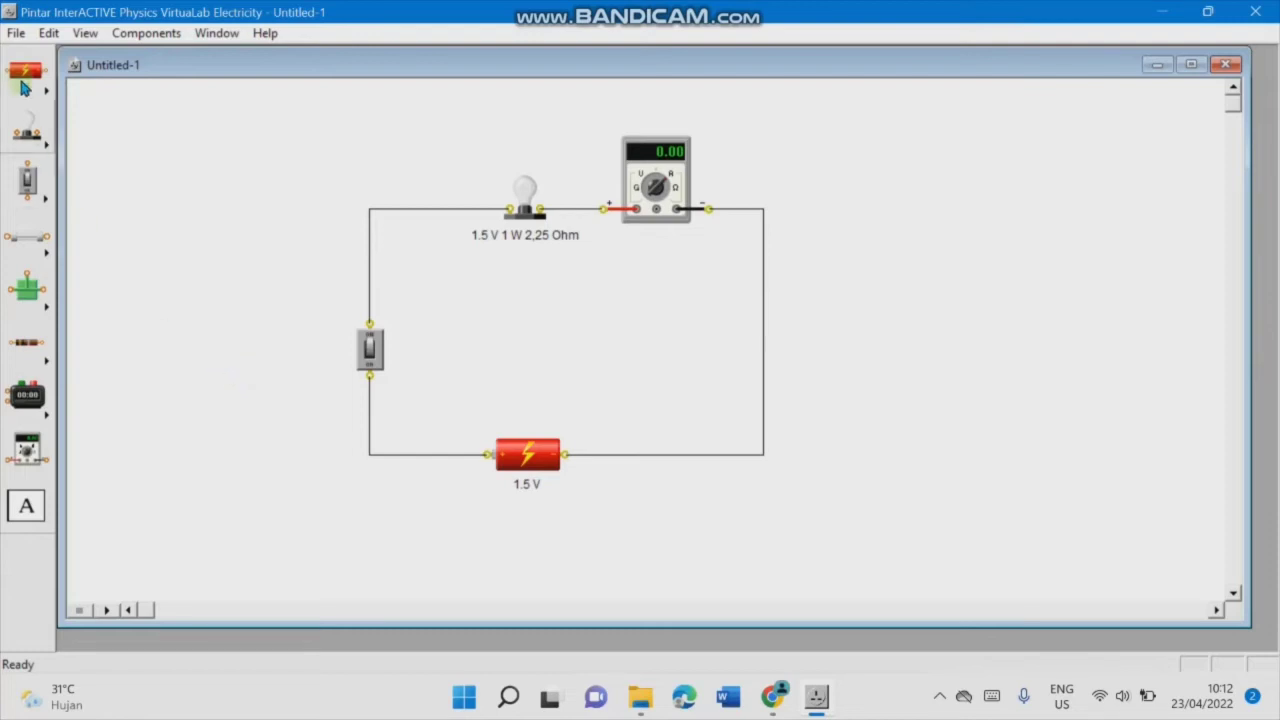
Step: Create a new circuit document and move and enlarge its window to cover the previous circuit
left_click(16, 34)
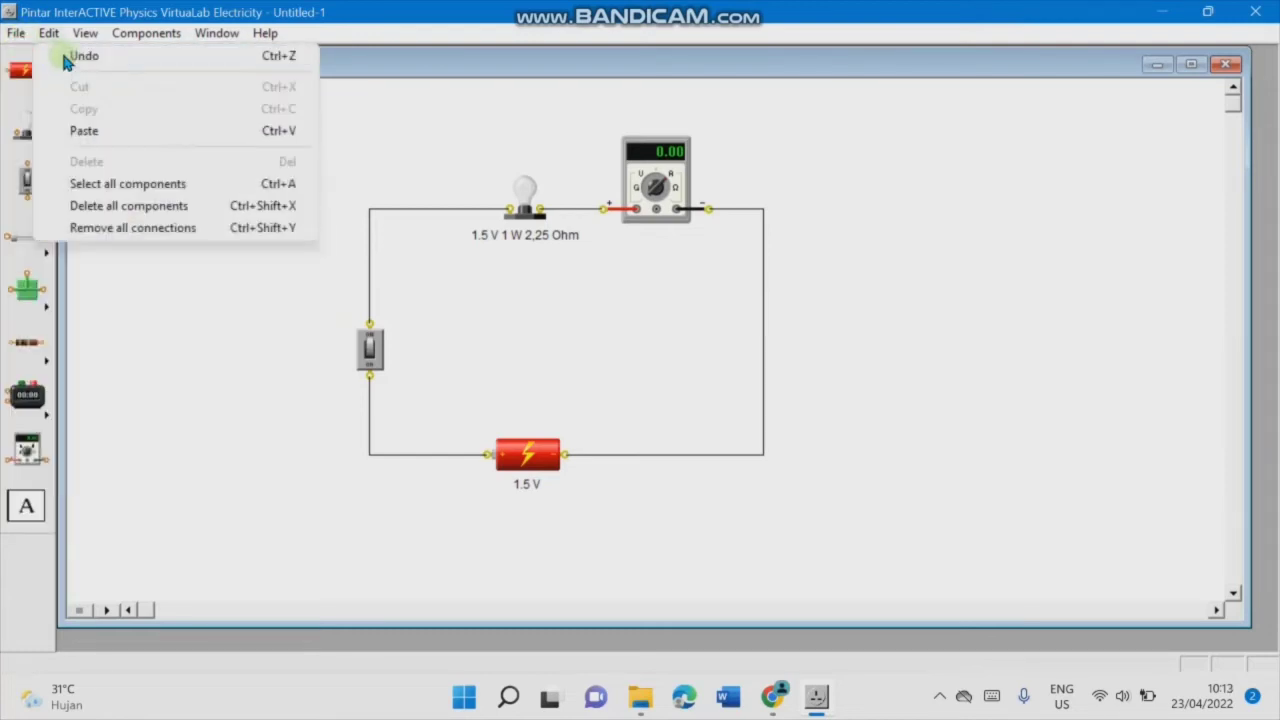
left_click(47, 57)
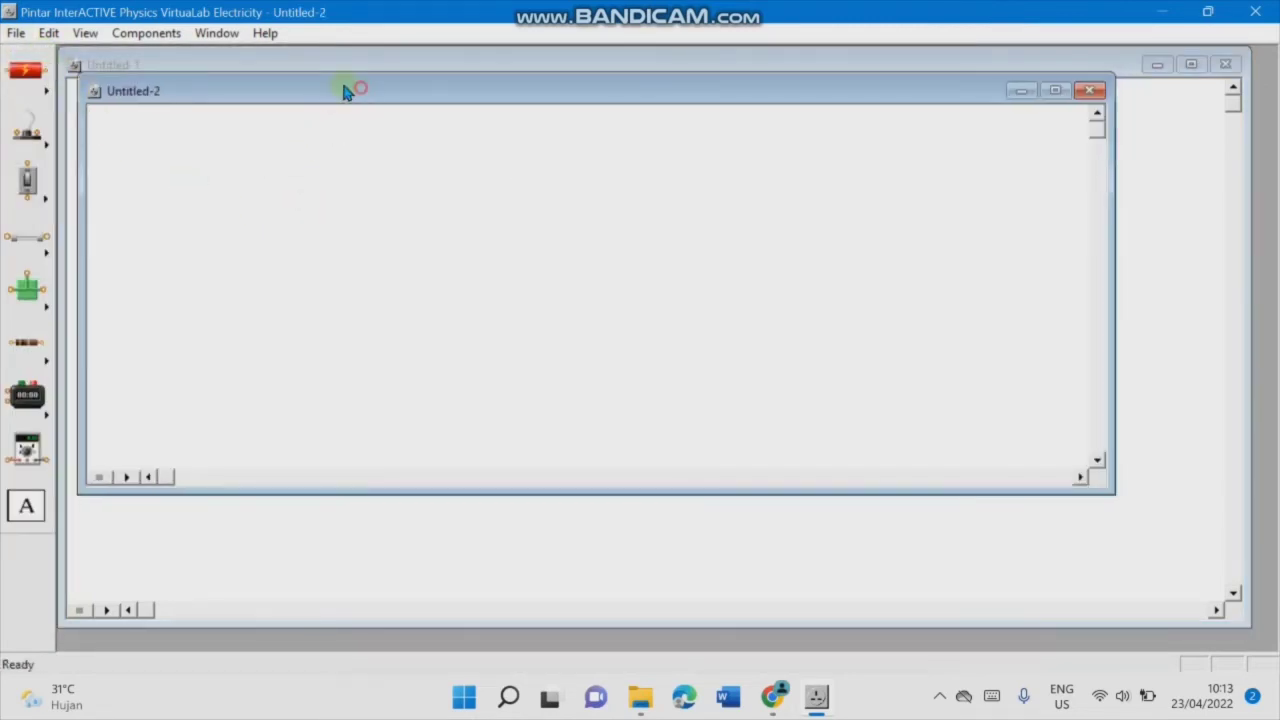
left_click_drag(358, 93, 344, 75)
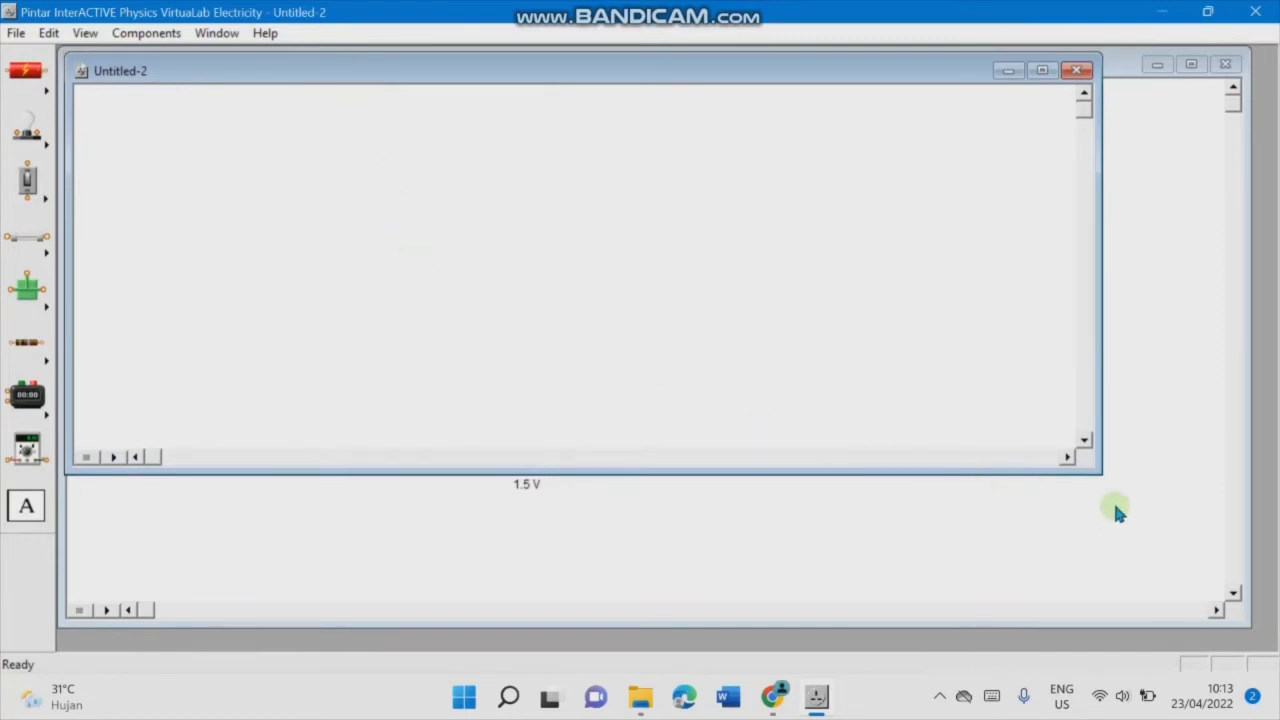
left_click_drag(1100, 471, 1245, 625)
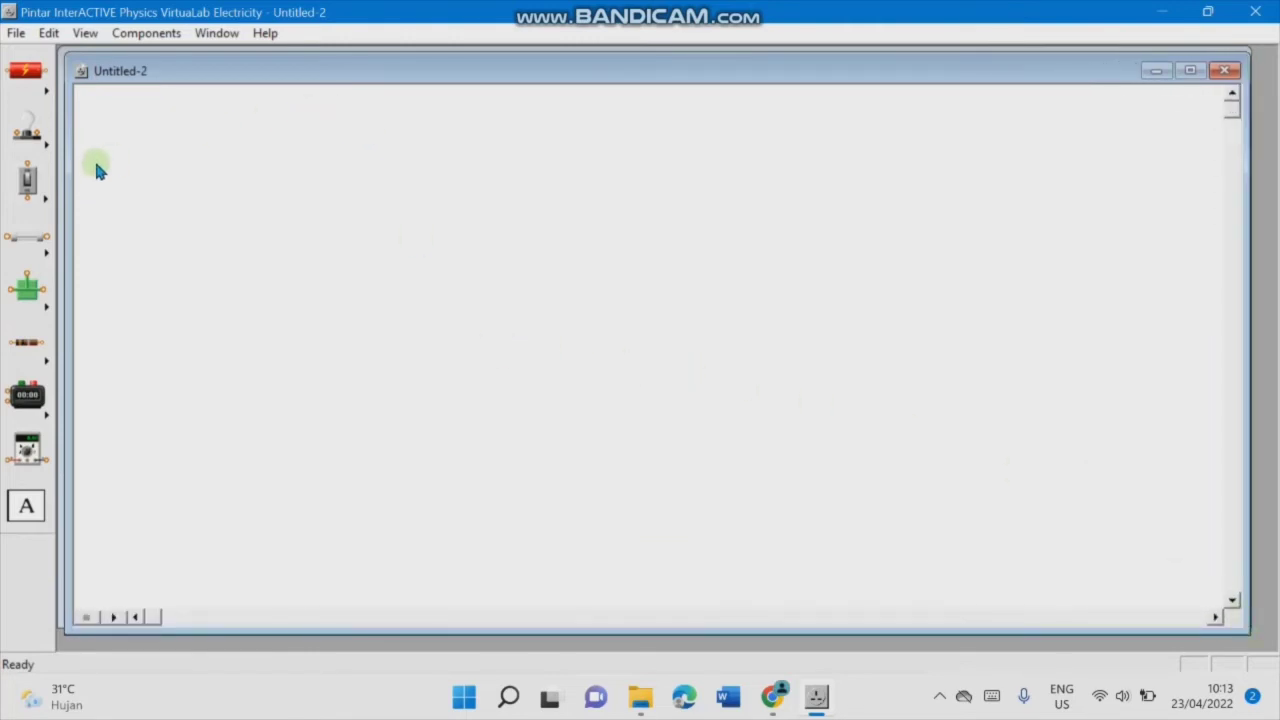
Step: Place a Fictitious battery in the lower middle of the new circuit's workspace
left_click(44, 95)
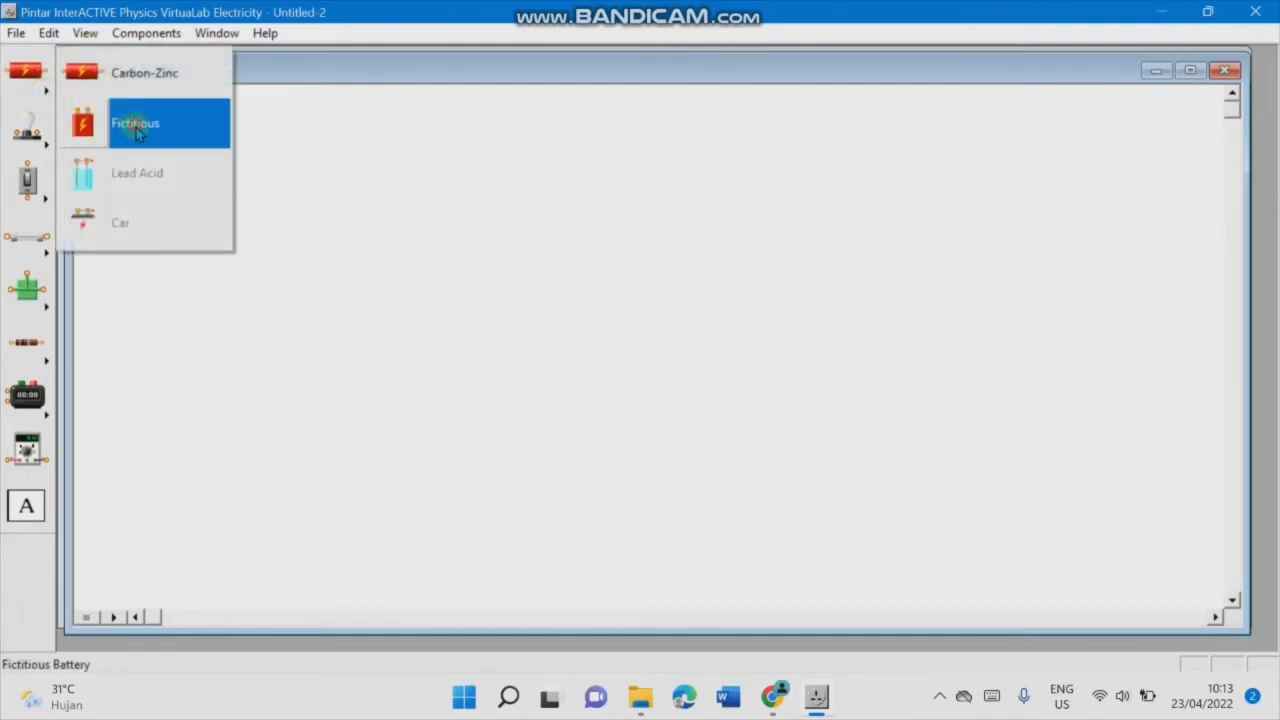
left_click(137, 133)
left_click(476, 503)
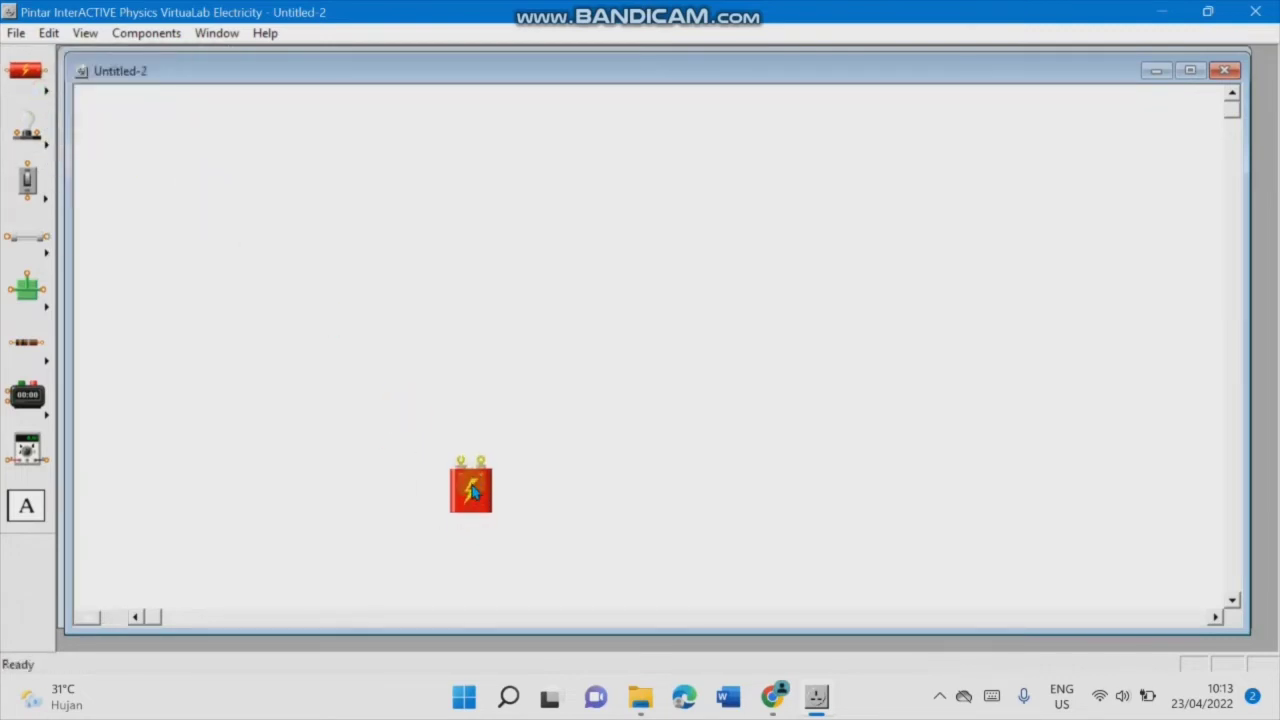
Step: Add a Carbon Composition resistor above and to the left of the battery
left_click(47, 358)
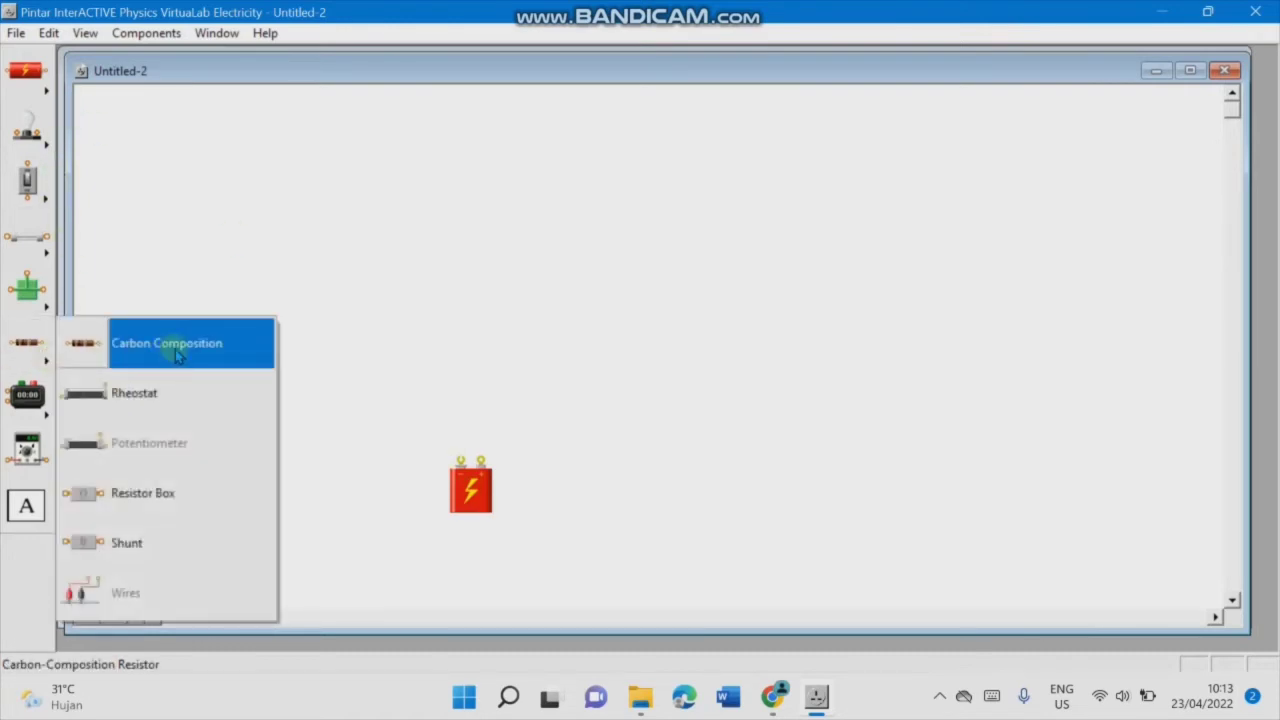
left_click(173, 352)
left_click(318, 236)
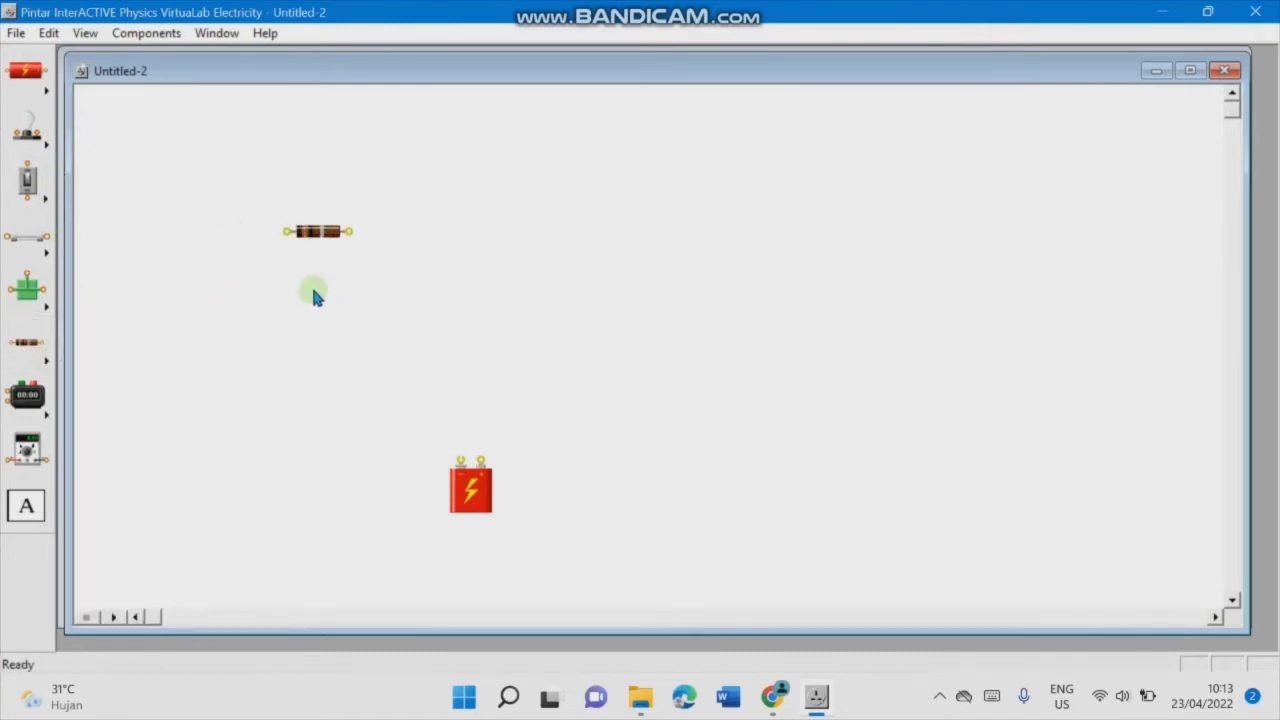
left_click_drag(322, 238, 310, 270)
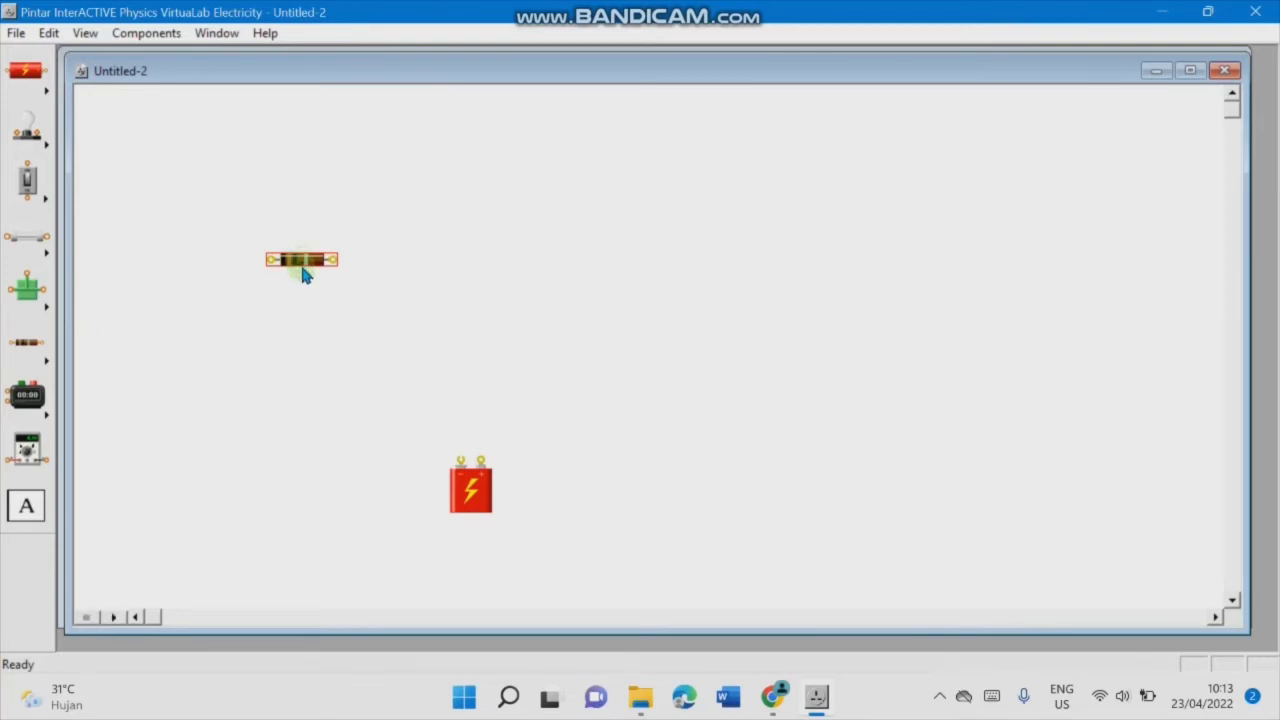
Step: Make three copies of the carbon composition resistor and spread them out above the battery
left_click(337, 300)
key("ctrl+v")
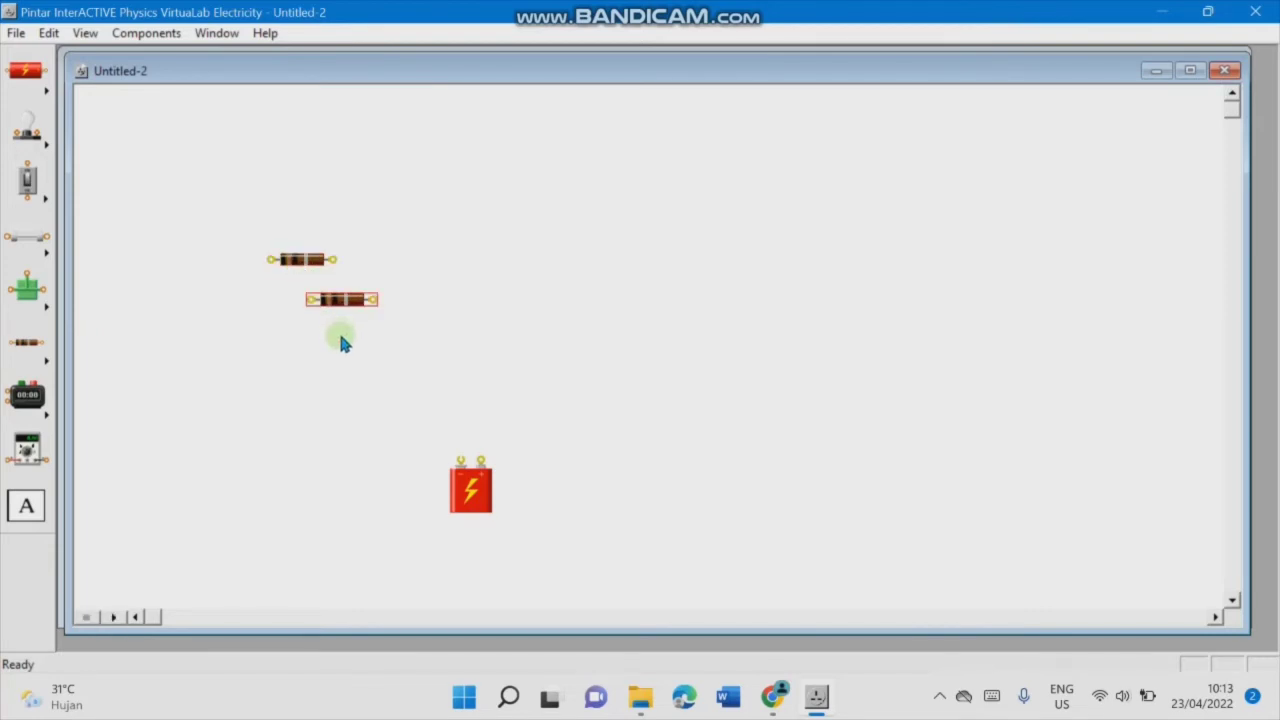
left_click(364, 365)
left_click_drag(341, 304, 493, 358)
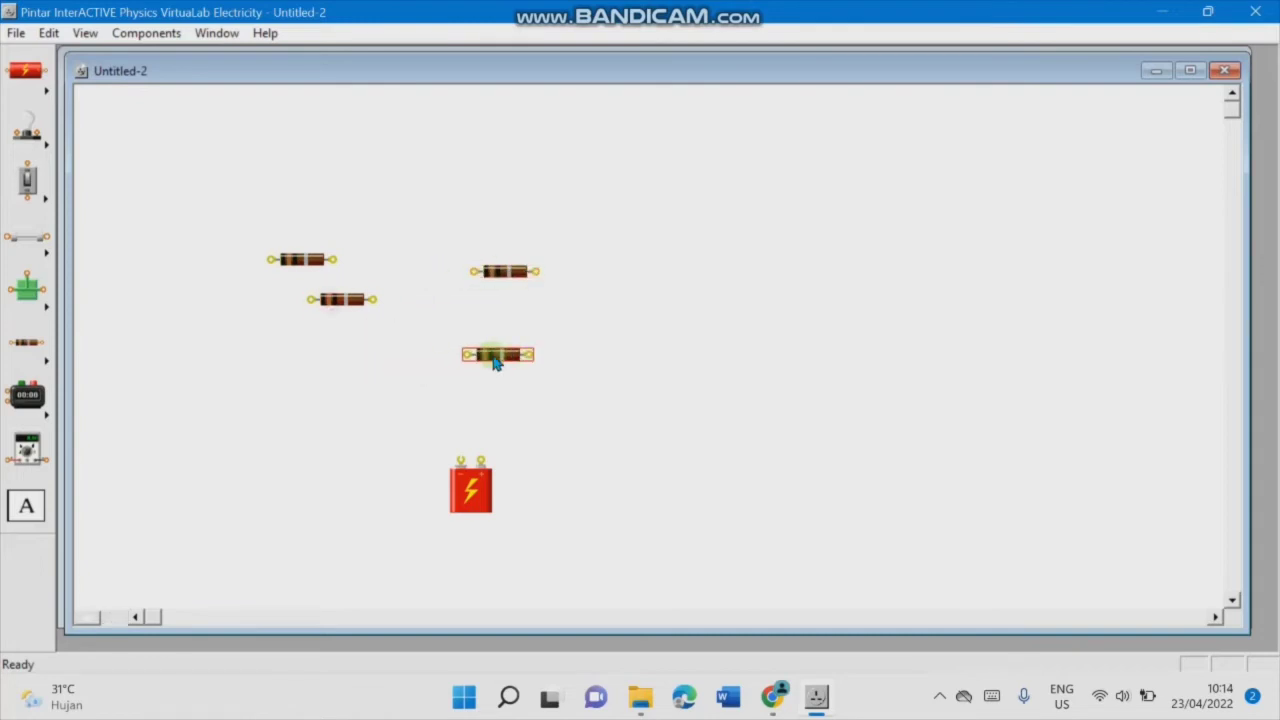
Step: Arrange the four resistors with two stacked above the battery, one to their left and one to their right
left_click_drag(343, 299, 370, 338)
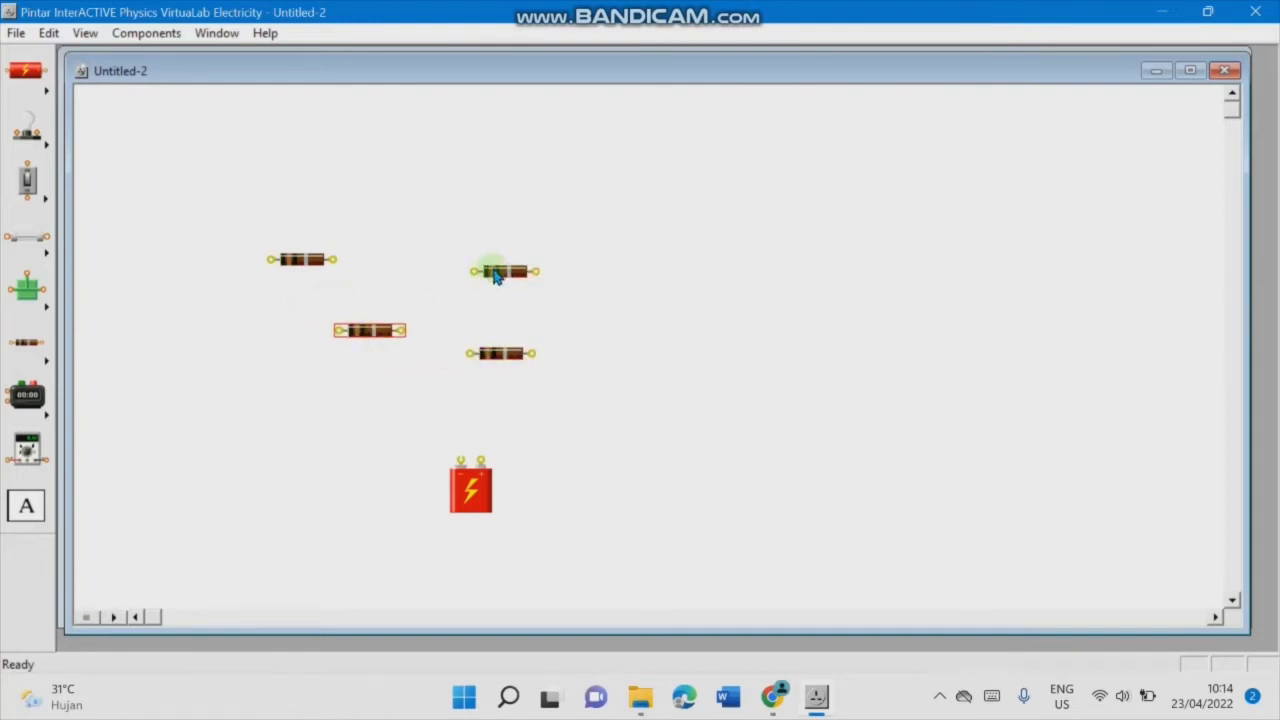
left_click_drag(494, 276, 458, 196)
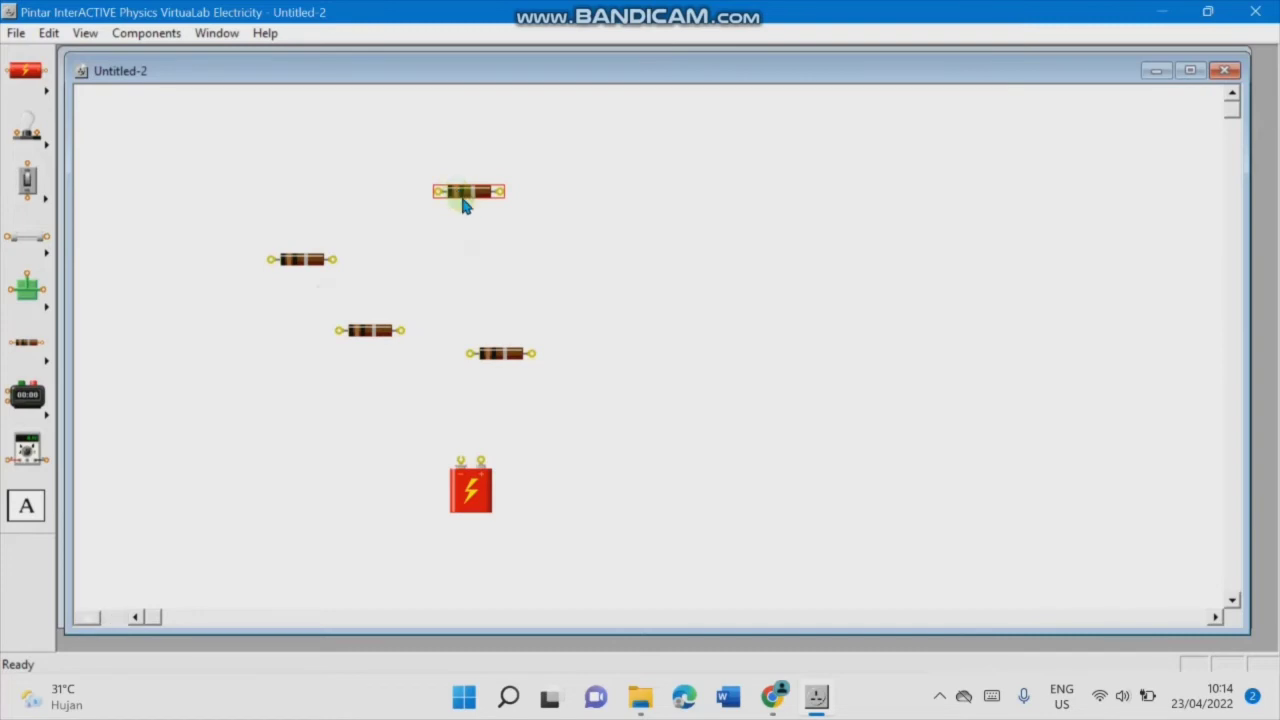
left_click_drag(510, 356, 484, 298)
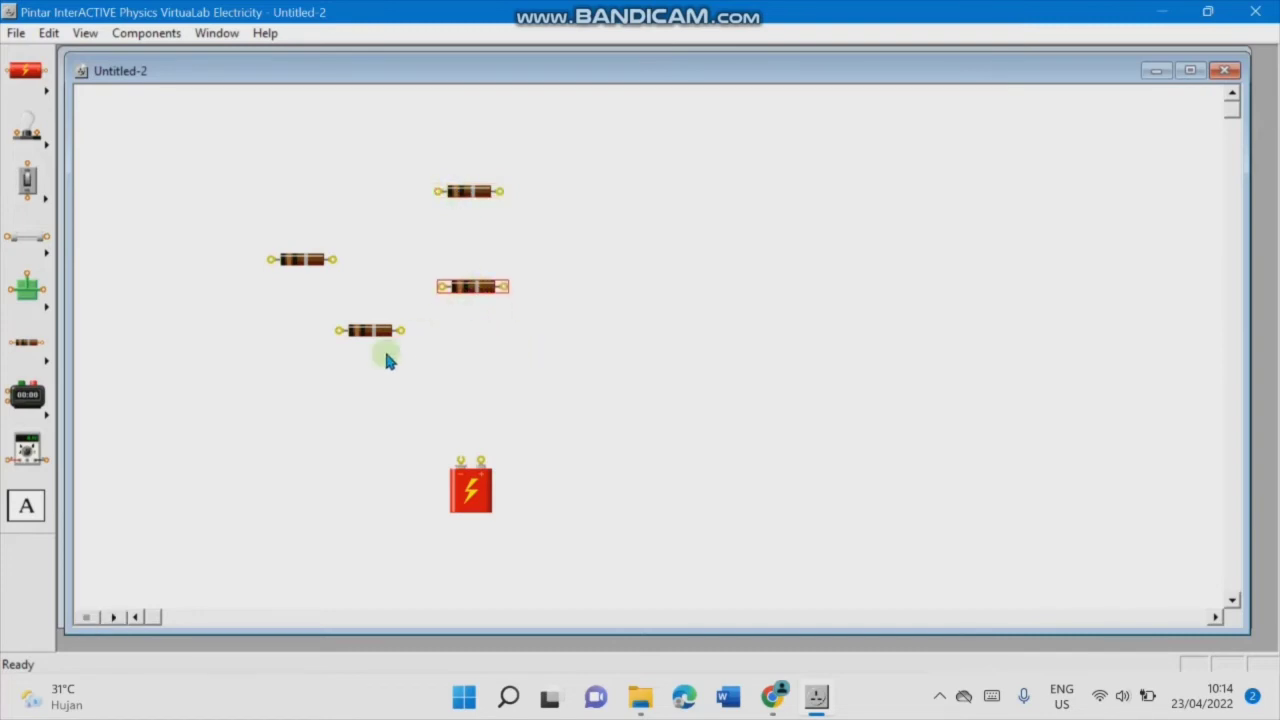
left_click_drag(382, 336, 652, 252)
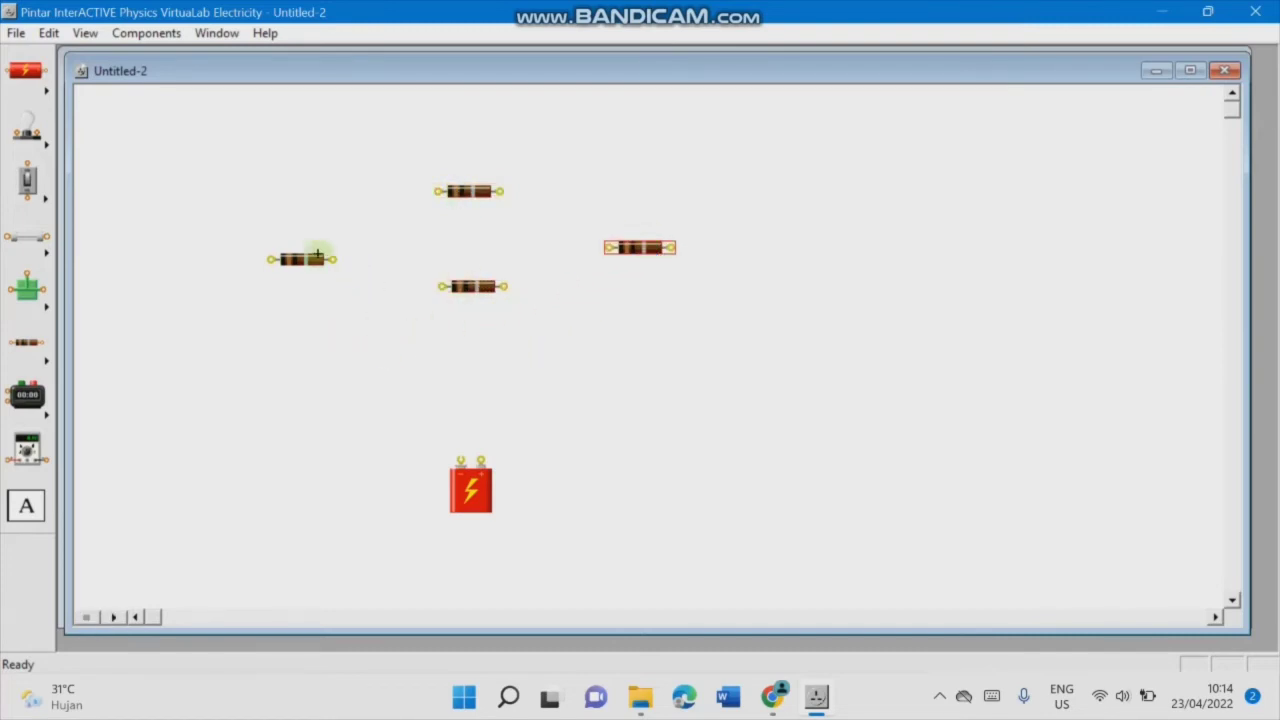
left_click_drag(305, 265, 311, 249)
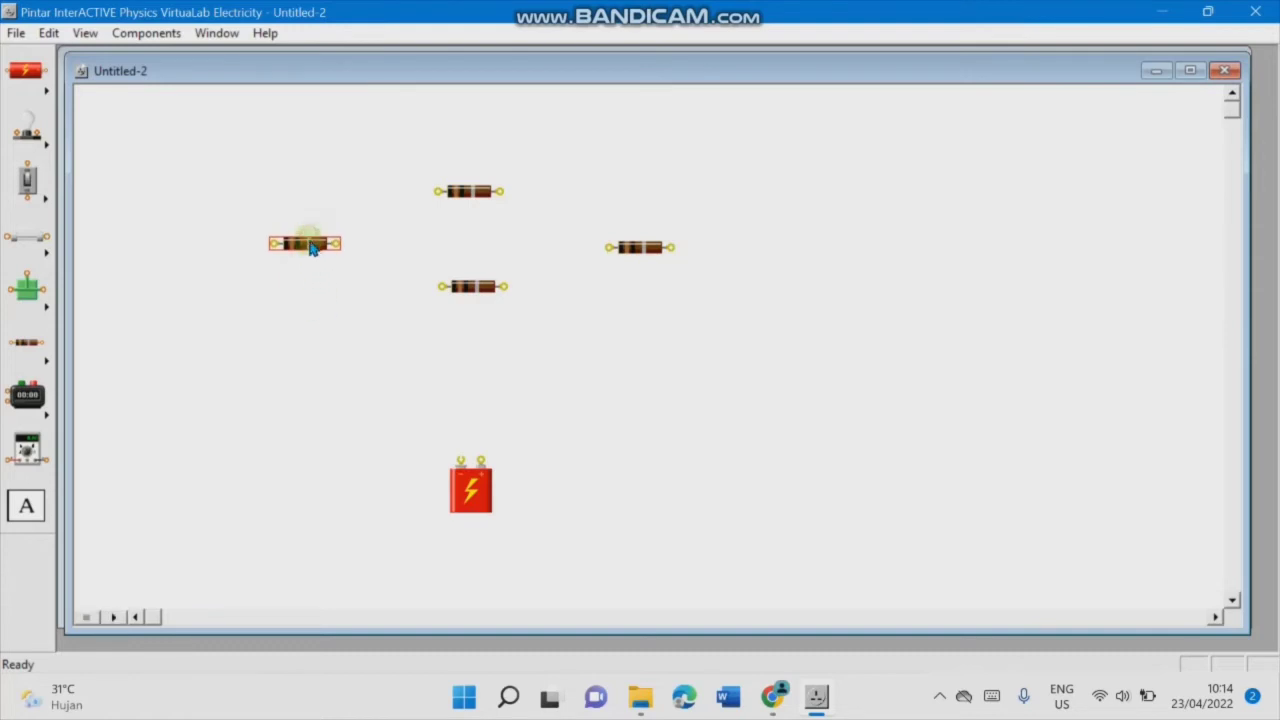
Step: Place an SPST 1 switch to the left of the battery, below the leftmost resistor
left_click(50, 199)
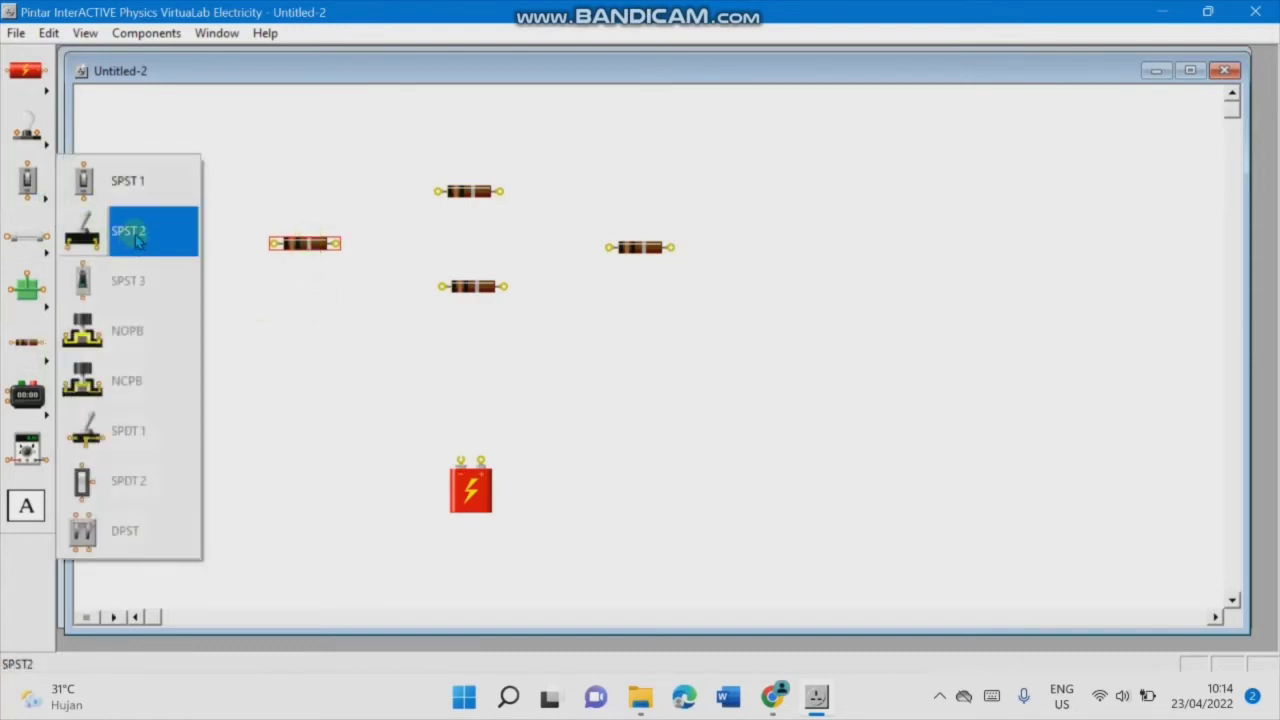
left_click(152, 181)
left_click_drag(150, 250, 278, 428)
left_click(474, 397)
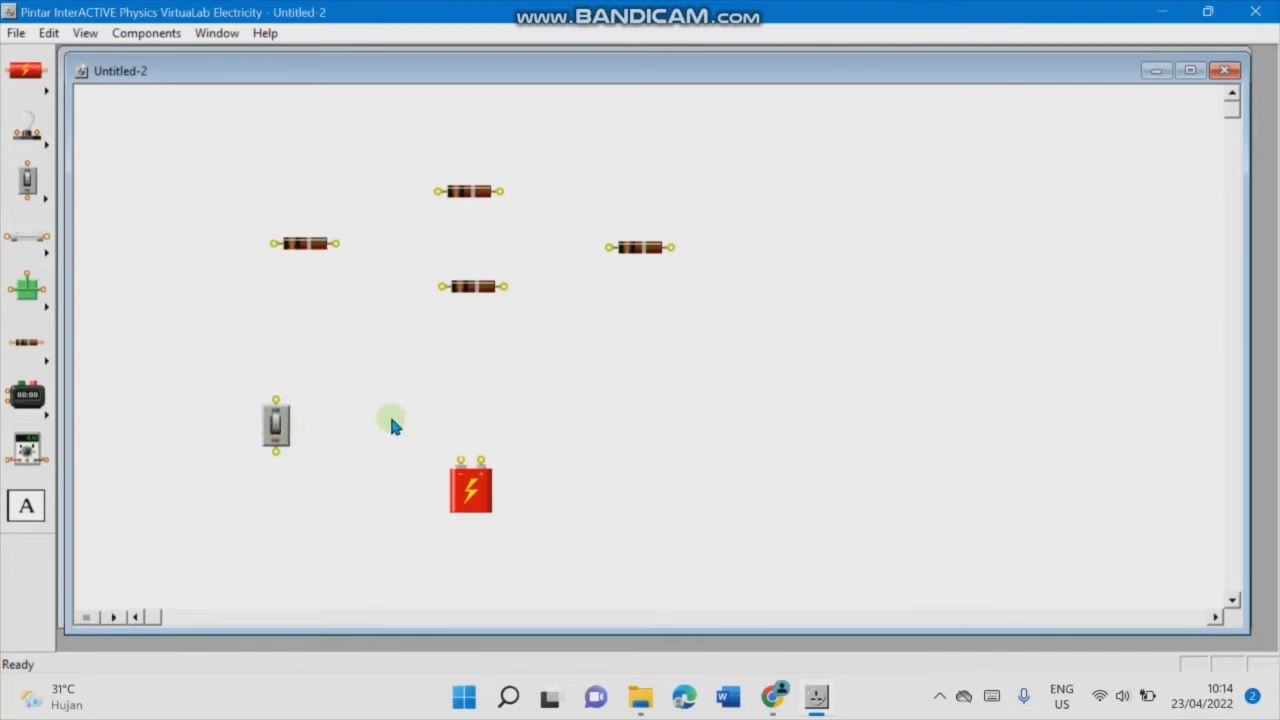
Step: Place a Y Connector between the leftmost resistor and the two stacked resistors
left_click(46, 312)
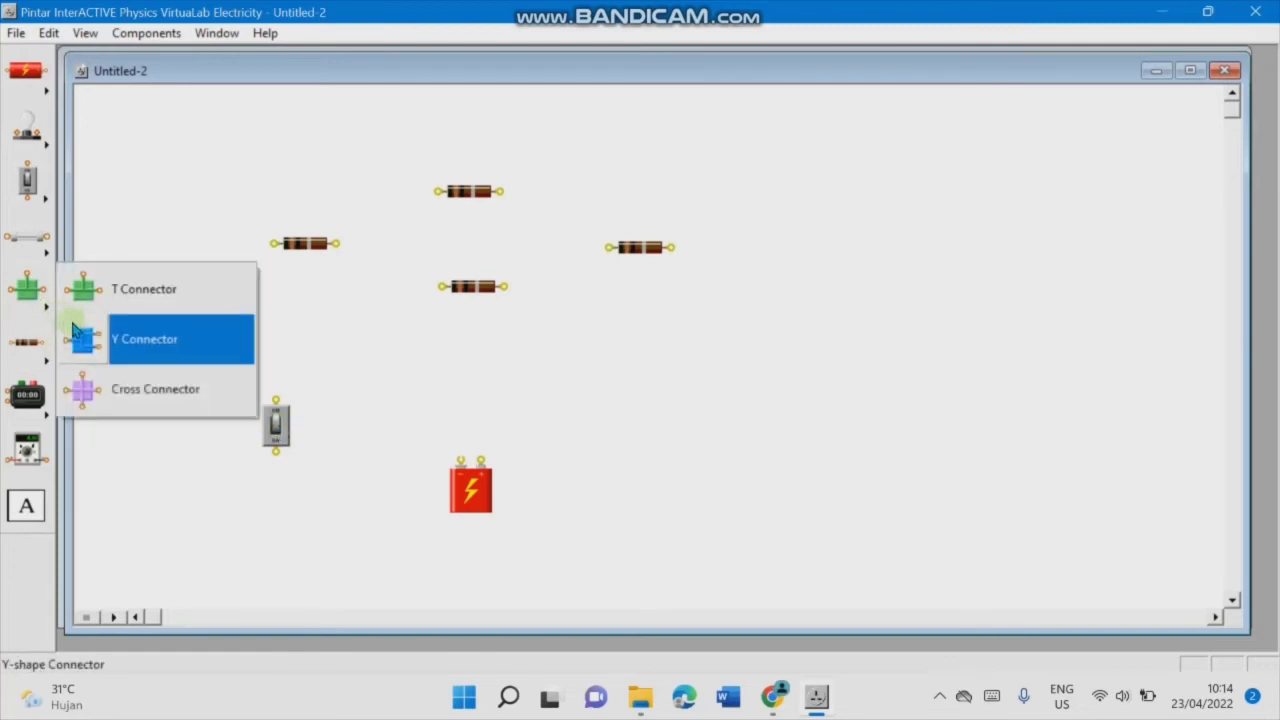
left_click(137, 338)
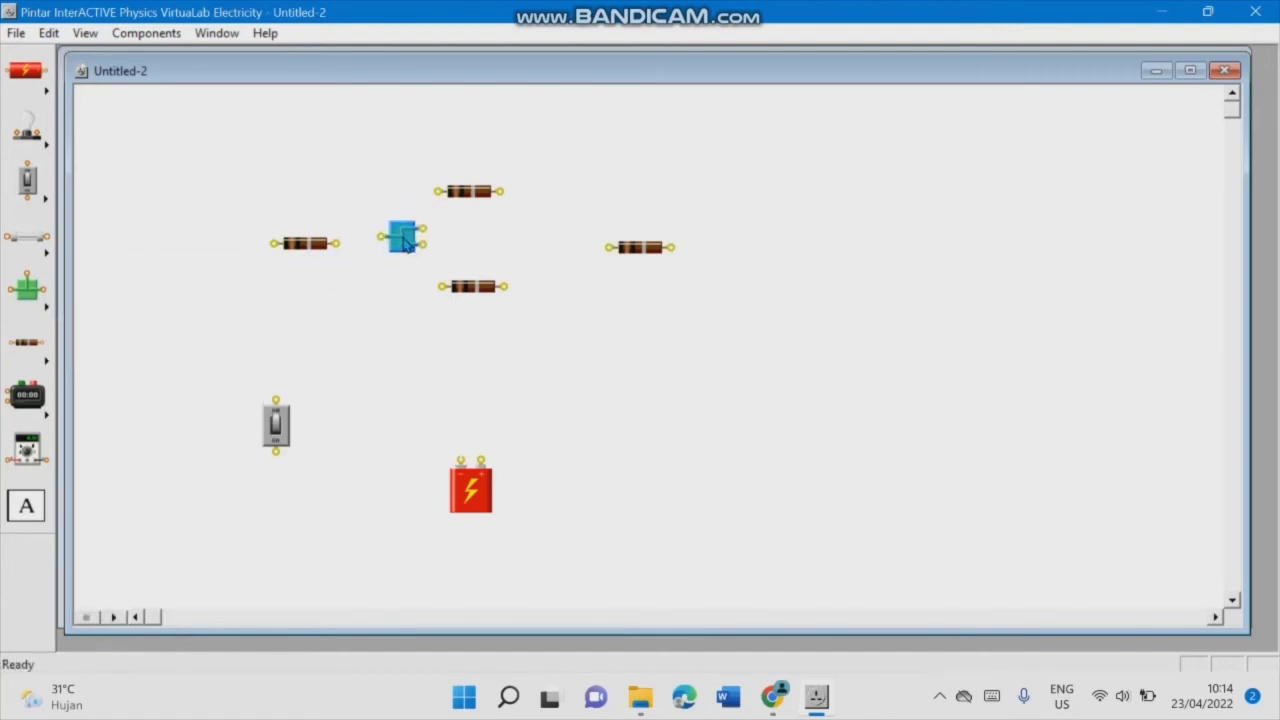
left_click(403, 249)
left_click(490, 256)
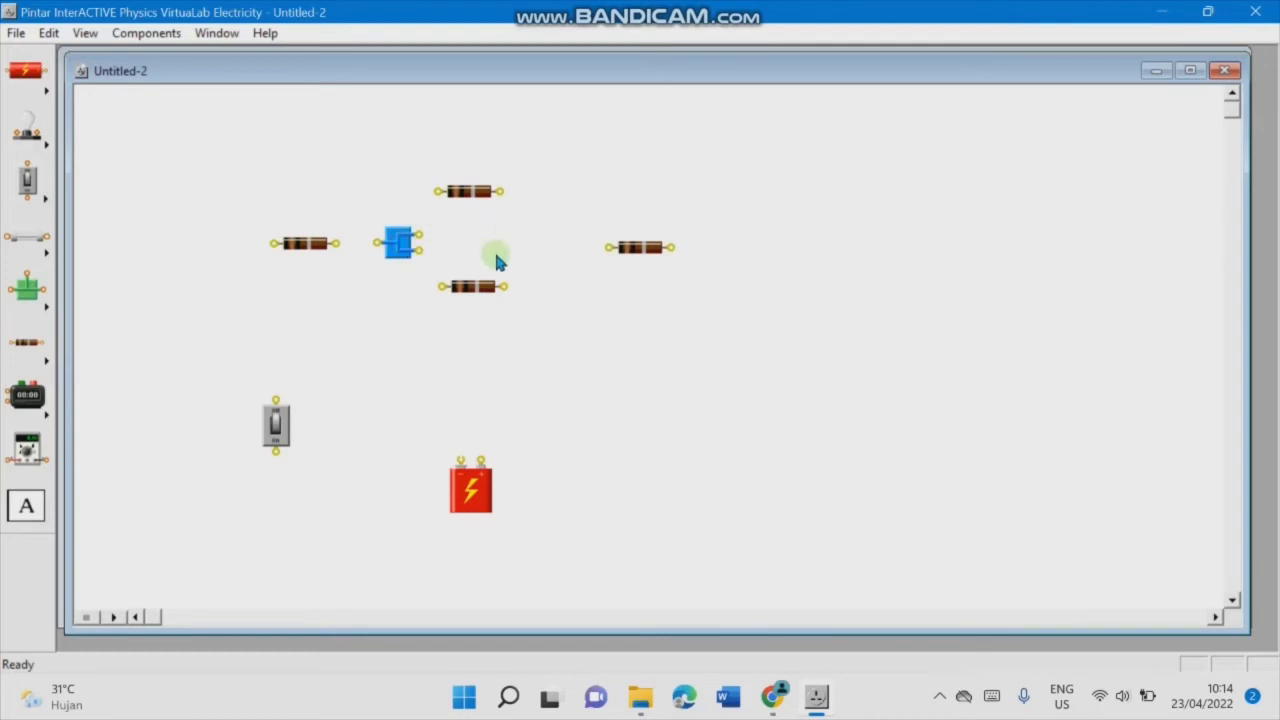
Step: Copy the Y Connector to the other side of the stacked resistors, rotated so its two-pin side faces them, and nudge the original slightly
left_click(411, 249)
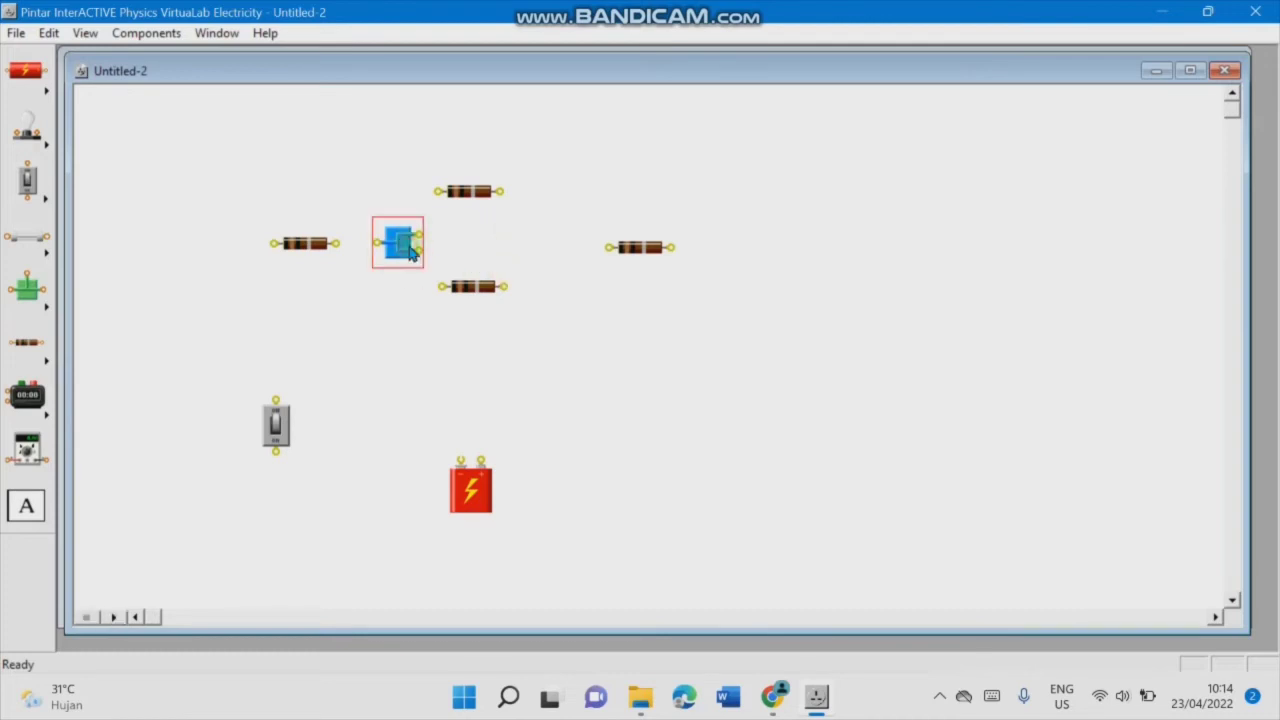
key("ctrl+c")
key("ctrl+v")
left_click_drag(440, 293, 541, 250)
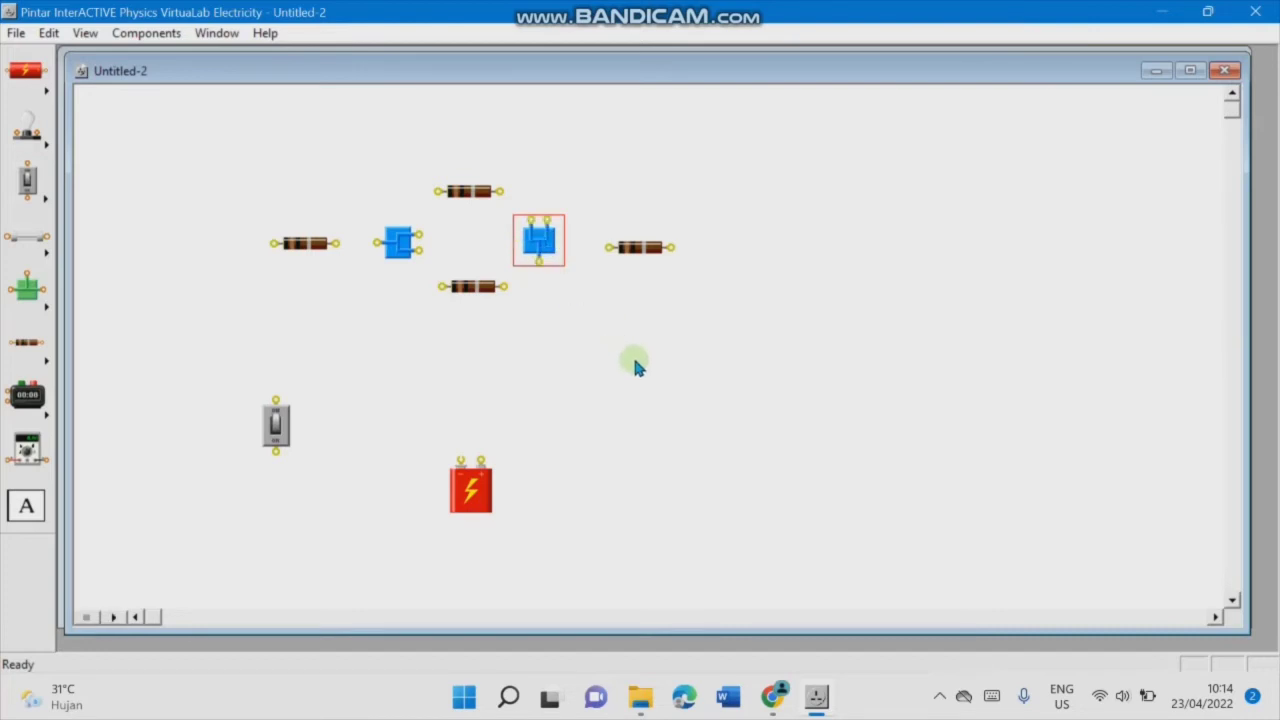
left_click(570, 349)
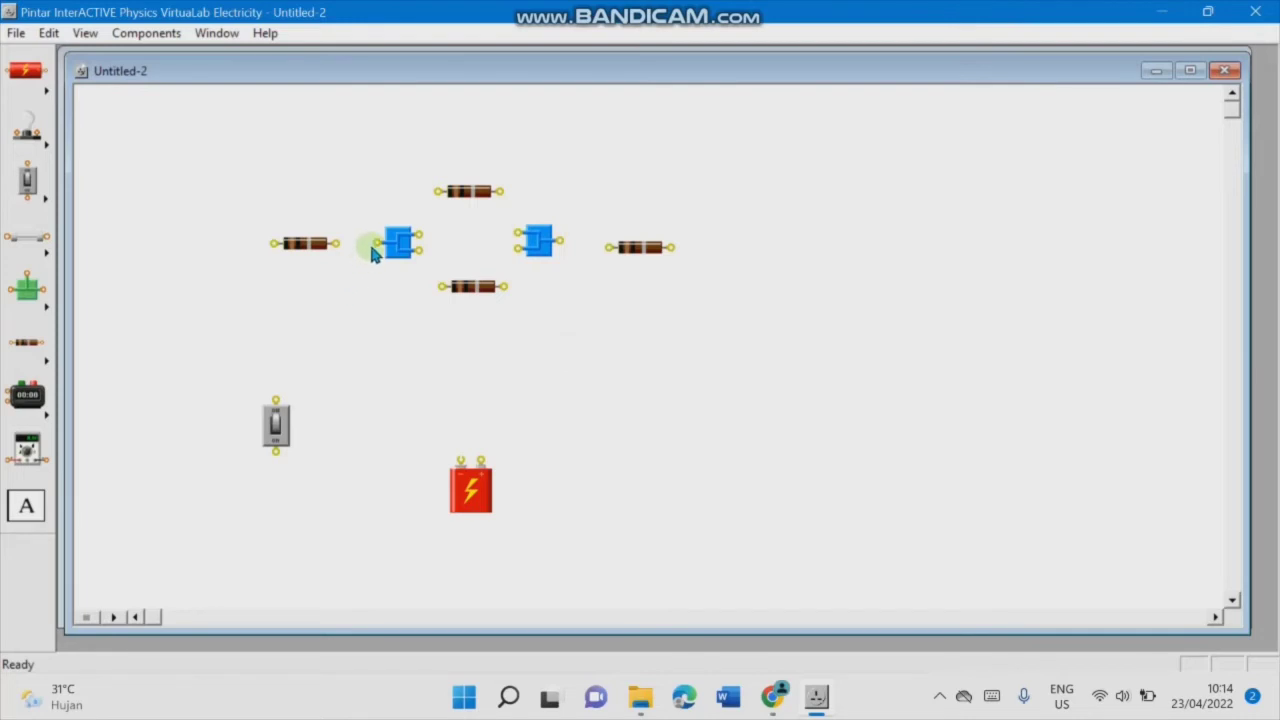
left_click_drag(421, 243, 401, 262)
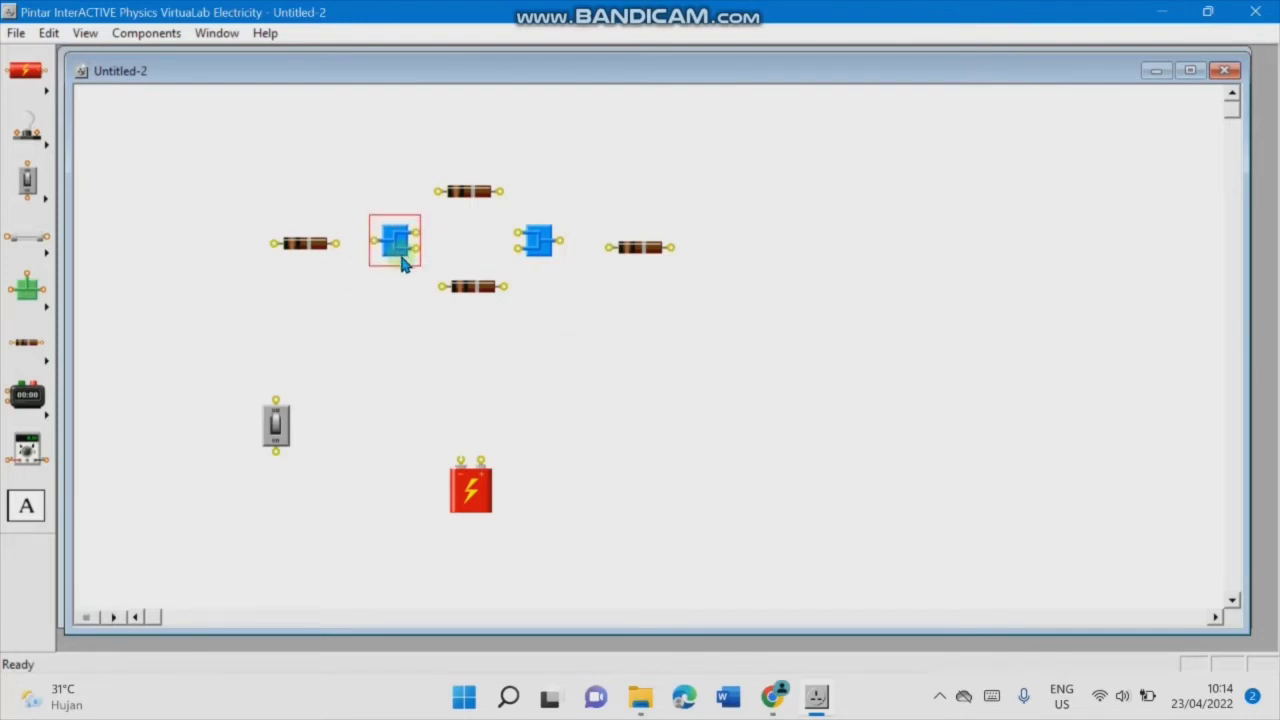
left_click(435, 225)
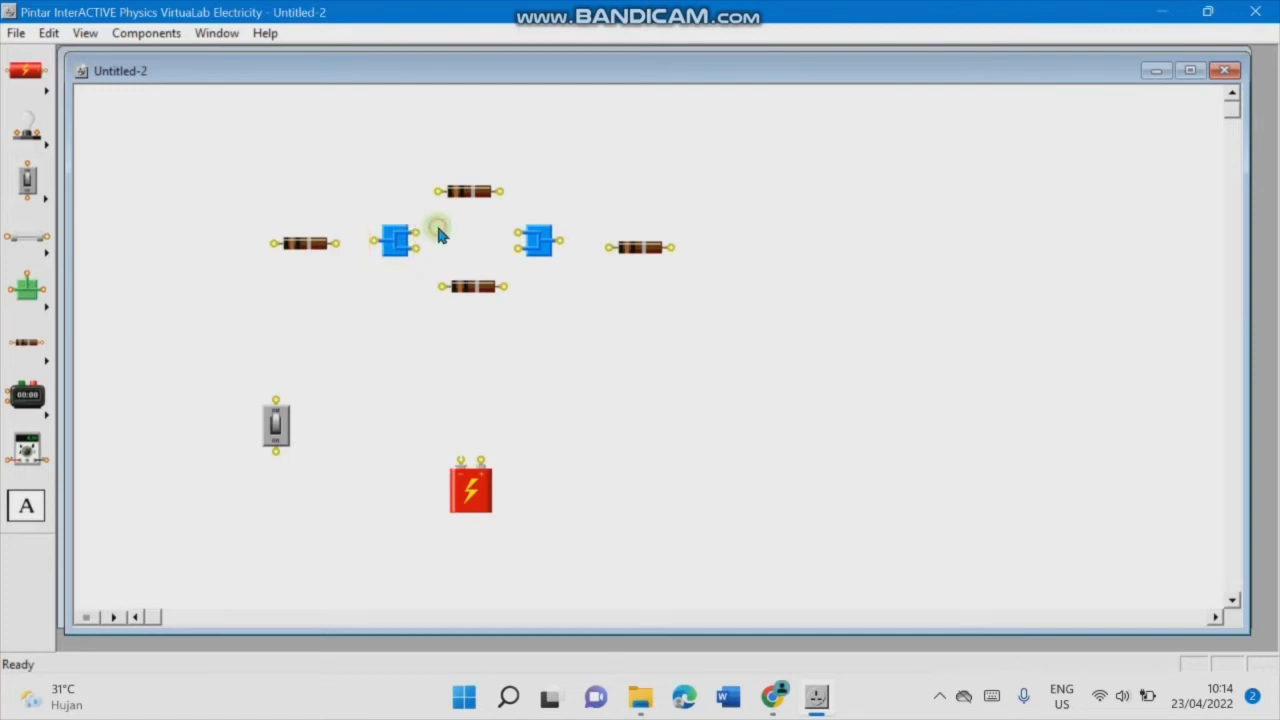
Step: Wire the two stacked resistors in parallel between the two Y Connectors
mouse_move(417, 231)
left_mouse_down()
mouse_move(437, 191)
mouse_move(506, 209)
mouse_move(520, 233)
left_mouse_up()
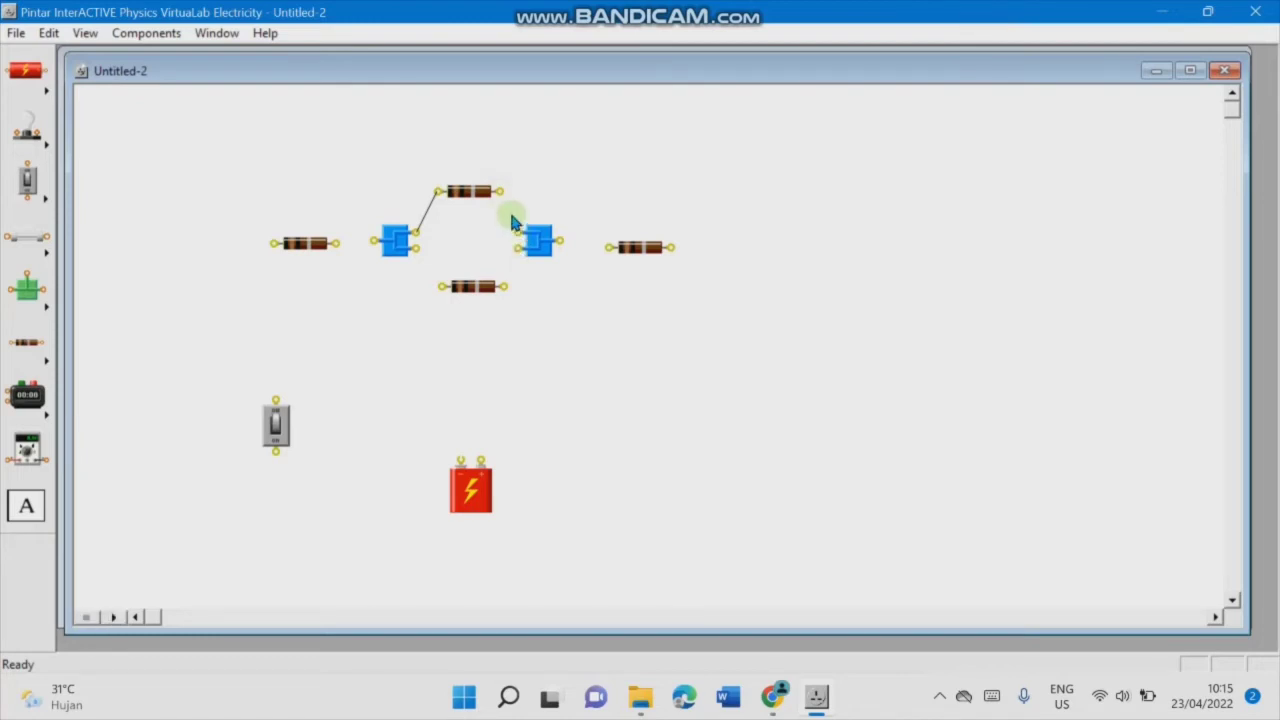
left_click_drag(500, 191, 517, 232)
left_click_drag(500, 191, 504, 286)
left_click_drag(417, 250, 441, 287)
Step: Wire the outer resistors to the Y Connectors and close the loop through the switch and the battery
left_click_drag(336, 243, 374, 240)
left_click_drag(272, 245, 276, 400)
left_click_drag(276, 451, 672, 247)
left_click_drag(563, 243, 608, 247)
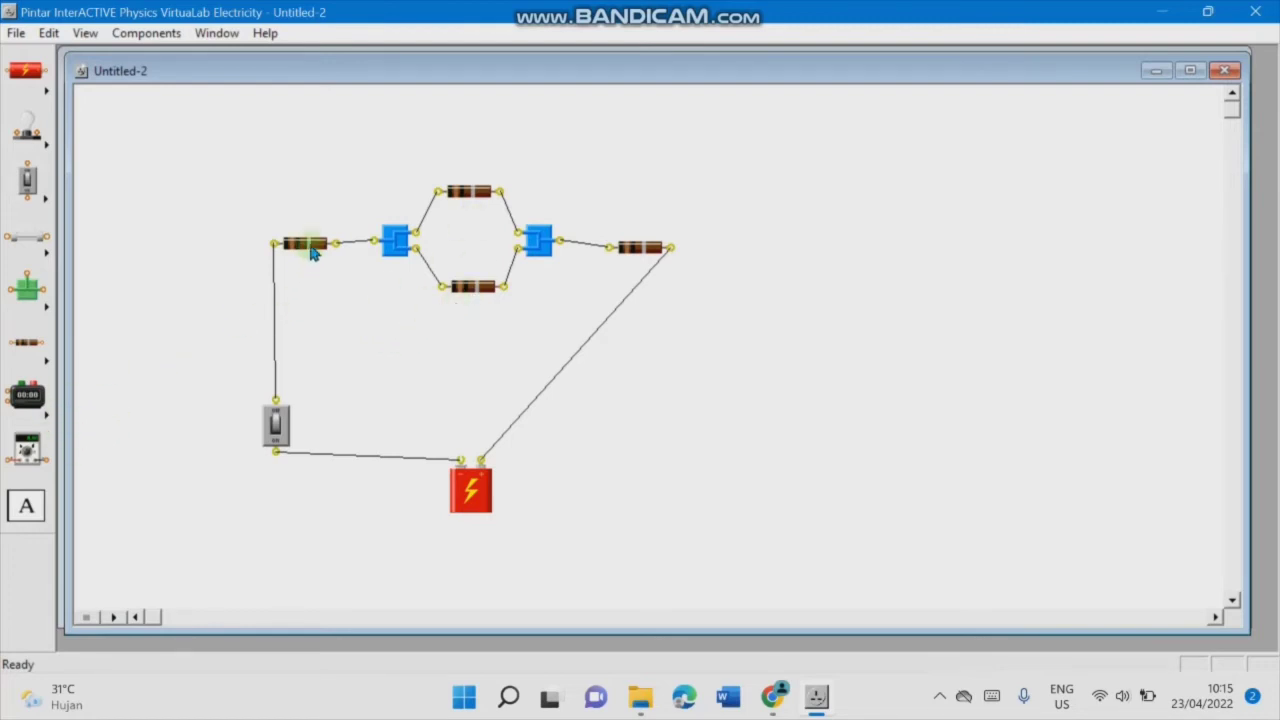
Step: Add a center-aligned text label "15 V" just below the battery
mouse_move(484, 520)
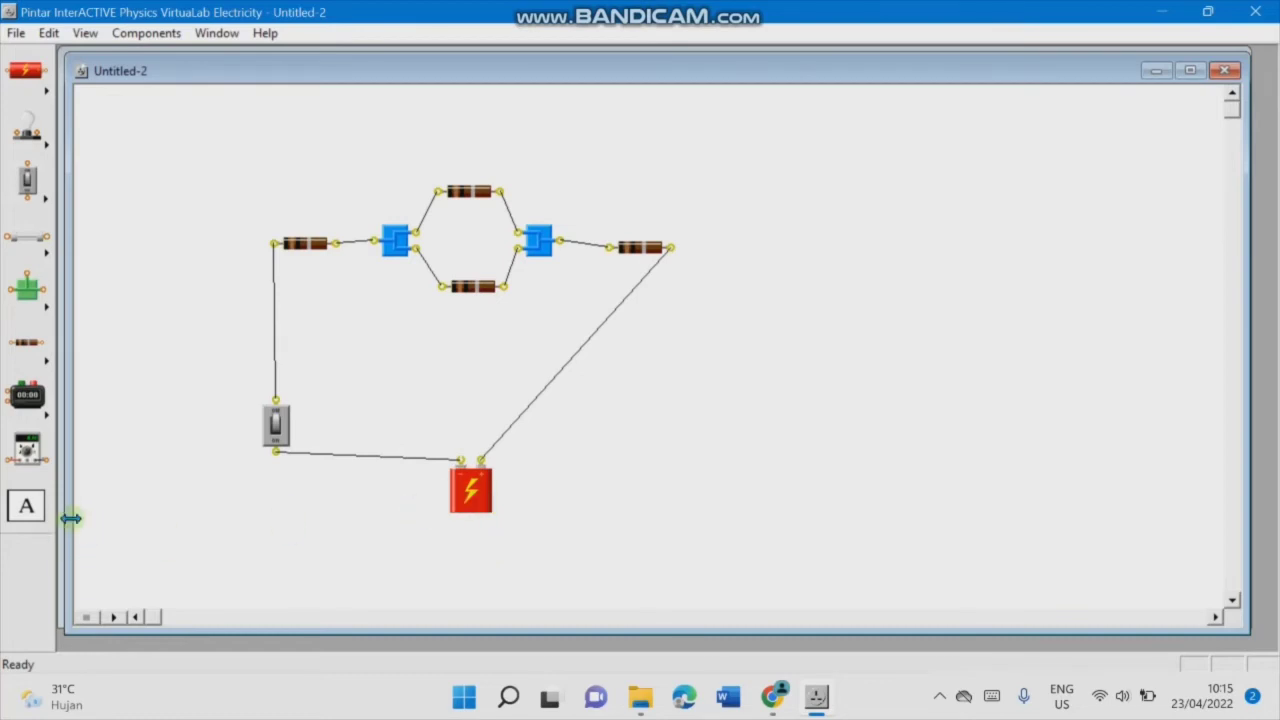
left_click(26, 505)
left_click(465, 531)
double_click(489, 532)
left_click_drag(259, 214, 102, 218)
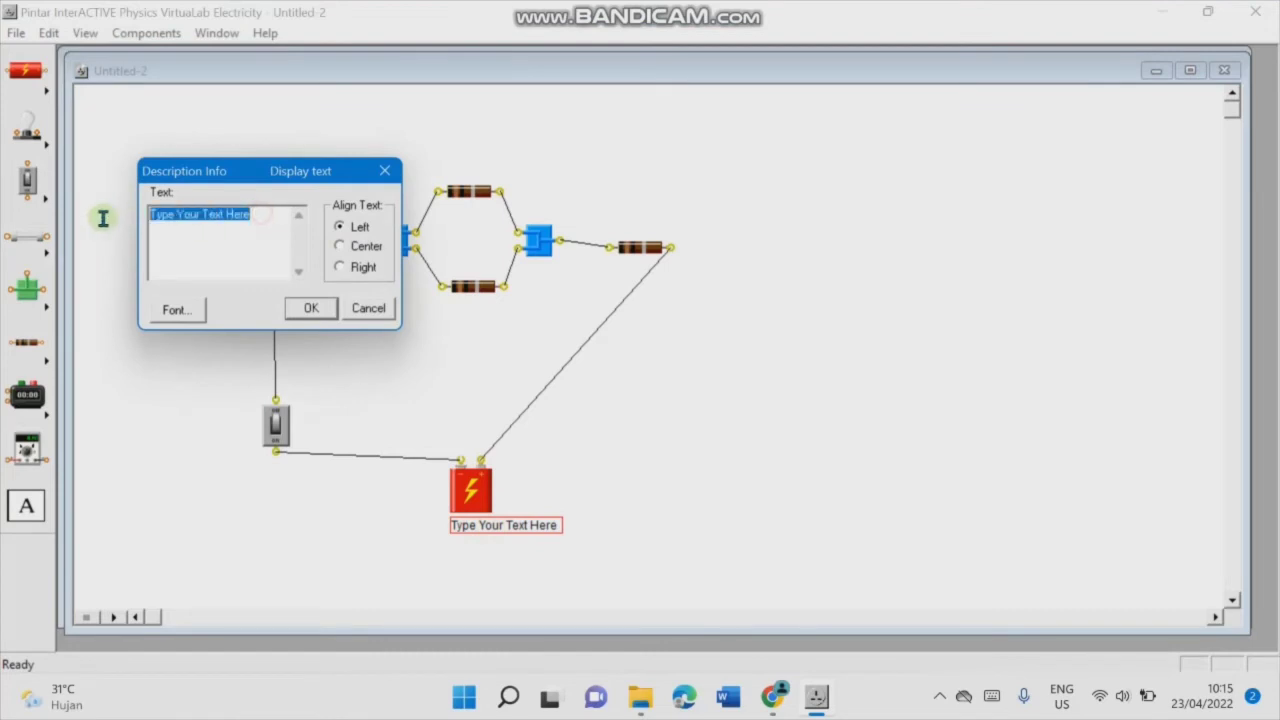
type("15 V")
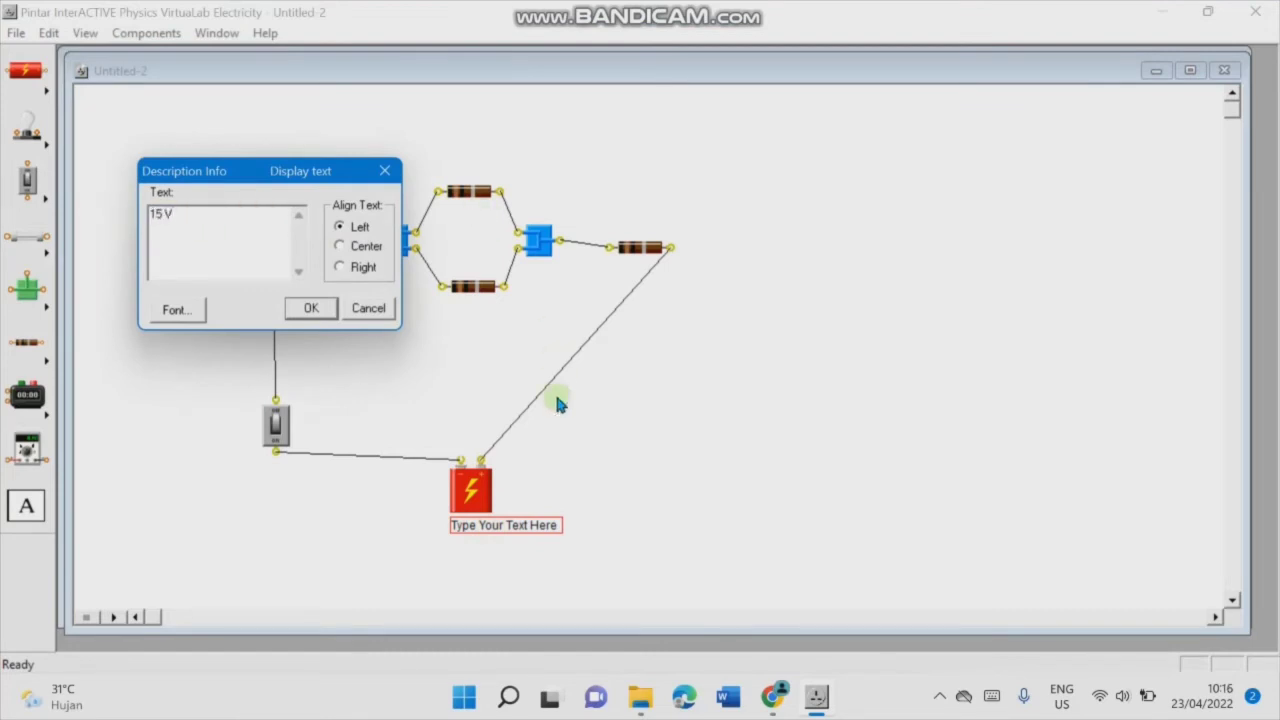
left_click(605, 493)
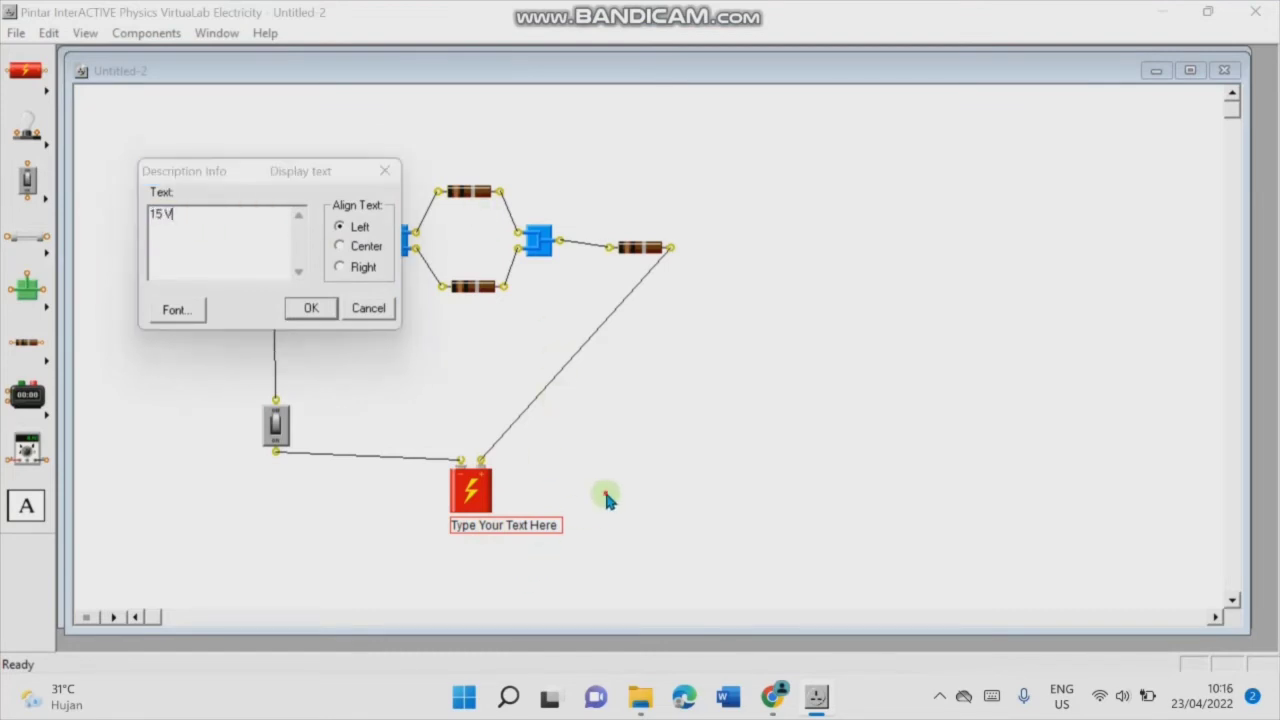
left_click(339, 245)
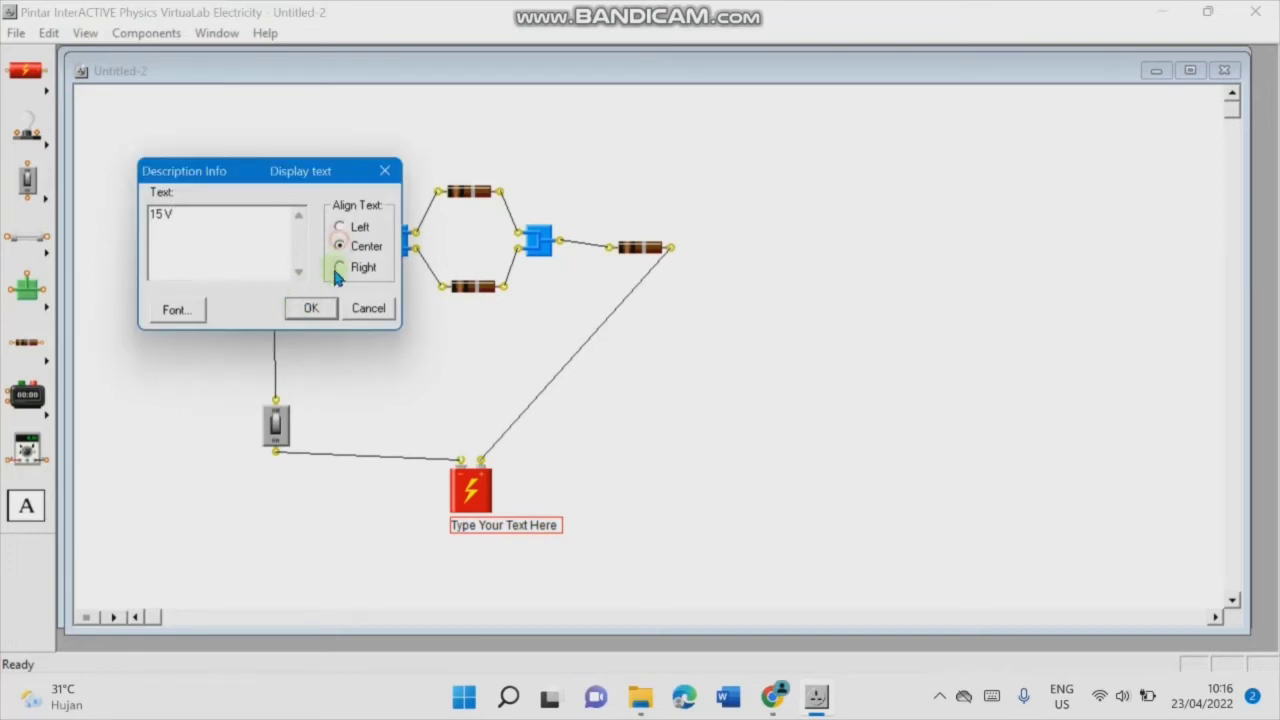
left_click(312, 308)
left_click_drag(476, 537, 484, 542)
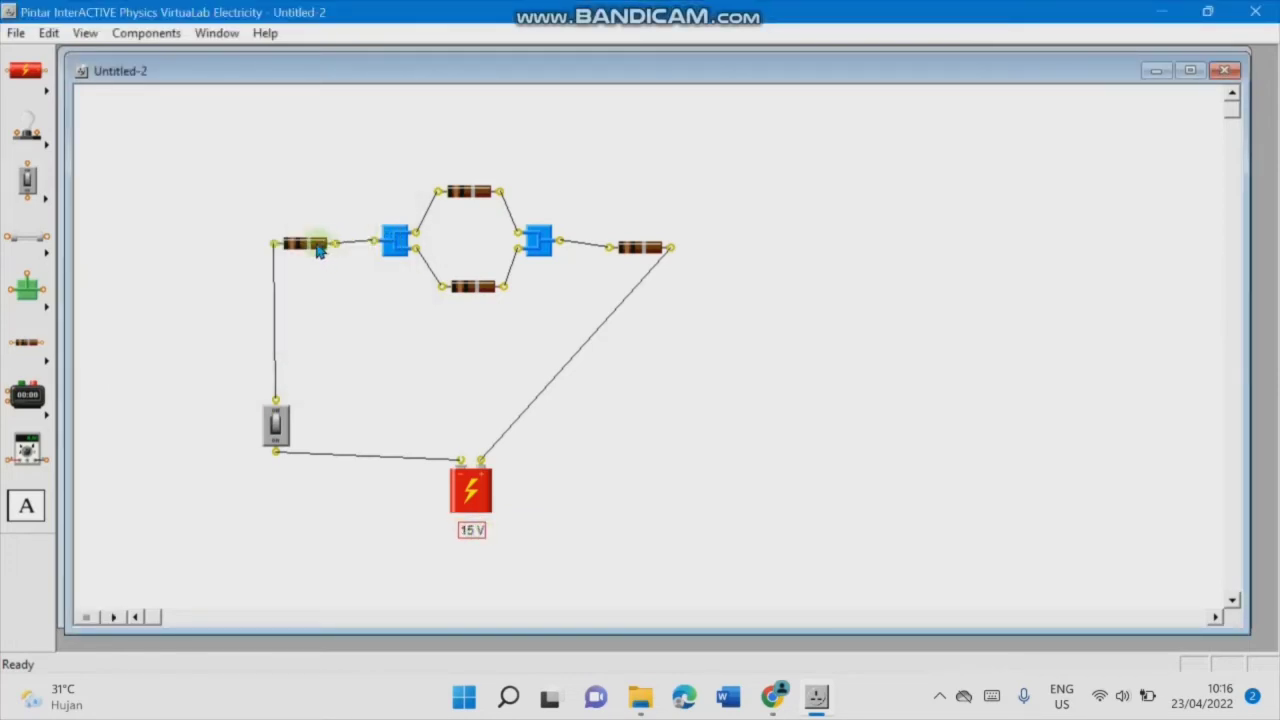
Step: Copy the battery label to below the leftmost resistor and change its text to "1 Ohm"
mouse_move(318, 250)
mouse_move(300, 274)
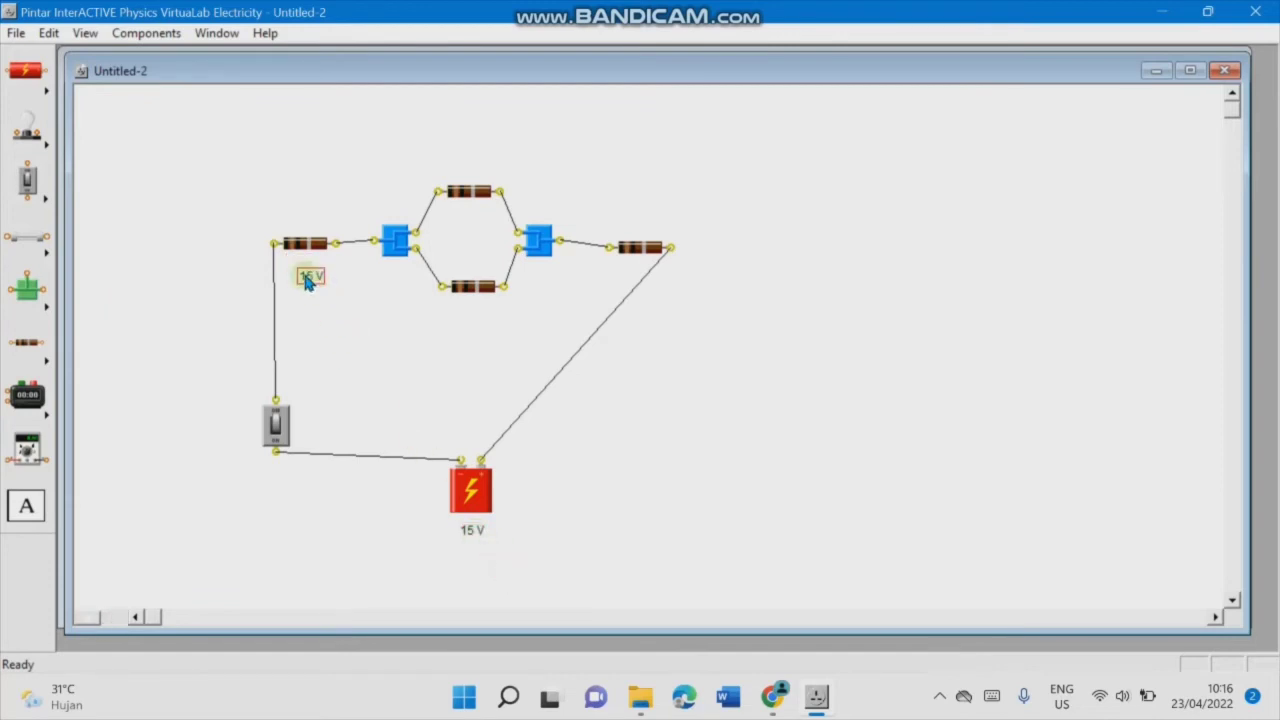
double_click(308, 279)
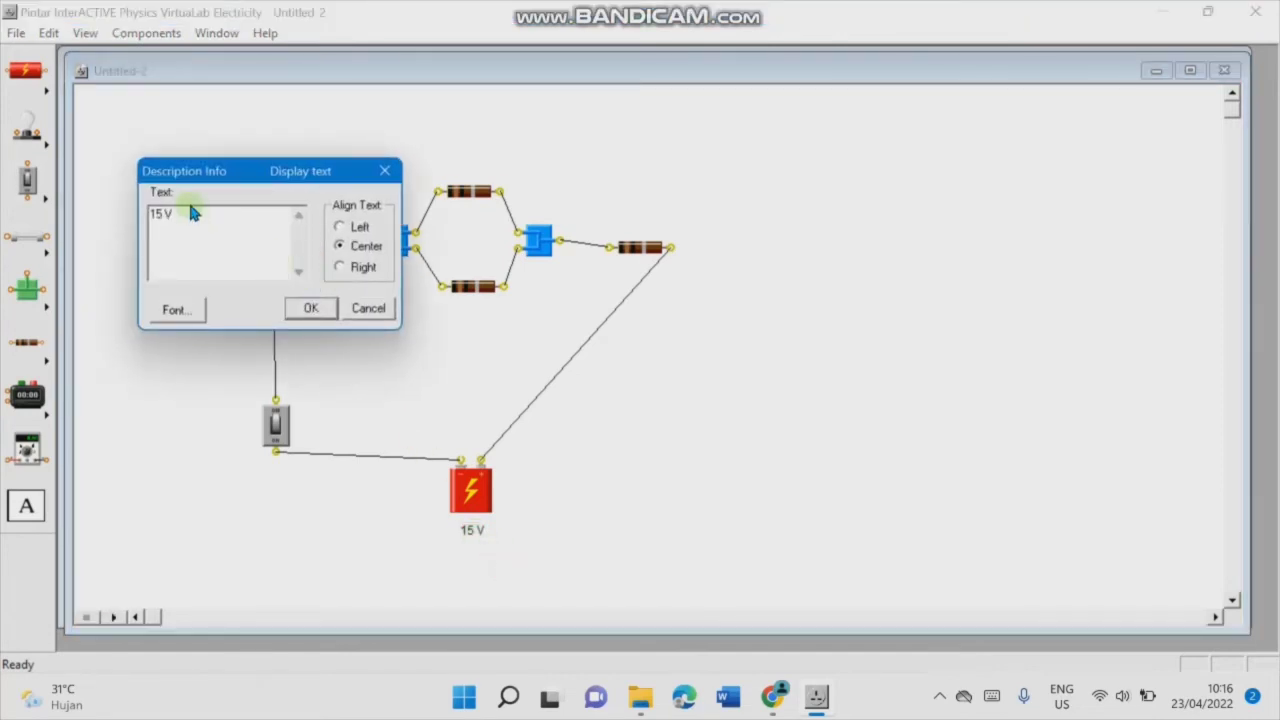
left_click_drag(193, 213, 109, 206)
type("1 Ohm")
left_click(311, 308)
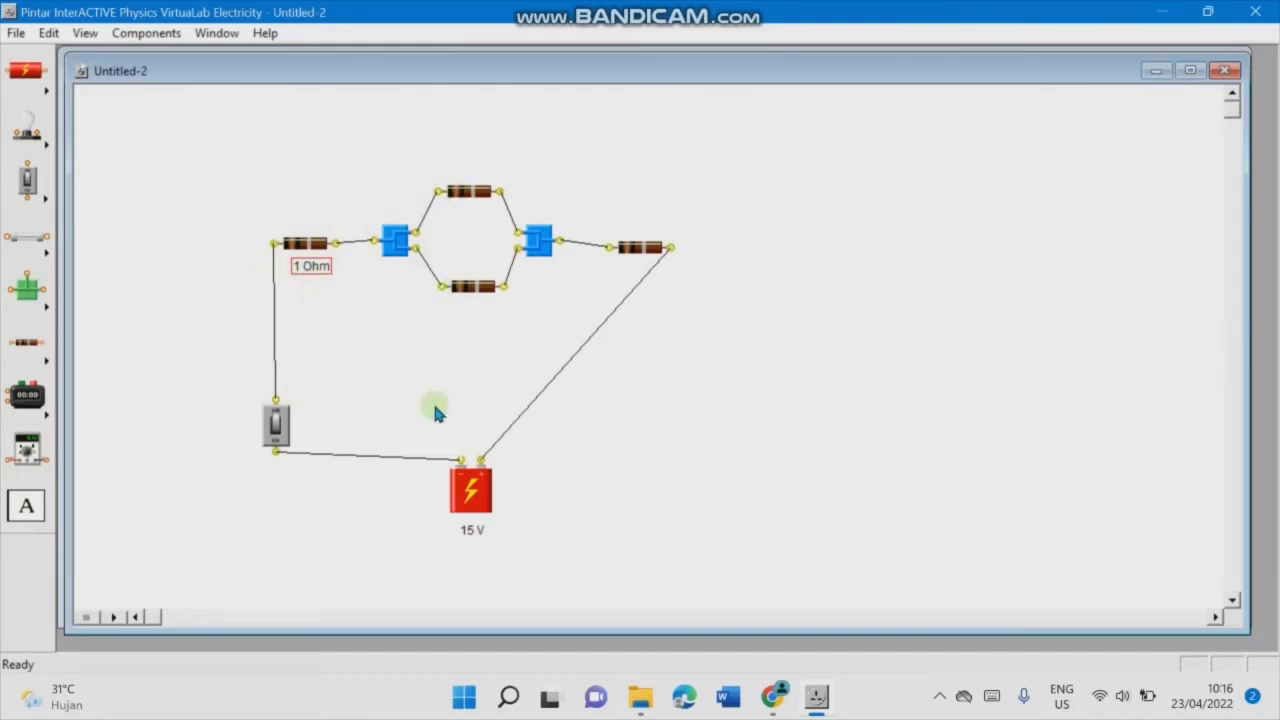
Step: Shift the battery, the switch and the first Y Connector slightly so that their connecting wires run straight
left_click_drag(469, 492, 472, 475)
left_click_drag(284, 421, 283, 415)
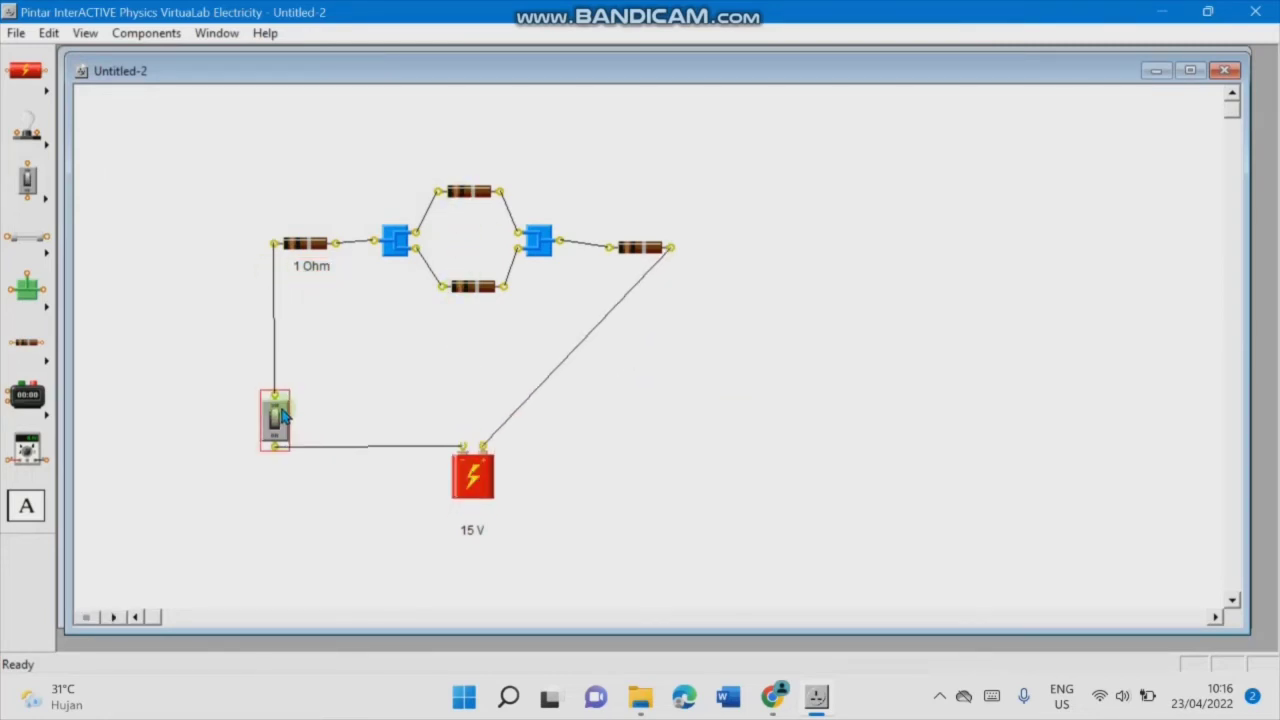
left_click_drag(396, 244, 405, 252)
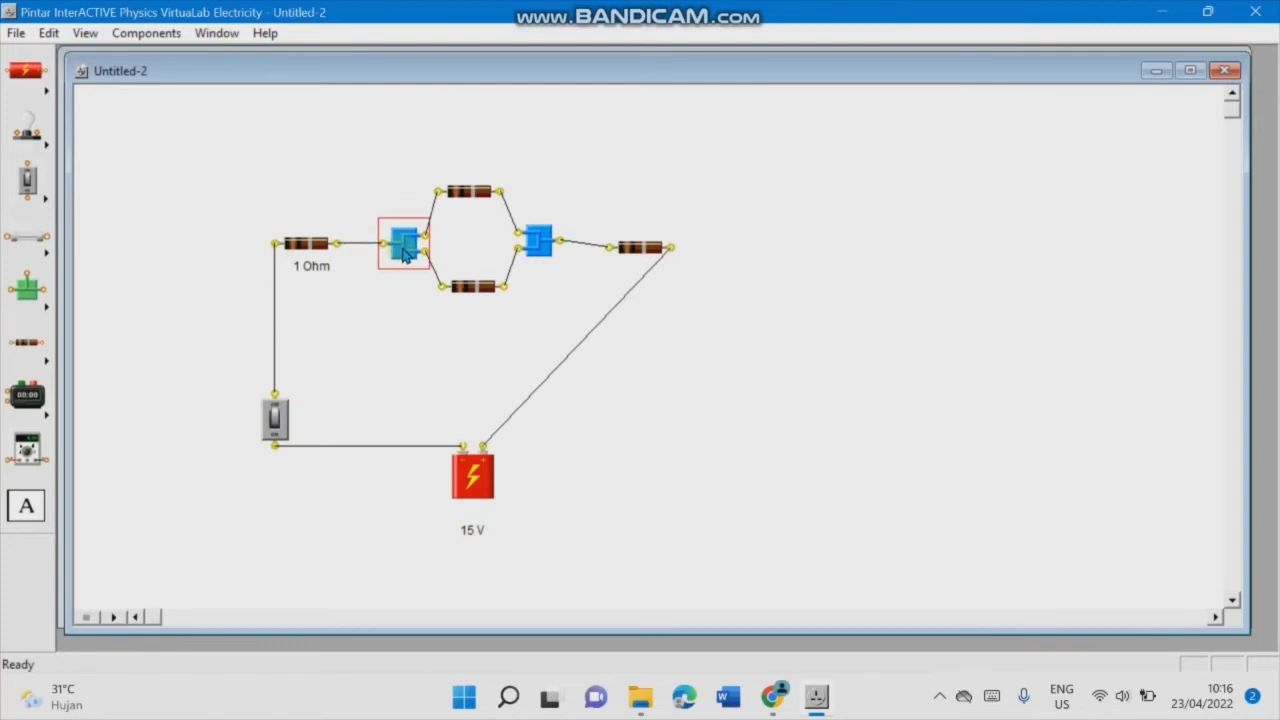
Step: Route the parallel branch wires at right angles and square off the wire from the rightmost resistor to the battery
left_click_drag(474, 290, 486, 313)
left_click_drag(479, 195, 502, 195)
left_click(486, 312)
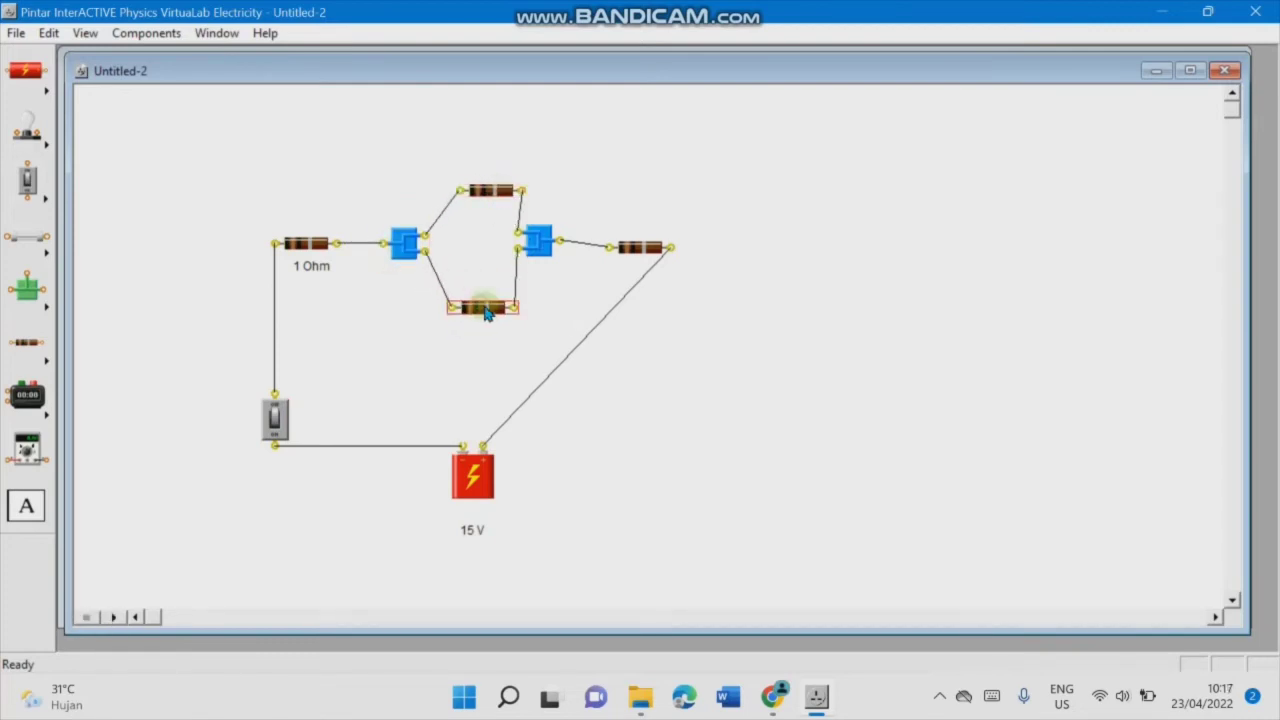
left_click_drag(453, 307, 425, 307)
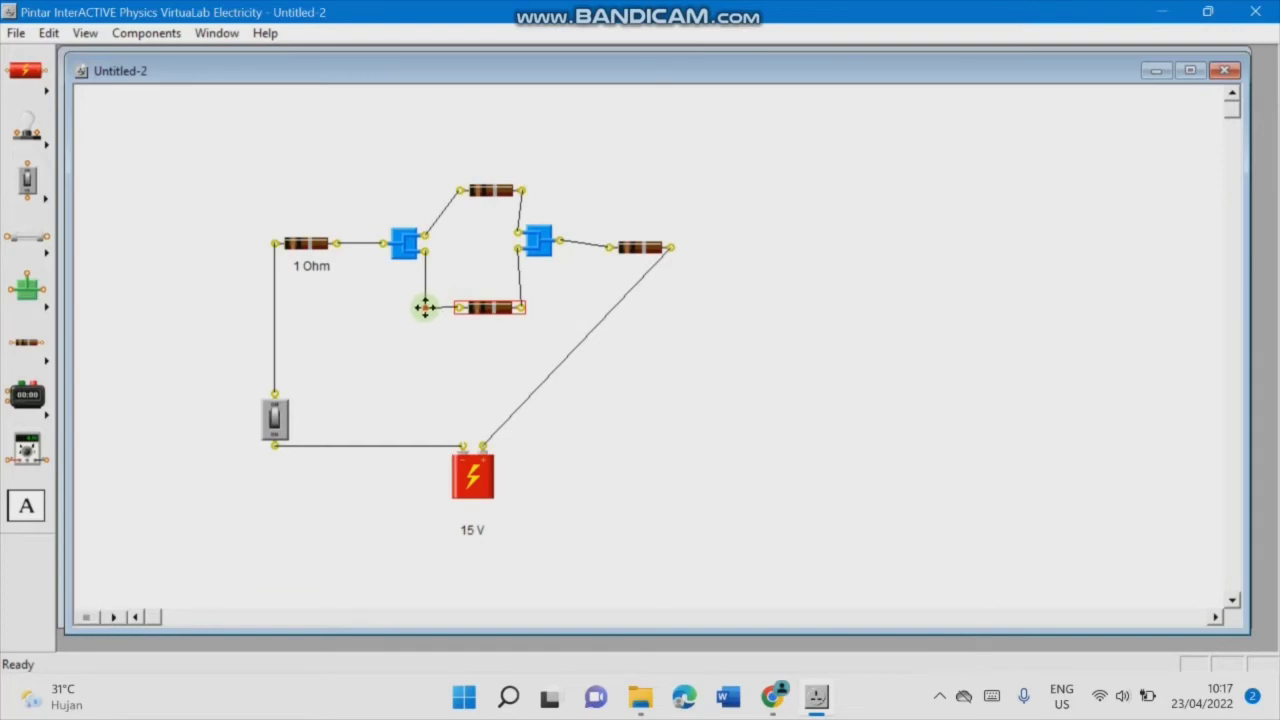
left_click_drag(440, 214, 425, 190)
left_click_drag(533, 239, 550, 188)
left_click_drag(536, 276, 552, 306)
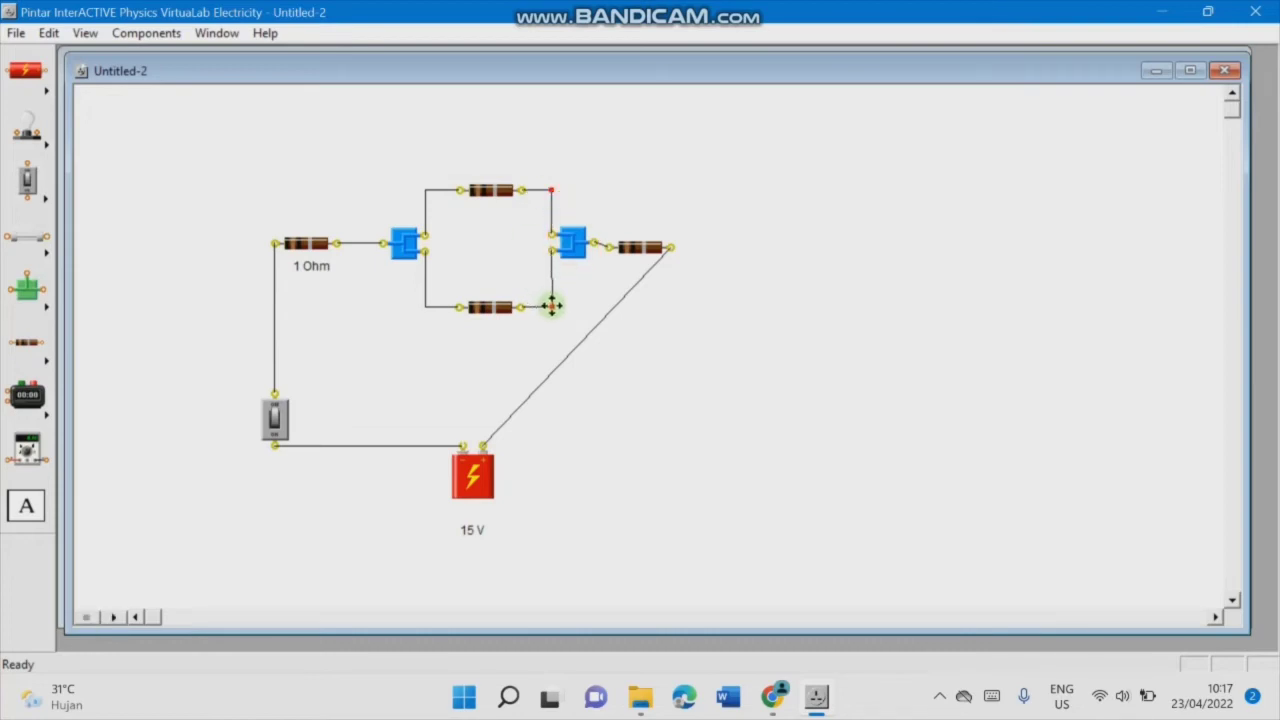
left_click_drag(648, 249, 699, 446)
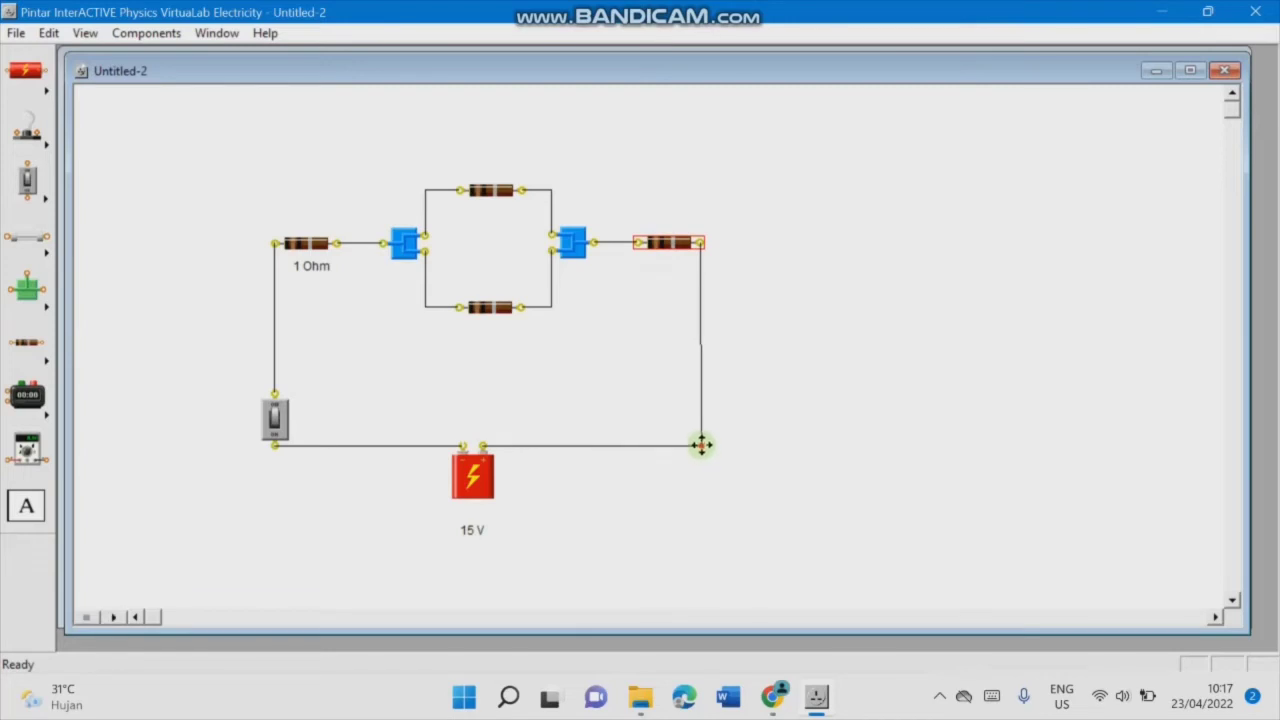
Step: Copy the "1 Ohm" label below each of the other three resistors
left_click_drag(314, 270, 489, 339)
key("ctrl+c")
left_click(484, 343)
key("ctrl+v")
left_click(486, 368)
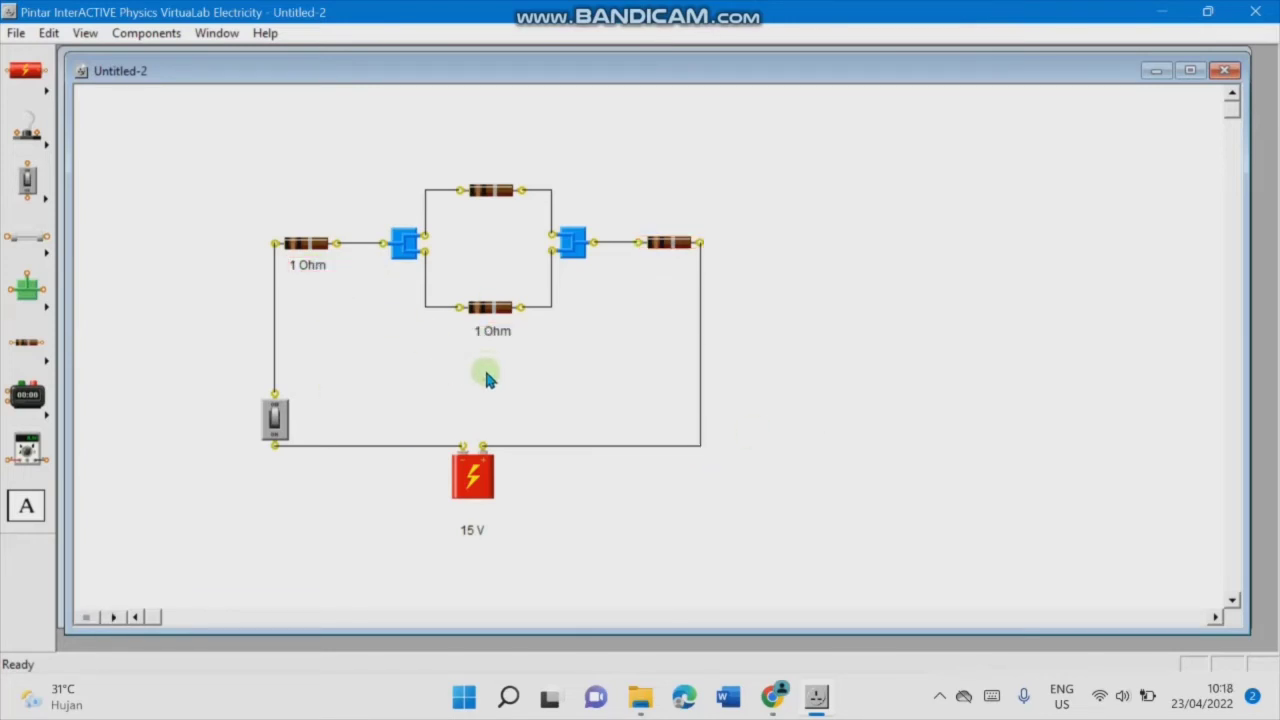
key("ctrl+v")
left_click_drag(354, 306, 686, 273)
key("ctrl+v")
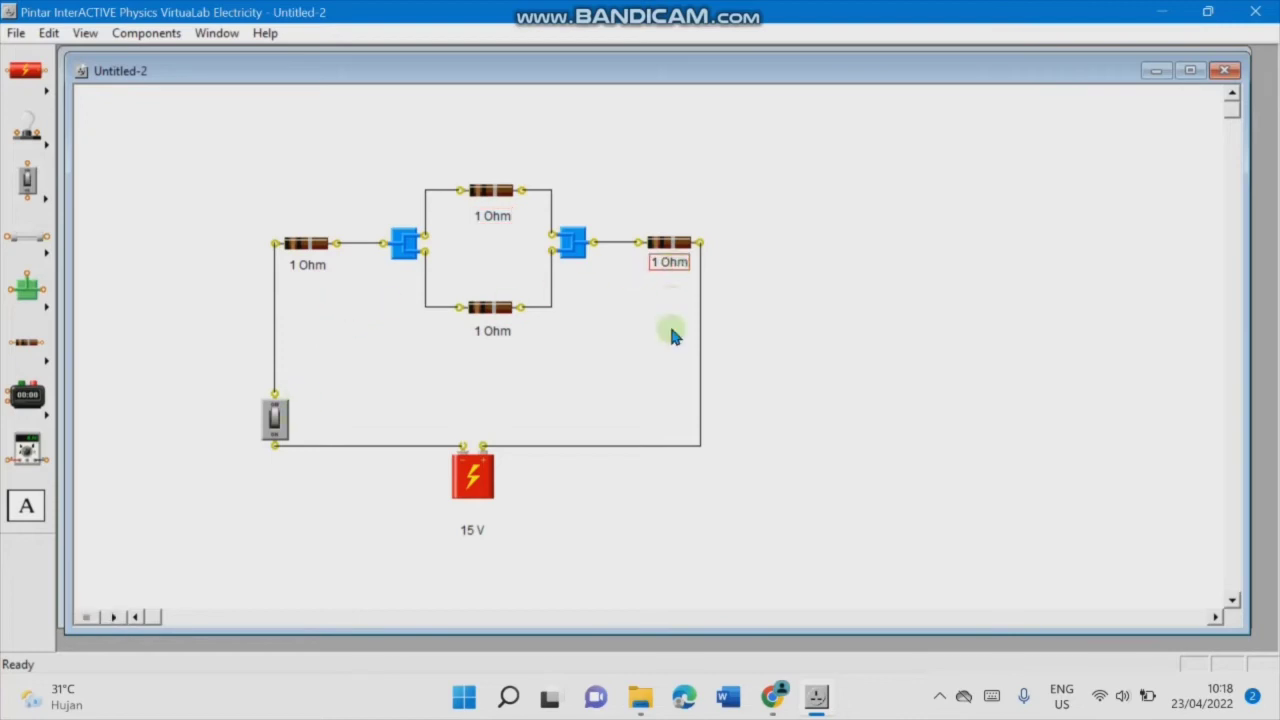
left_click(858, 390)
Step: Move the whole circuit up and left toward the canvas corner and bring the "15 V" label closer to the battery
left_click_drag(201, 145, 757, 556)
left_click(624, 484)
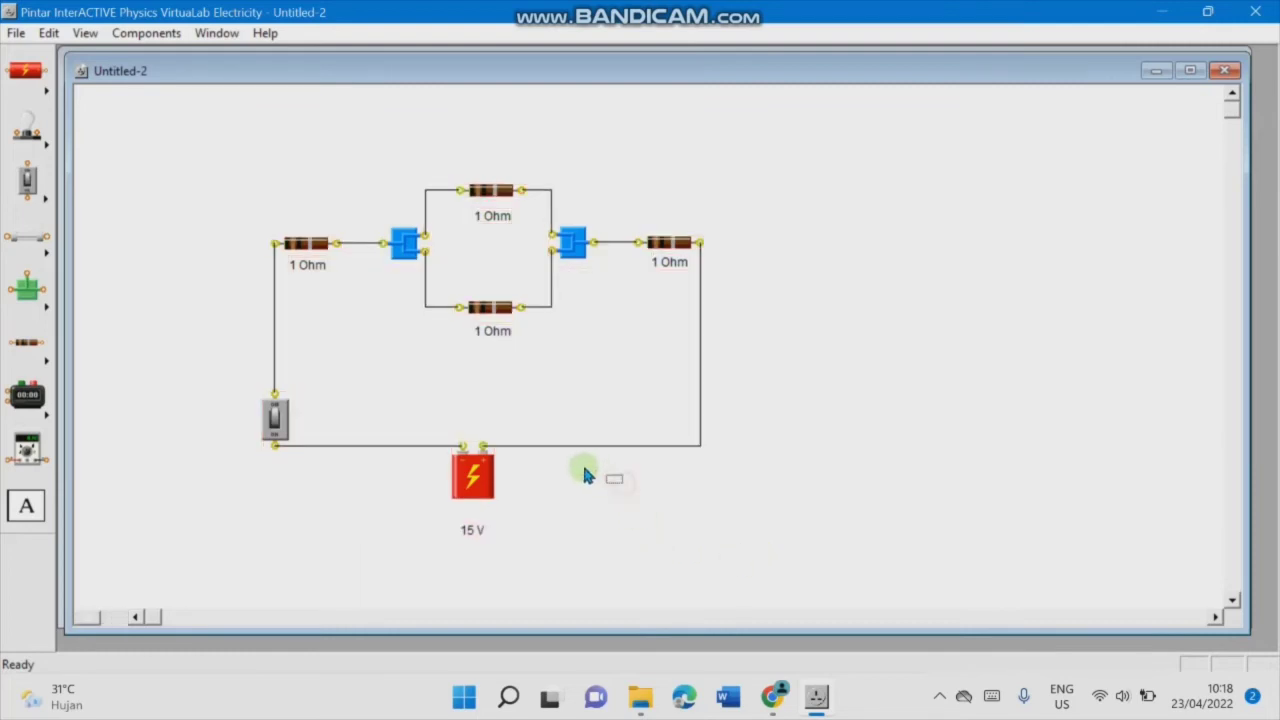
left_click_drag(238, 151, 736, 566)
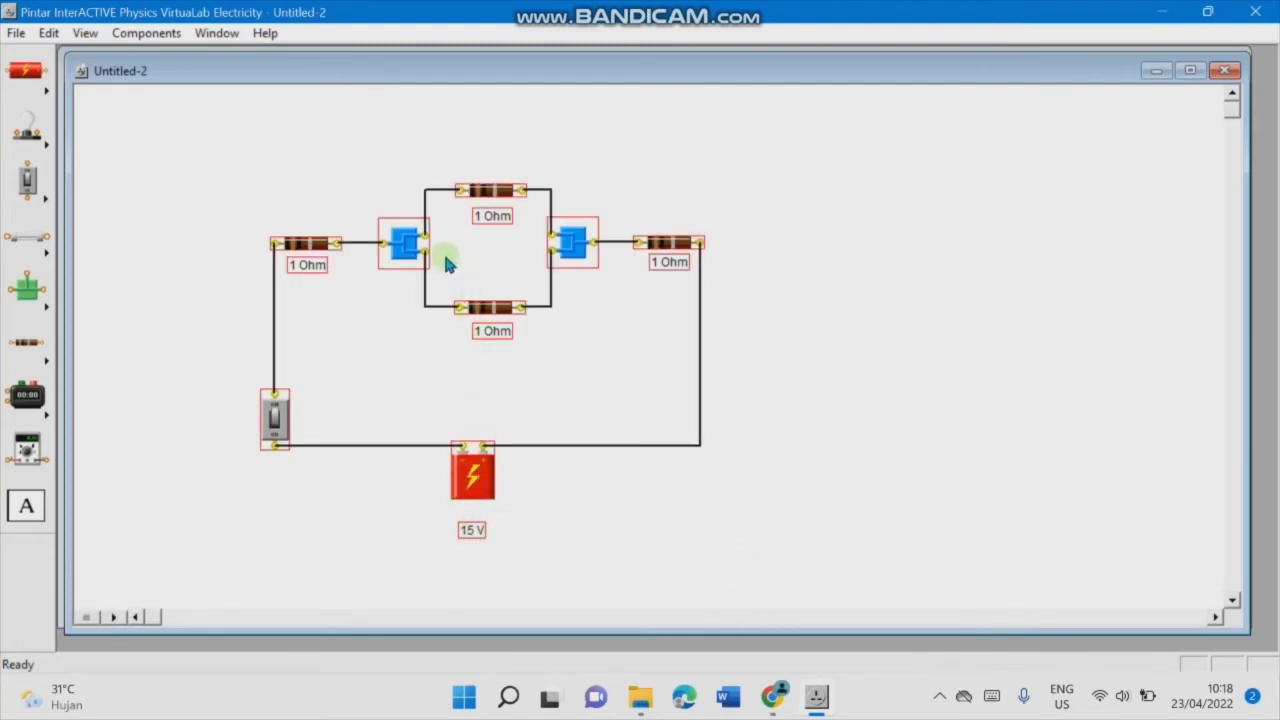
left_click_drag(477, 481, 341, 423)
left_click(455, 495)
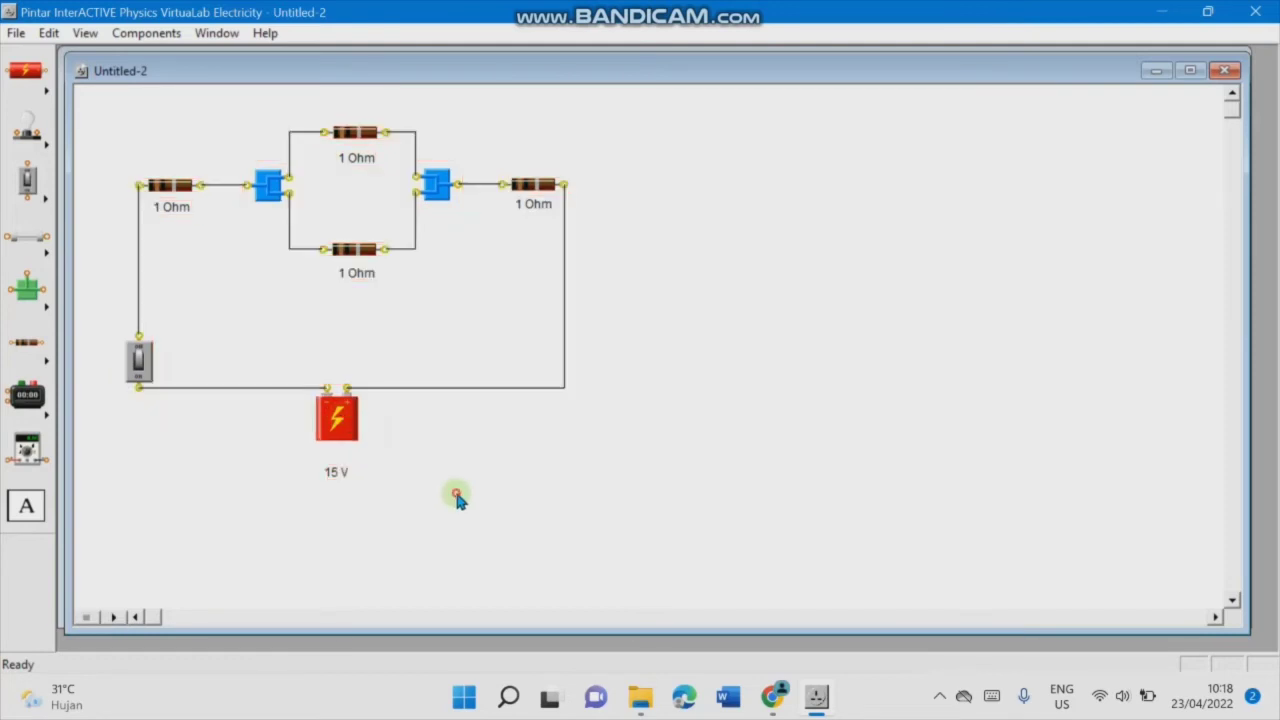
left_click_drag(343, 476, 346, 457)
left_click(502, 500)
Step: Set the leftmost resistor's resistance to 2 ohm
left_click(170, 190)
double_click(170, 190)
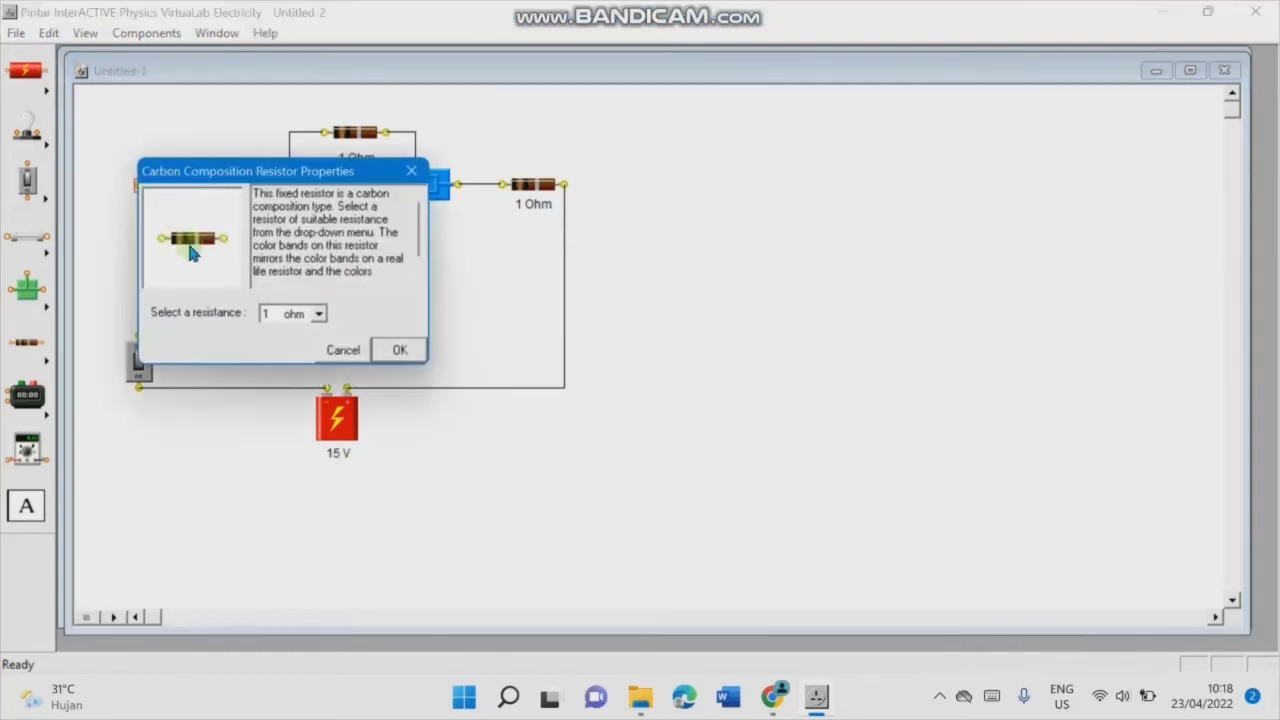
left_click(319, 314)
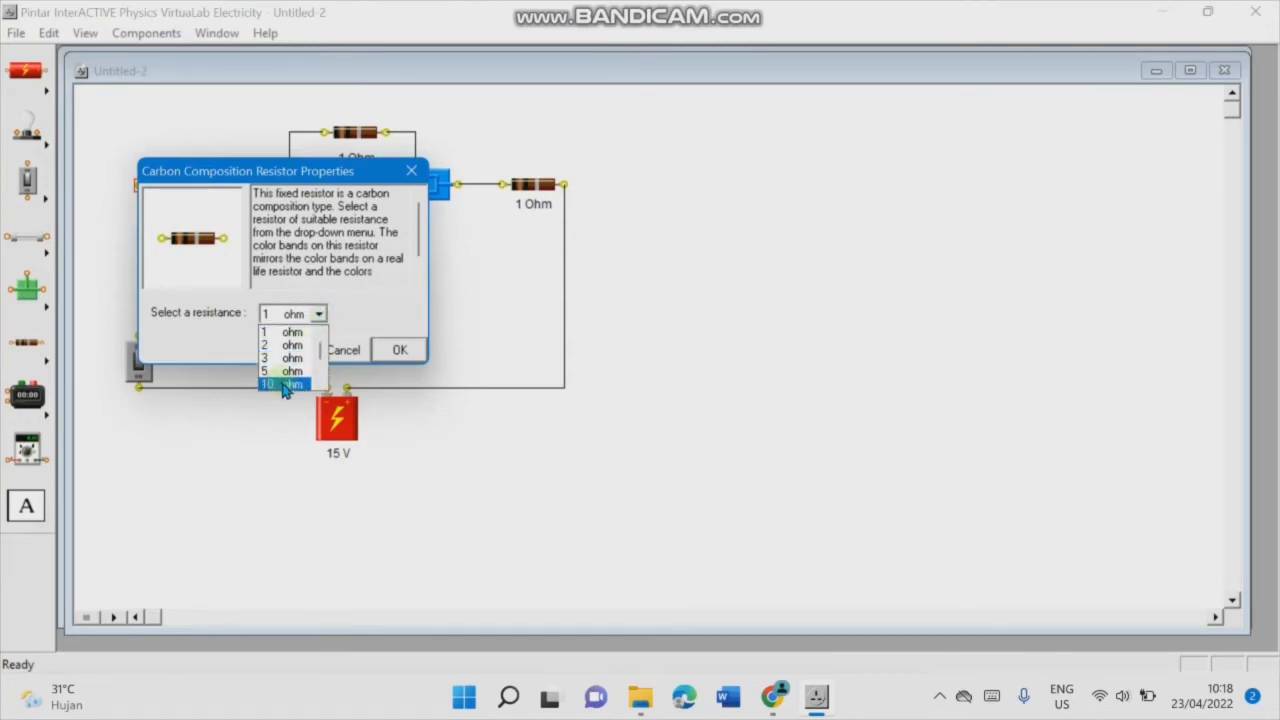
left_click(286, 345)
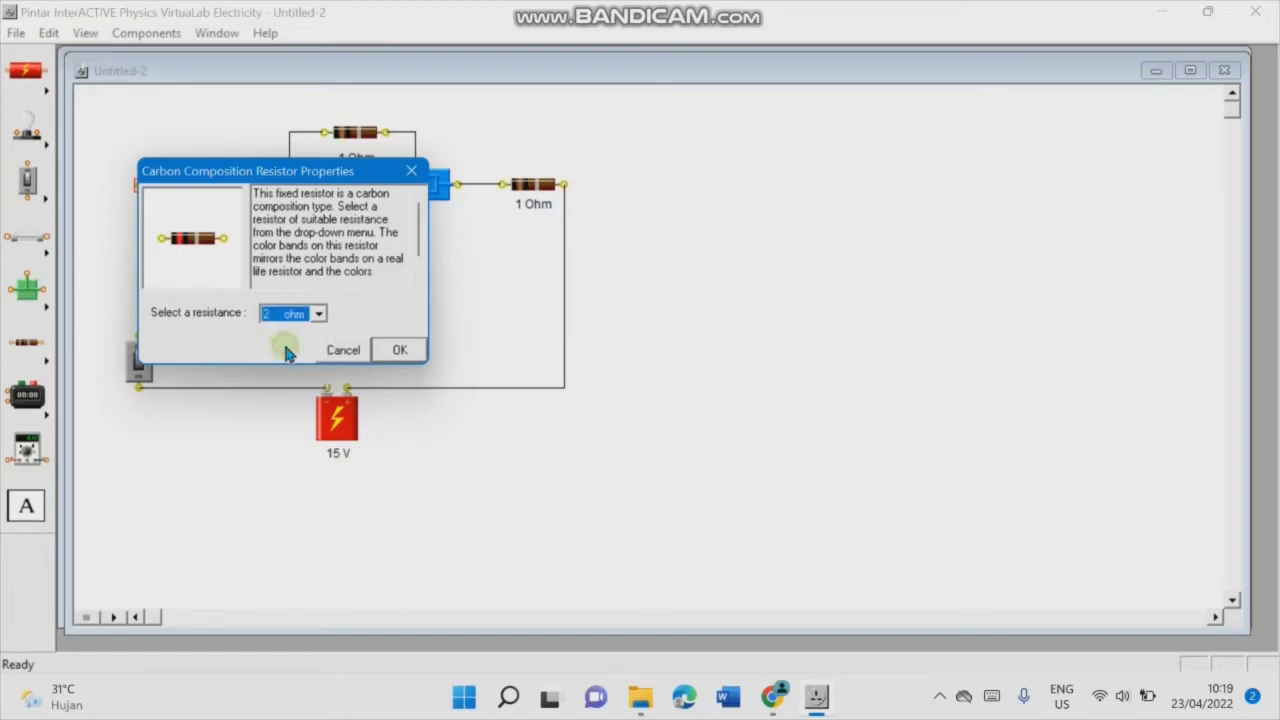
left_click(394, 349)
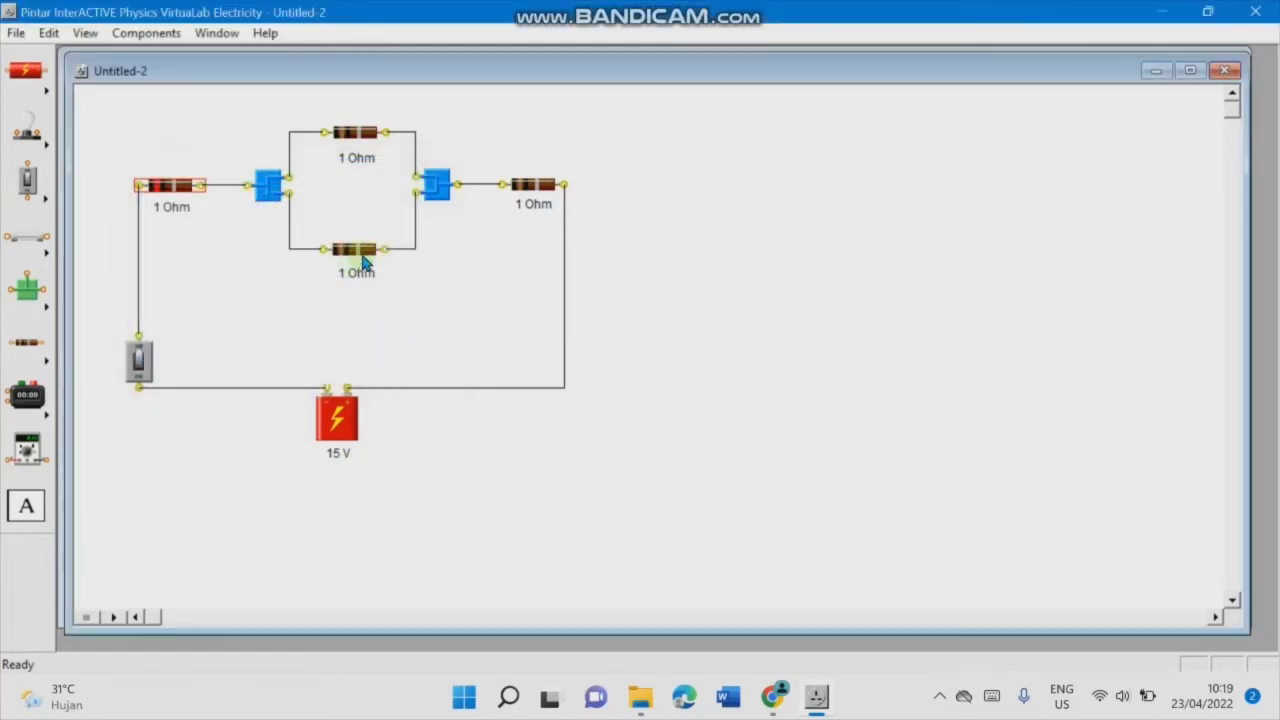
Step: Change the leftmost resistor's text label to "2 Ohm"
double_click(169, 209)
left_click(155, 214)
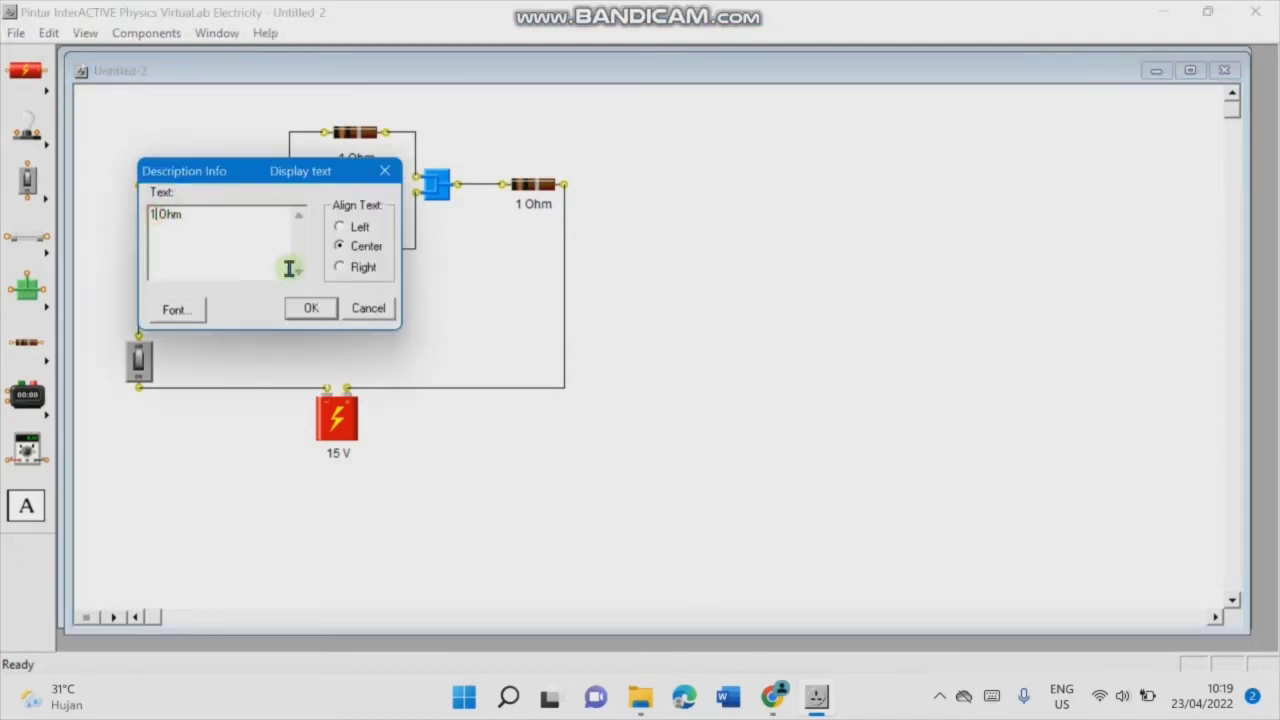
type("2")
left_click(305, 309)
Step: Set the upper parallel resistor's resistance to 5 ohm
left_click(368, 134)
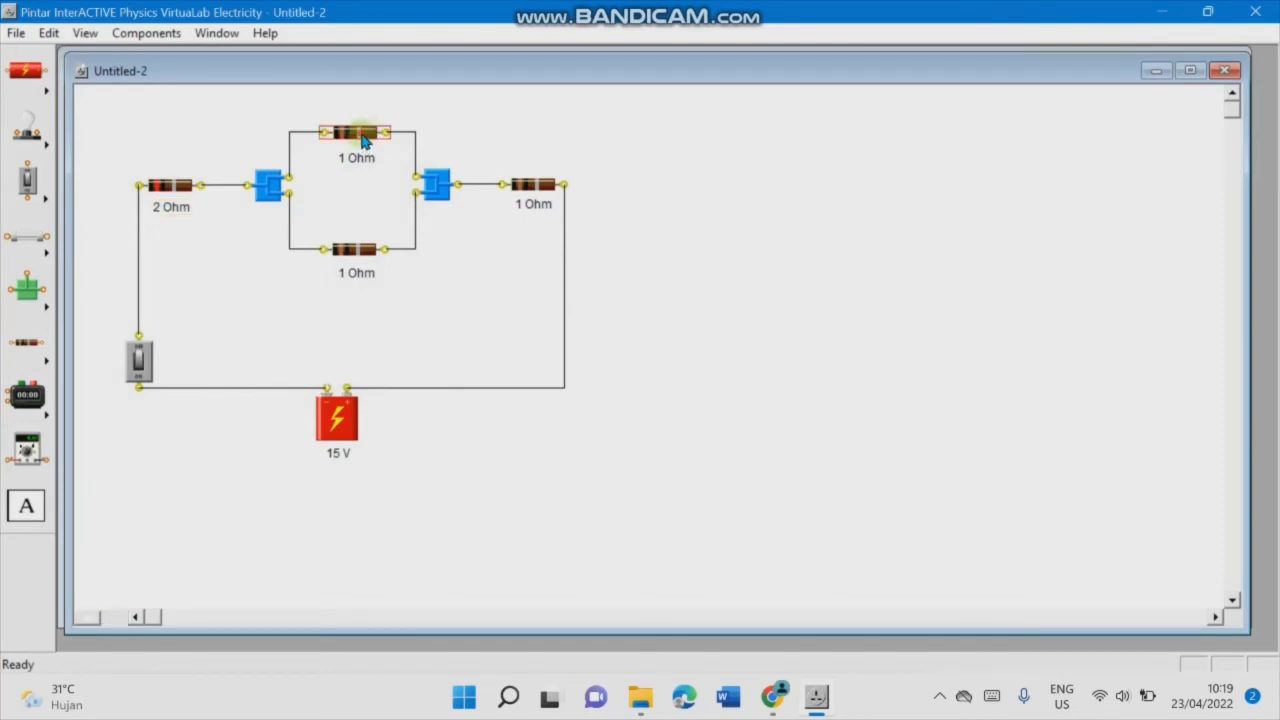
double_click(365, 140)
left_click(319, 315)
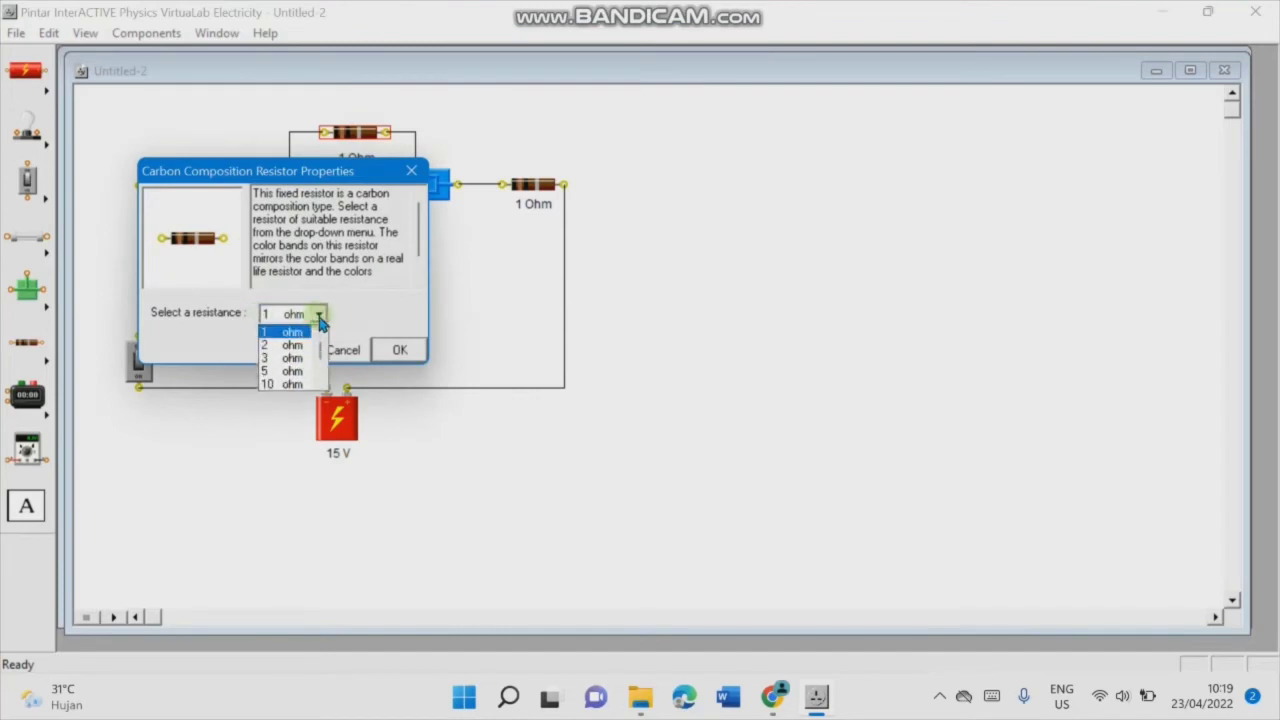
left_click(300, 372)
left_click(396, 349)
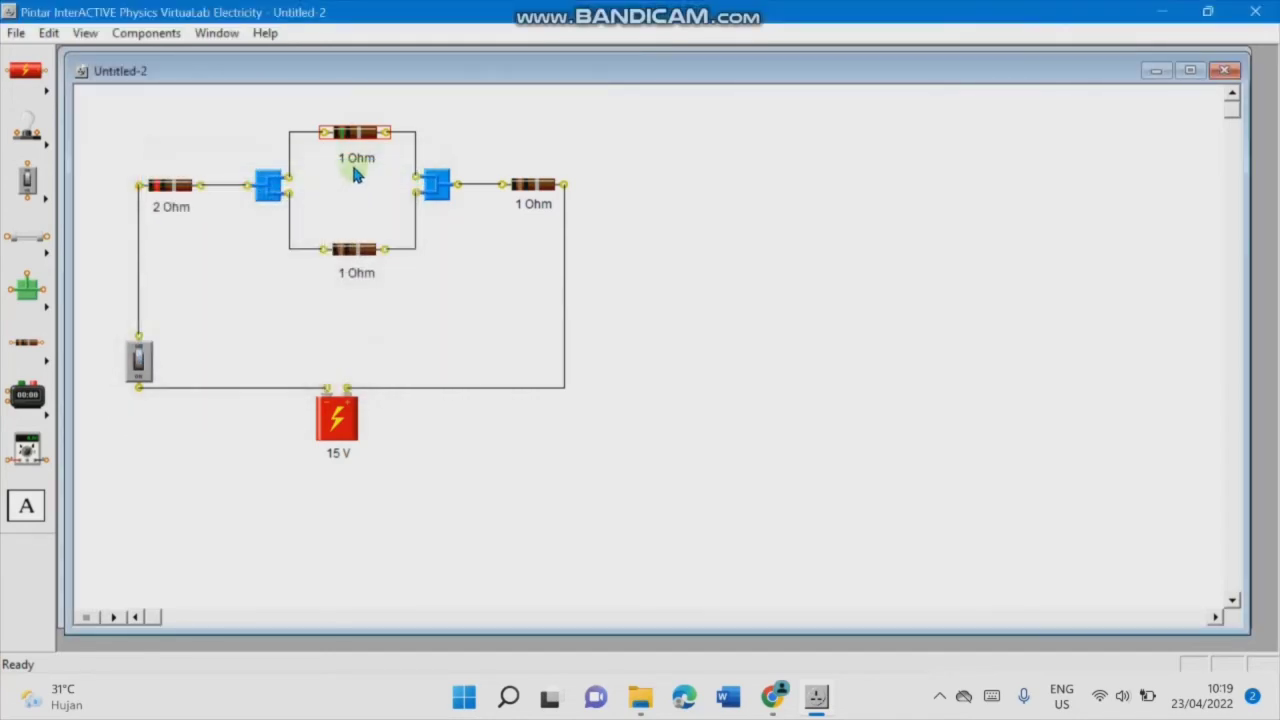
Step: Change the upper parallel resistor's label to "5 Ohm" and move it closer beneath the resistor
double_click(354, 163)
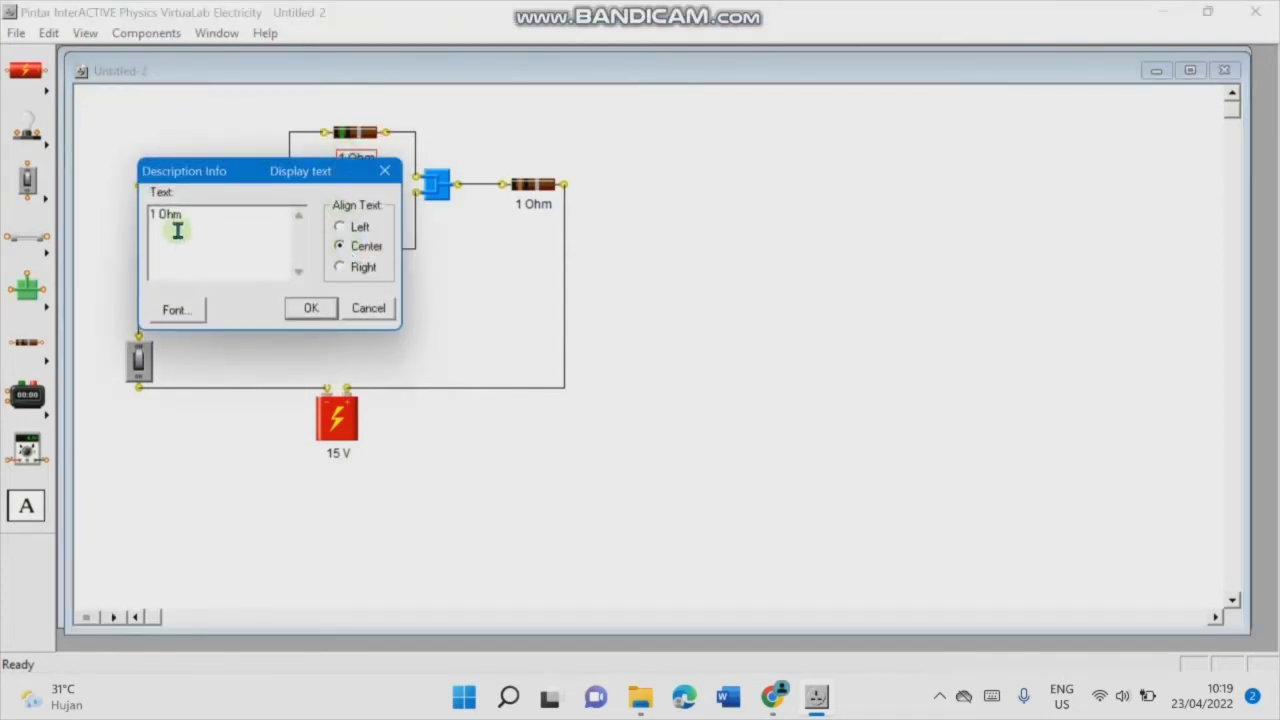
left_click(163, 218)
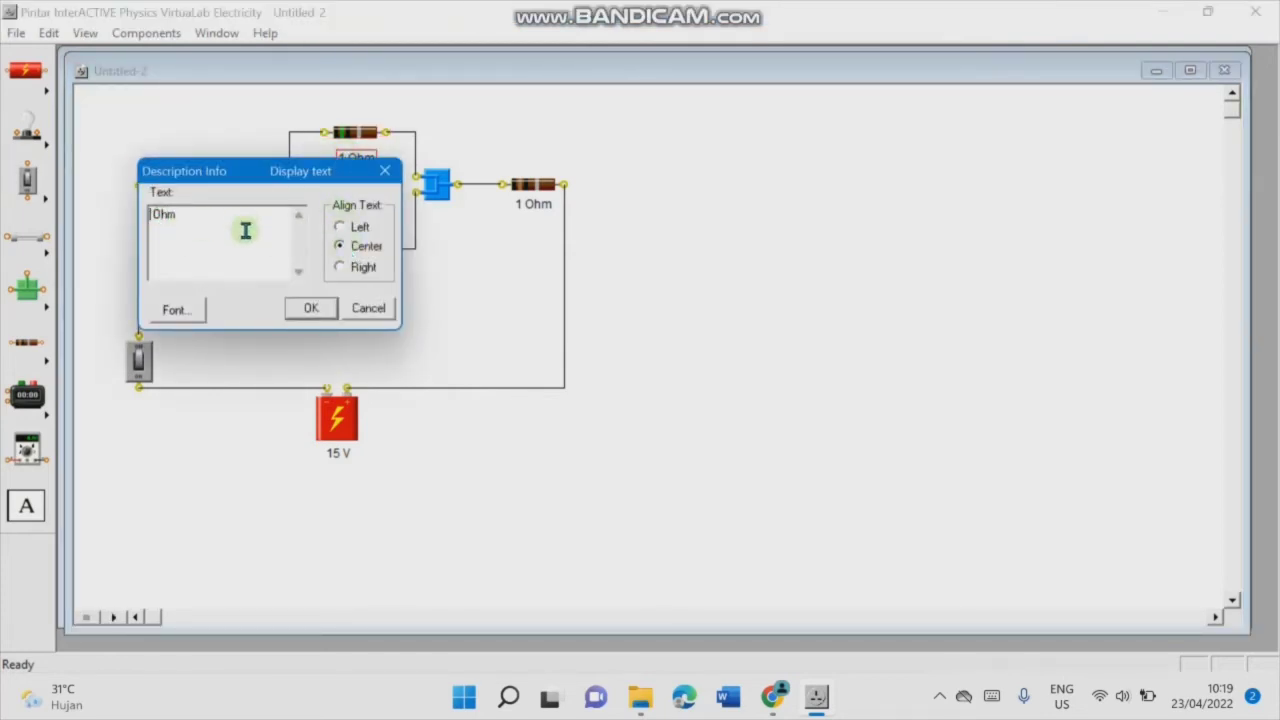
type("5")
left_click(310, 308)
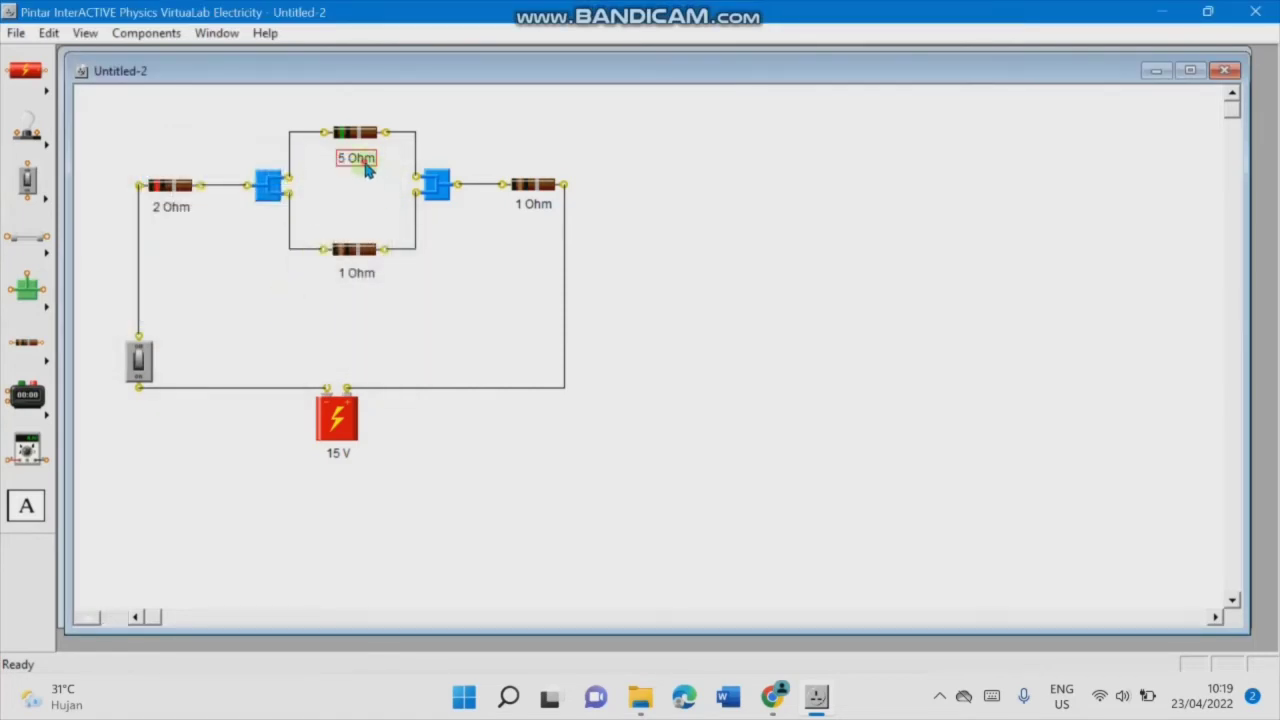
left_click_drag(366, 170, 366, 157)
Step: Set the lower parallel resistor's resistance to 5 ohm
left_click(352, 252)
double_click(352, 255)
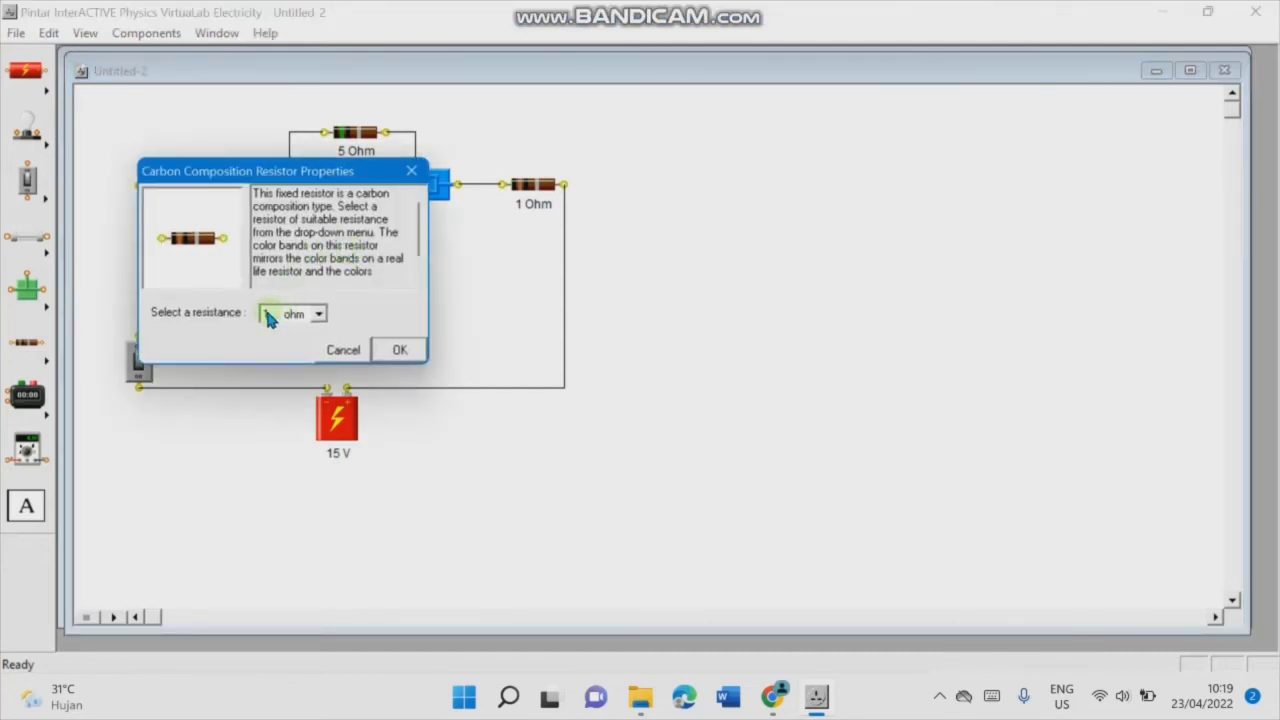
left_click(318, 314)
left_click(295, 371)
left_click(388, 352)
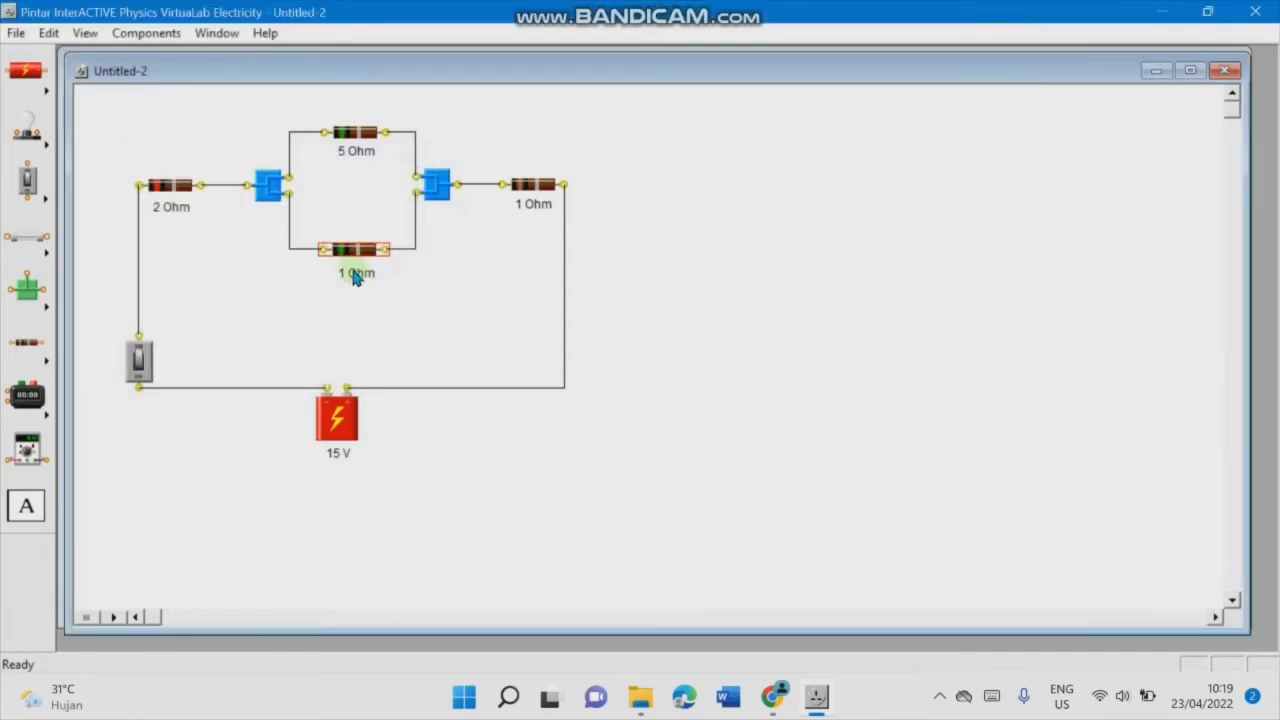
Step: Change the lower parallel resistor's label to "5 Ohm"
double_click(355, 270)
left_click(156, 214)
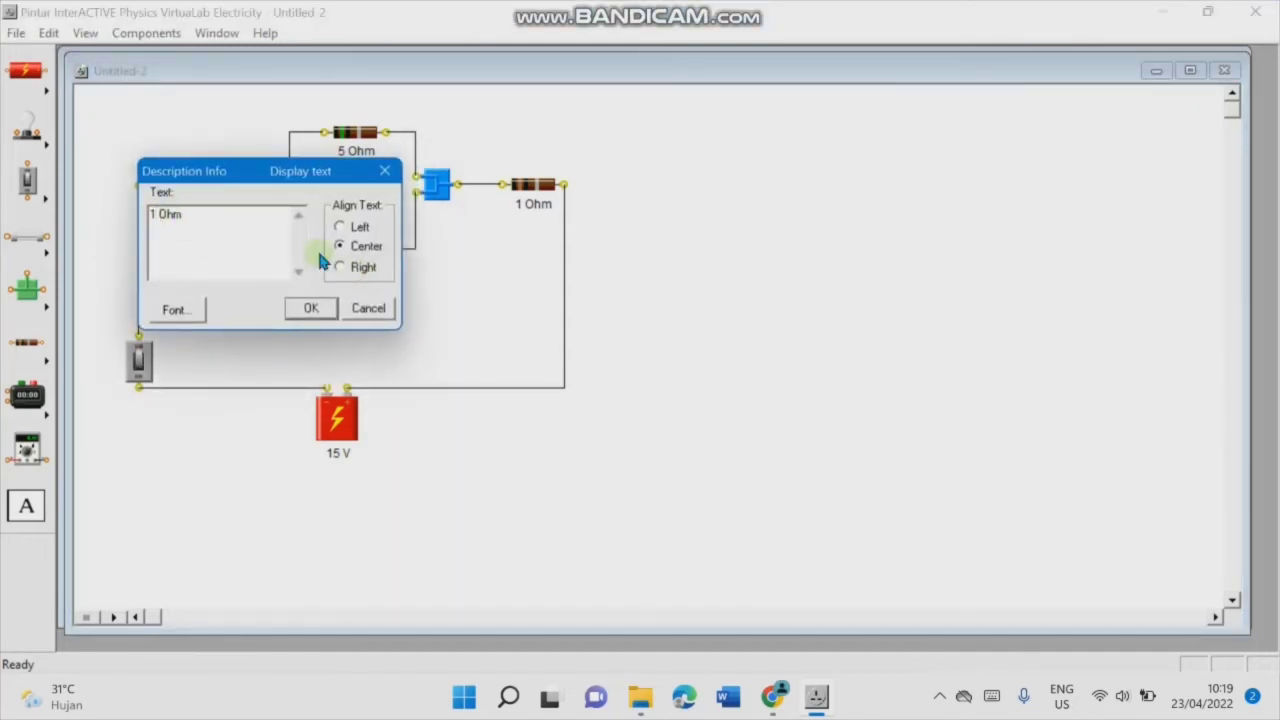
key("BackSpace")
type("5")
left_click(312, 308)
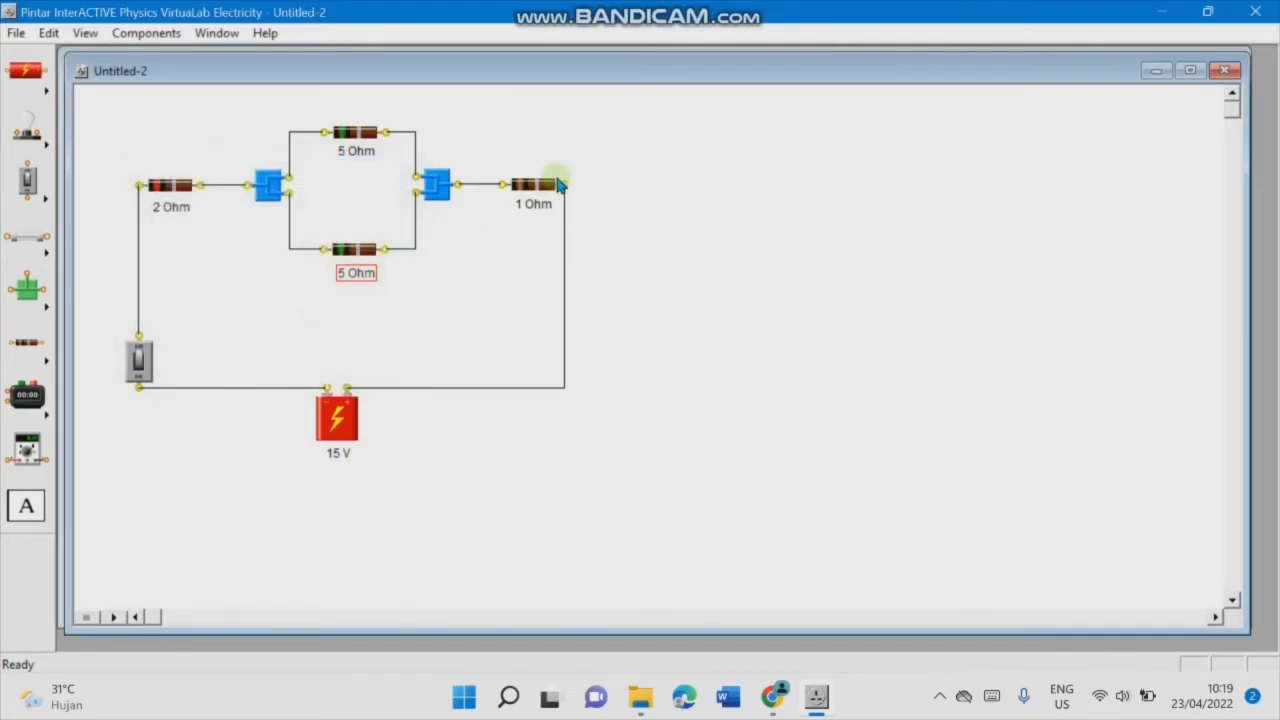
Step: Change the rightmost resistor's label to "2 Ohm"
left_click(538, 208)
double_click(538, 208)
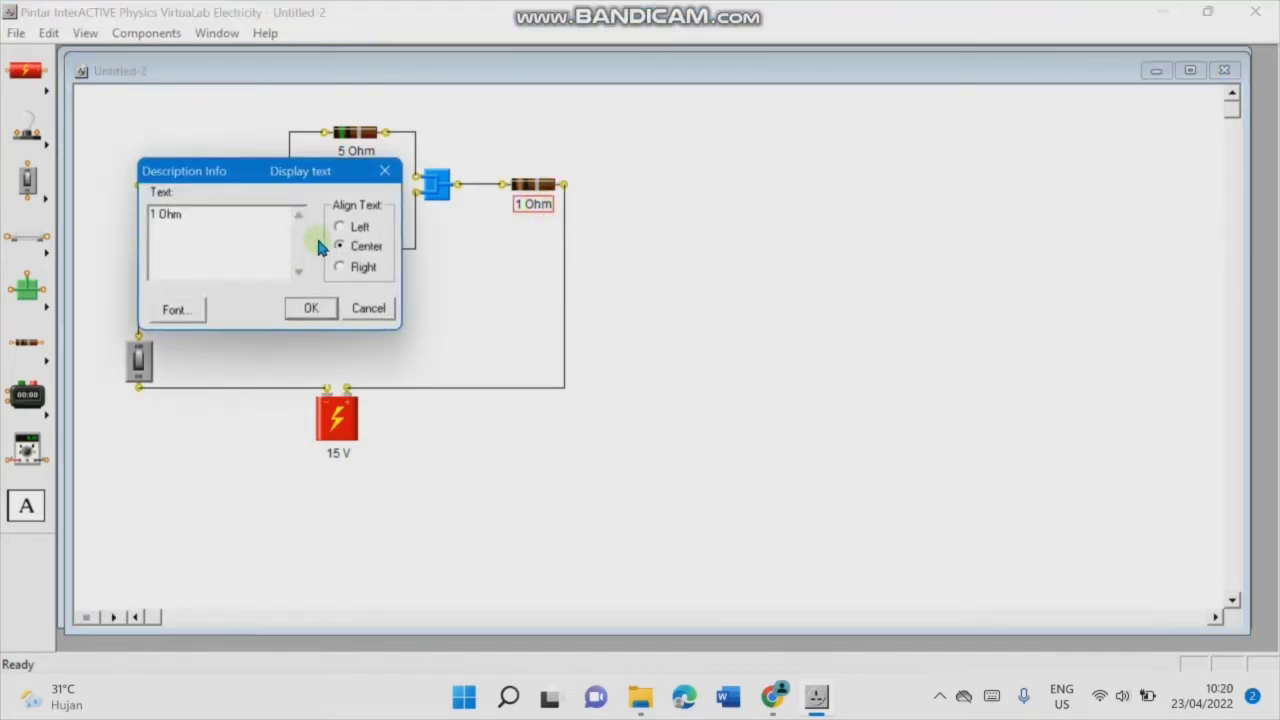
left_click(154, 216)
key("BackSpace")
type("2")
left_click(311, 308)
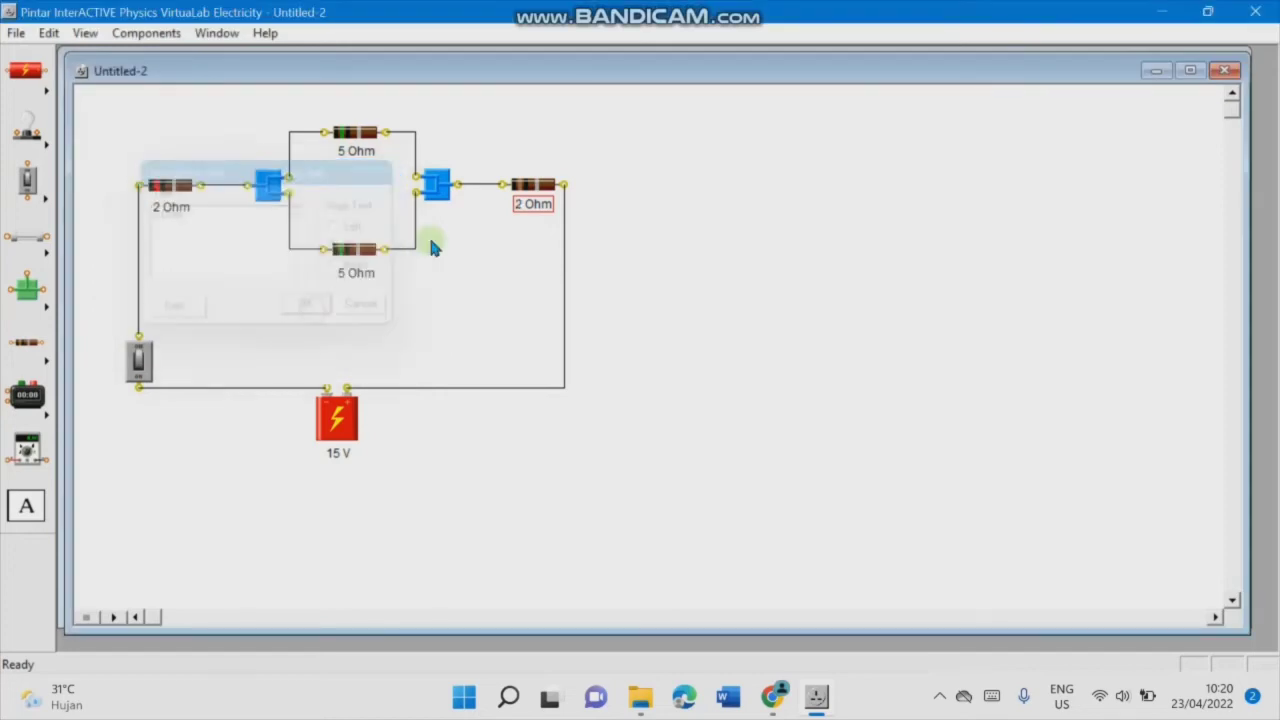
Step: Set the rightmost resistor's resistance to 2 ohm
double_click(540, 188)
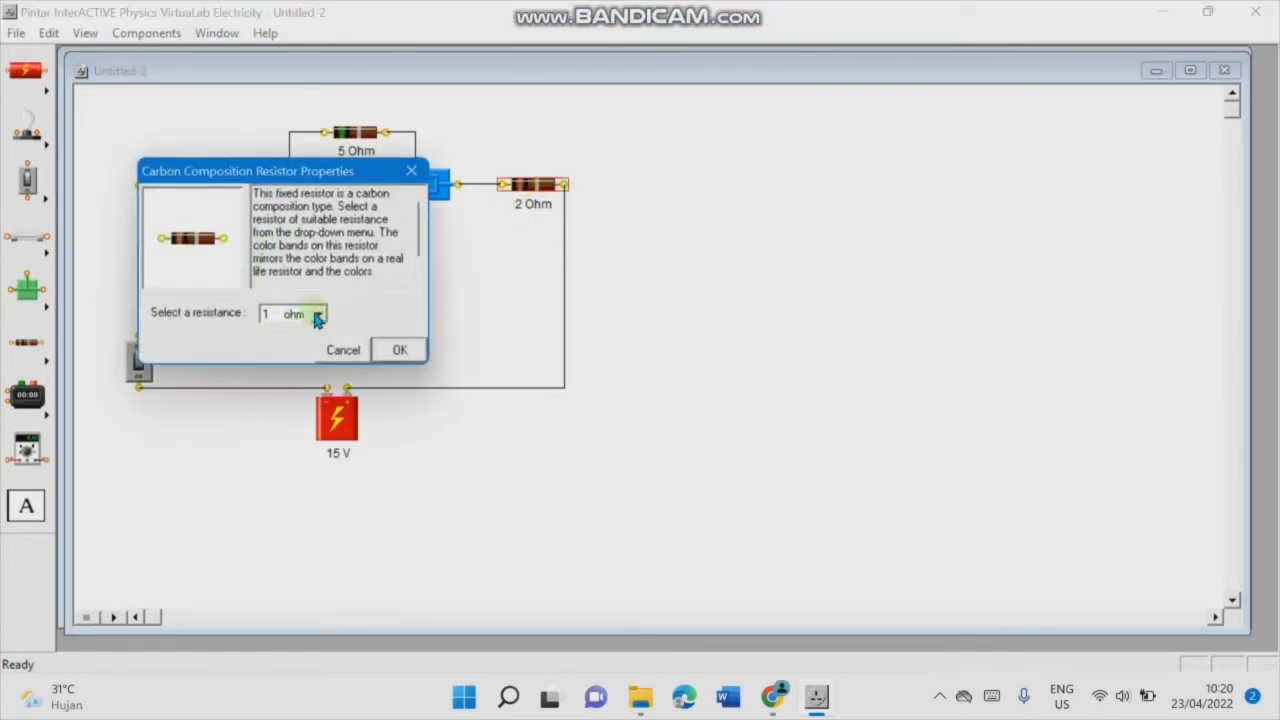
left_click(317, 317)
left_click(290, 342)
left_click(396, 352)
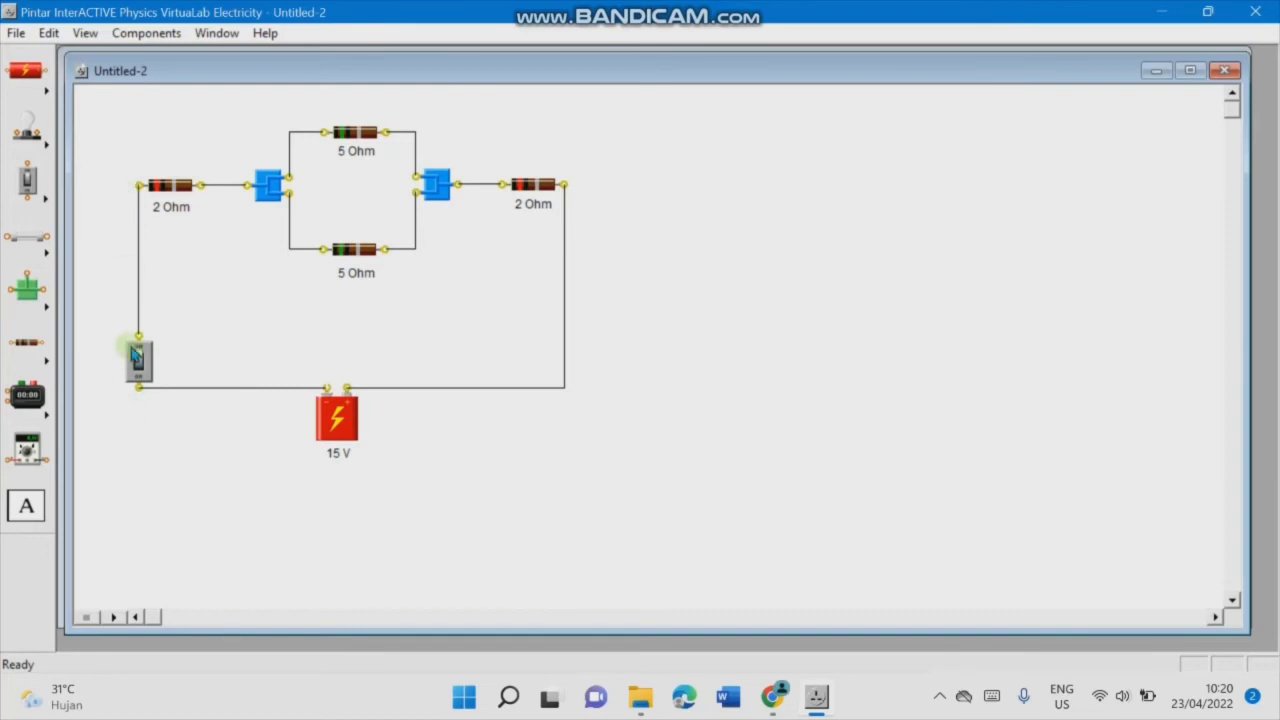
Step: Duplicate the whole circuit with its labels and place the copy to the lower right of the original
left_click_drag(107, 101, 581, 479)
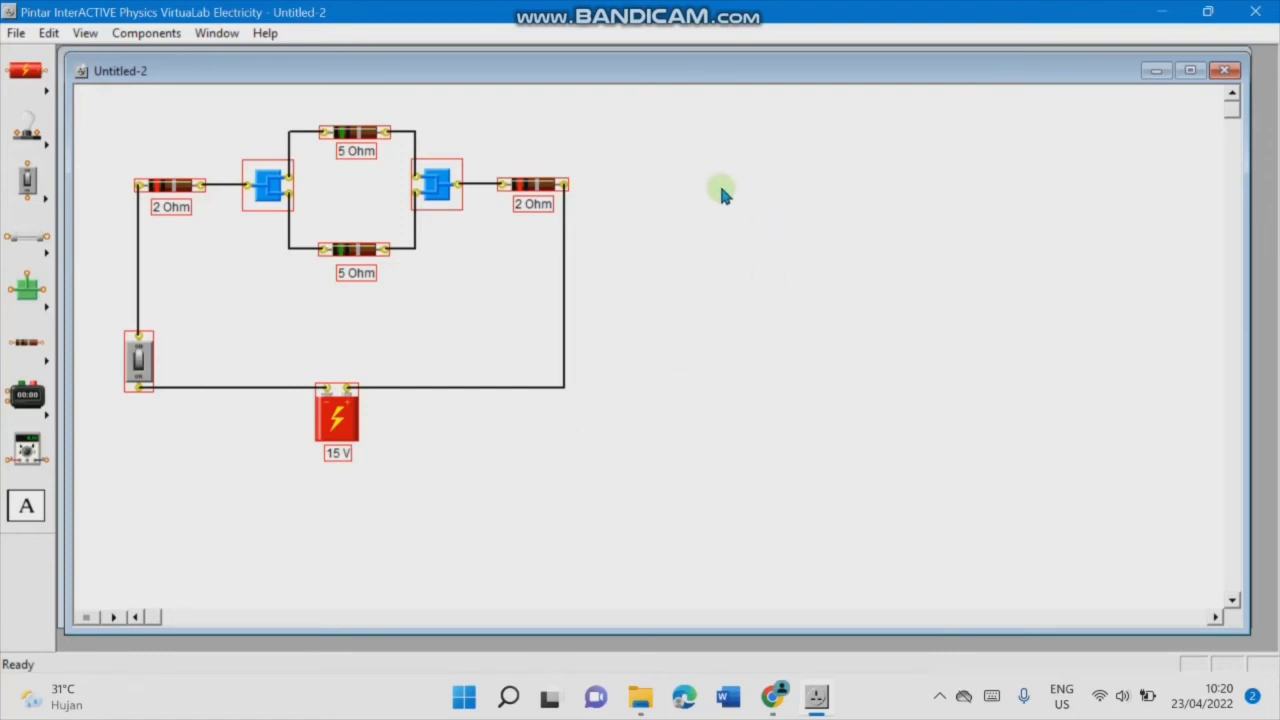
key("ctrl+v")
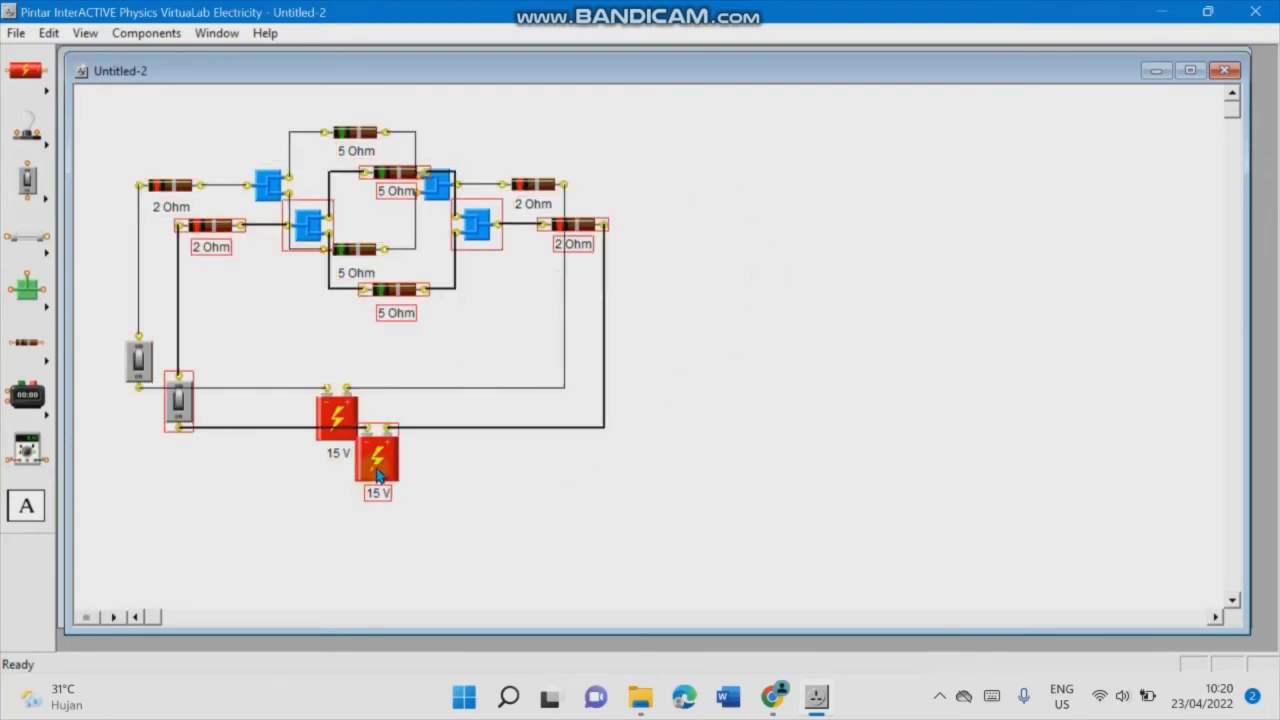
left_click_drag(378, 478, 911, 582)
left_click(610, 510)
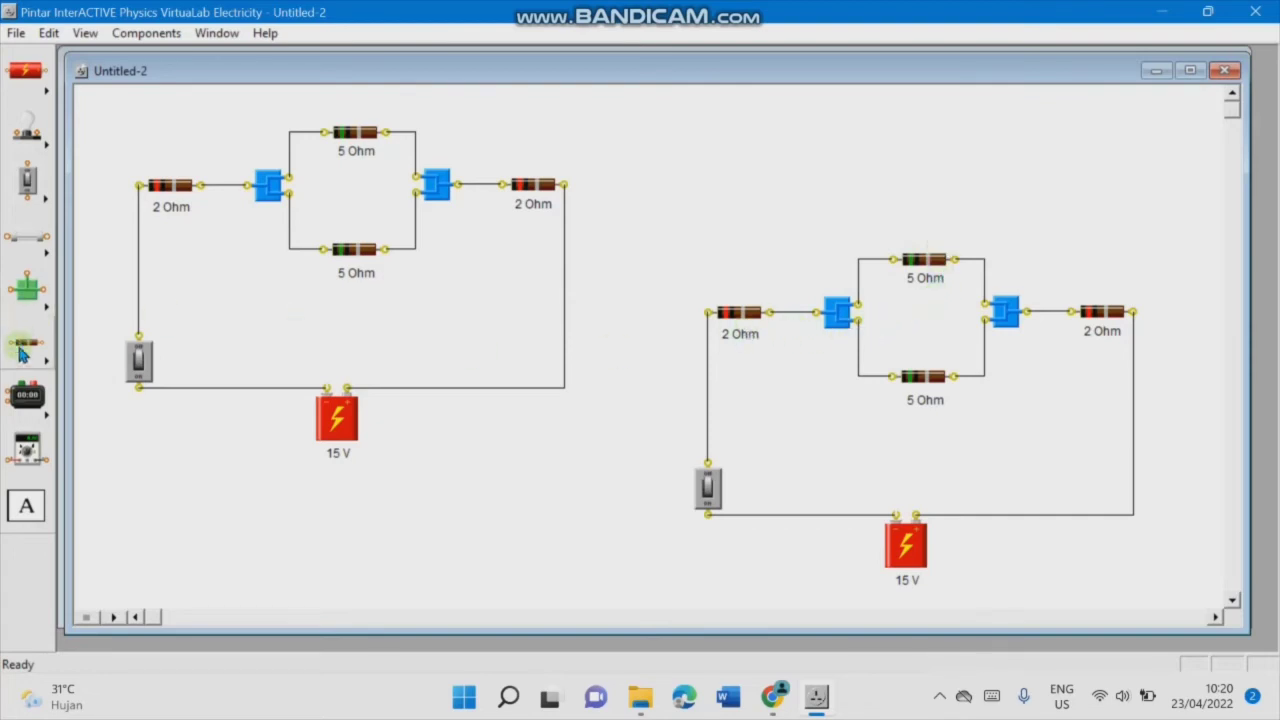
Step: Add a multimeter above the copied circuit's upper 5 Ohm resistor and configure it as a voltmeter reading volts
left_click_drag(27, 450, 920, 205)
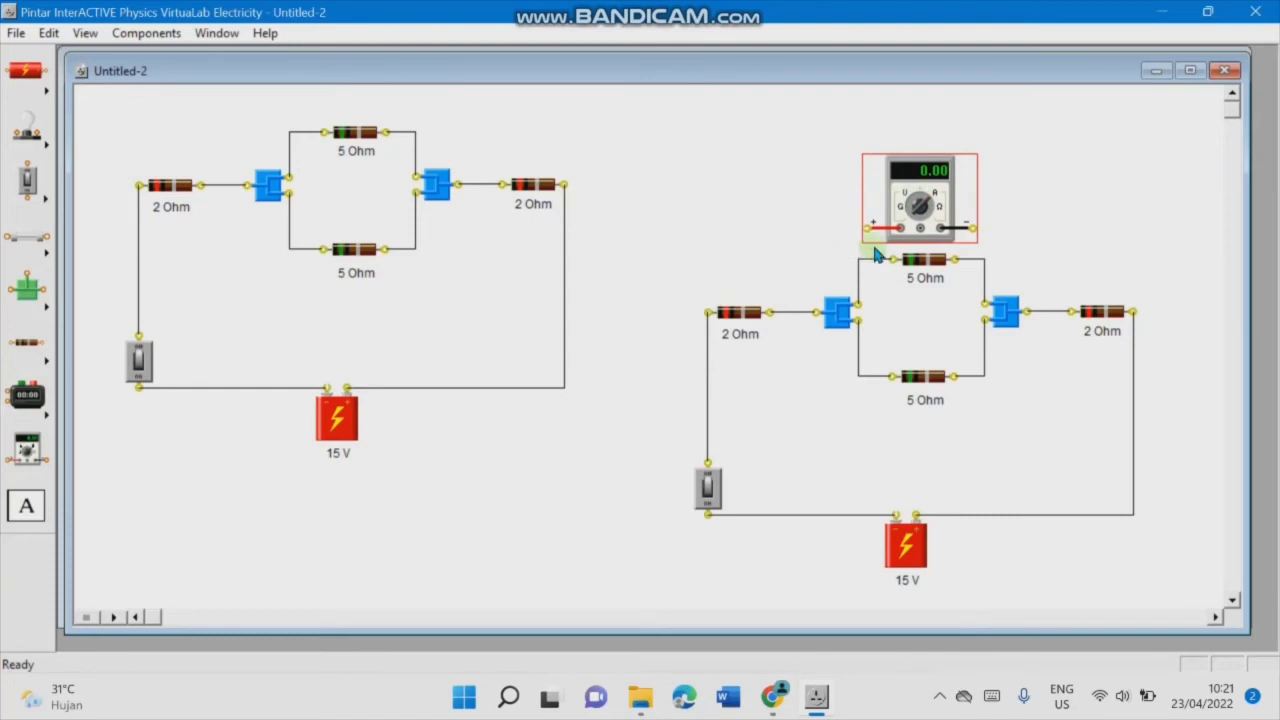
double_click(922, 205)
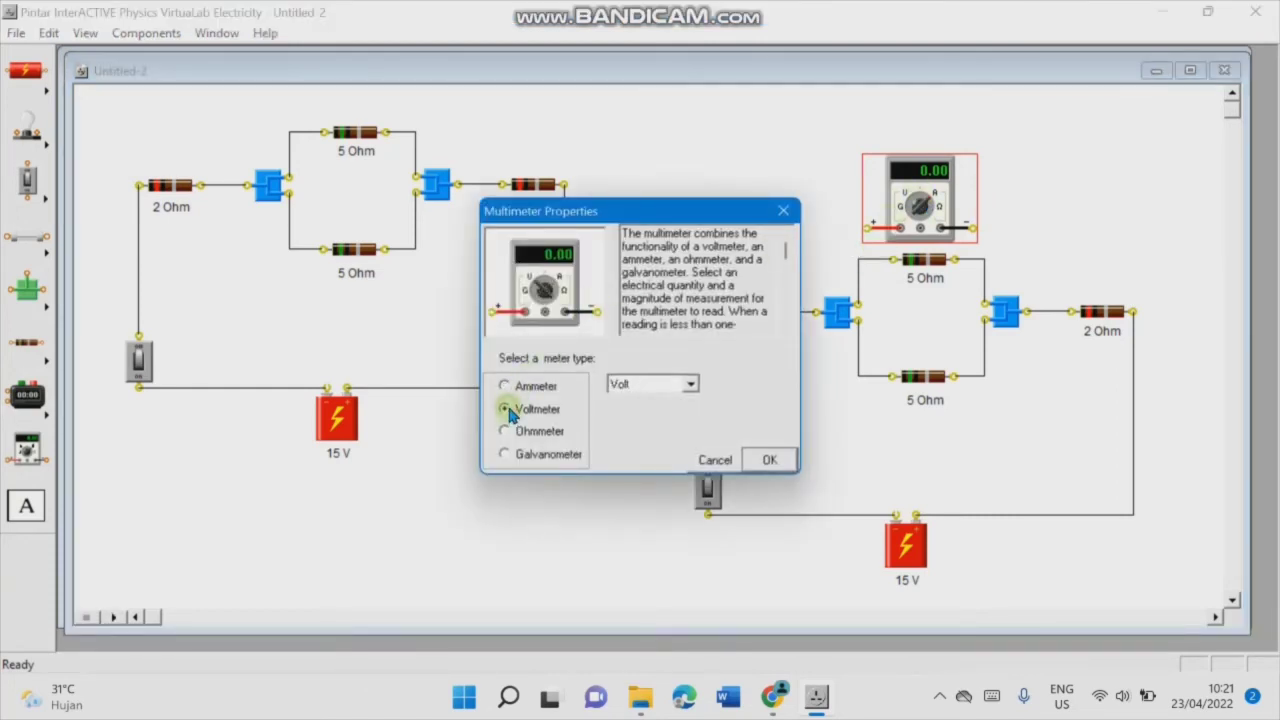
left_click(768, 462)
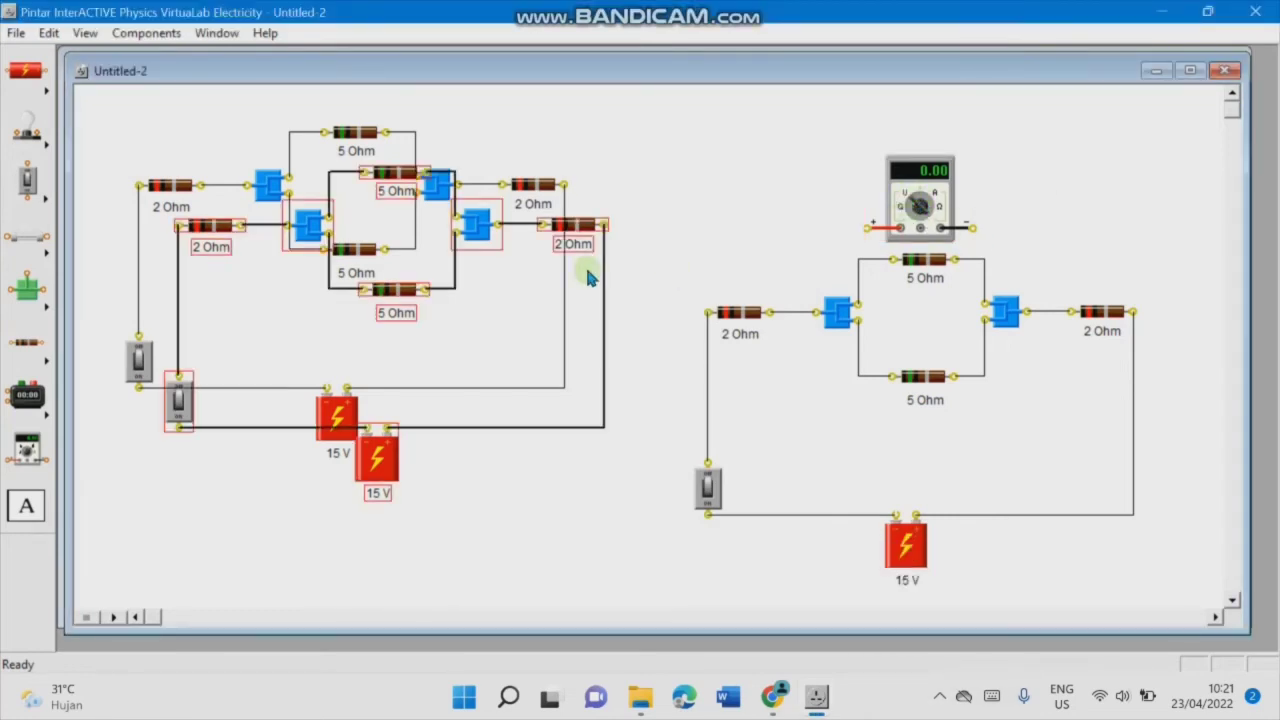
Step: Paste three more multimeters: one below the lower 5 Ohm resistor, one above and one below the rightmost 2 Ohm resistor
left_click(1080, 186)
key("ctrl+v")
left_click_drag(961, 246, 925, 467)
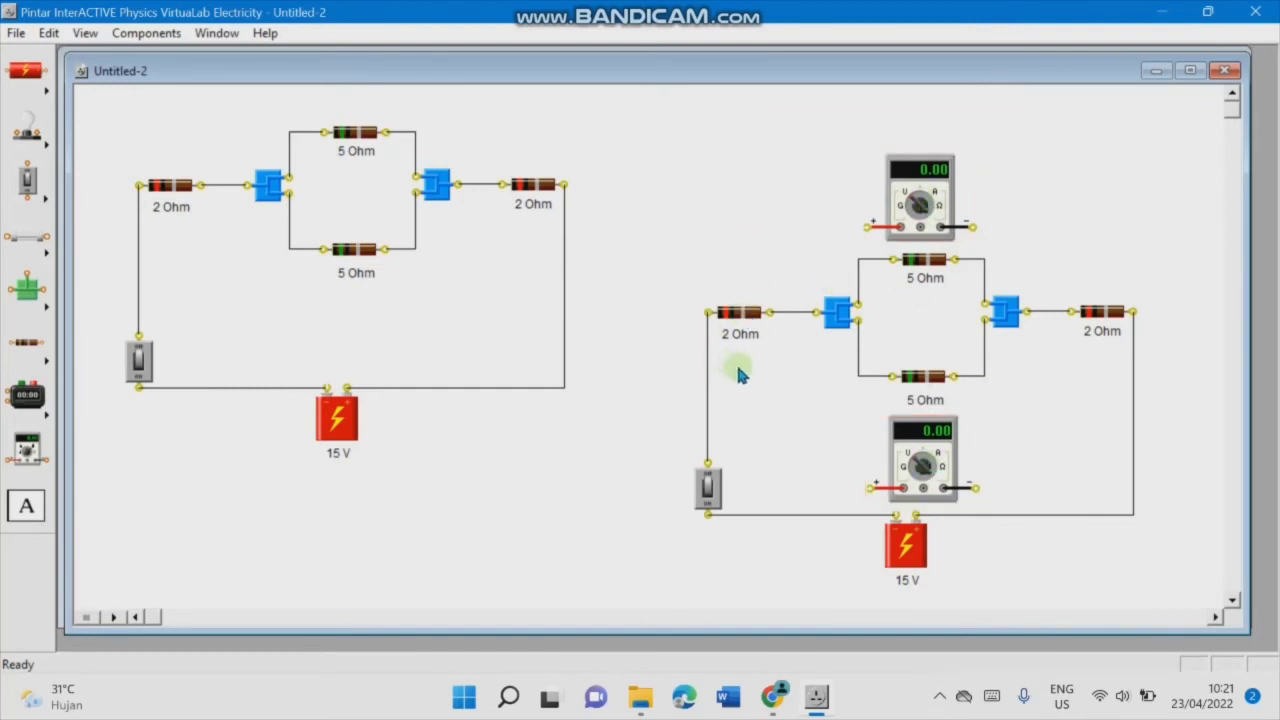
key("ctrl+v")
left_click_drag(976, 254, 1076, 255)
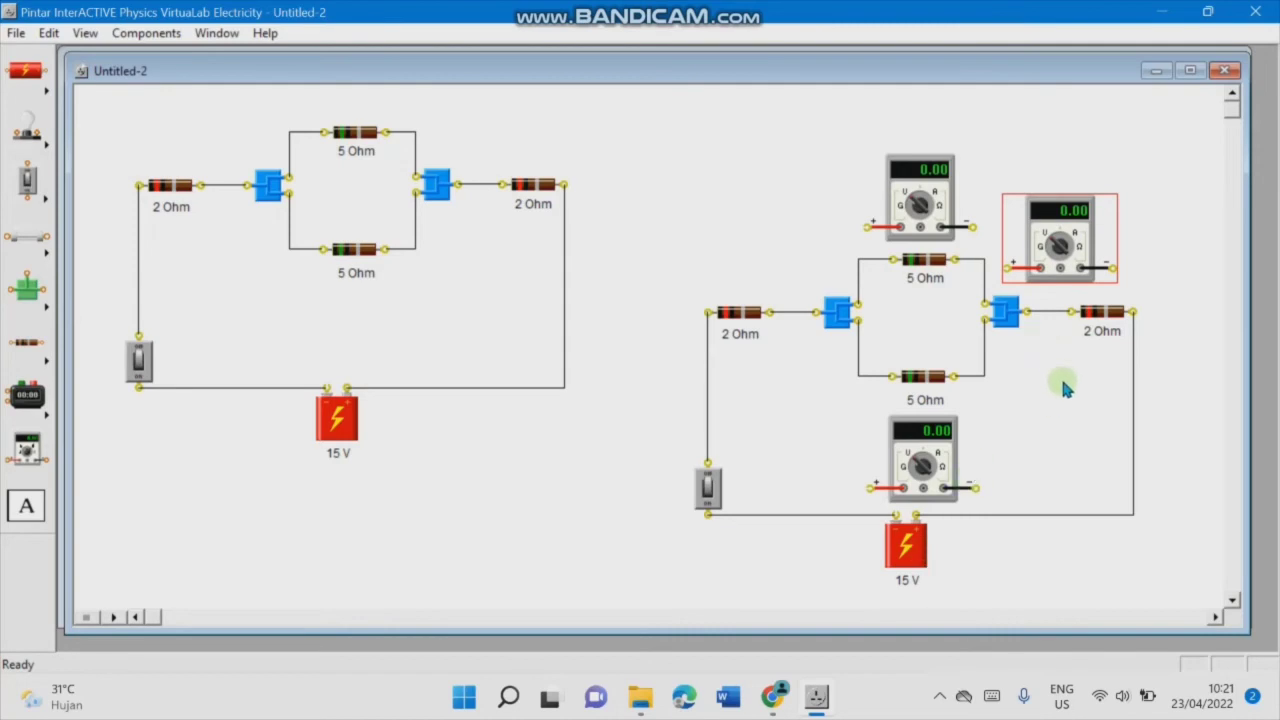
key("ctrl+v")
left_click_drag(976, 284, 1079, 446)
Step: Shift the multimeter above the upper 5 Ohm resistor higher and nudge the one below the lower 5 Ohm resistor up slightly
scroll(435, 617, "right", 5)
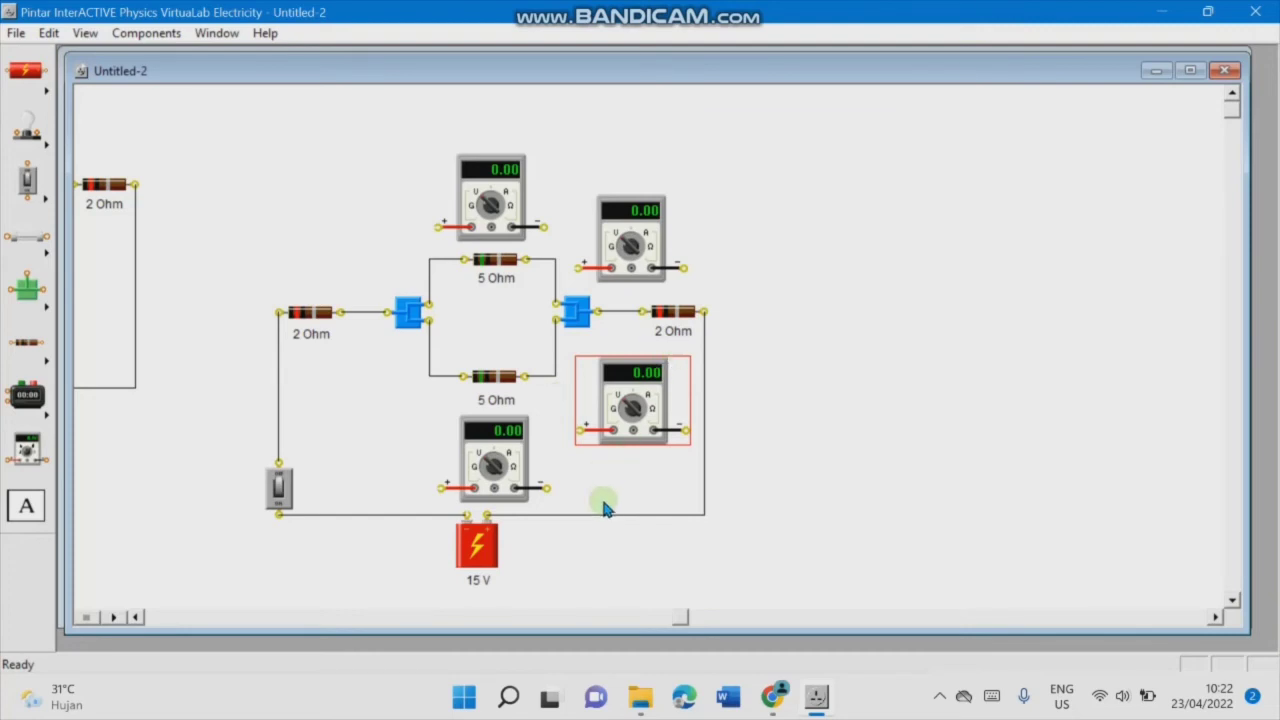
left_click_drag(506, 208, 512, 188)
left_click_drag(499, 465, 499, 458)
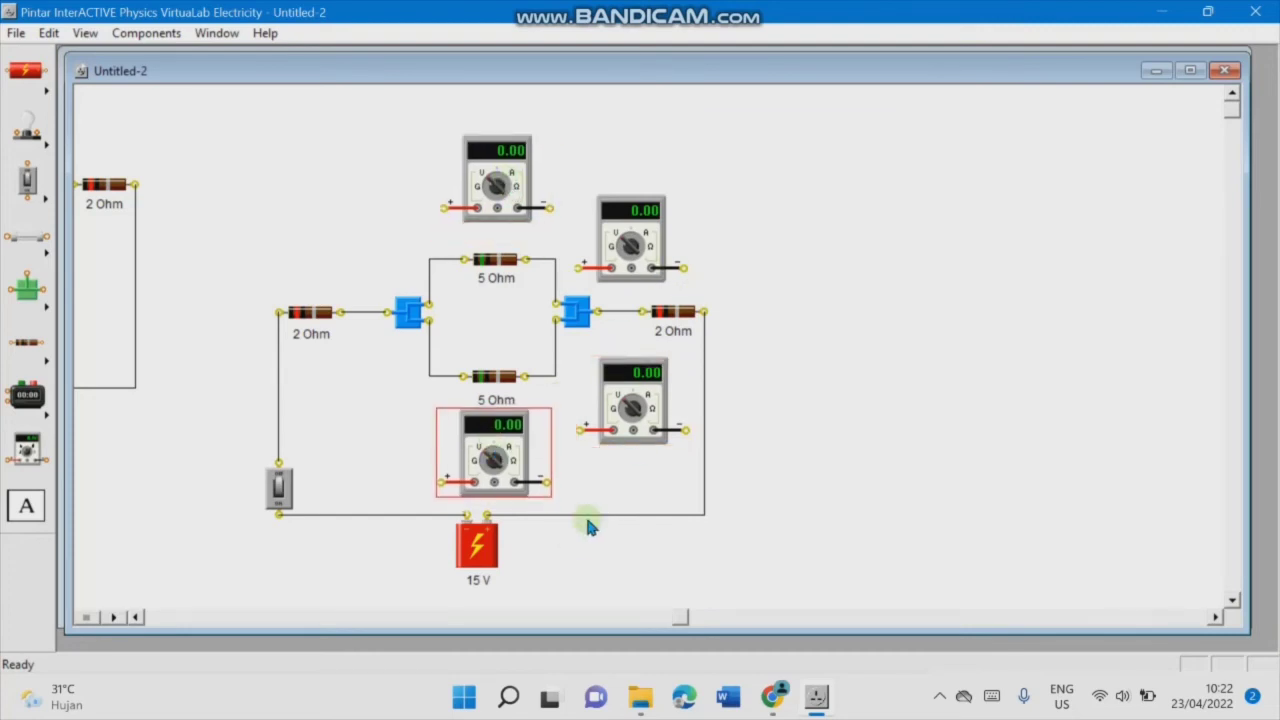
Step: Delete the copied circuit's wires around the battery and switch, and the wire between the left 2 Ohm resistor and its junction
left_click(633, 516)
key("Delete")
left_click(417, 518)
key("Delete")
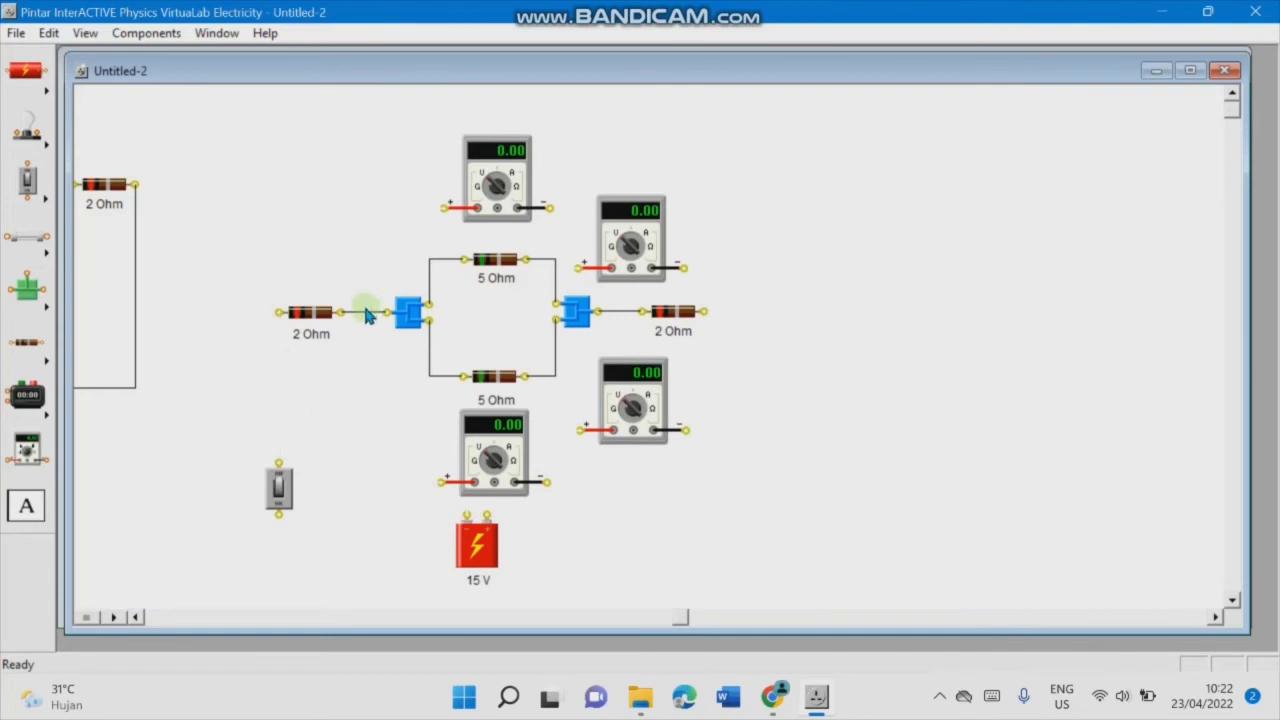
left_click(367, 315)
key("Delete")
Step: Delete the four wires joining the two parallel 5 Ohm resistors to the blue junctions
left_click(445, 259)
key("Delete")
left_click(556, 263)
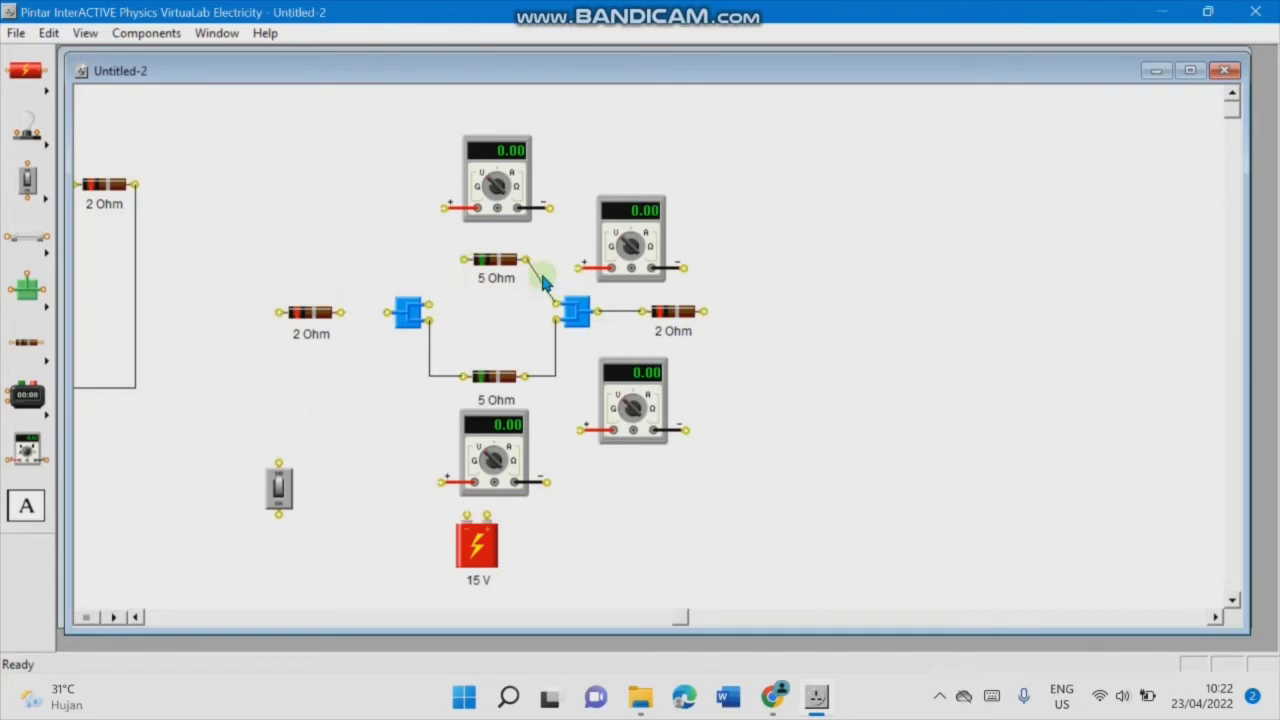
key("Delete")
left_click(553, 372)
key("Delete")
left_click(449, 350)
key("Delete")
Step: Clear space around the parallel resistors by moving the right junction with its 2 Ohm resistor far right and the left junction down
left_click_drag(510, 184, 277, 178)
left_click_drag(609, 257, 580, 248)
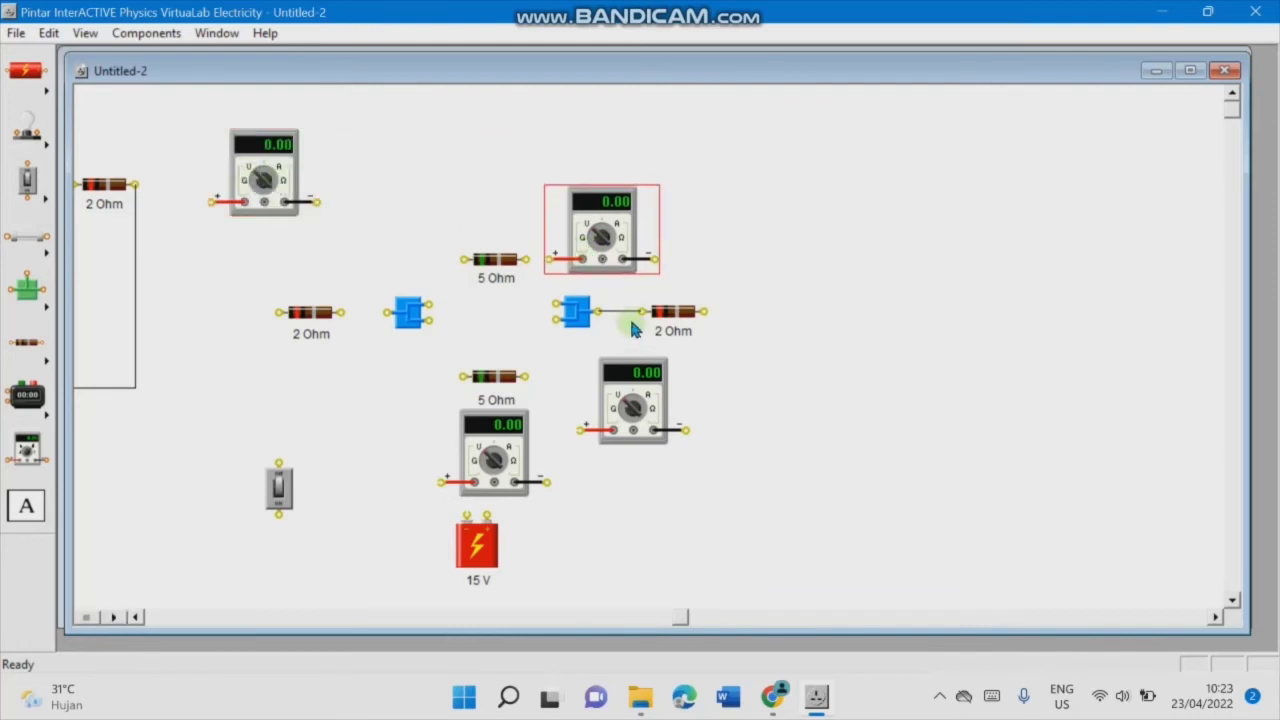
left_click_drag(534, 284, 732, 328)
left_click_drag(617, 313, 917, 298)
left_click_drag(268, 177, 502, 163)
left_click_drag(601, 235, 623, 236)
left_click_drag(411, 319, 372, 431)
Step: Add a green three-way junction just left of the upper 5 Ohm resistor
left_click(45, 306)
left_click(95, 292)
left_click(409, 260)
left_click_drag(432, 262, 432, 262)
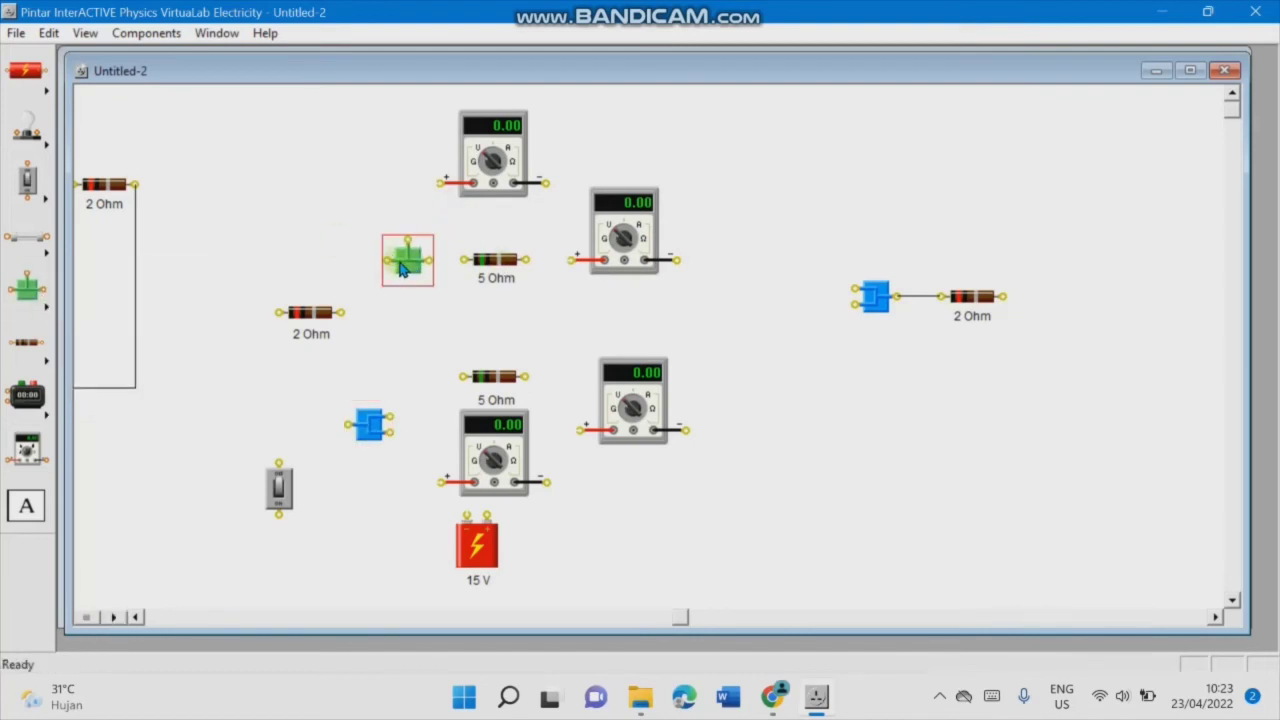
Step: Copy the green junction to the right side of the upper 5 Ohm resistor and shift the neighbouring multimeter further right
key("ctrl+c")
left_click(541, 318)
key("ctrl+v")
left_click_drag(449, 305, 577, 315)
left_click_drag(615, 262, 686, 255)
left_click_drag(587, 312, 594, 261)
left_click(675, 246)
left_click_drag(675, 246, 681, 251)
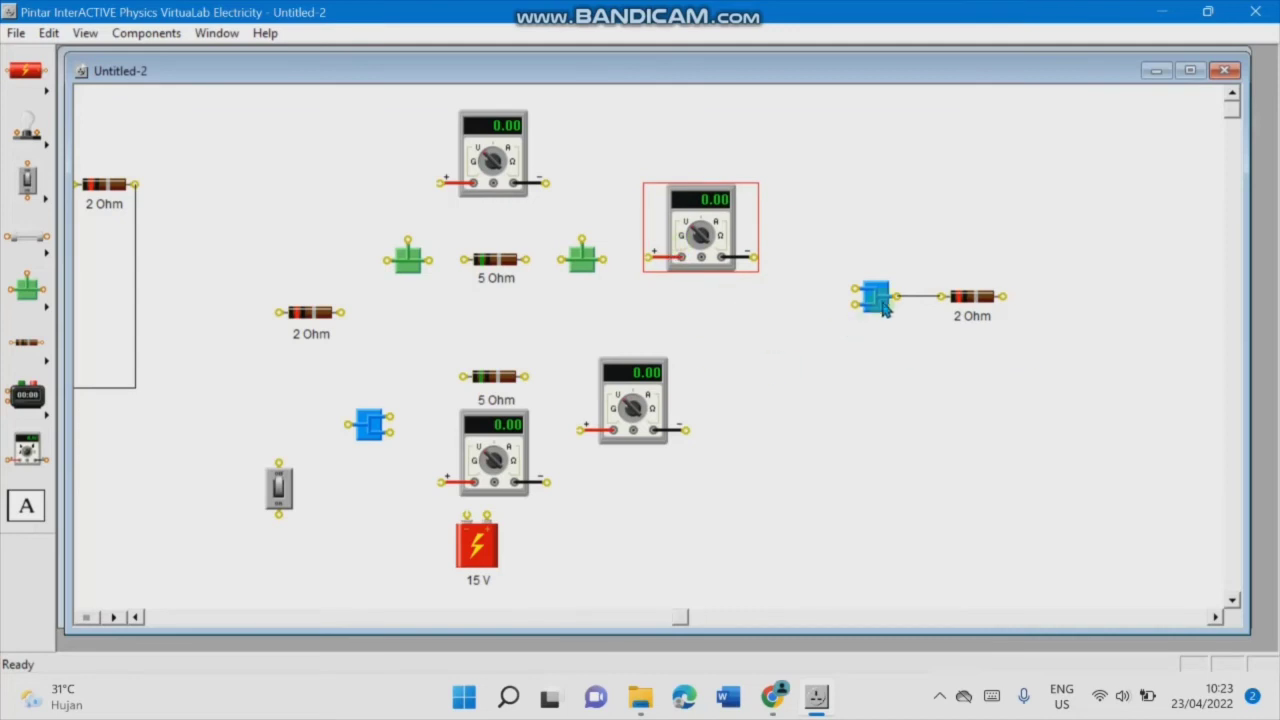
Step: Bring the right blue junction and its 2 Ohm resistor closer to the multimeters and move the labelled battery to the lower right
left_click_drag(829, 257, 1034, 343)
left_click_drag(886, 311, 785, 342)
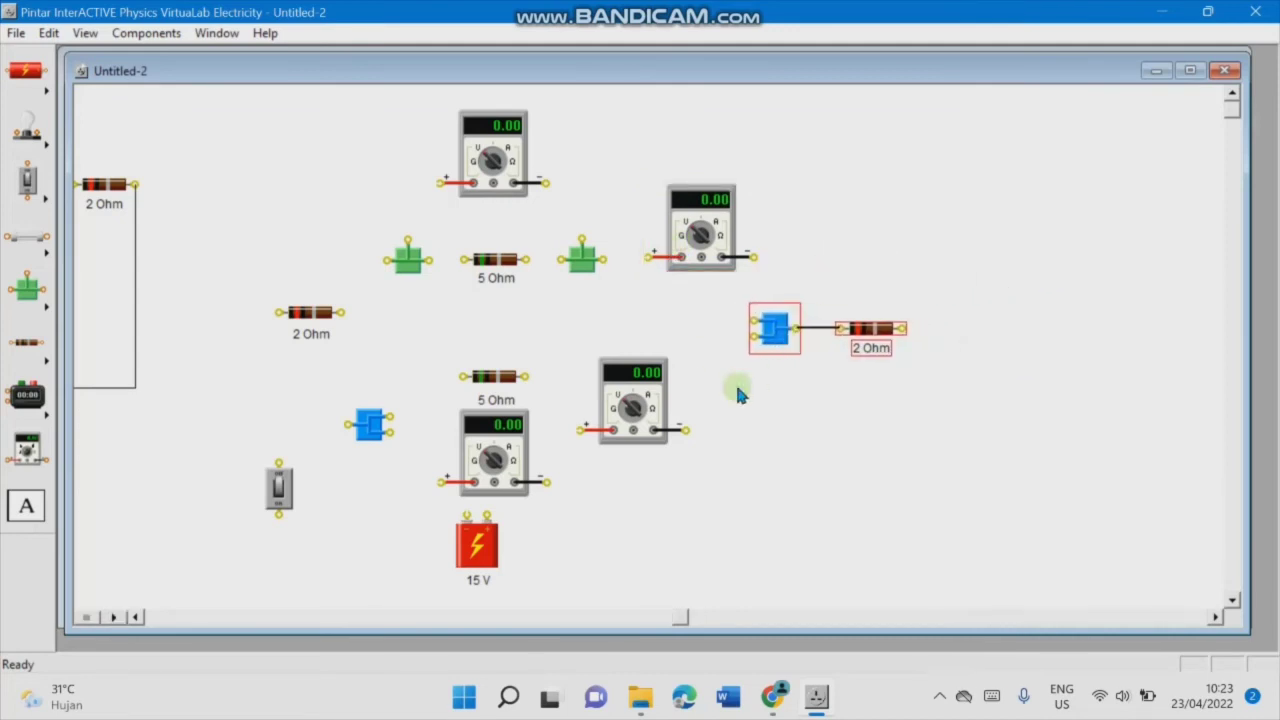
left_click_drag(428, 506, 538, 597)
left_click_drag(478, 546, 1022, 535)
Step: Lower the bottom multimeter and move the lower 5 Ohm resistor with its label down above it
left_click_drag(497, 461, 499, 498)
left_click_drag(449, 357, 528, 414)
left_click_drag(502, 403, 504, 428)
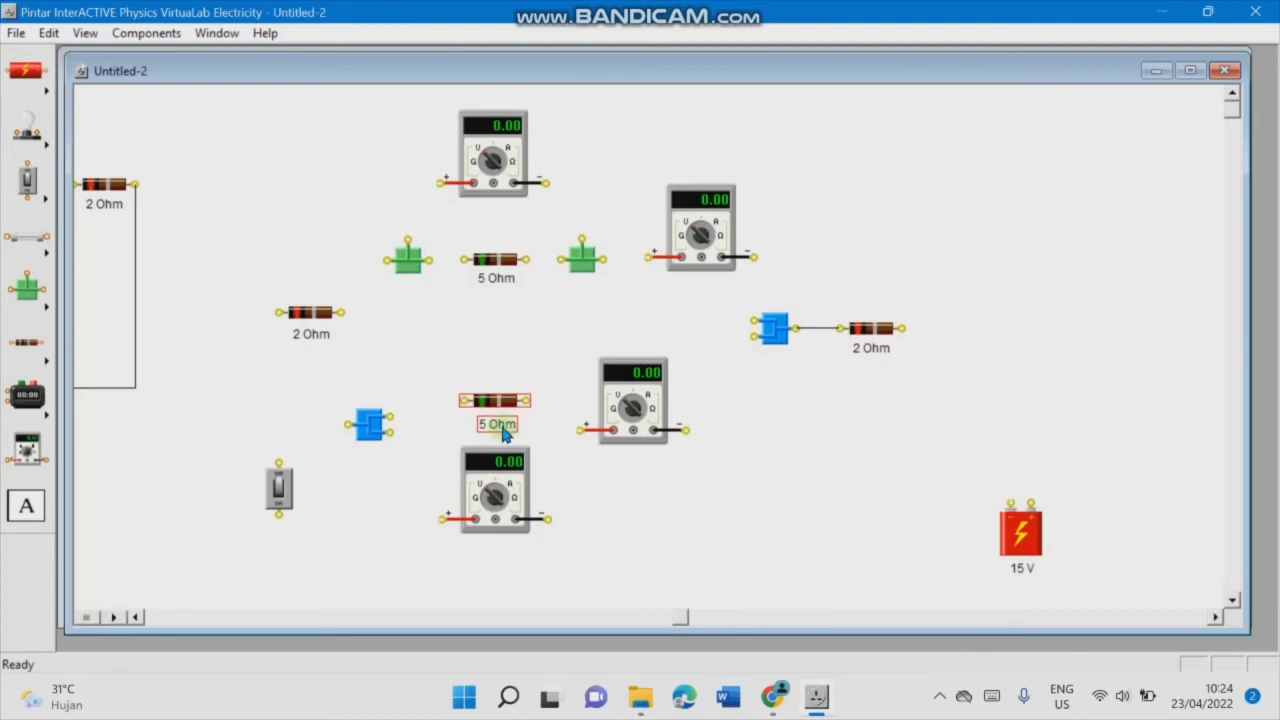
Step: Align the lower right multimeter beneath the upper one and place the blue junctions beside the right multimeters and the left 2 Ohm resistor
left_click_drag(622, 424, 688, 395)
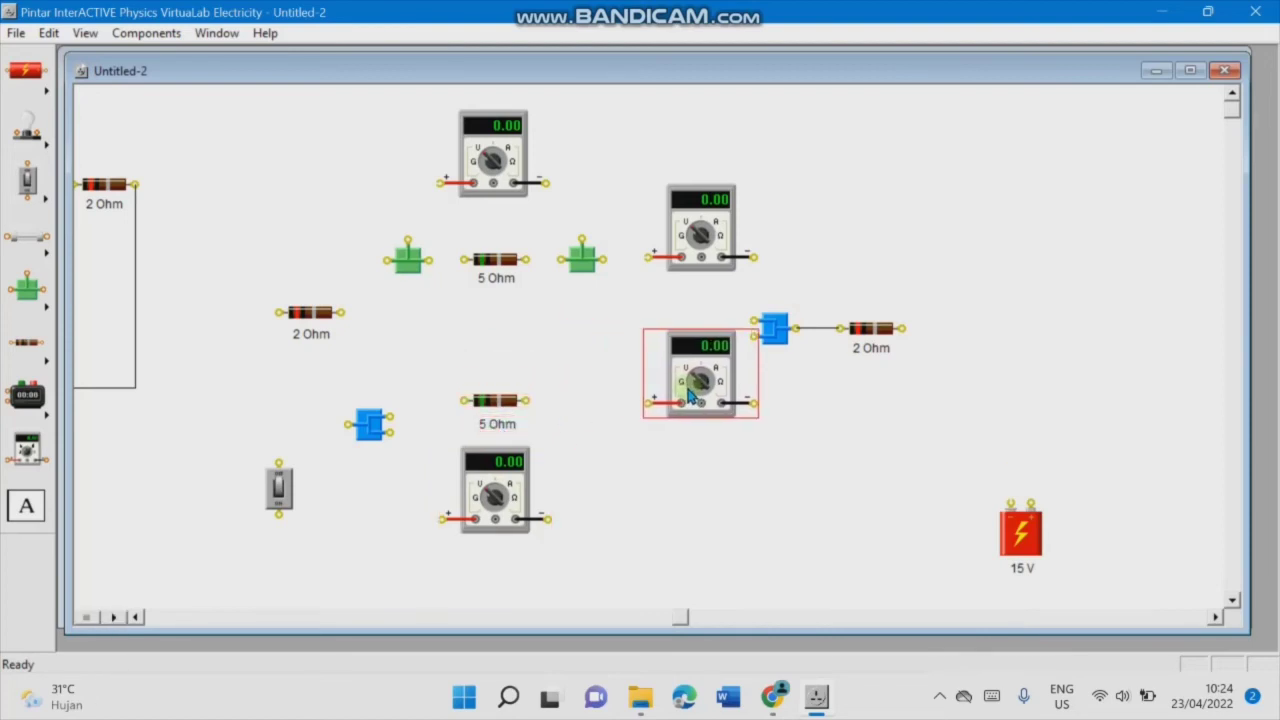
left_click_drag(754, 286, 806, 354)
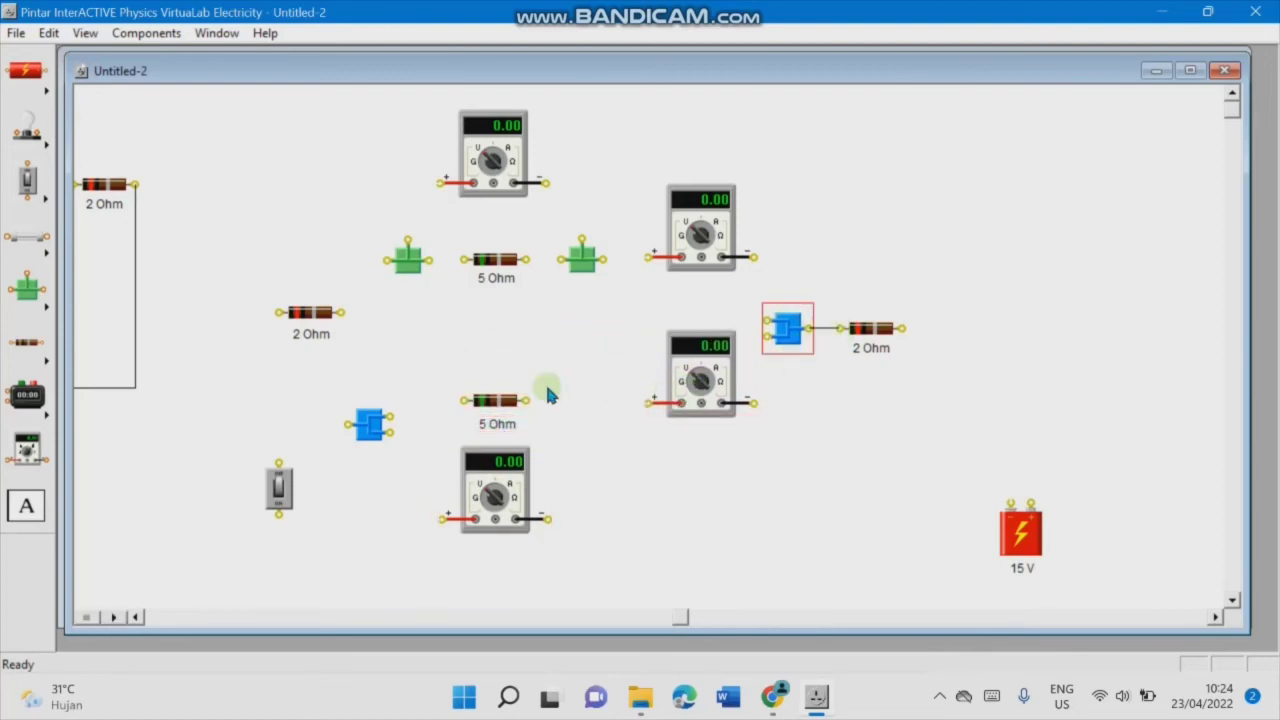
left_click_drag(370, 424, 380, 328)
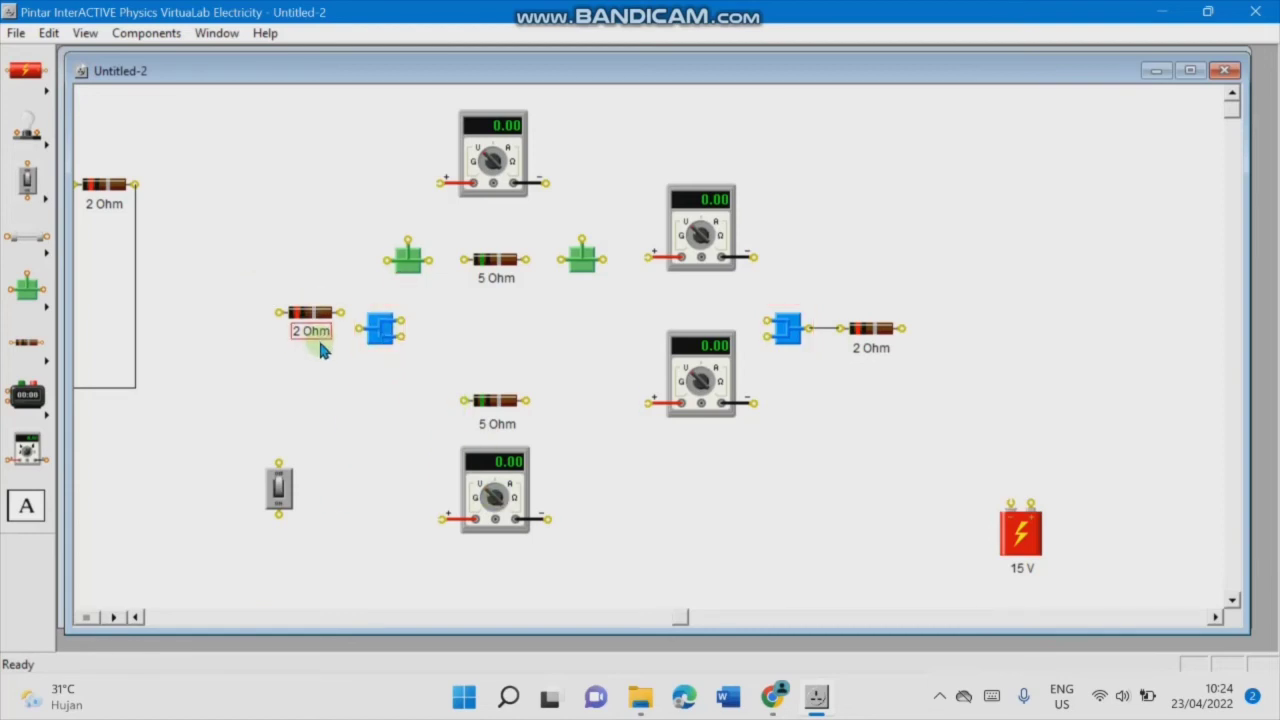
Step: Align the left 2 Ohm resistor with the left blue junction and bring the resistor labels closer beneath their resistors
left_click_drag(252, 295, 315, 339)
left_click_drag(307, 331, 295, 349)
left_click_drag(383, 335, 372, 336)
left_click_drag(872, 353, 872, 349)
left_click_drag(509, 279, 509, 273)
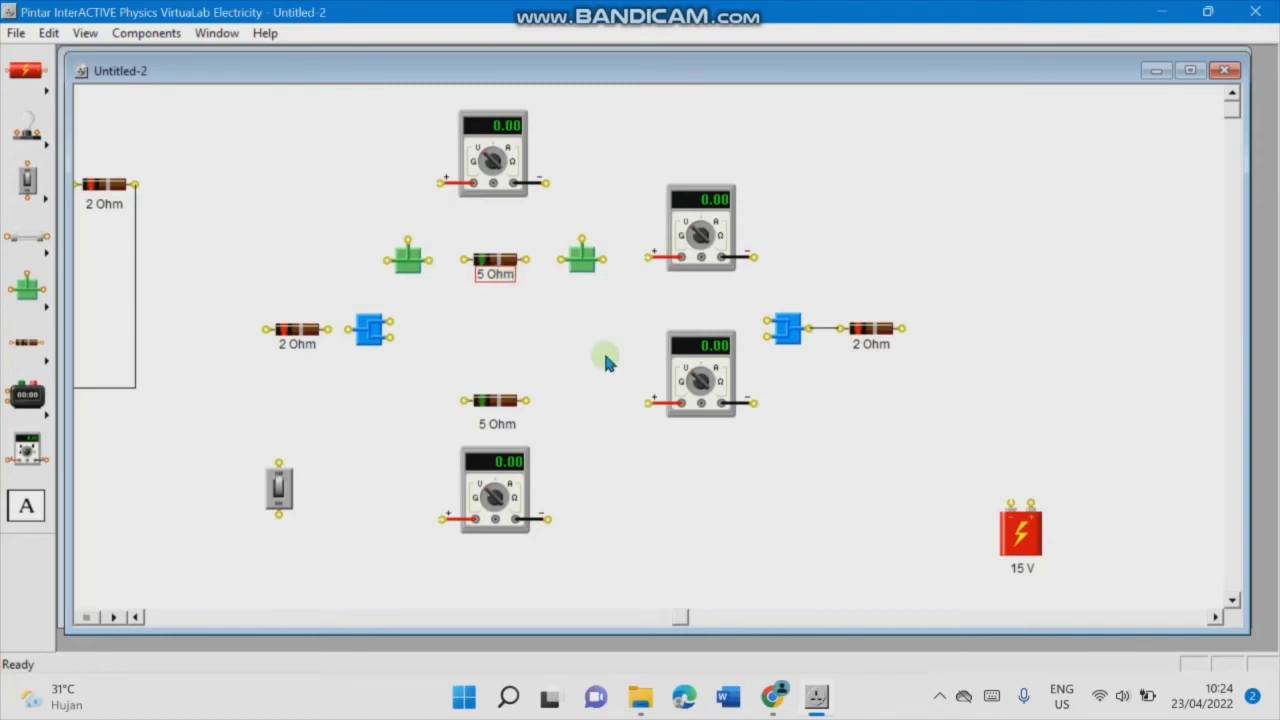
left_click_drag(505, 429, 505, 424)
Step: Copy the green junctions and place the copies on both sides of the lower 5 Ohm resistor
left_click(421, 278)
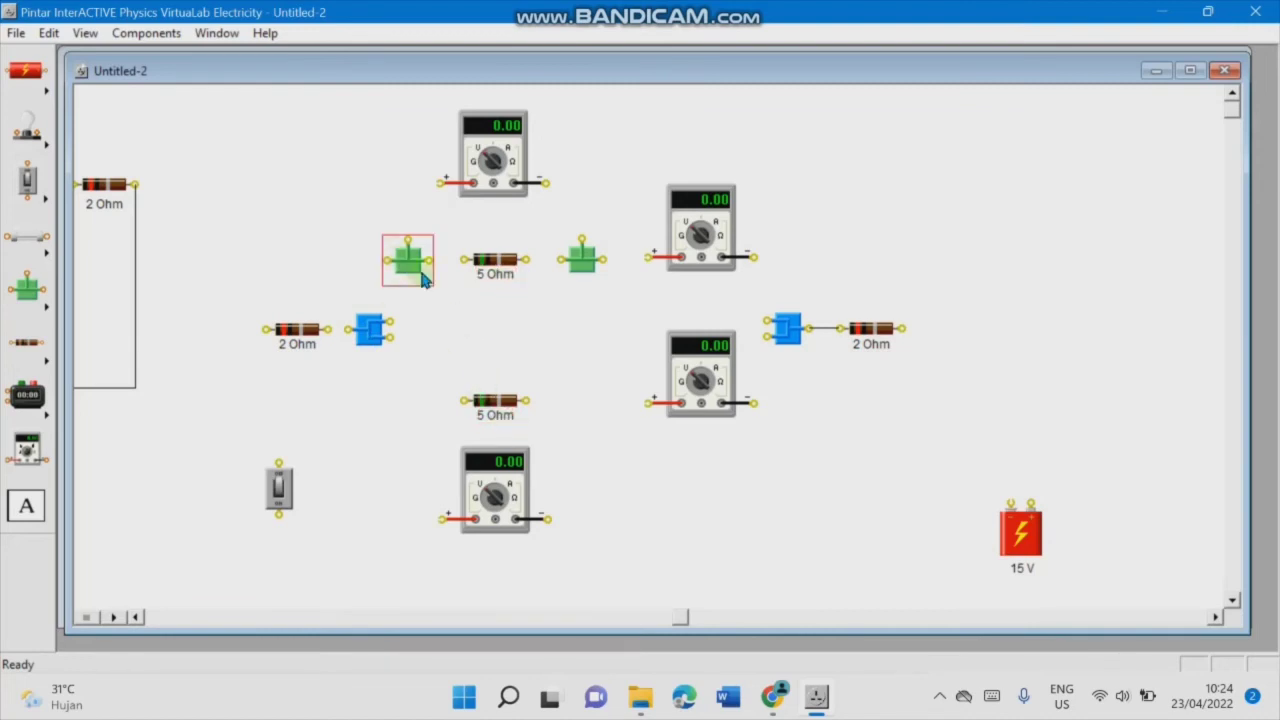
key("ctrl+c")
key("ctrl+v")
left_click_drag(449, 352, 409, 414)
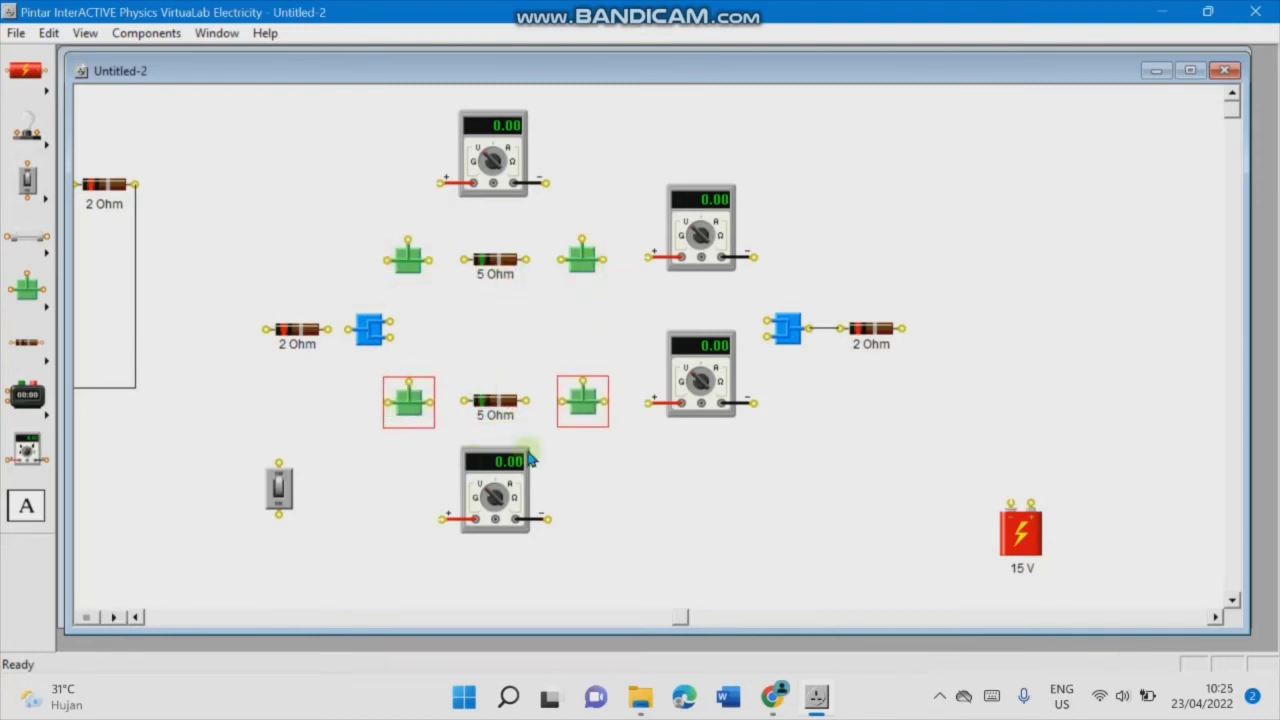
left_click(426, 457)
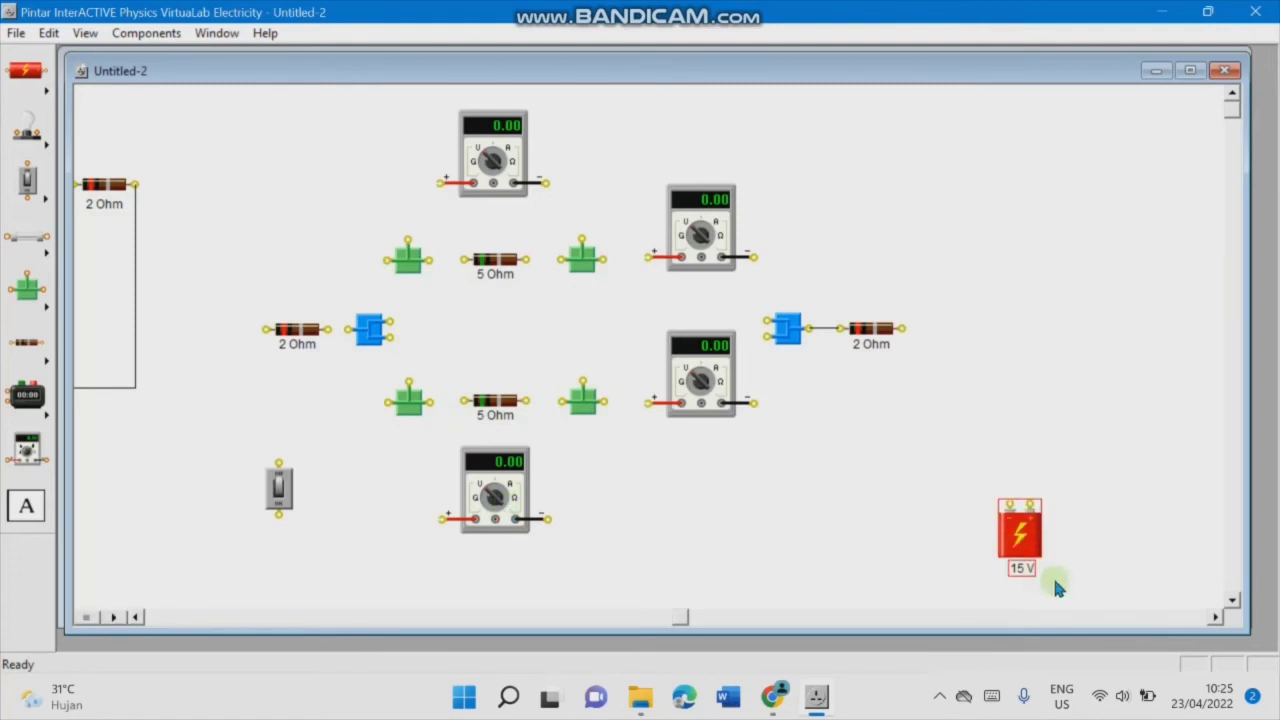
Step: Move the labelled 15 V battery beneath the bottom multimeter and lower the switch
left_click_drag(1020, 546, 496, 593)
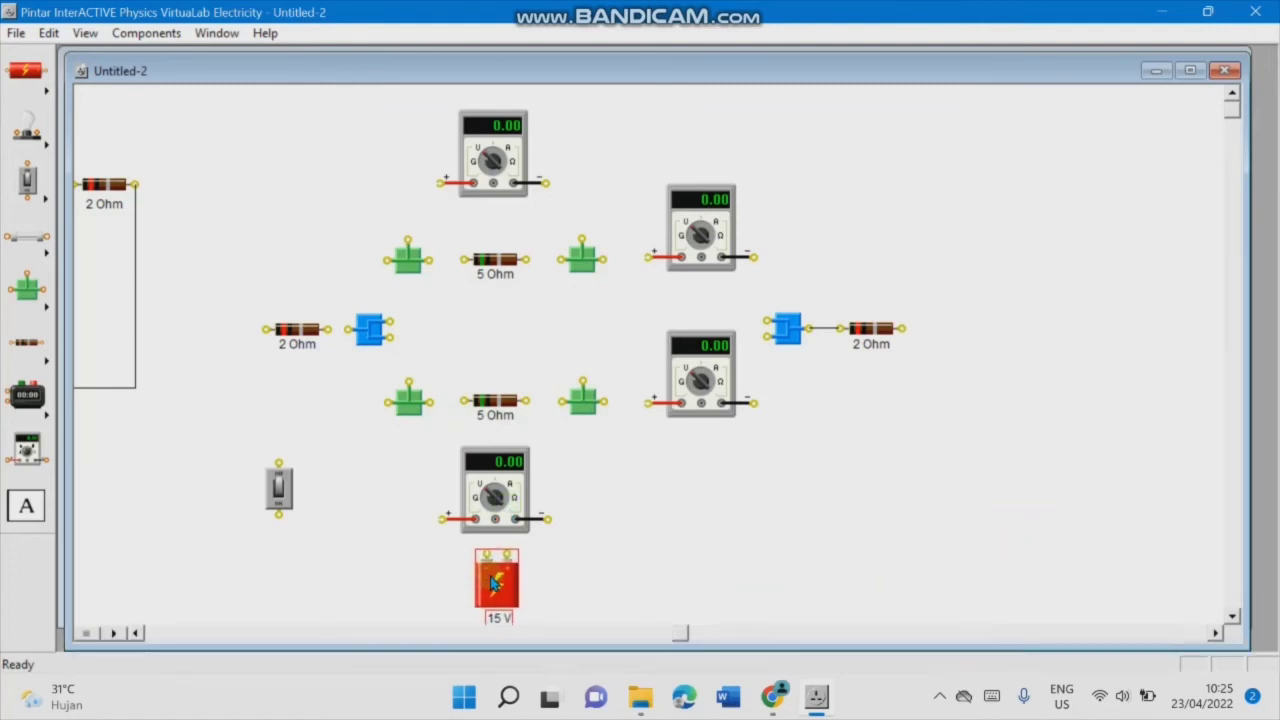
left_click_drag(278, 488, 275, 550)
Step: Wire the upper 5 Ohm resistor between its green junctions and connect the top multimeter in parallel with it
left_click_drag(430, 259, 561, 259)
left_click_drag(408, 240, 441, 182)
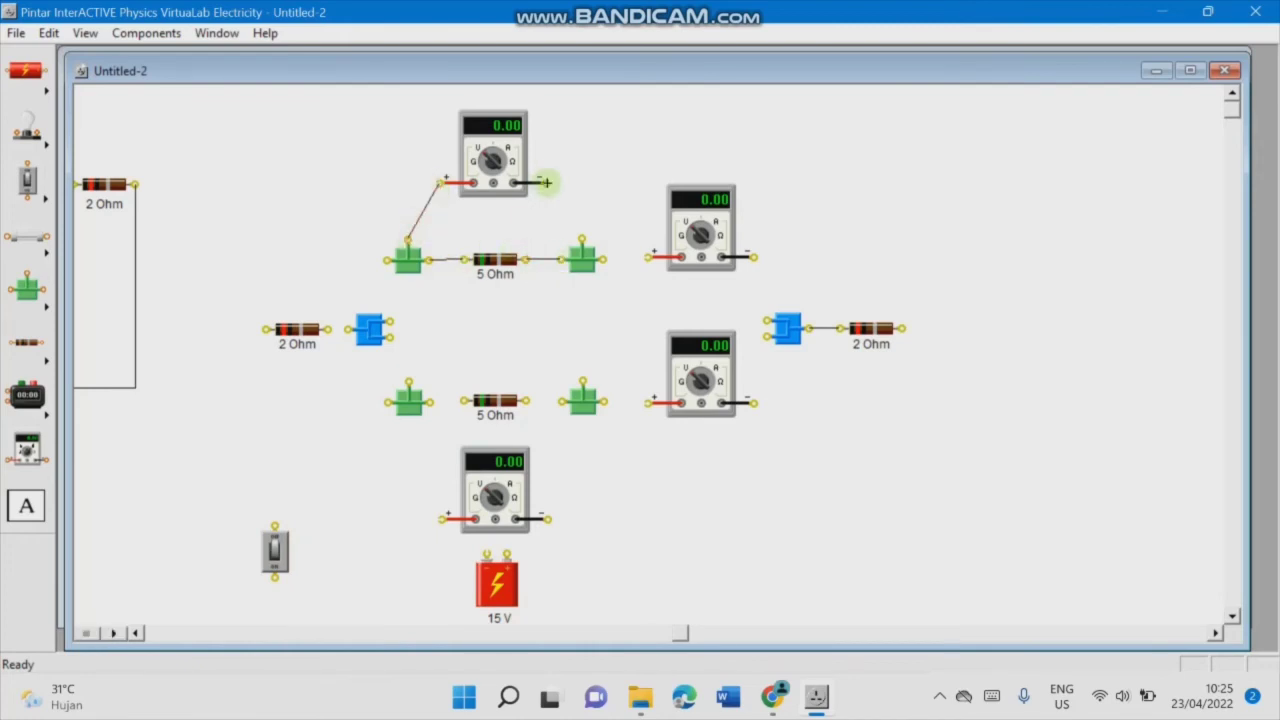
left_click_drag(546, 182, 581, 242)
left_click_drag(546, 182, 581, 242)
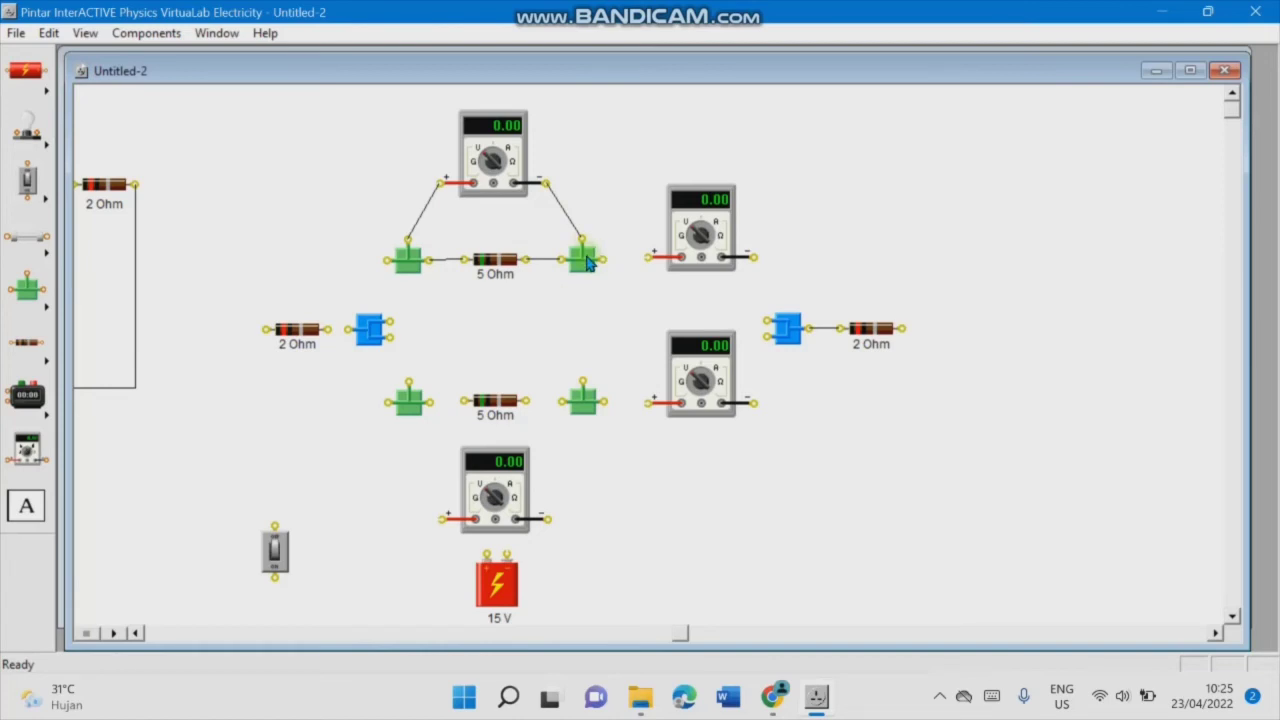
Step: Wire both right multimeters between the right green junctions and the right blue junction
left_click_drag(605, 259, 648, 257)
left_click_drag(754, 257, 754, 402)
left_click_drag(648, 401, 605, 401)
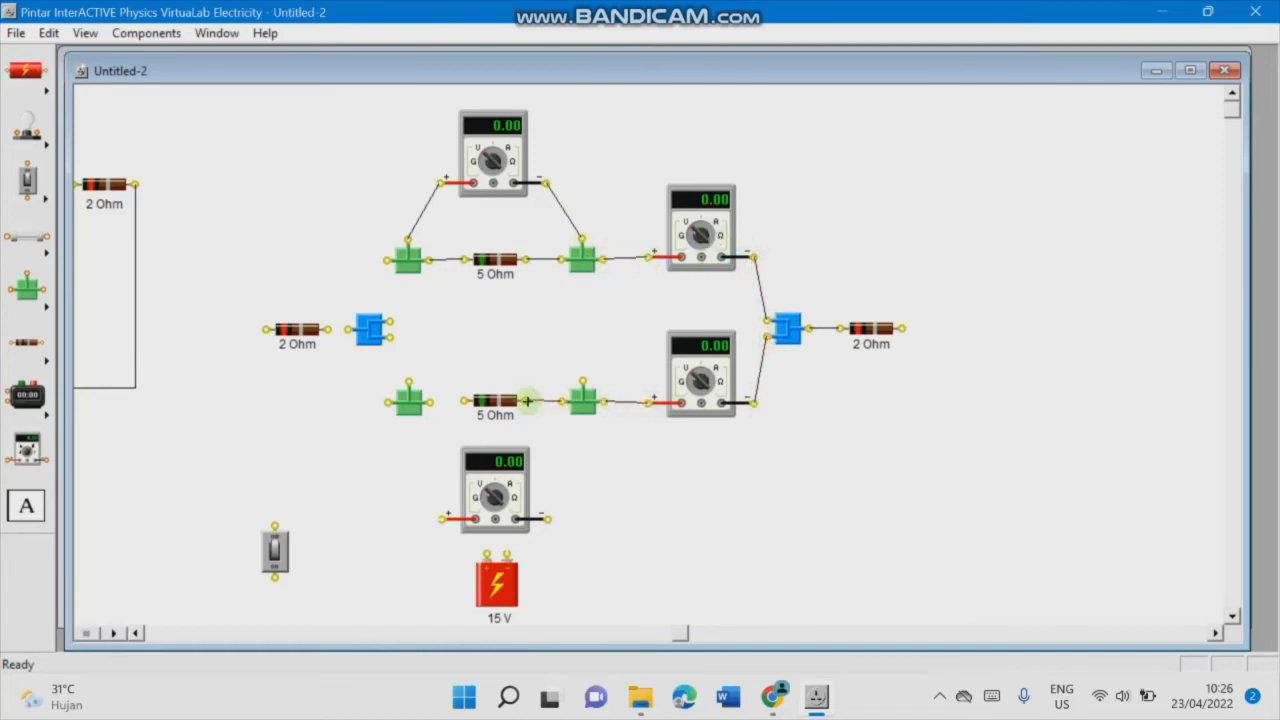
Step: Delete the wires at the lower right green junction and turn both lower green junctions to face downward
left_click(628, 402)
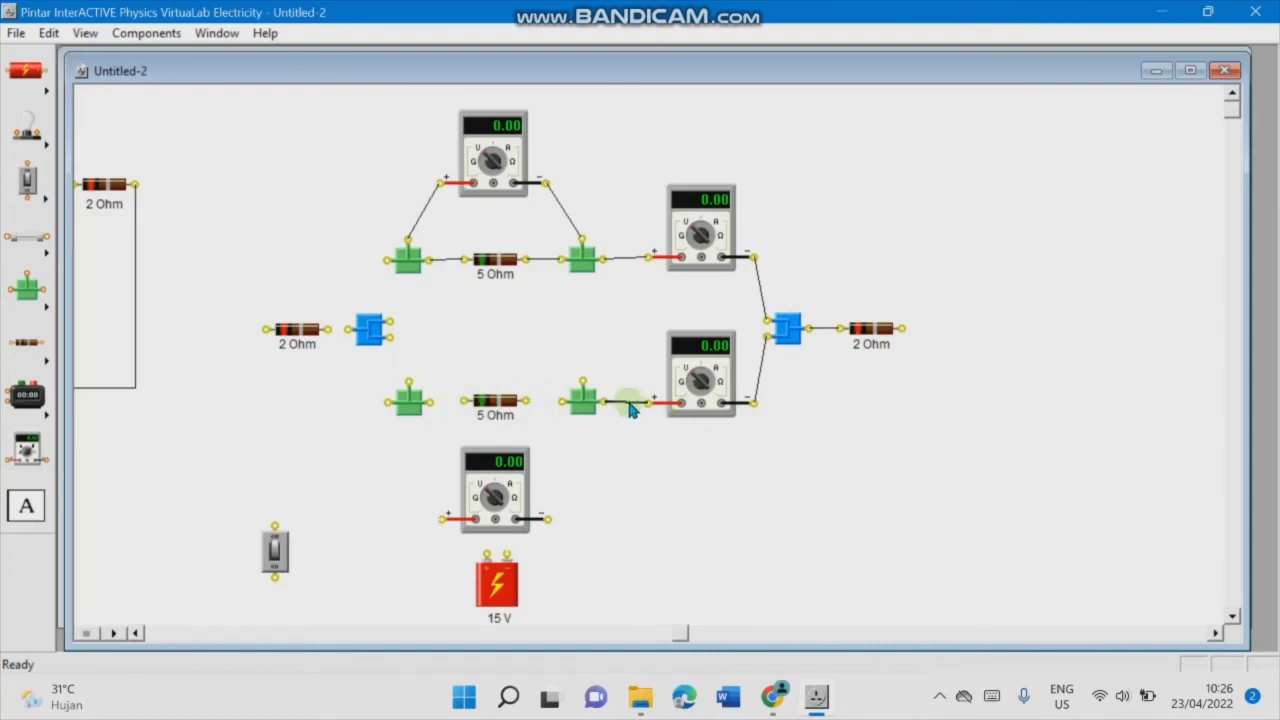
key("Delete")
left_click(584, 404)
key("space")
left_click(404, 410)
key("space")
left_click(607, 472)
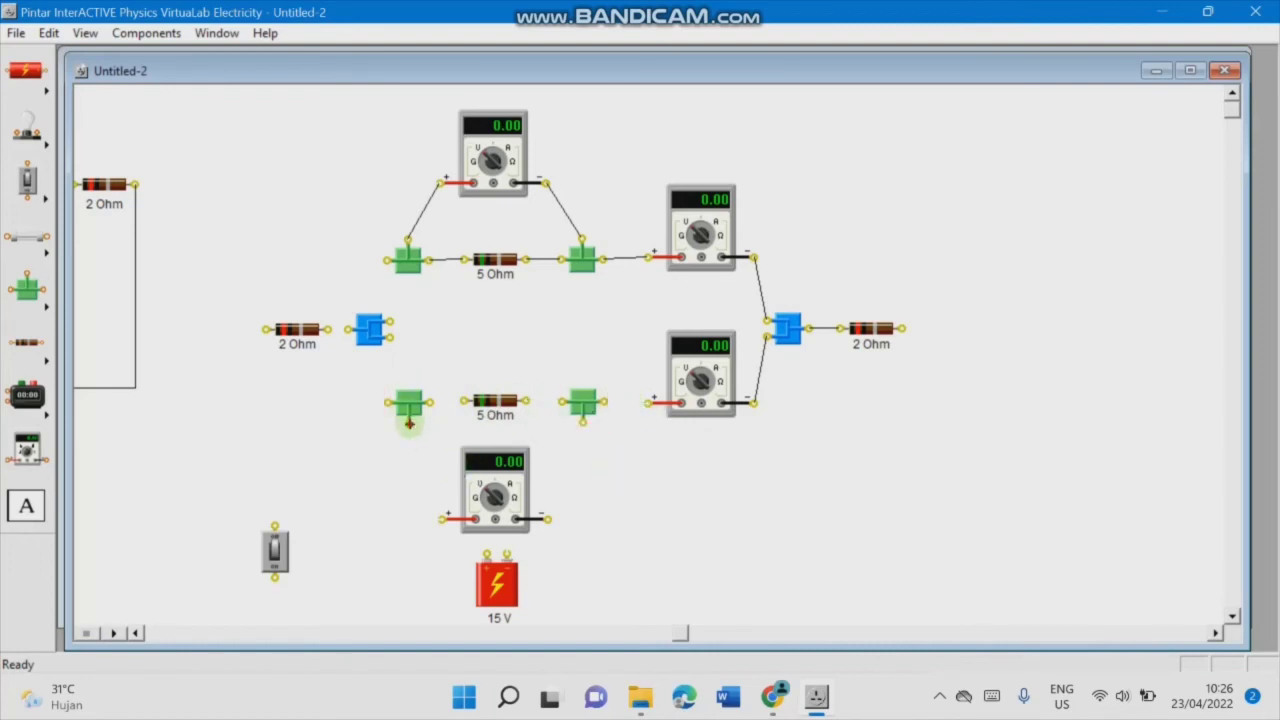
Step: Connect the bottom multimeter in parallel with the lower 5 Ohm resistor and wire that branch to the lower right multimeter
left_click_drag(408, 423, 441, 519)
mouse_move(430, 401)
left_mouse_down()
mouse_move(548, 410)
mouse_move(548, 518)
left_mouse_up()
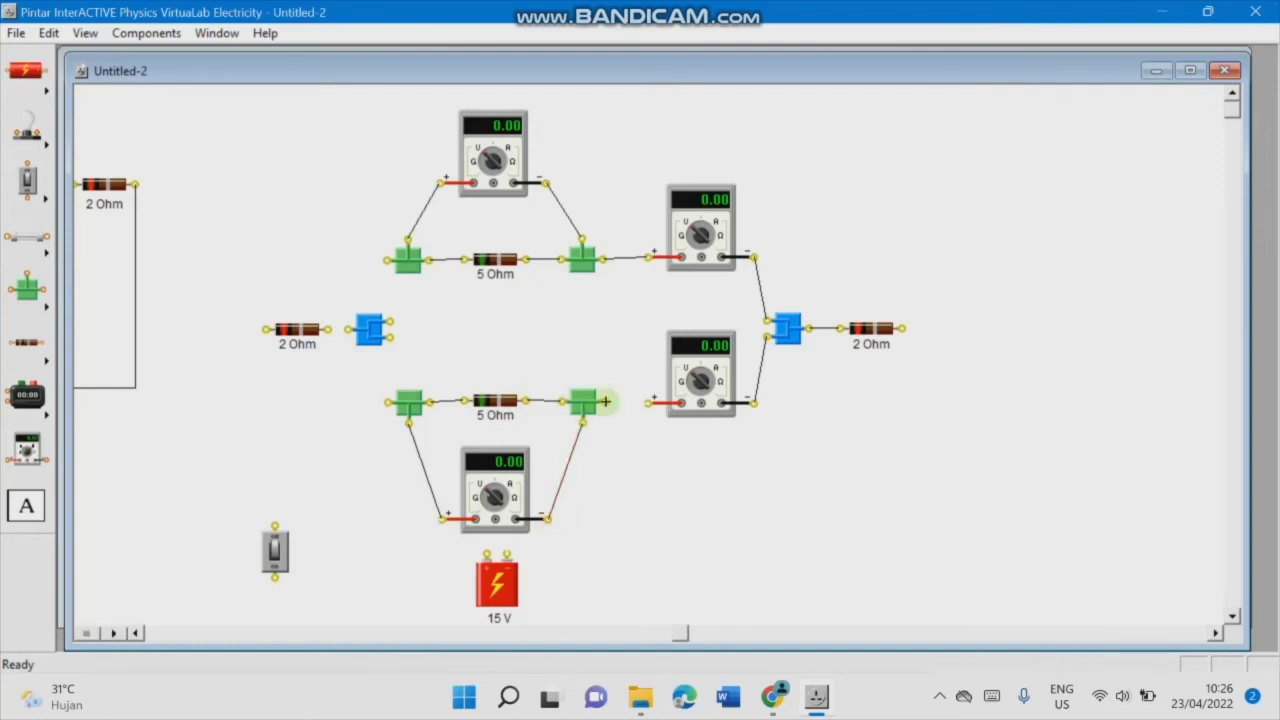
left_click_drag(604, 402, 648, 402)
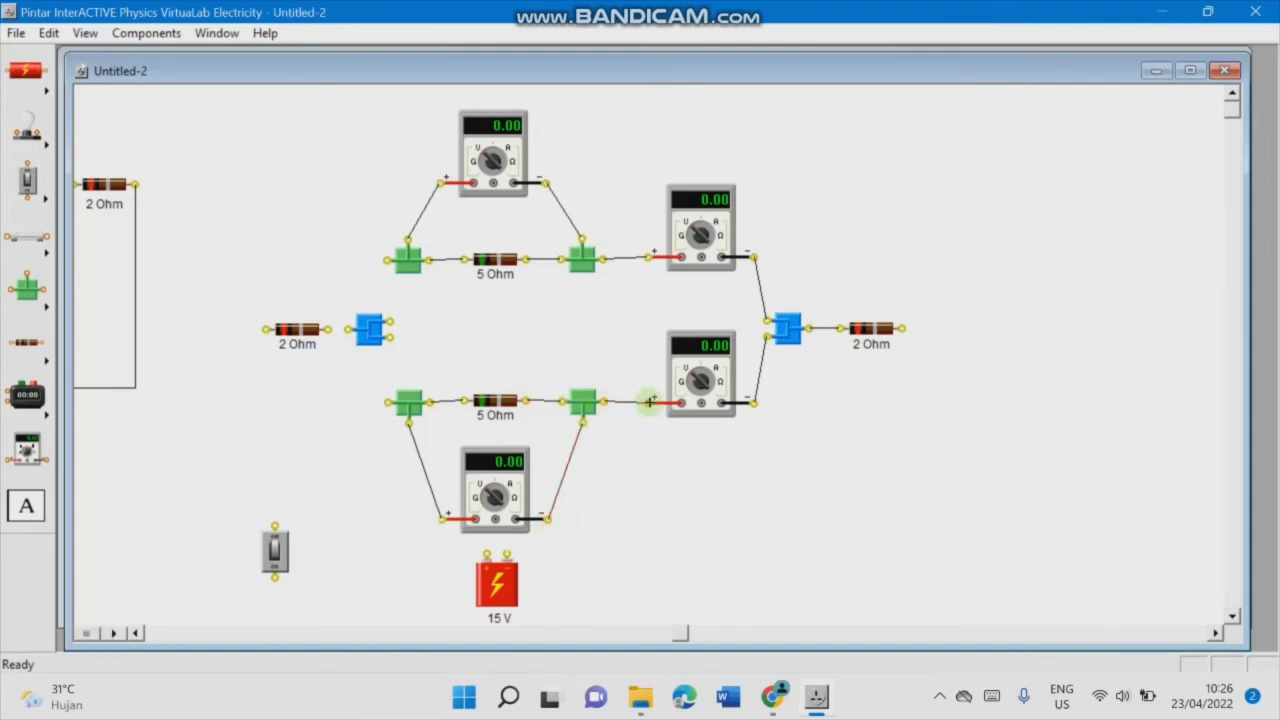
Step: Wire the left blue junction to both branches and close the loop through the 2 Ohm resistors, switch and battery
left_click_drag(390, 337, 388, 402)
left_click_drag(390, 268, 387, 261)
left_click_drag(265, 328, 274, 527)
left_click_drag(274, 577, 486, 554)
left_click_drag(639, 548, 903, 328)
left_click_drag(729, 429, 898, 583)
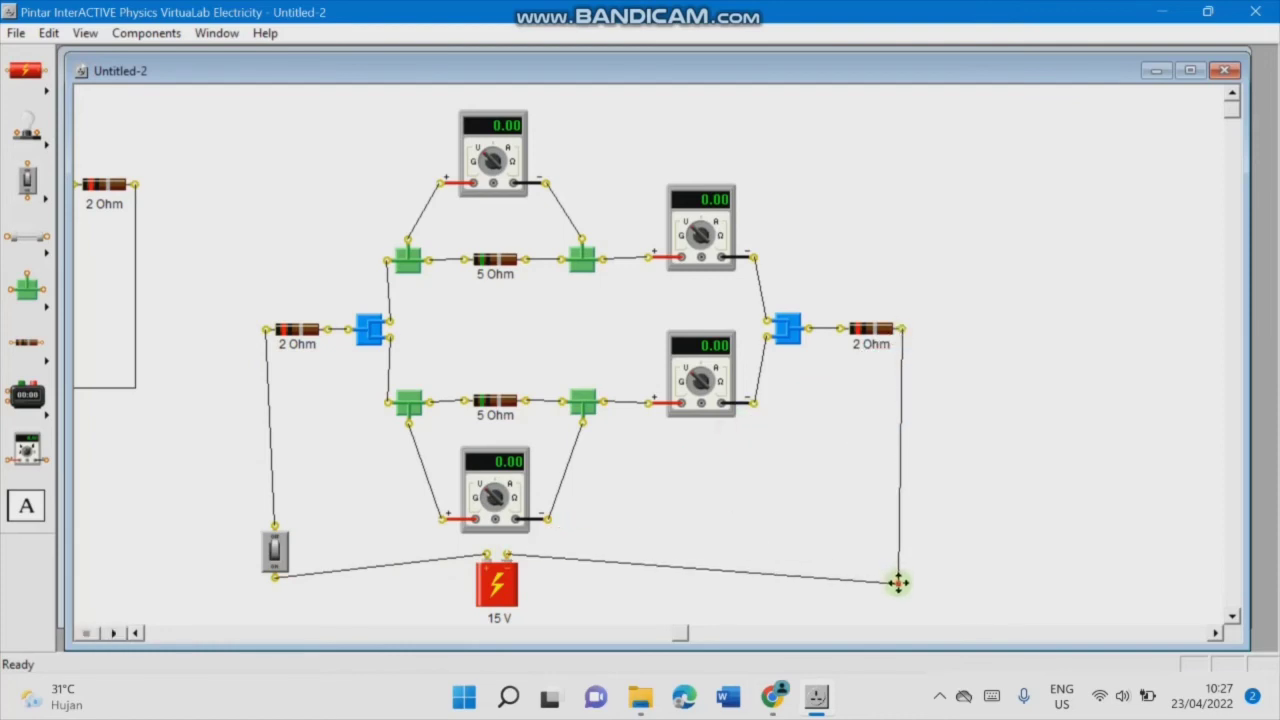
Step: Set both right multimeters to measure current (A) and test the circuit in a simulation run
double_click(716, 241)
left_click(510, 387)
left_click(768, 458)
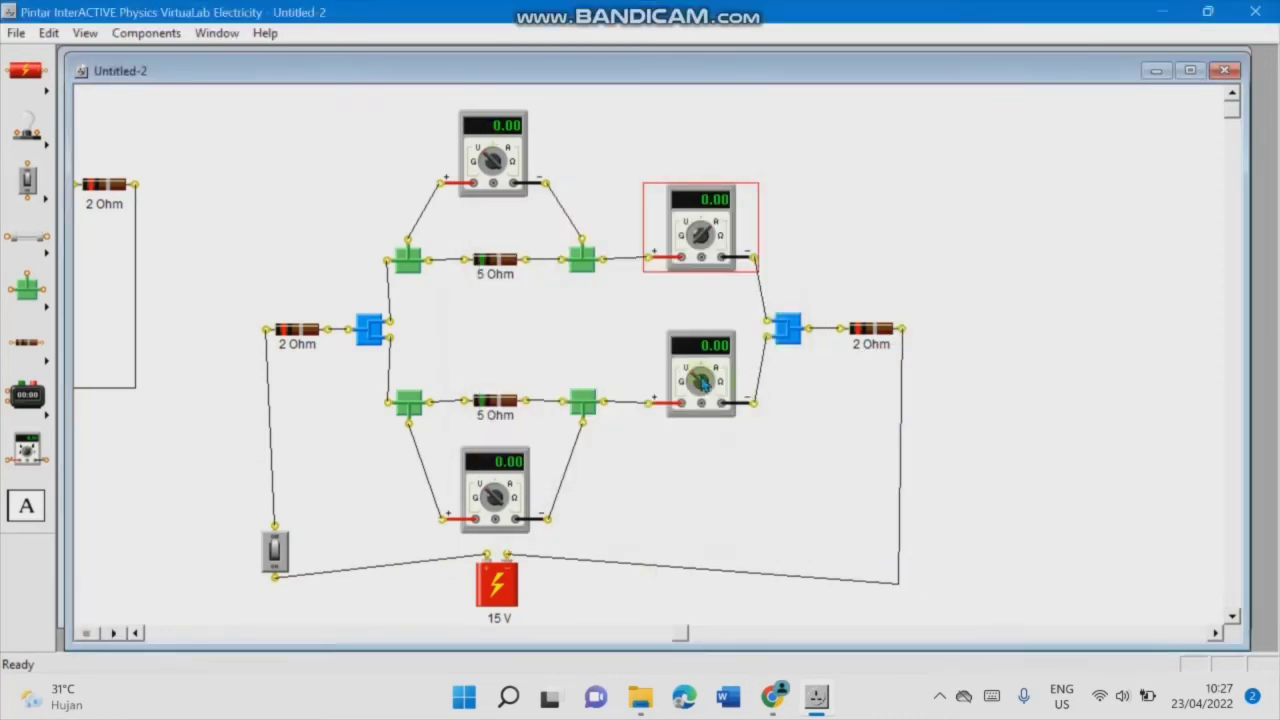
double_click(703, 382)
left_click(548, 386)
left_click(768, 458)
left_click(113, 632)
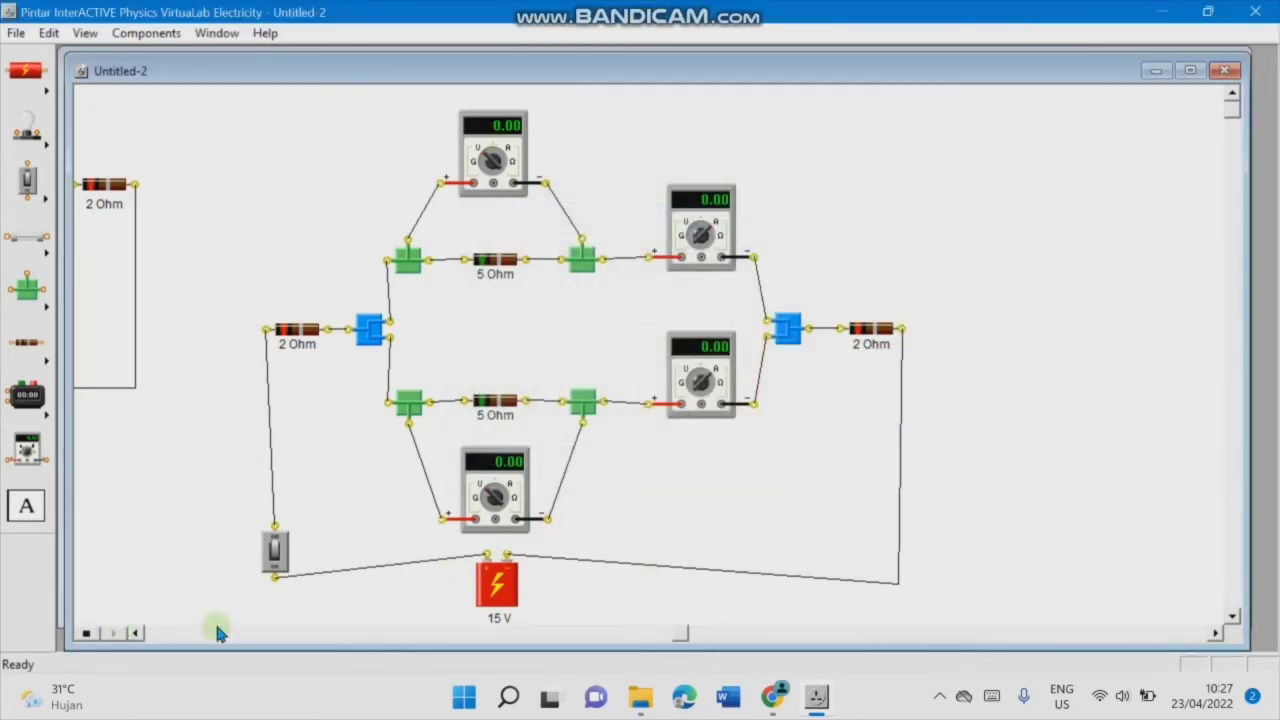
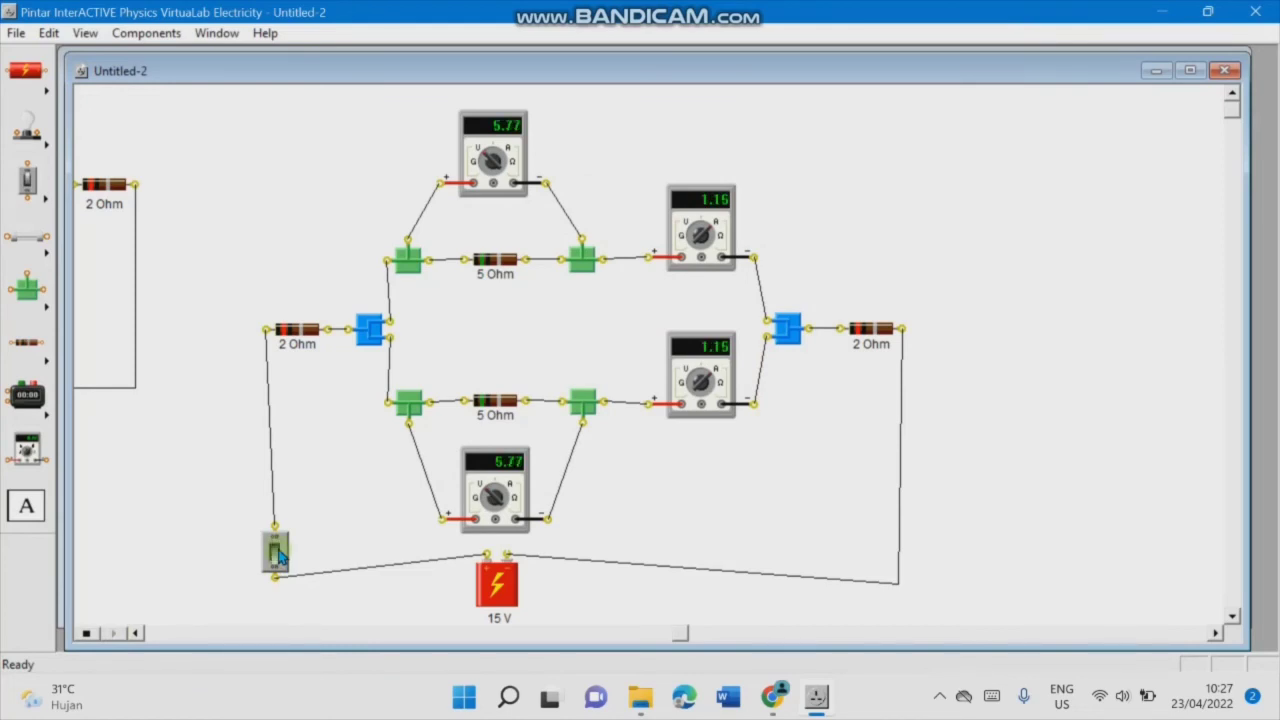
left_click(86, 632)
Step: Copy the upper right multimeter twice, placing one copy below the right 2 Ohm resistor and one above the switch
left_click(709, 230)
key("ctrl+c")
key("ctrl+v")
left_click_drag(742, 268, 891, 437)
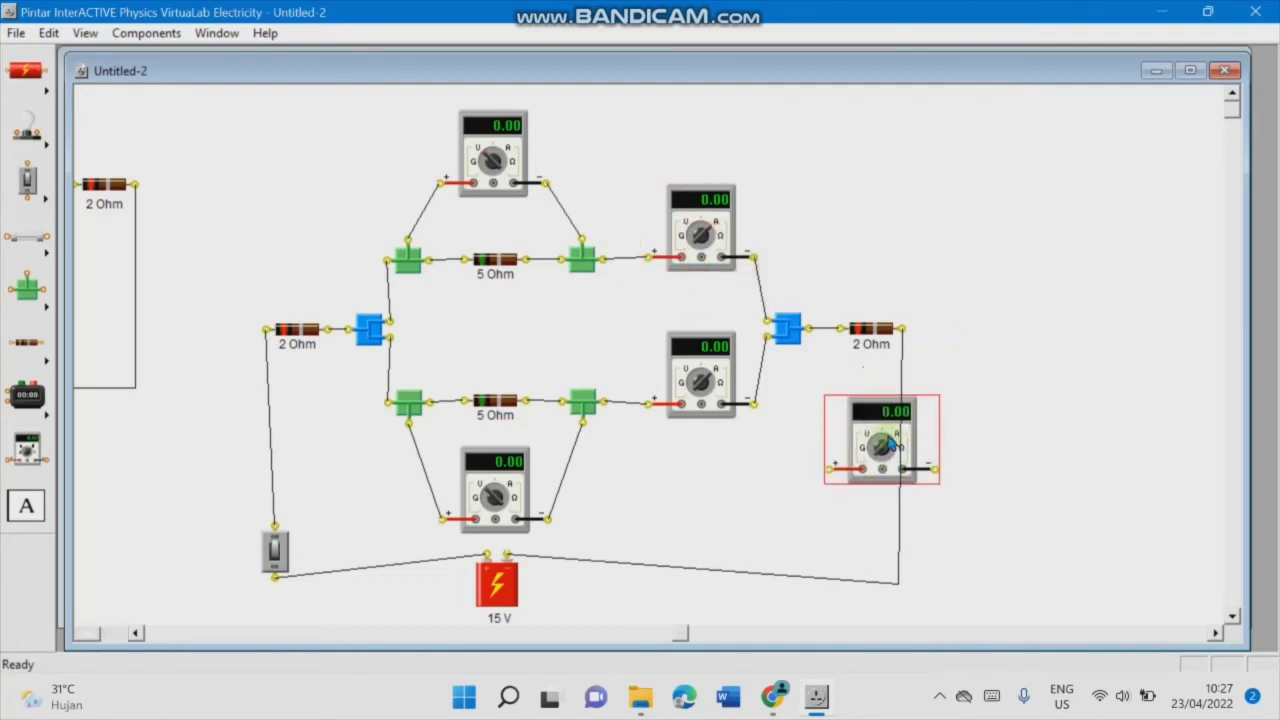
left_click(186, 405)
key("ctrl+v")
left_click_drag(744, 277, 268, 435)
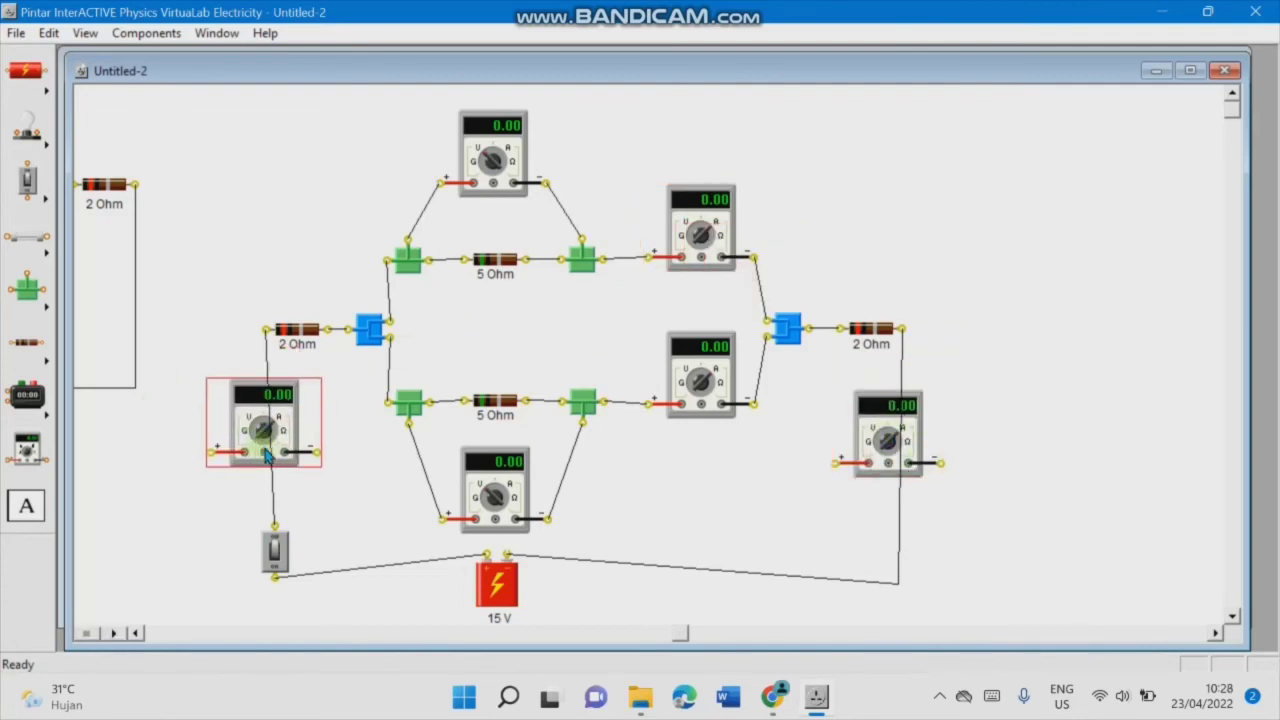
left_click(87, 456)
Step: Delete the wire from the left 2 Ohm resistor to the switch and the wire from the right 2 Ohm resistor to the battery
left_click(273, 483)
key("Delete")
left_click(900, 505)
key("Delete")
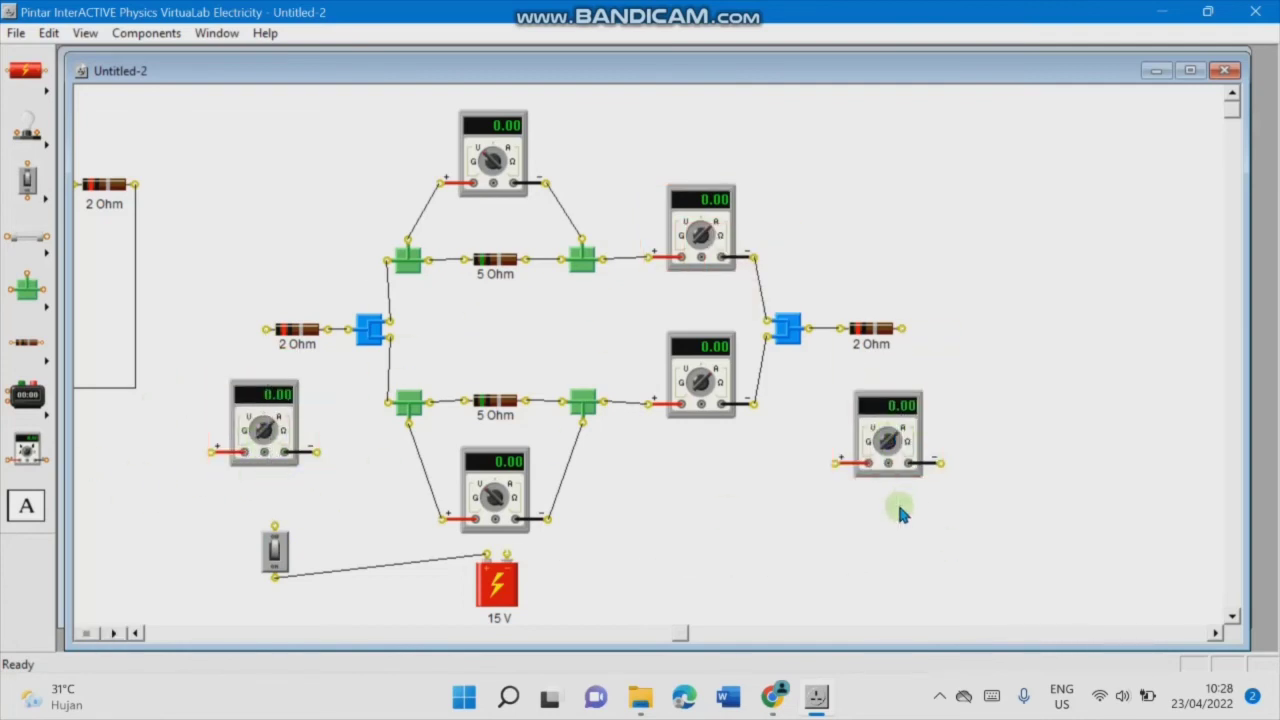
Step: Wire the new left multimeter to the left 2 Ohm resistor and the new right one between the right 2 Ohm resistor and battery
left_click_drag(212, 452, 265, 330)
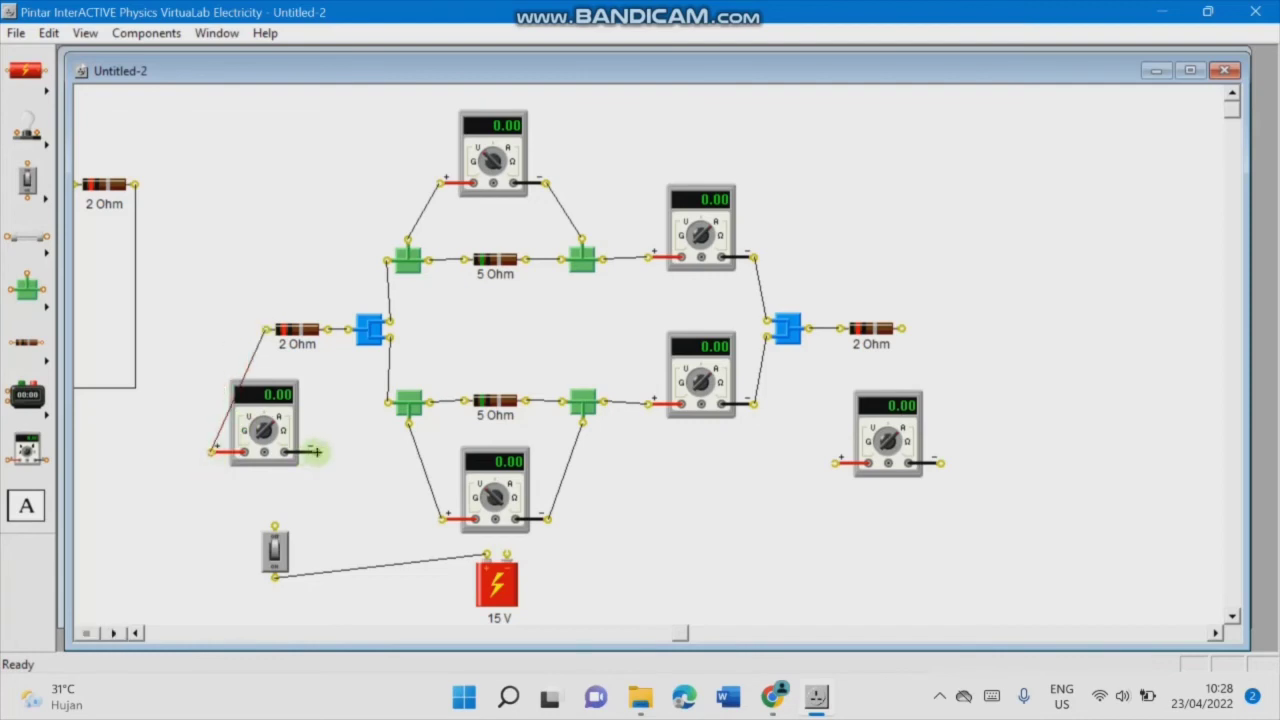
left_click_drag(316, 452, 274, 525)
left_click_drag(508, 555, 901, 328)
Step: Rewire the left multimeter with plus to the switch and minus to the 2 Ohm resistor, and bend the battery's right wire downward
key("Delete")
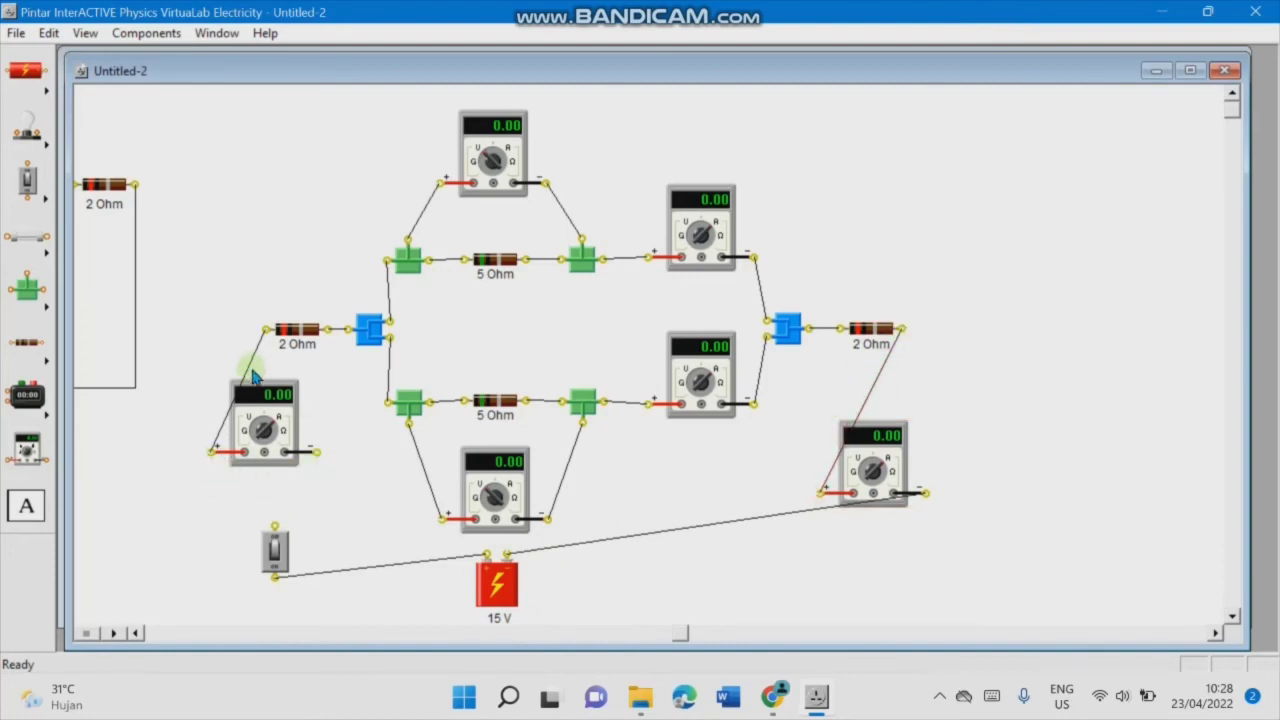
left_click_drag(274, 526, 211, 452)
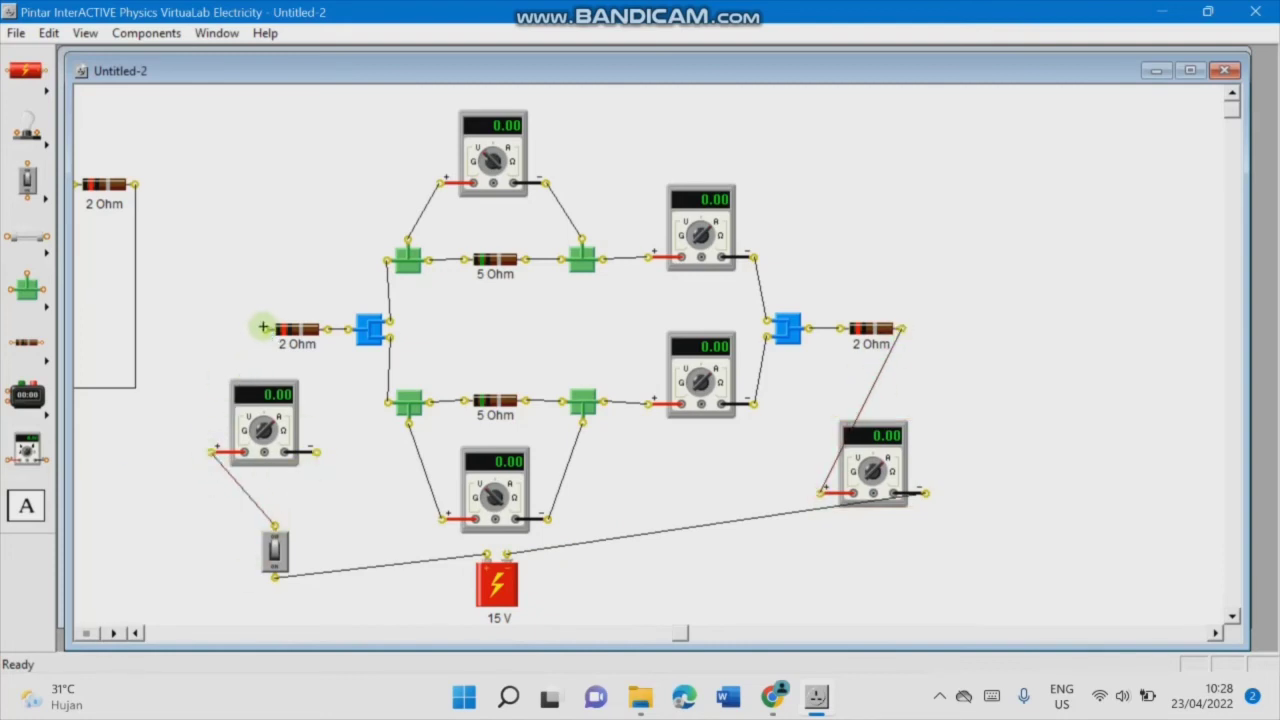
left_click_drag(266, 329, 316, 455)
left_click_drag(746, 520, 922, 572)
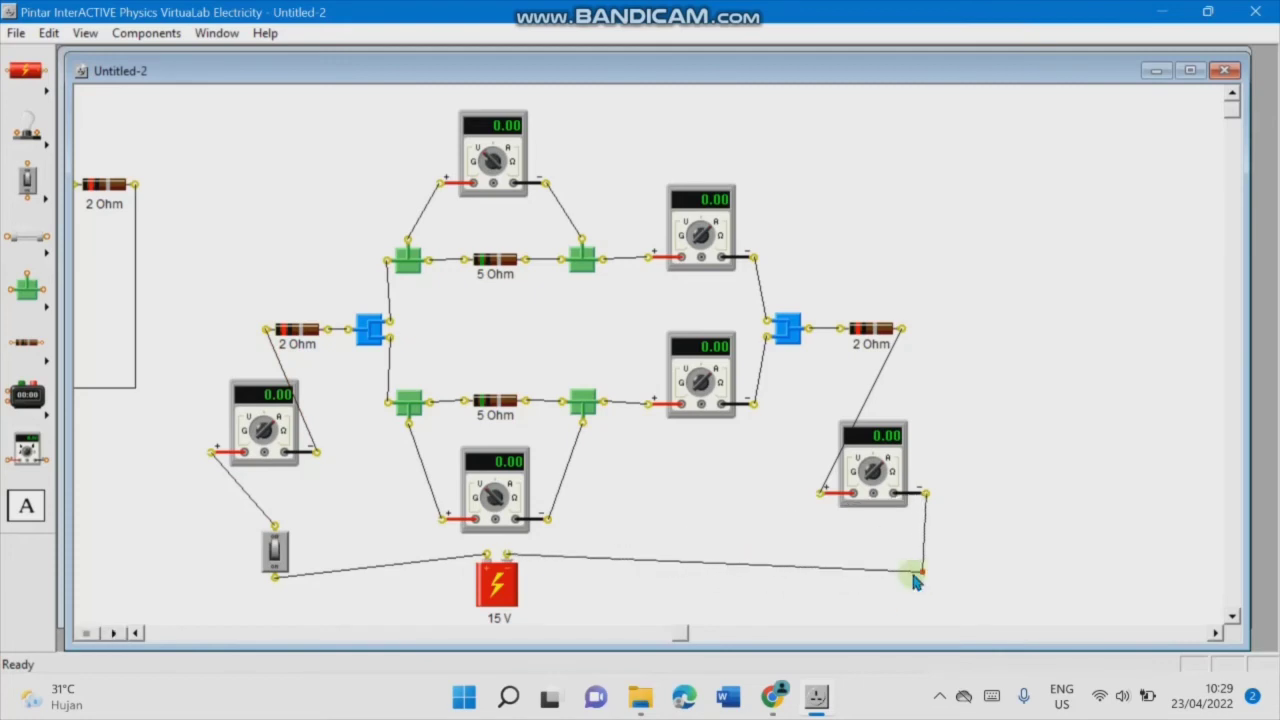
Step: Run the simulation to read all six multimeters, and stop it
left_click(114, 632)
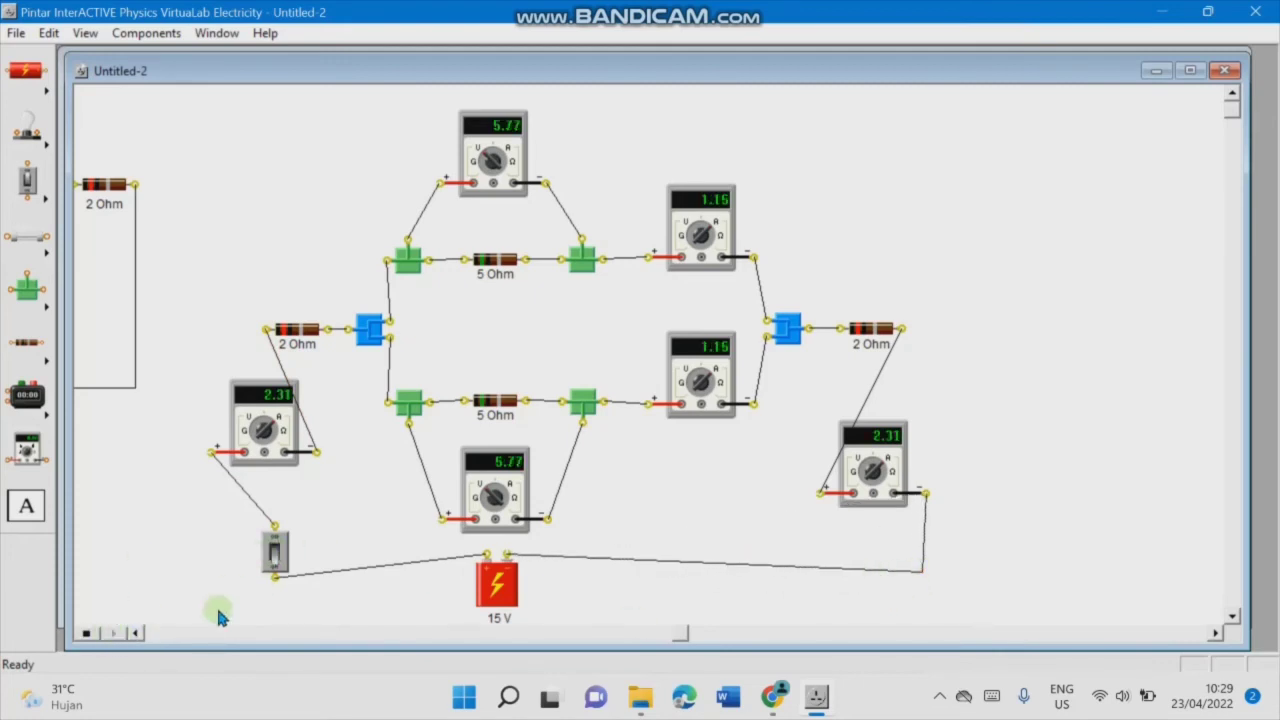
left_click(87, 633)
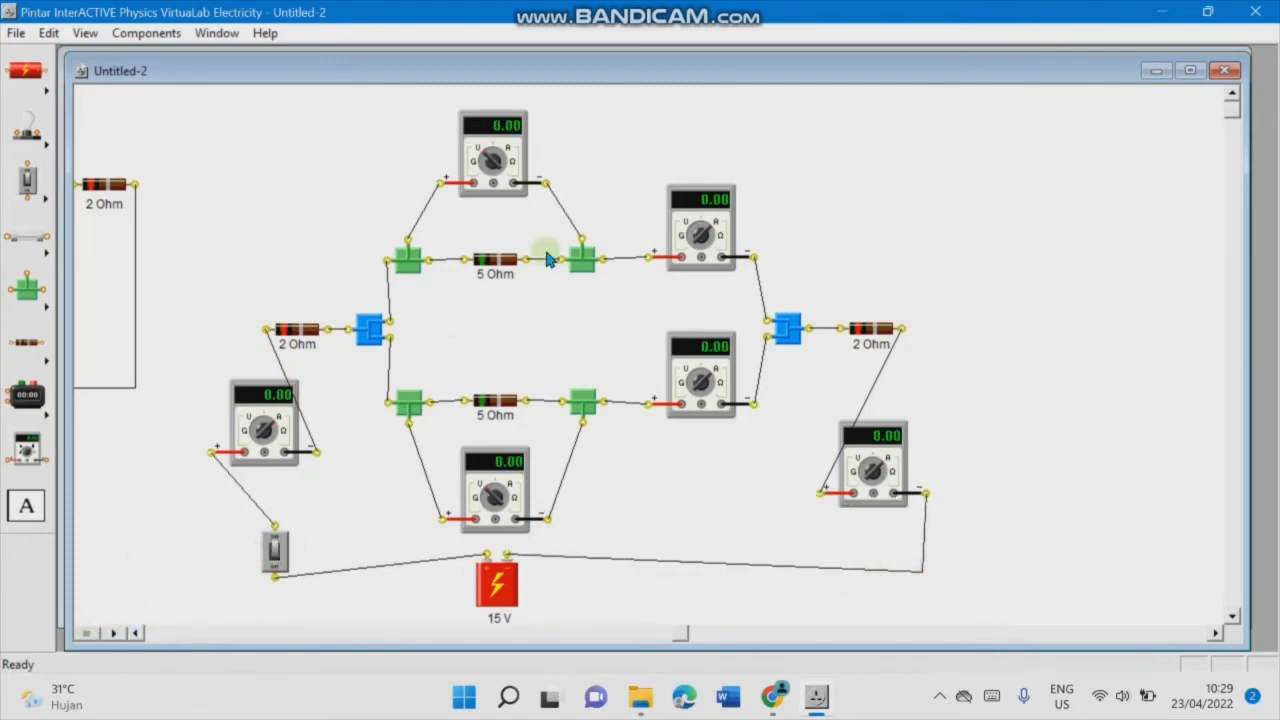
Step: Copy the top voltage multimeter twice and place one copy above each 2 Ohm resistor
left_click(482, 166)
key("ctrl+v")
left_click_drag(540, 206, 877, 262)
left_click(945, 190)
key("ctrl+v")
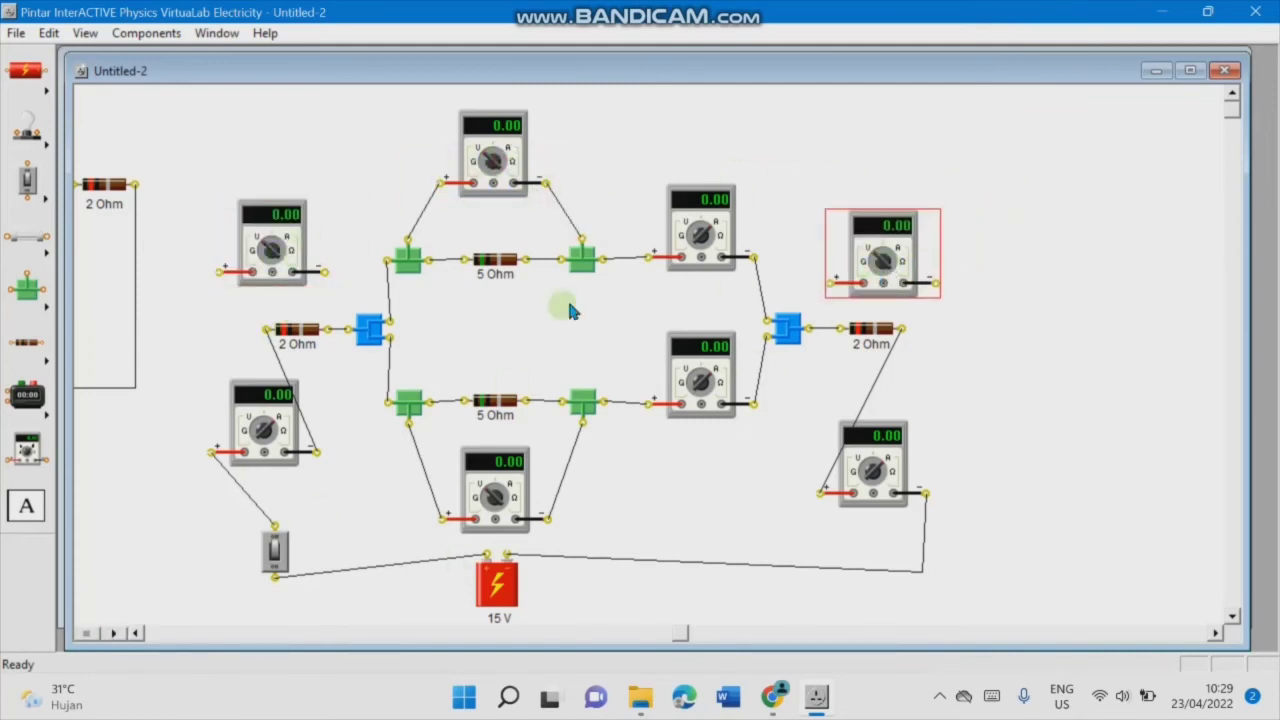
left_click_drag(255, 250, 273, 248)
Step: Move the left 2 Ohm resistor away from the blue junction and delete the wires attached to it
left_click(231, 349)
left_click_drag(301, 328, 247, 331)
left_click(256, 362)
key("Delete")
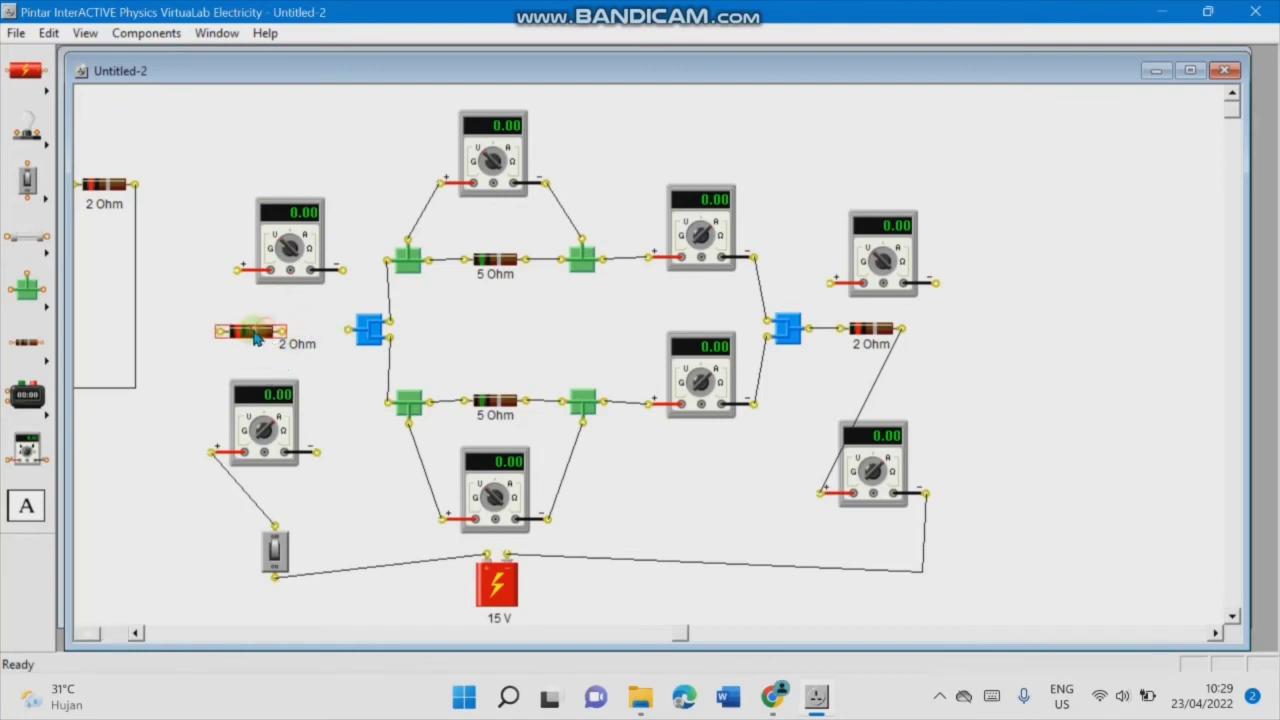
Step: Shift the left multimeters and the switch further left and the lower right multimeter further right
left_click_drag(290, 240, 250, 238)
left_click_drag(263, 425, 244, 441)
left_click_drag(273, 552, 190, 556)
left_click_drag(873, 470, 956, 462)
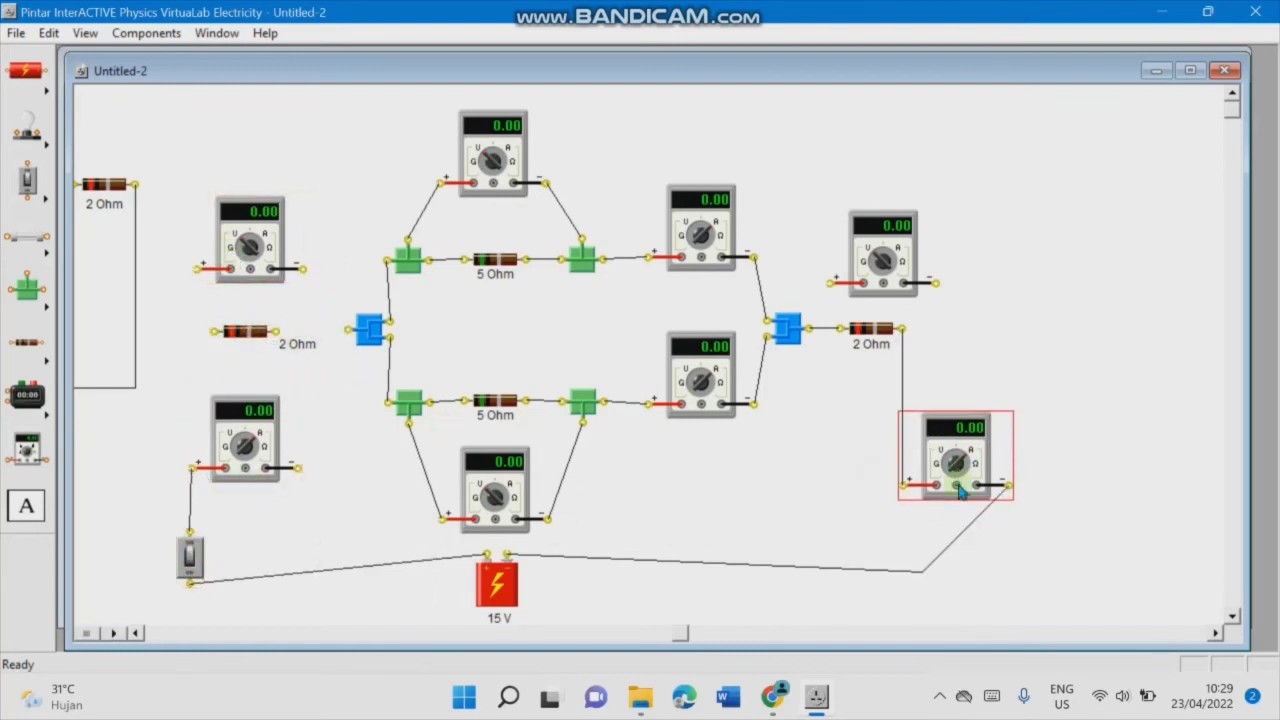
Step: Move the right 2 Ohm resistor outward, delete its wires, and recentre both 2 Ohm labels under their resistors
left_click(866, 305)
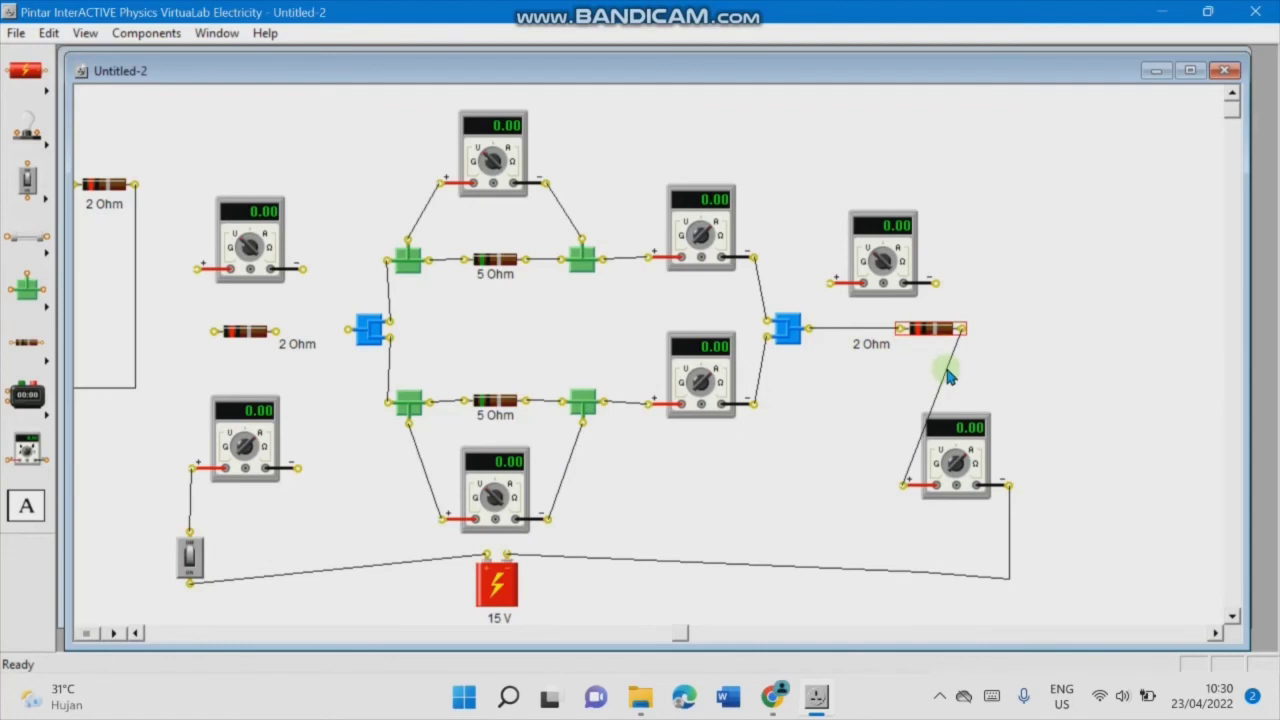
left_click(943, 371)
left_click(866, 328)
left_click_drag(300, 350, 253, 363)
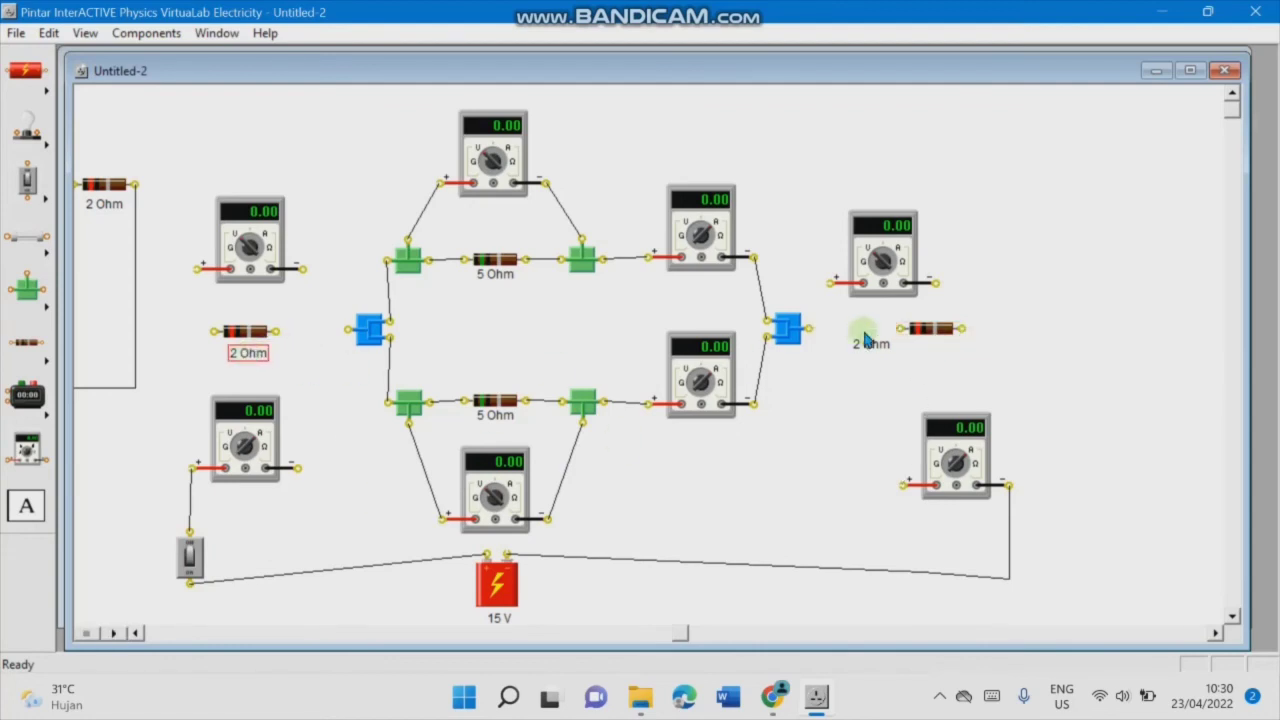
left_click_drag(866, 340, 936, 352)
Step: Set the upper middle resistor's resistance to 10 ohm and change its label to "10 Ohm"
double_click(490, 260)
left_click(318, 314)
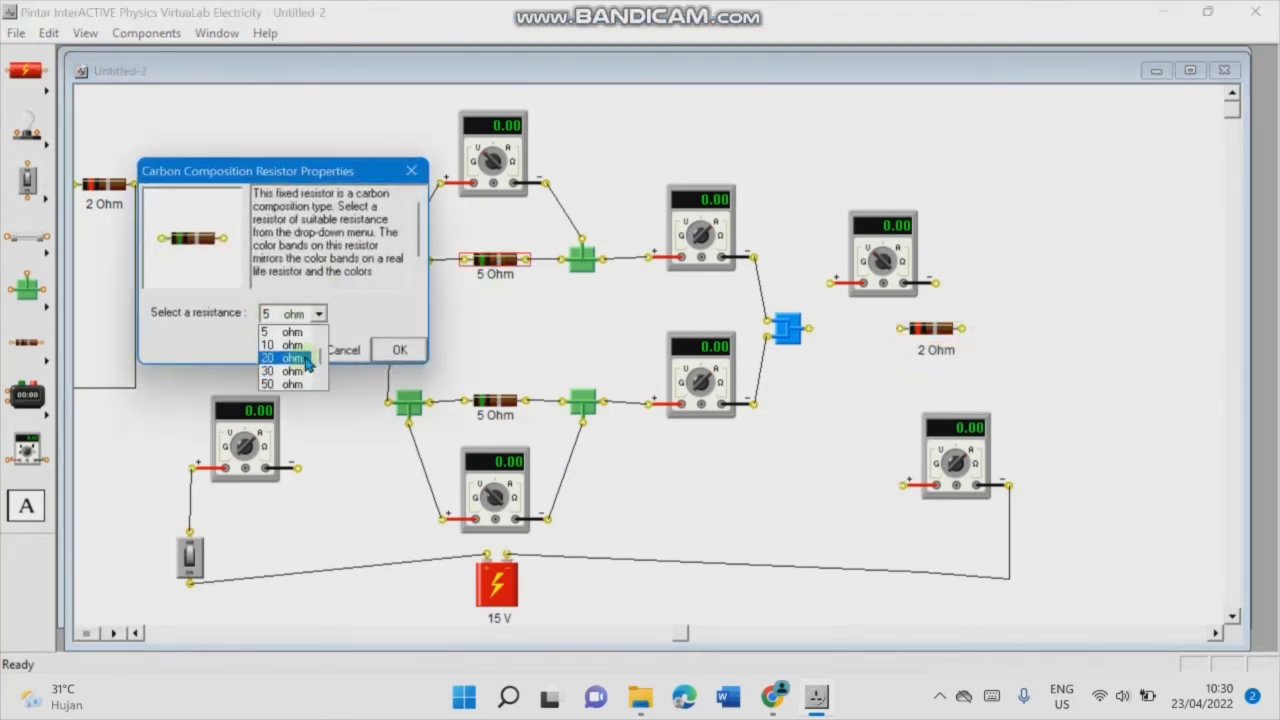
left_click(286, 368)
left_click(400, 349)
double_click(482, 280)
left_click(158, 214)
key("BackSpace")
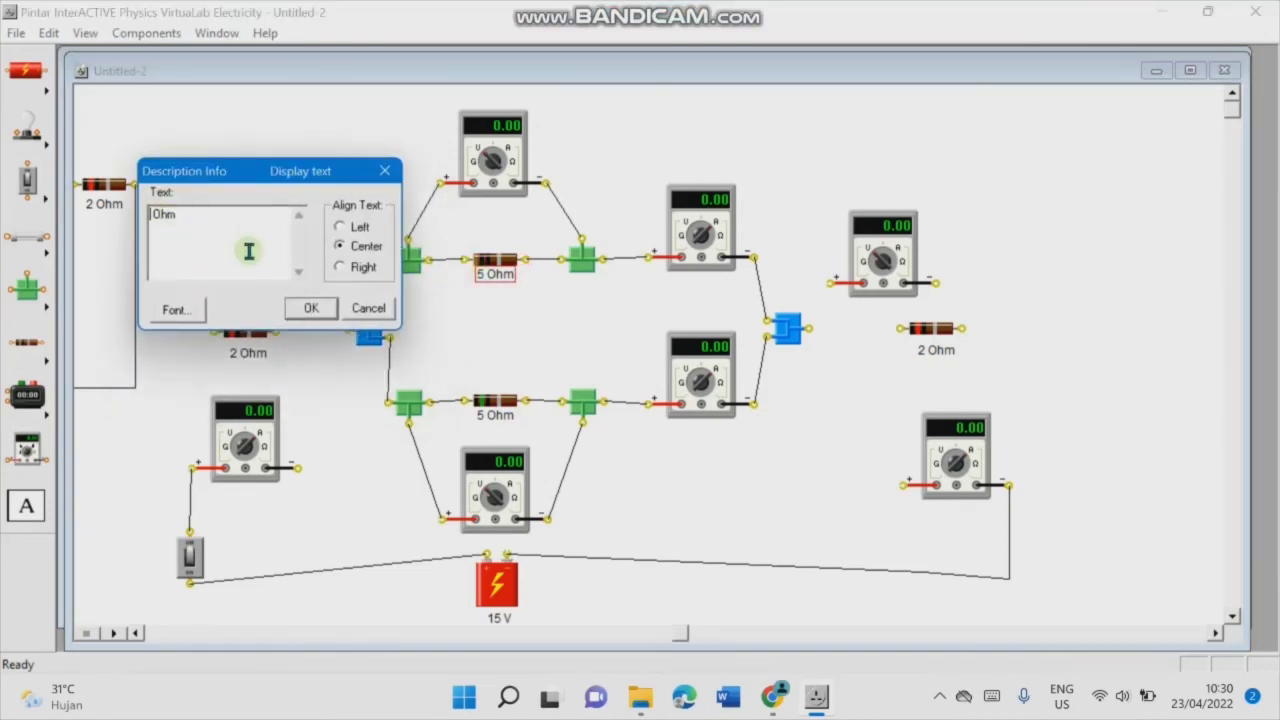
type("10")
left_click(322, 305)
Step: Set the lower middle resistor's resistance to 10 ohm and change its label to "10 Ohm"
double_click(490, 400)
left_click(318, 314)
left_click(286, 368)
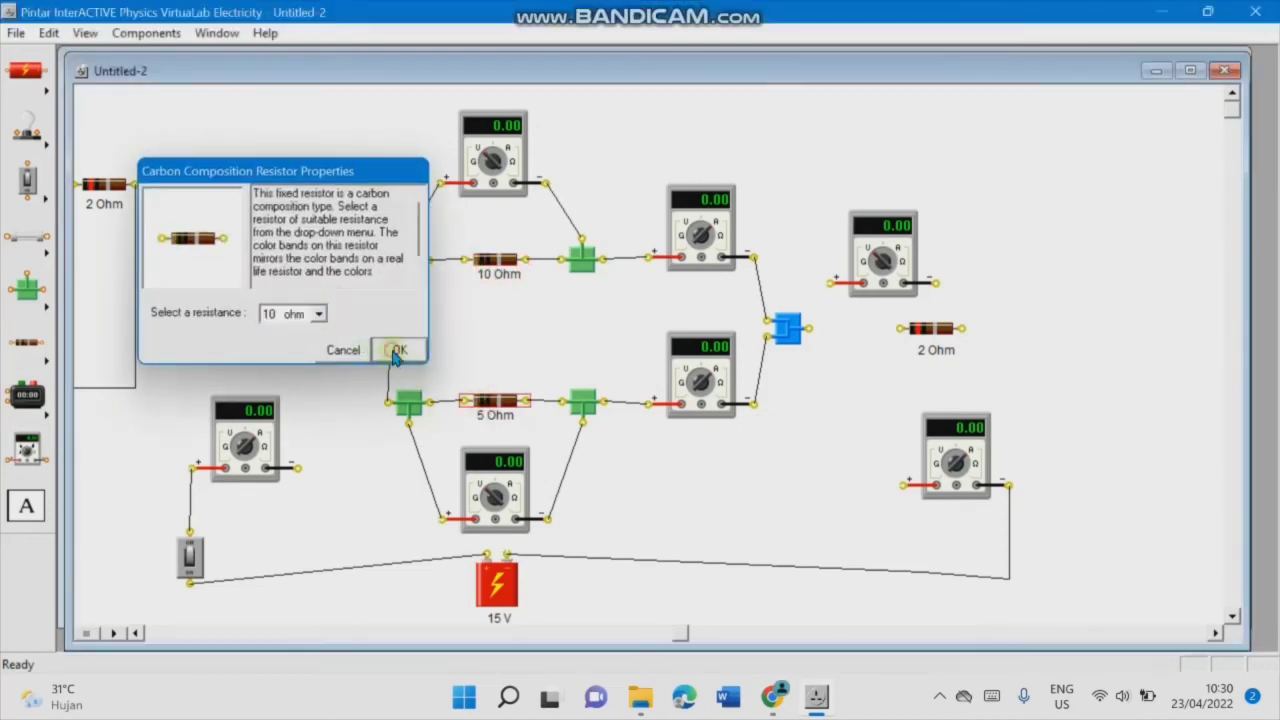
left_click(400, 349)
double_click(494, 414)
left_click(158, 214)
key("BackSpace")
type("10")
left_click(307, 308)
Step: Change the left 2 Ohm resistor's label to "5 Ohm" and set its resistance to 5 ohm
double_click(248, 352)
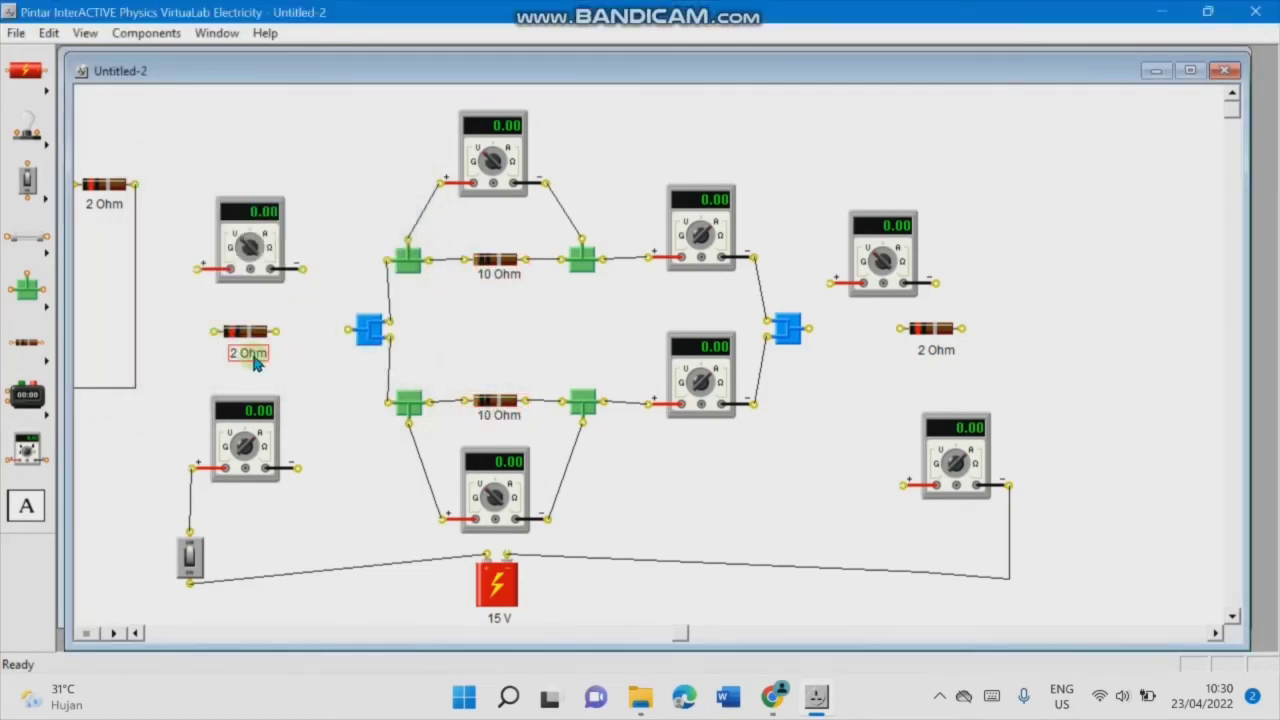
left_click(158, 214)
key("BackSpace")
type("5")
left_click(305, 307)
double_click(265, 338)
left_click(318, 314)
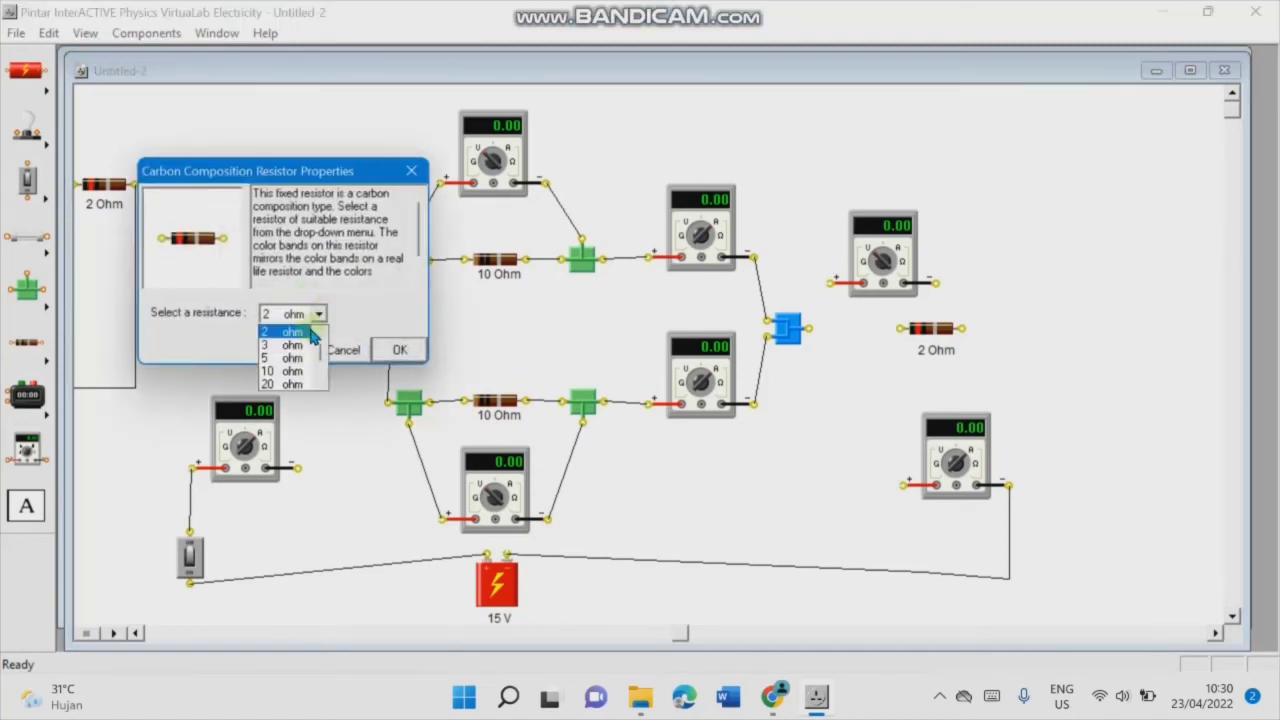
left_click(286, 351)
left_click(400, 349)
Step: Set the right 2 Ohm resistor's resistance to 5 ohm and change its label to "5 Ohm"
double_click(930, 328)
left_click(318, 314)
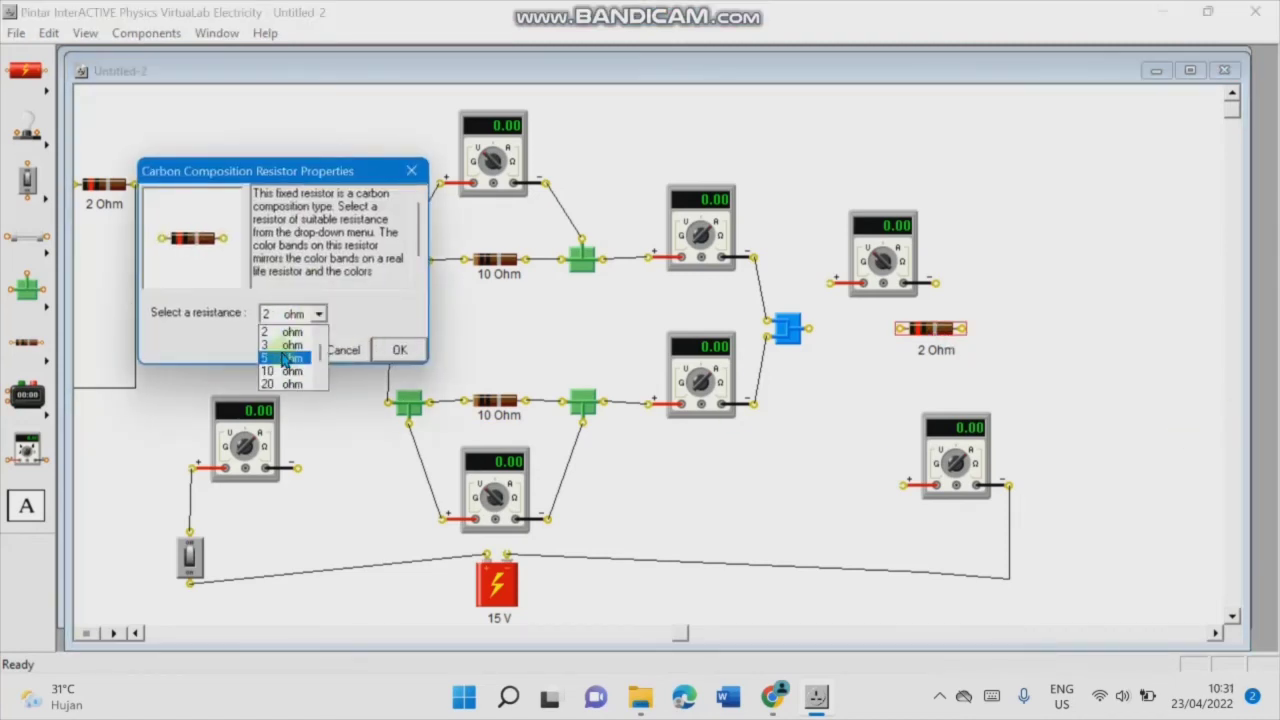
left_click(286, 351)
left_click(400, 349)
double_click(936, 350)
left_click(158, 214)
key("BackSpace")
type("5 Ohm")
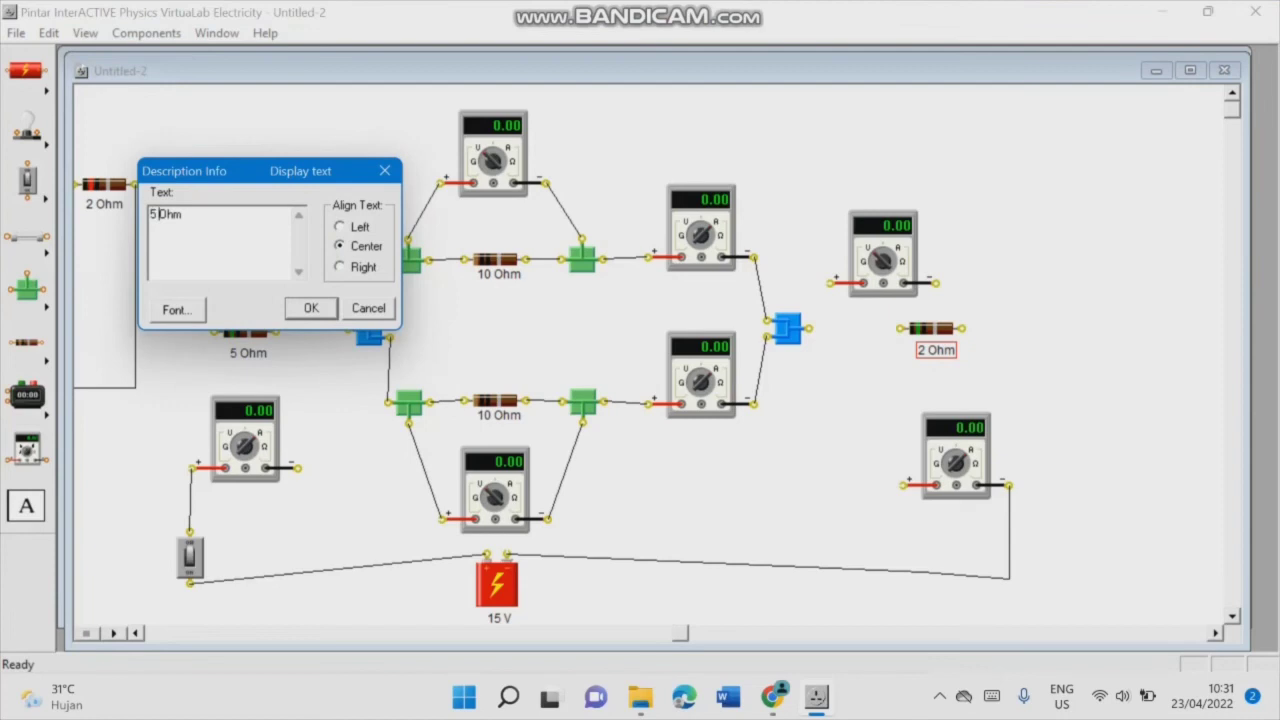
left_click(311, 309)
Step: Shift the left 5 Ohm resistor outward and place a T connector between it and the left Y connector
mouse_move(260, 336)
left_mouse_down()
mouse_move(329, 306)
mouse_move(238, 340)
left_mouse_up()
left_click(47, 308)
left_click(133, 290)
left_click(308, 334)
left_click_drag(323, 309, 306, 336)
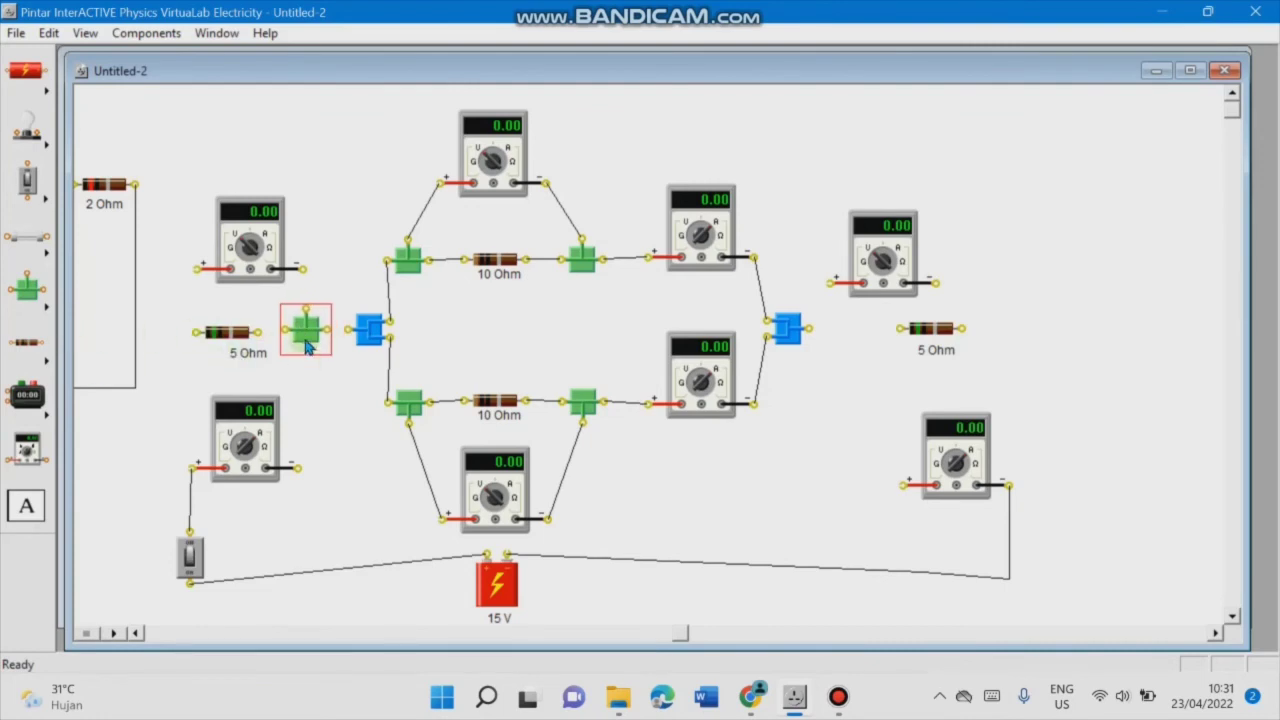
Step: Place a copy of the T connector between the right Y connector and the right 5 Ohm resistor, and centre the voltmeter above that resistor
key("ctrl+c")
left_click(832, 369)
key("ctrl+v")
left_click_drag(350, 374, 863, 333)
left_click_drag(882, 258, 911, 253)
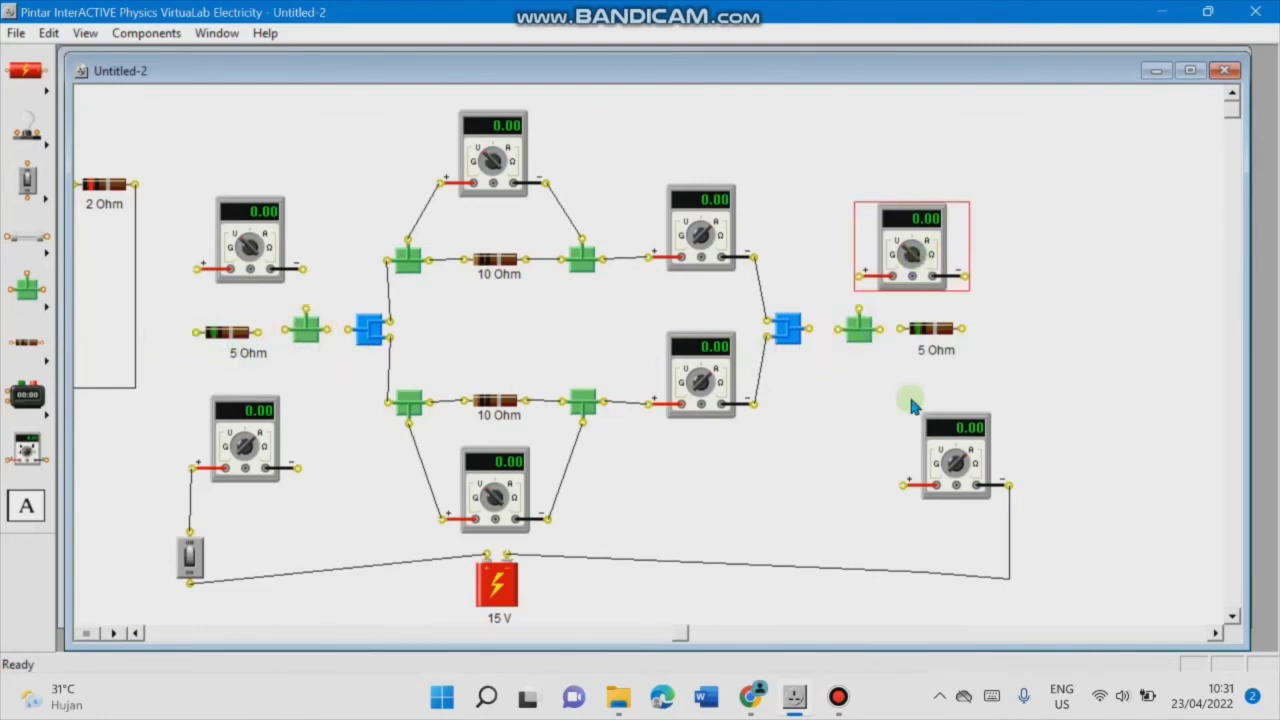
Step: Add a Y connector at the outer end of each 5 Ohm resistor, with the right one mirrored so its paired terminals face the resistor
left_click(36, 298)
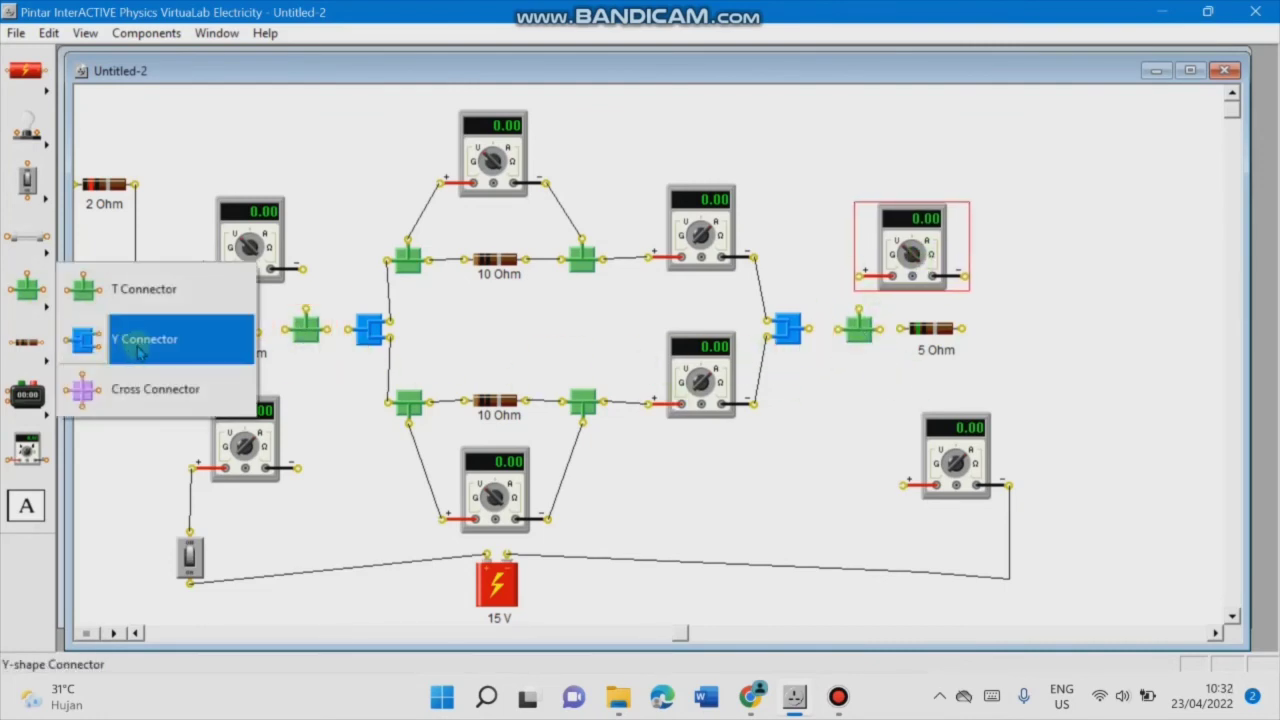
left_click(138, 348)
left_click(168, 335)
left_click(38, 300)
left_click(157, 338)
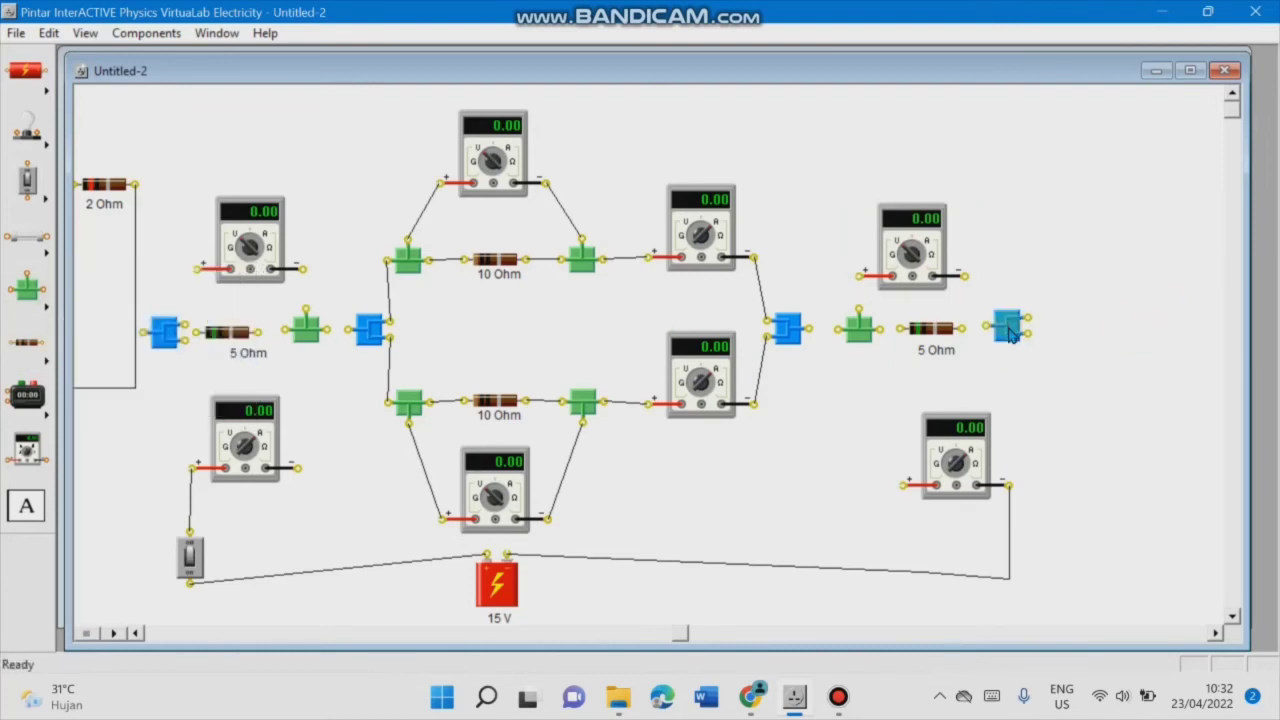
left_click(1008, 338)
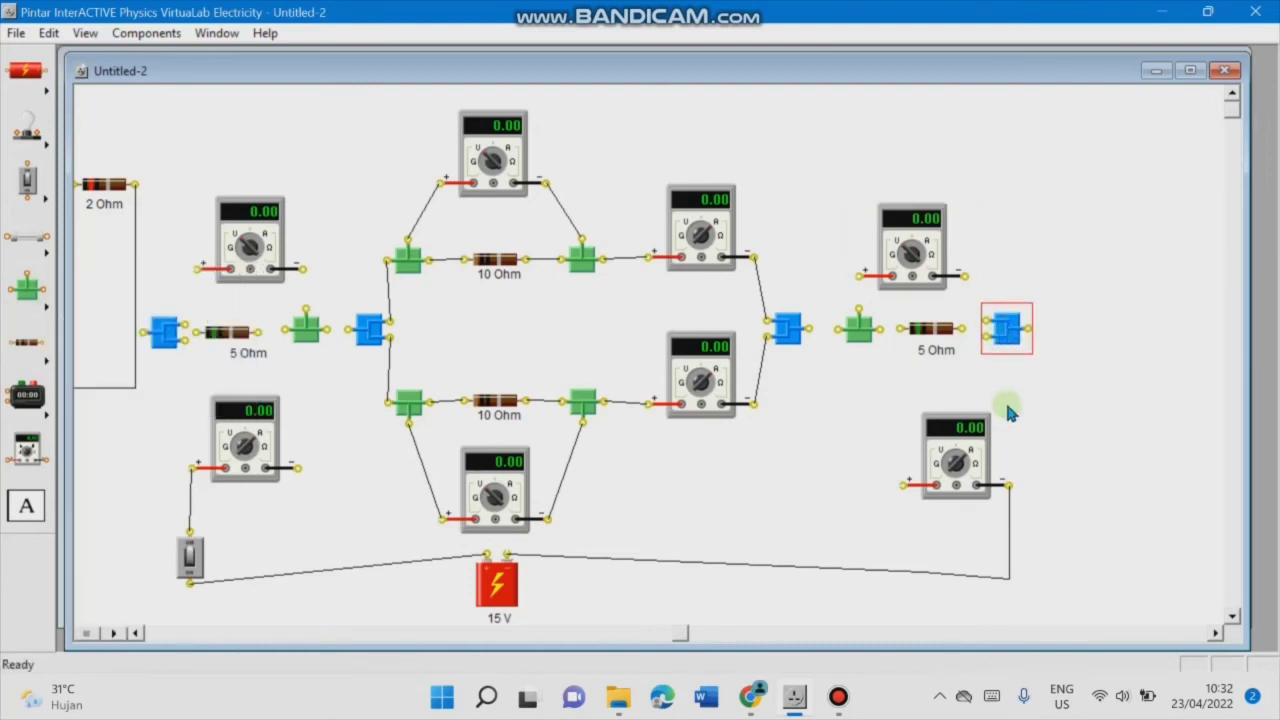
Step: Wire both 5 Ohm resistors in series with the parallel section, connect their voltmeters across them, and join the outer Y connectors to the ammeters
left_click(326, 331)
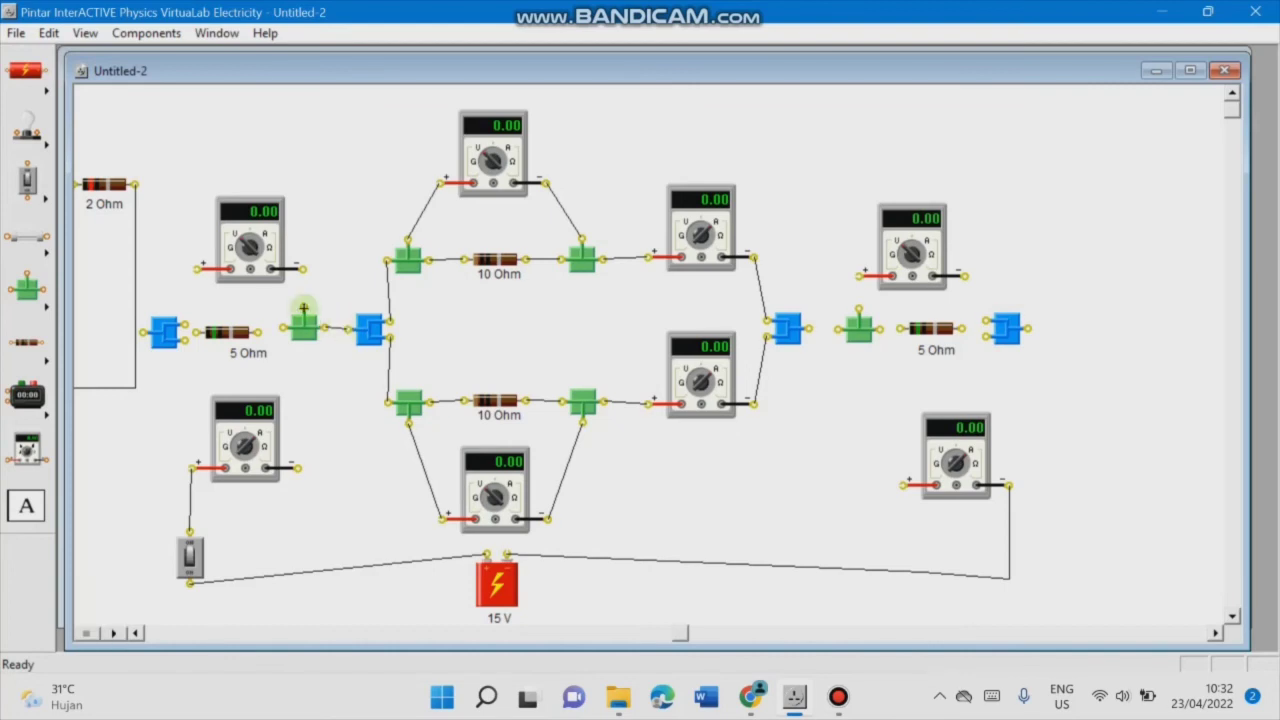
left_click_drag(305, 310, 301, 265)
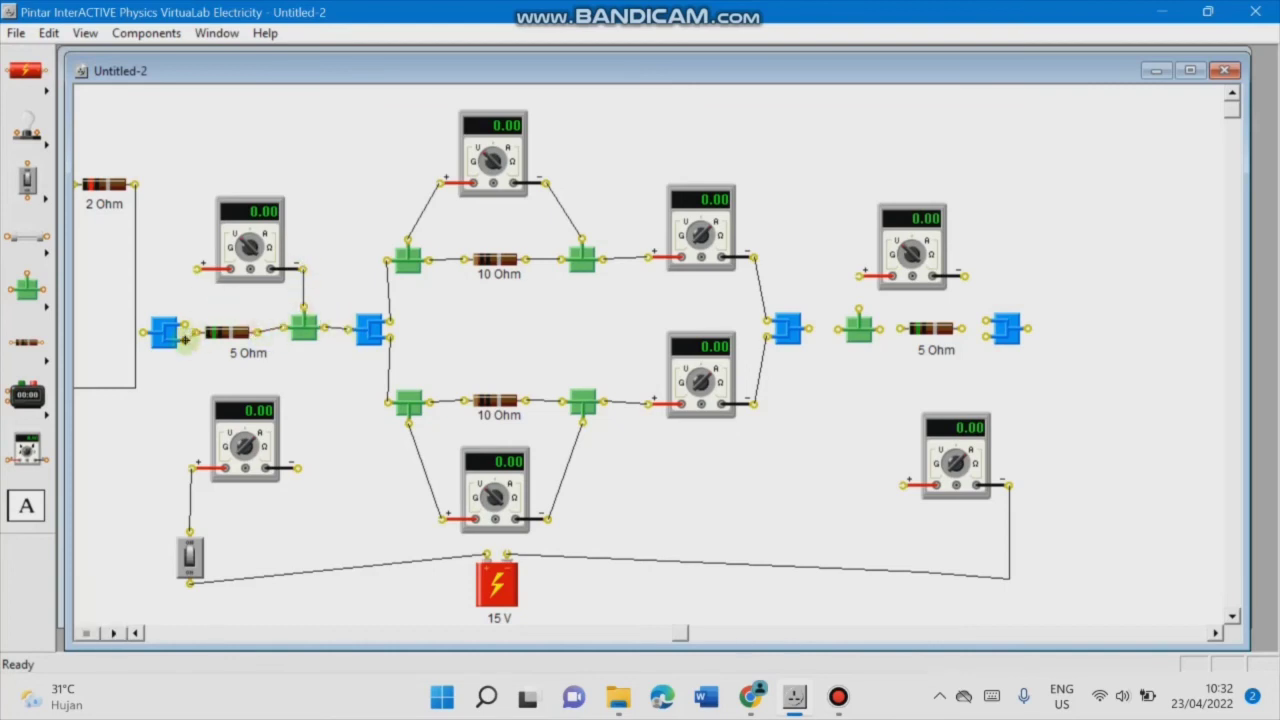
left_click_drag(186, 322, 197, 268)
left_click_drag(145, 333, 298, 467)
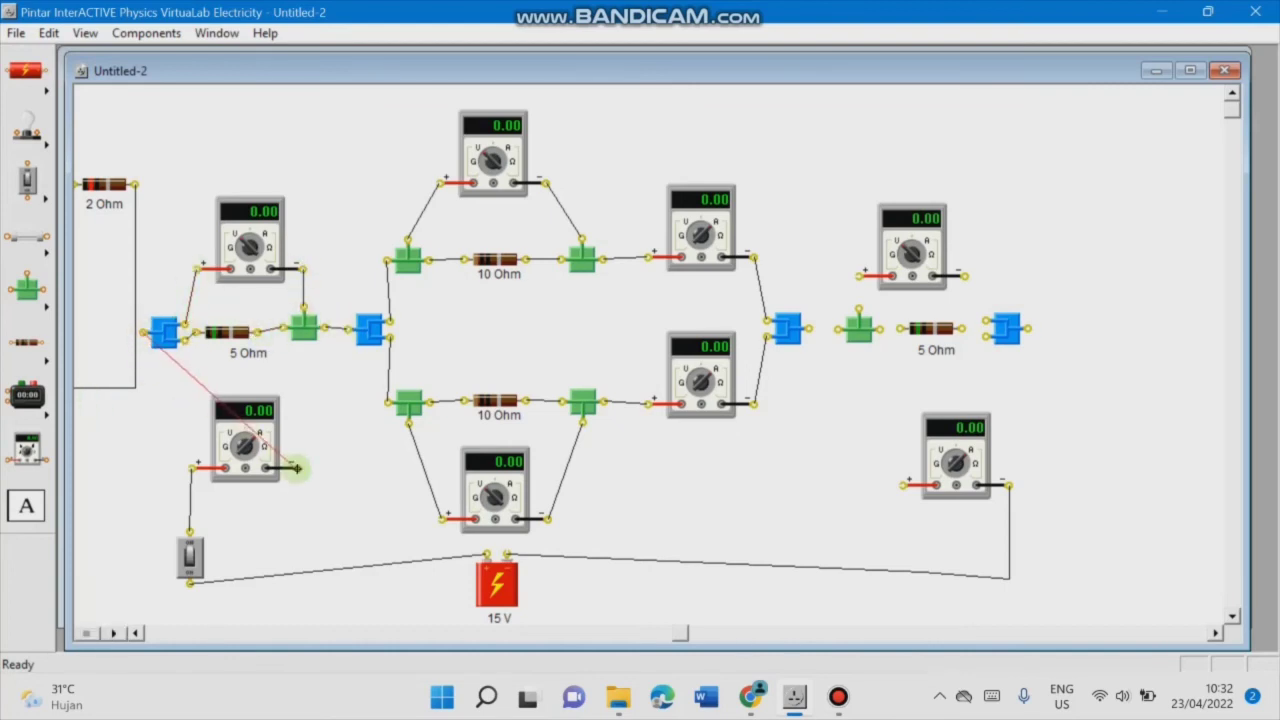
left_click_drag(858, 310, 864, 275)
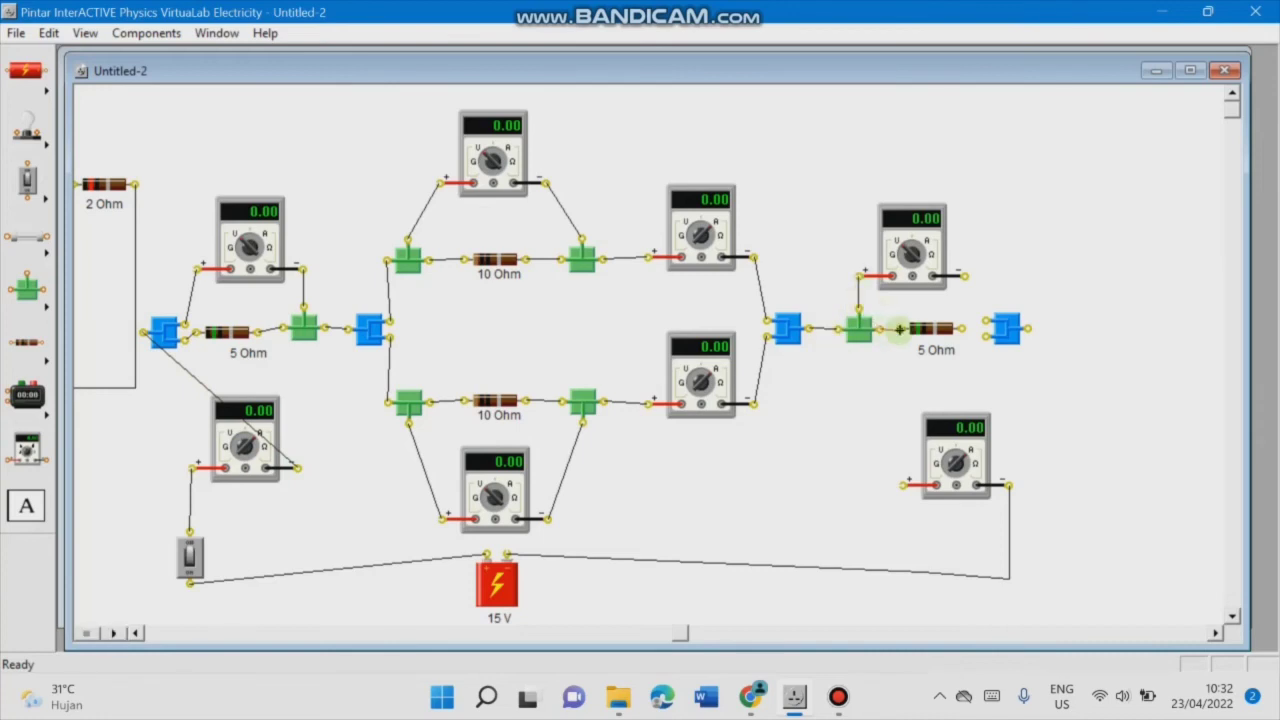
left_click_drag(965, 276, 903, 485)
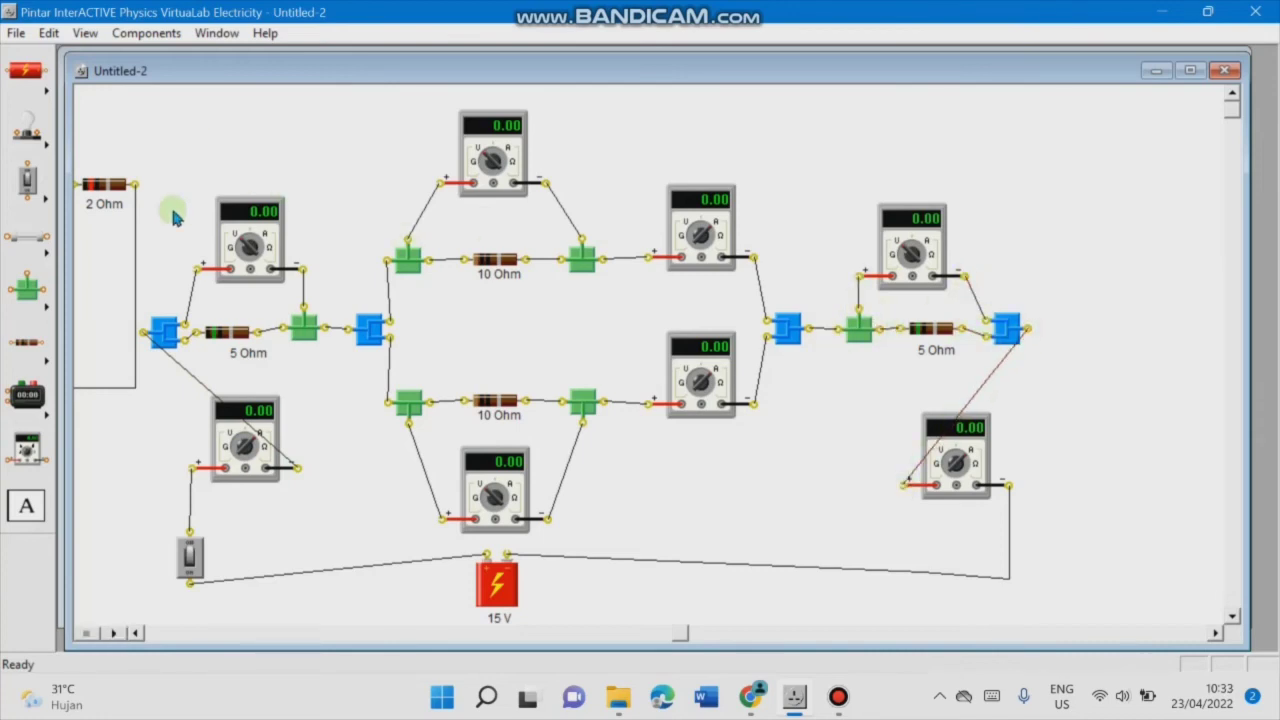
Step: Move the entire 15 V circuit to the right, away from the old 2 Ohm circuit, and maximize the circuit window
left_click_drag(146, 99, 1057, 614)
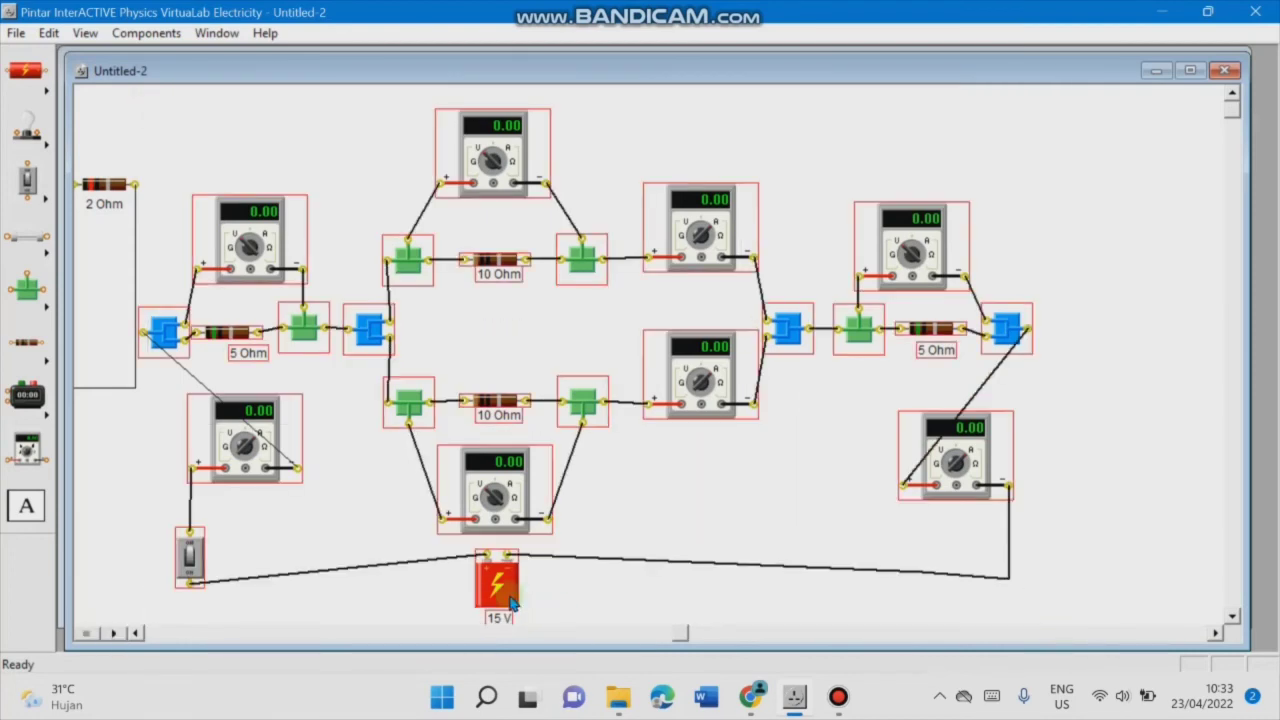
left_click_drag(502, 596, 628, 596)
left_click(1190, 70)
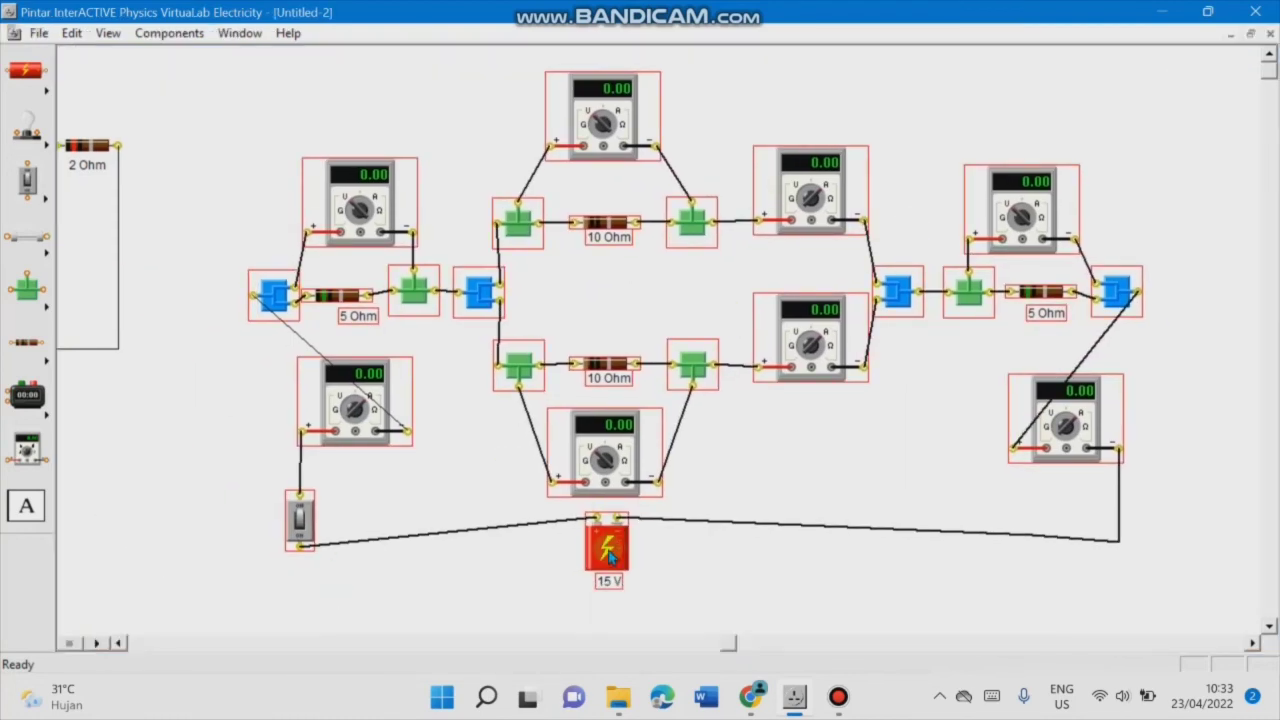
left_click_drag(612, 552, 691, 560)
left_click_drag(745, 655, 875, 655)
left_click(131, 377)
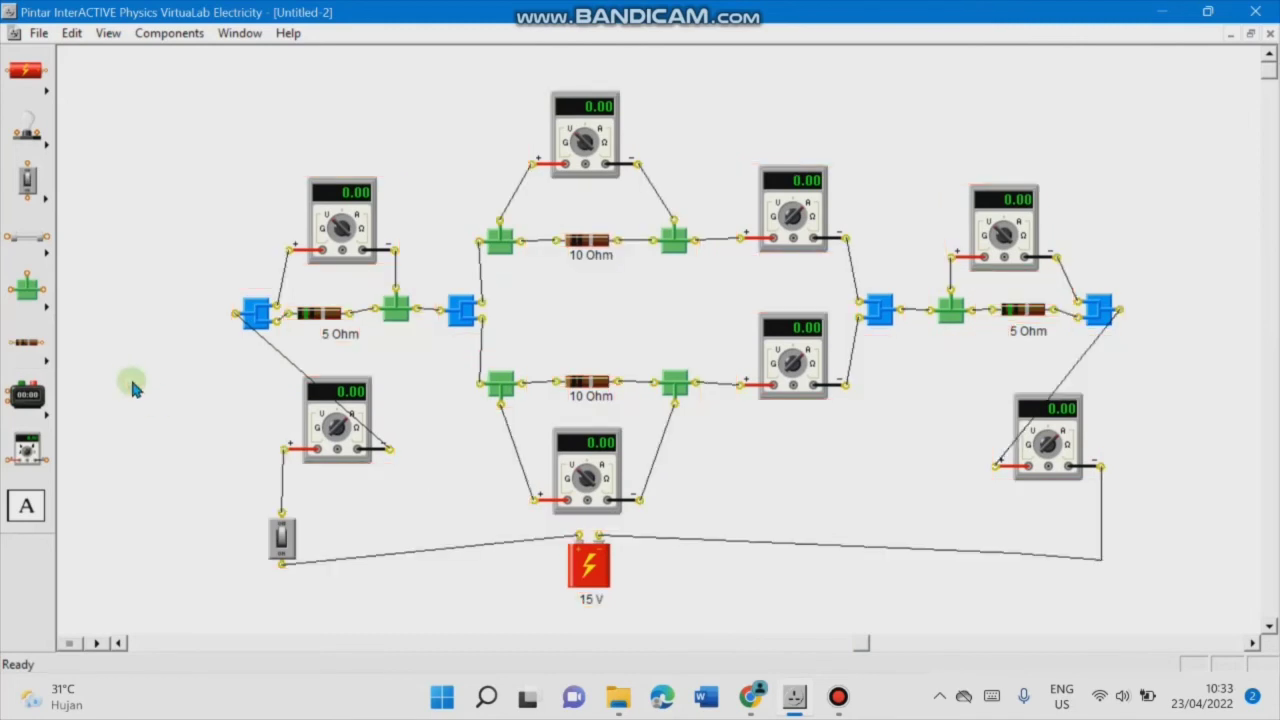
Step: Move the left ammeter and the switch outward and lower the battery so its wire to the switch runs straight
left_click_drag(334, 430, 177, 426)
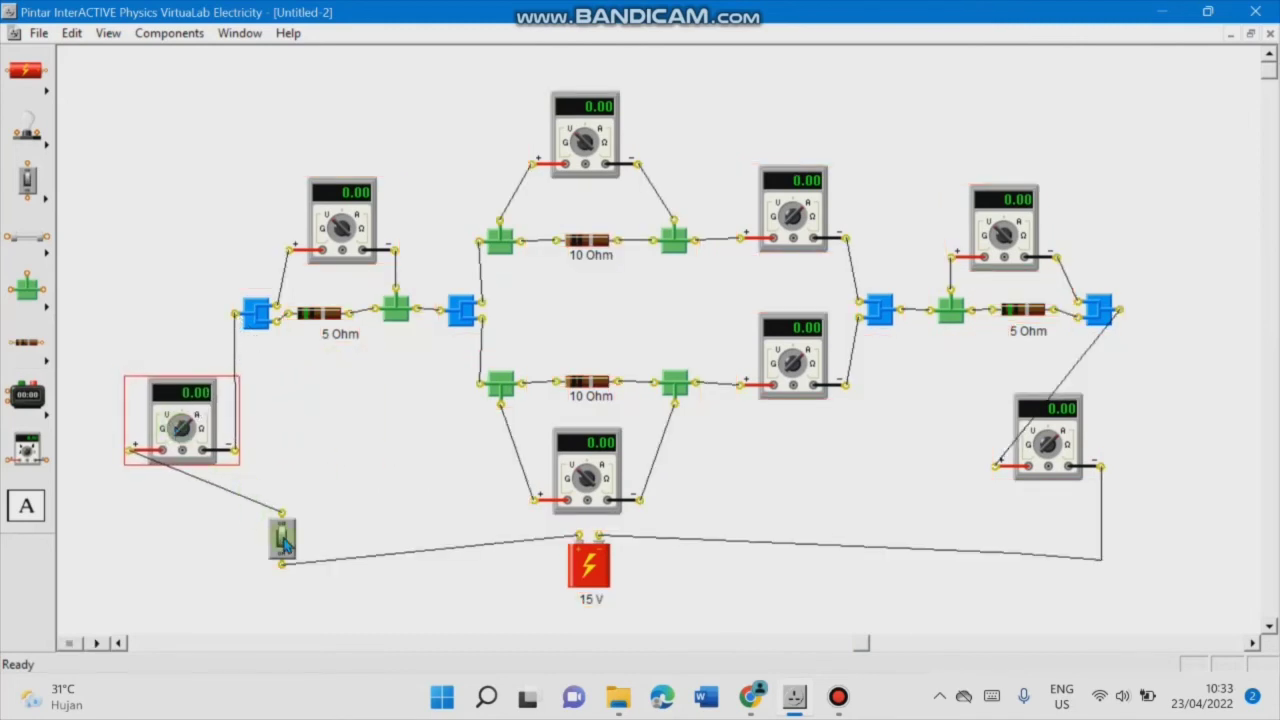
left_click_drag(284, 550, 133, 550)
left_click_drag(591, 576, 590, 610)
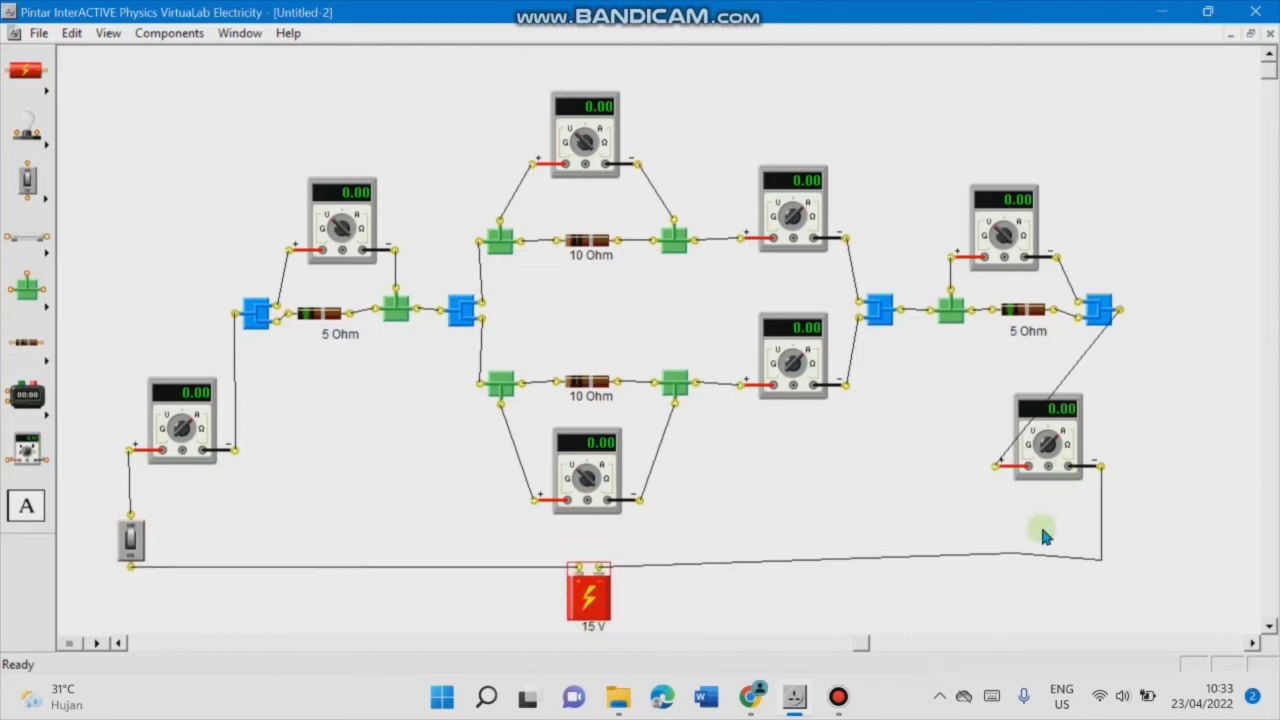
left_click_drag(1000, 553, 1021, 564)
double_click(1020, 565)
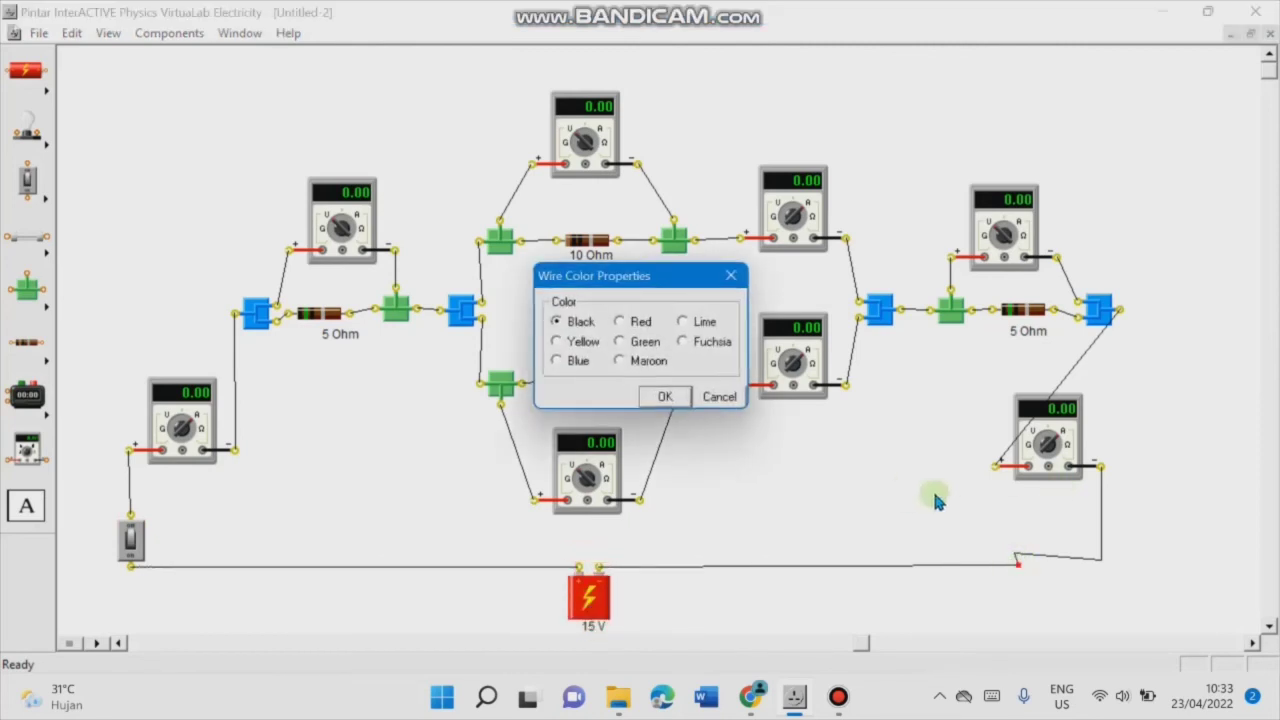
left_click(723, 401)
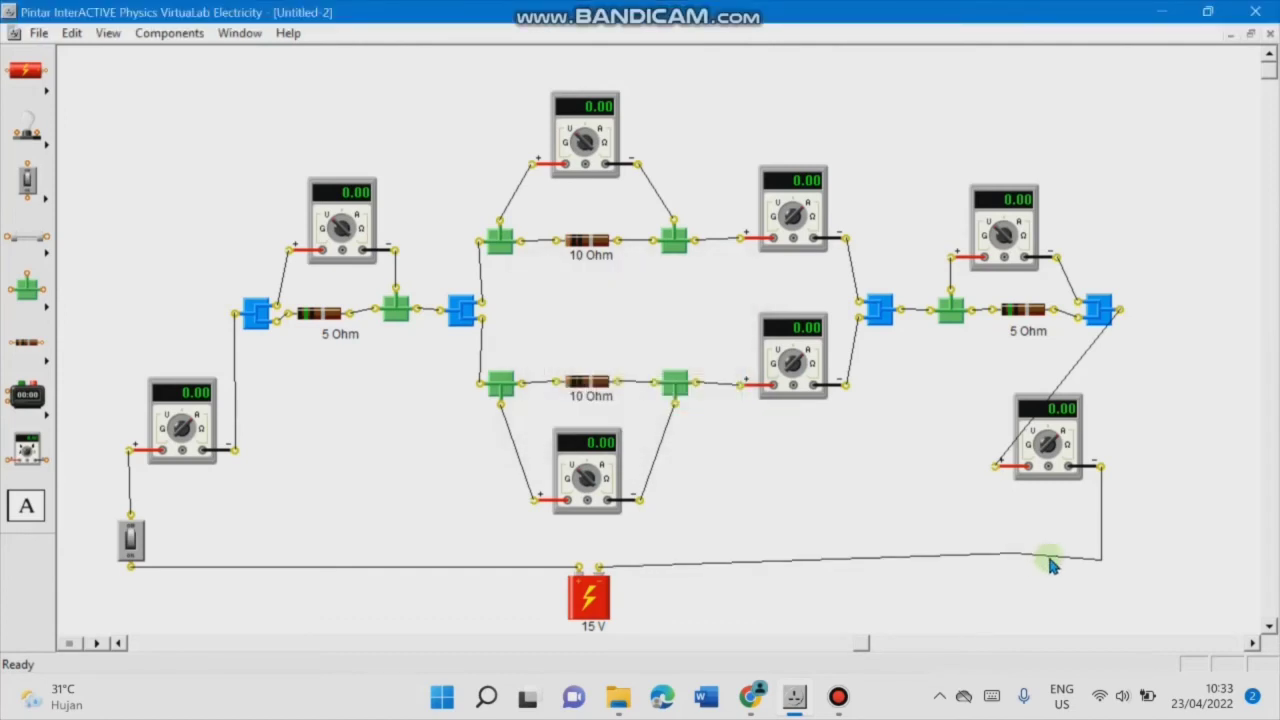
Step: Straighten the battery's right-hand wire and move the right ammeter outward, with the wire's corner directly below its negative terminal
mouse_move(1097, 558)
left_mouse_down()
mouse_move(1031, 571)
mouse_move(1030, 585)
mouse_move(1101, 566)
left_mouse_up()
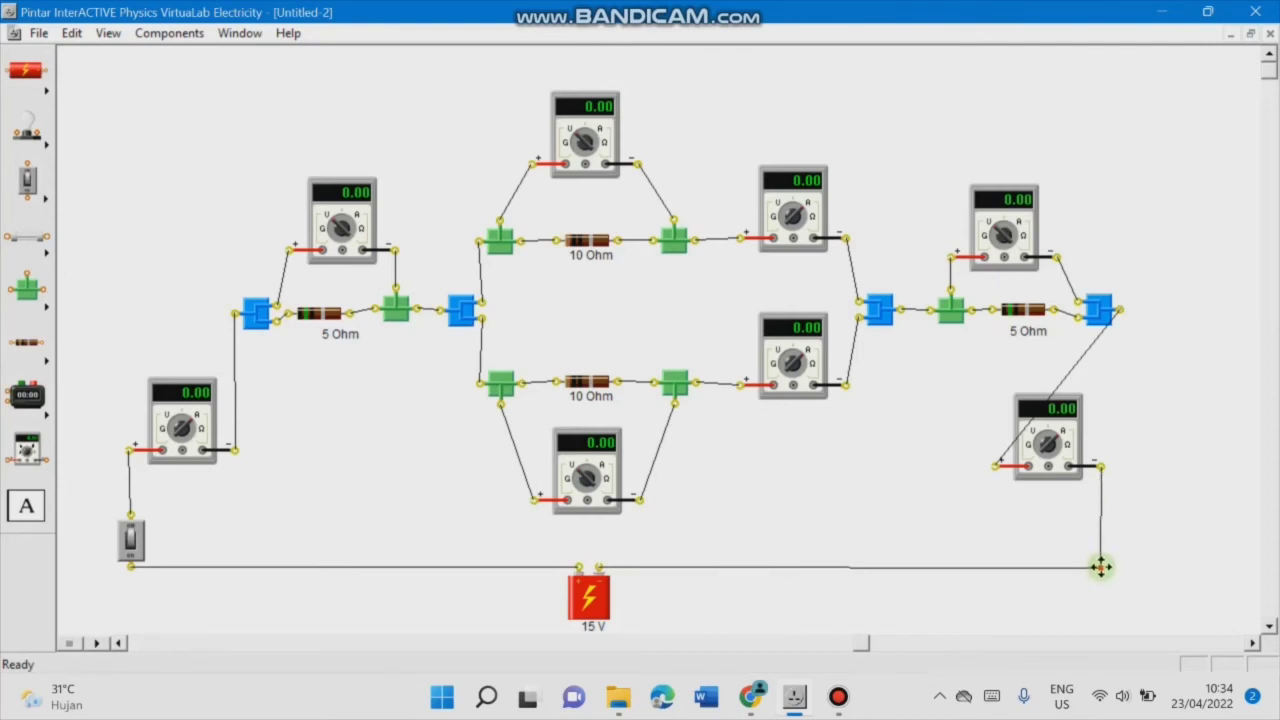
left_click_drag(1045, 452, 1172, 451)
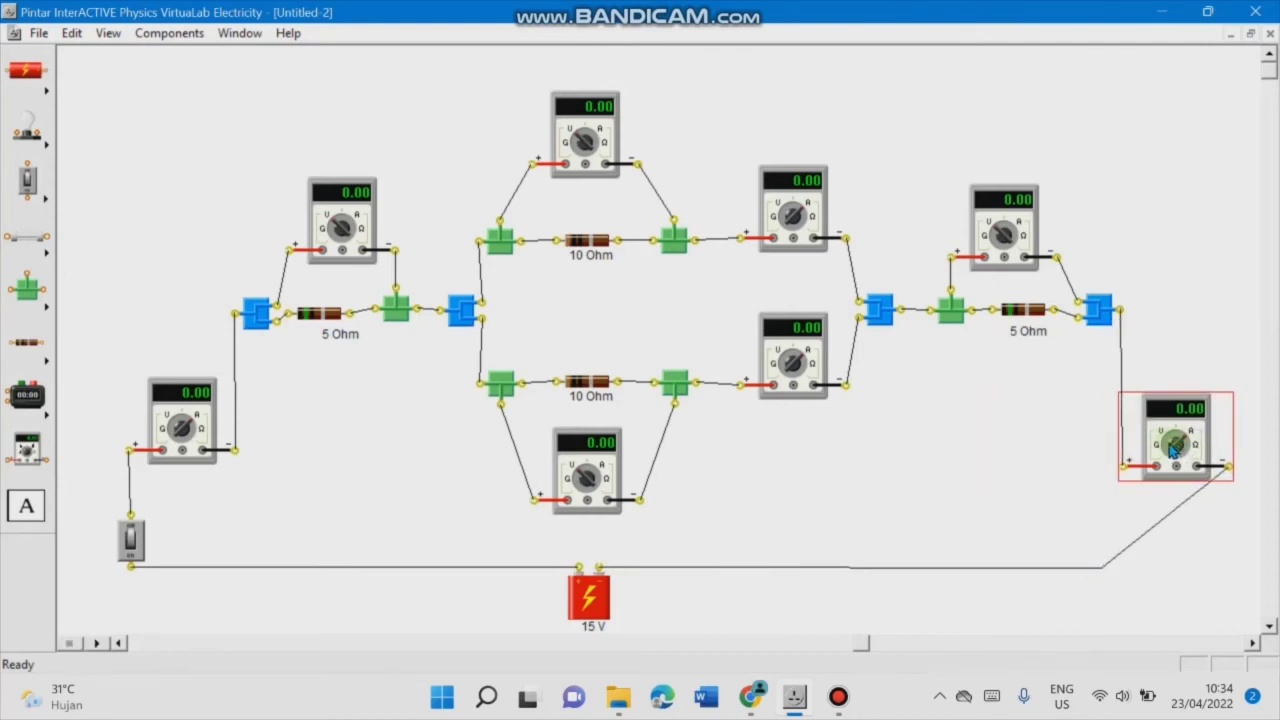
left_click_drag(1163, 516, 1228, 568)
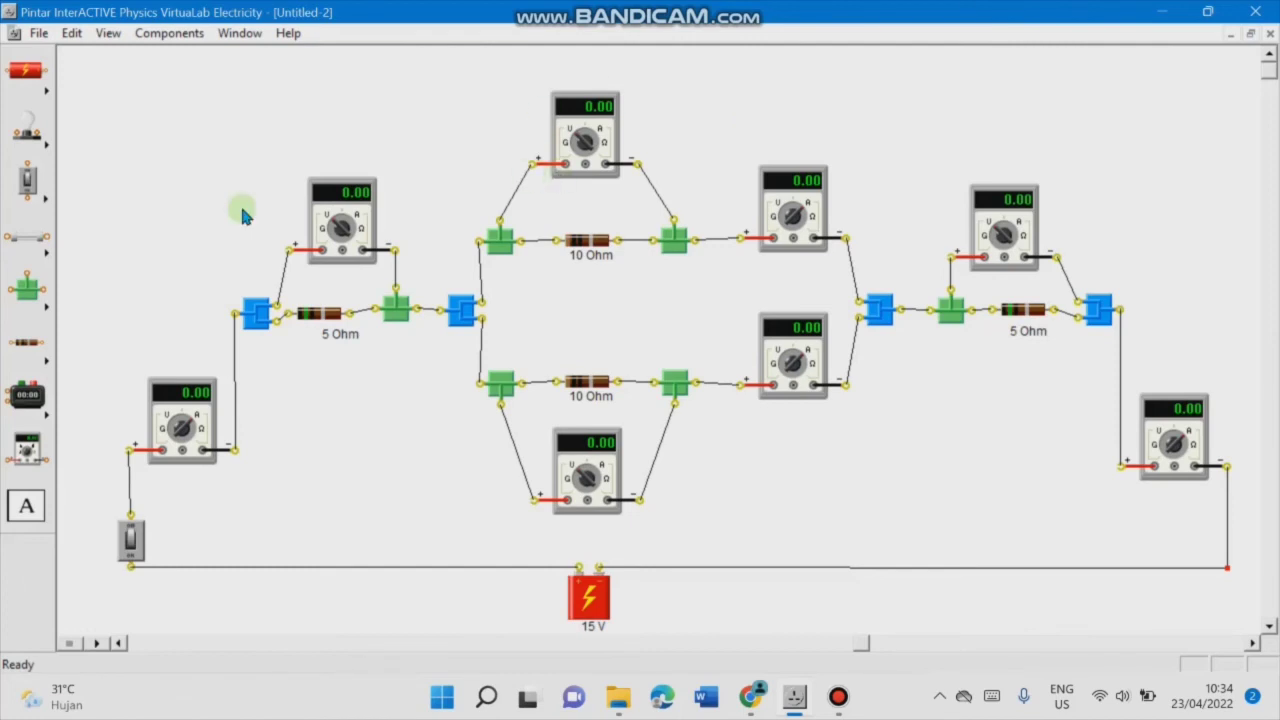
Step: Align the two Y connectors and the T connector around the left 5 Ohm resistor so their wires run straight
left_click(262, 316)
left_click_drag(262, 315, 263, 311)
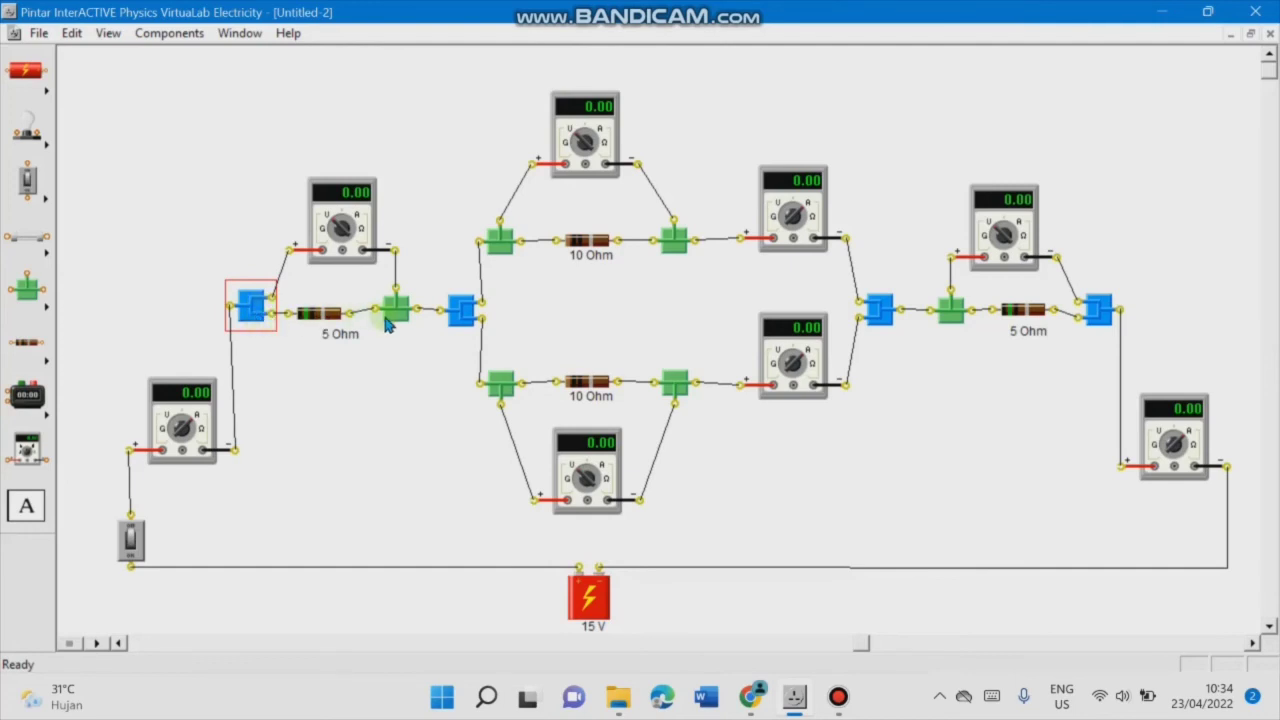
left_click(391, 322)
left_click_drag(391, 322, 398, 317)
left_click_drag(465, 313, 460, 315)
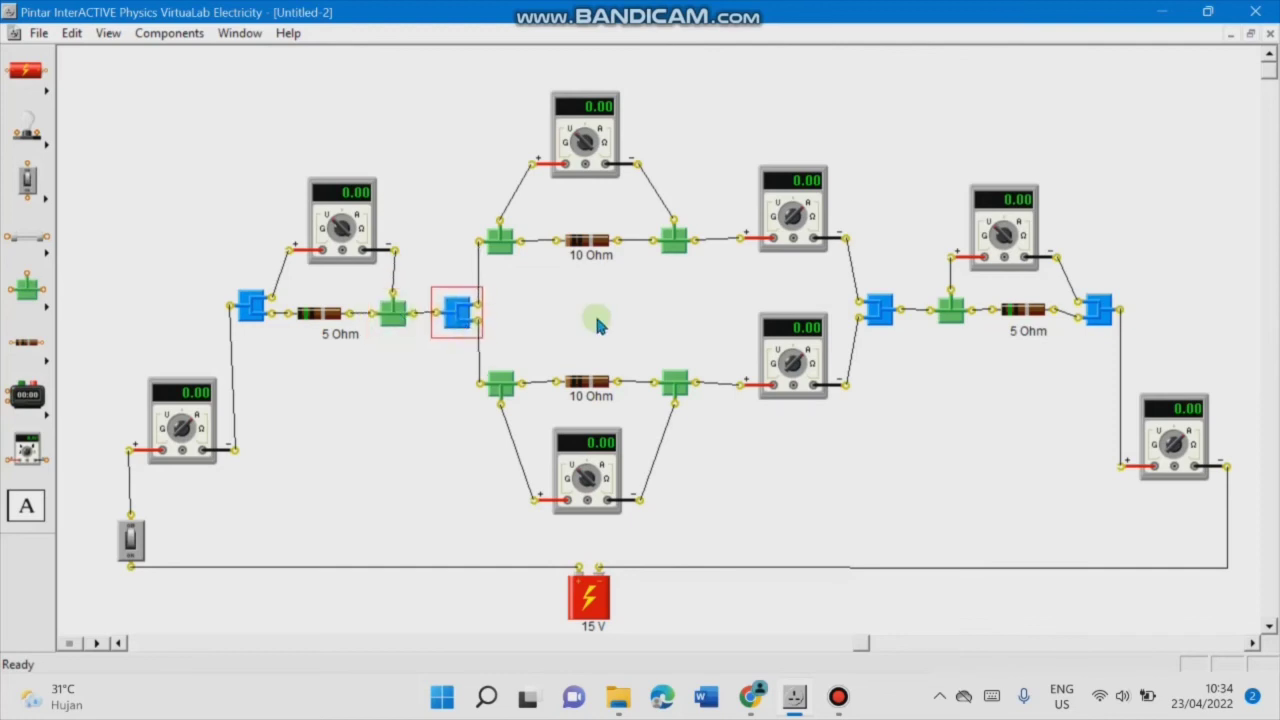
Step: Nudge the two Y connectors on either side of the right 5 Ohm resistor to straighten the wiring
left_click(882, 314)
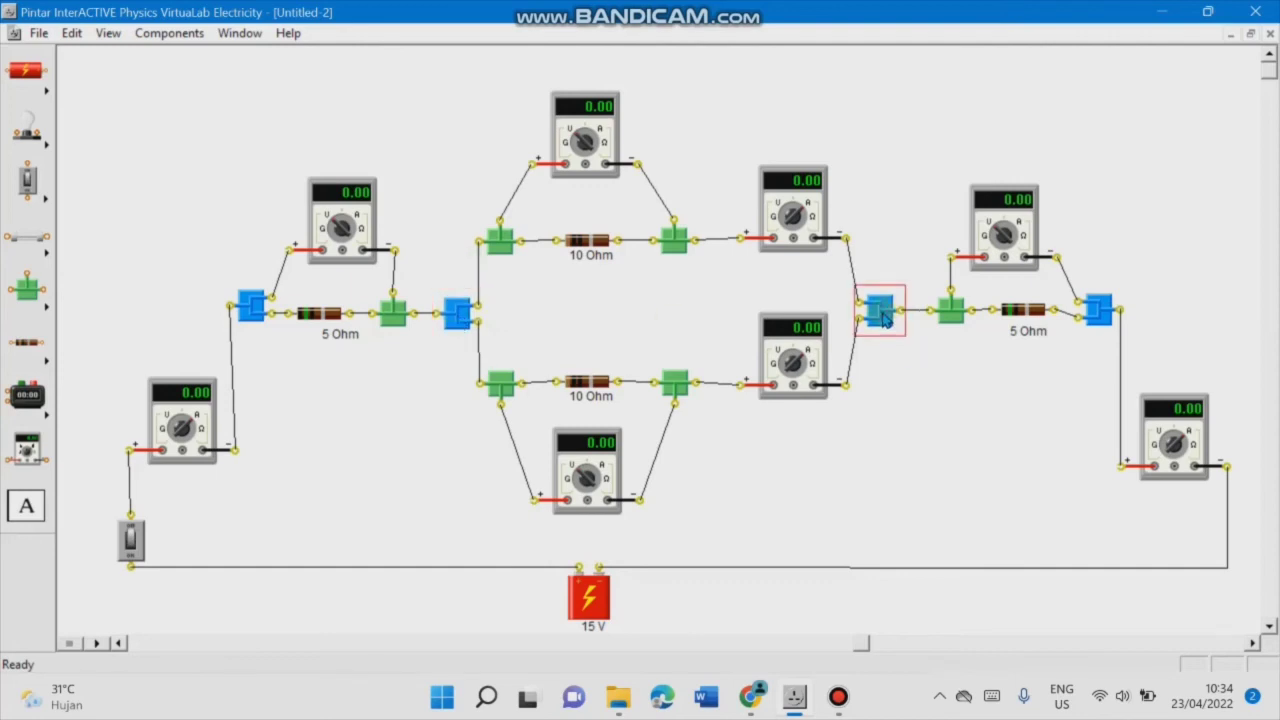
left_click_drag(882, 313, 889, 314)
left_click_drag(1025, 313, 1096, 311)
Step: Align the 10 Ohm resistors, their right-hand T connectors and the ammeters so both parallel branches run in straight lines
left_click_drag(589, 240, 589, 241)
left_click_drag(674, 238, 674, 239)
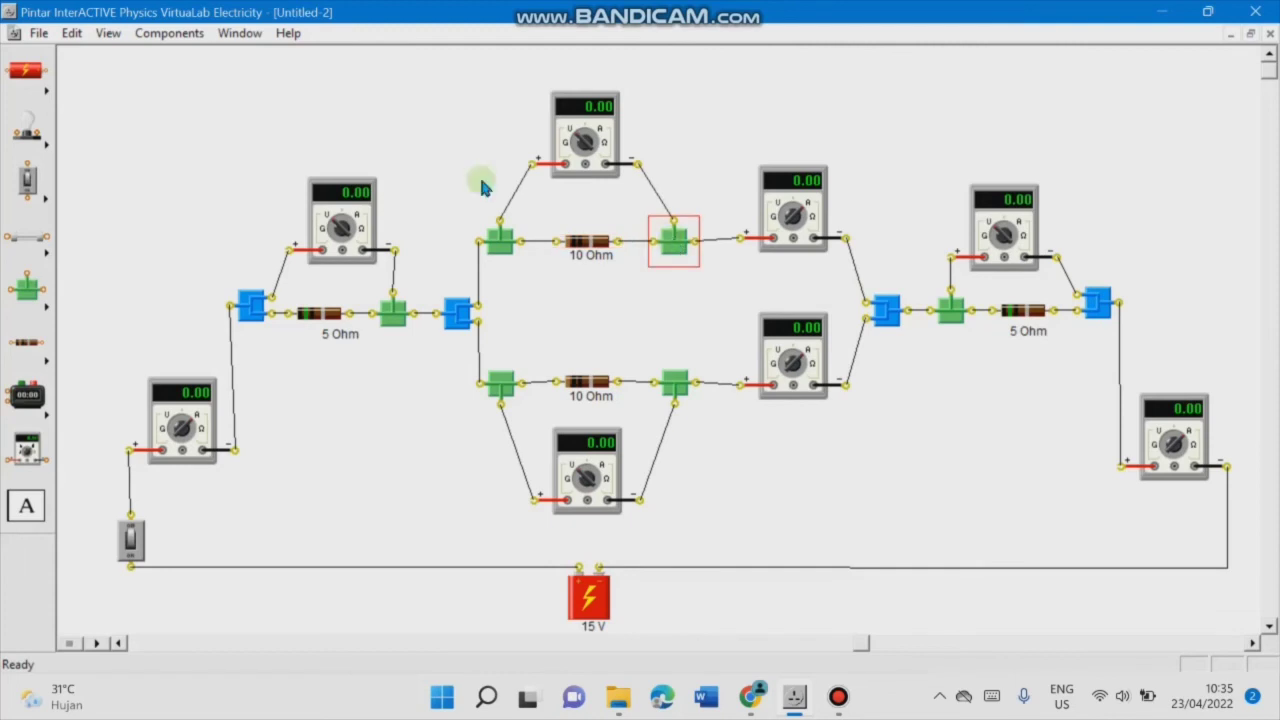
left_click_drag(792, 228, 779, 231)
left_click(587, 243)
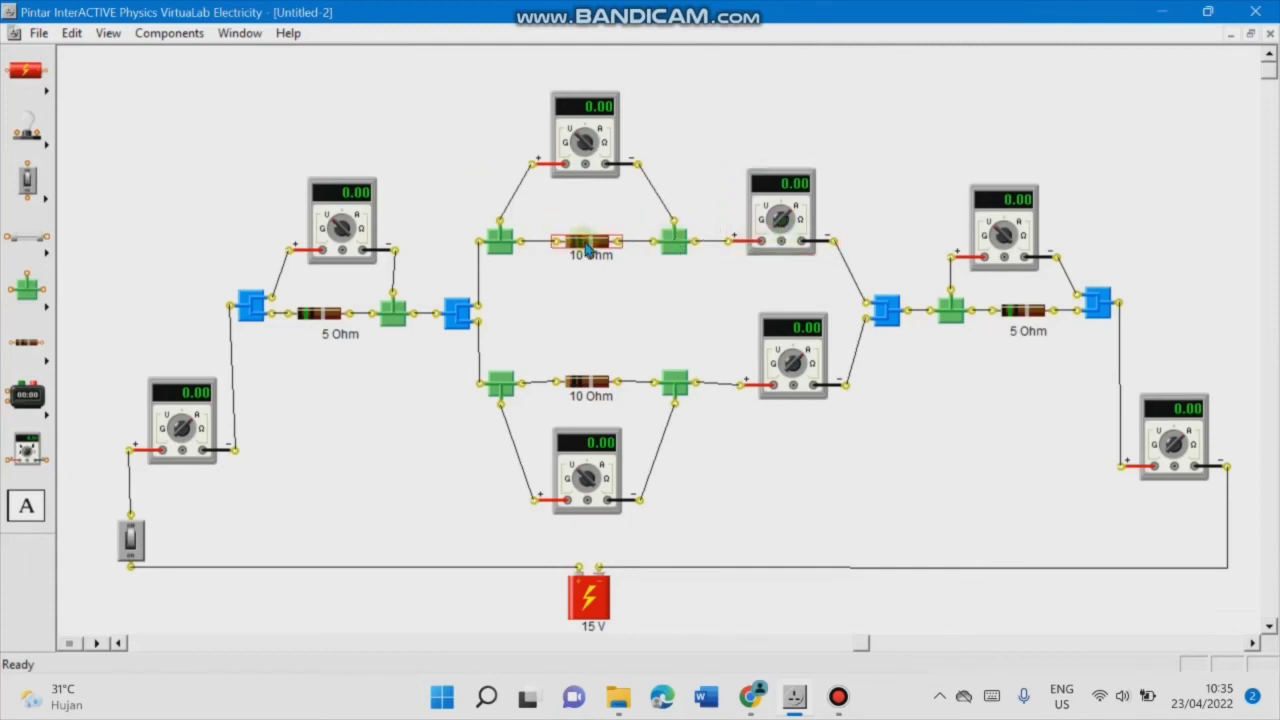
left_click(578, 385)
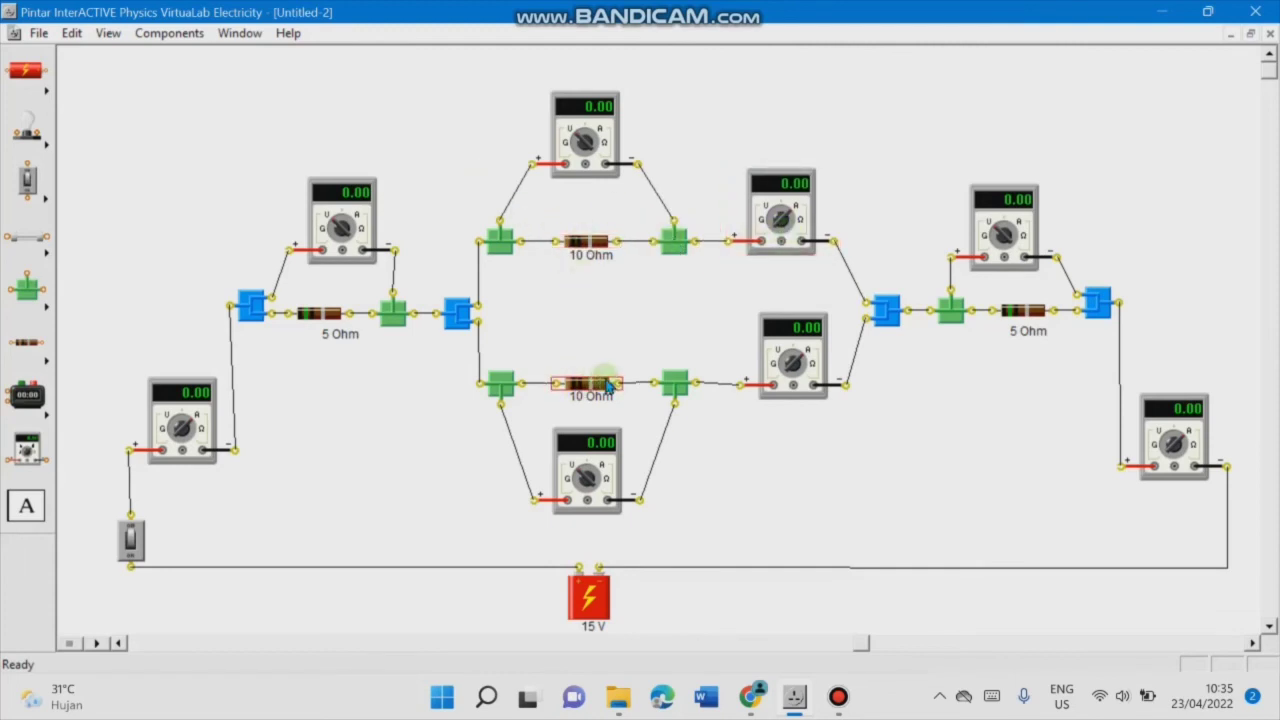
left_click(675, 383)
left_click(783, 375)
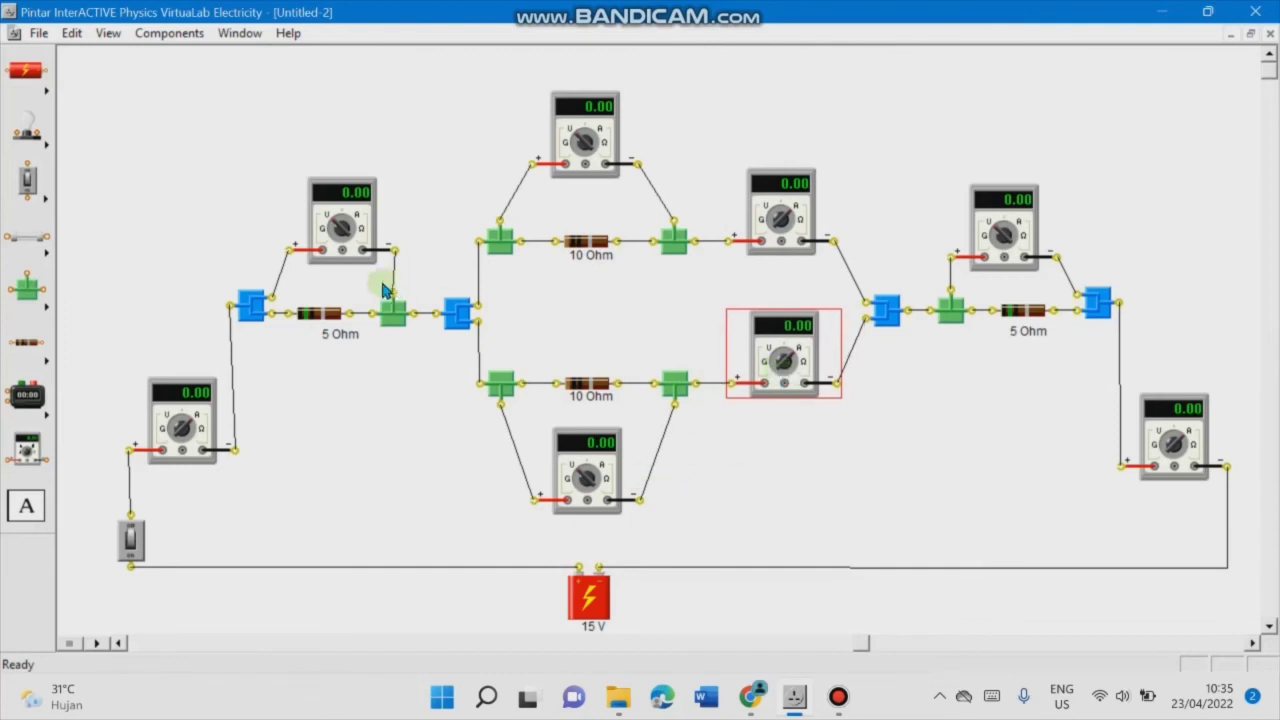
Step: Centre the left voltmeter over its 5 Ohm resistor and shift the outer Y connector and left ammeter to make their connecting wires vertical
left_click_drag(349, 238, 335, 238)
left_click_drag(325, 314, 328, 314)
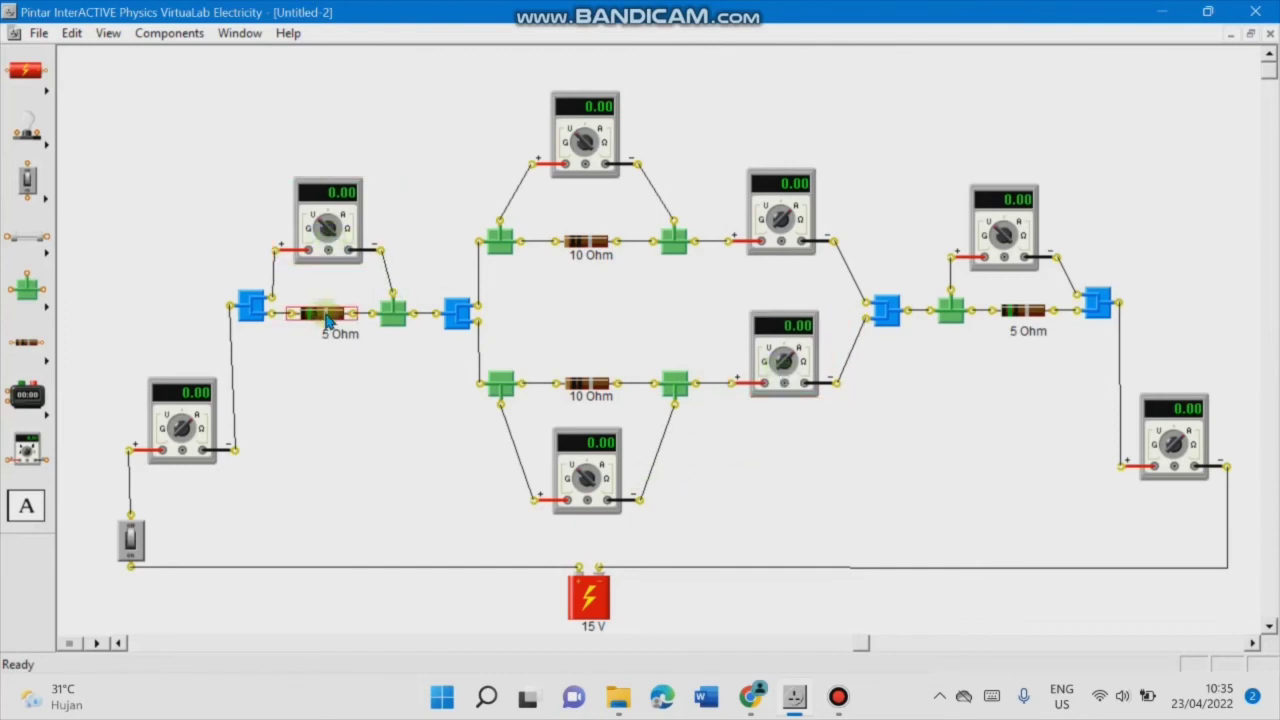
left_click_drag(326, 225, 321, 225)
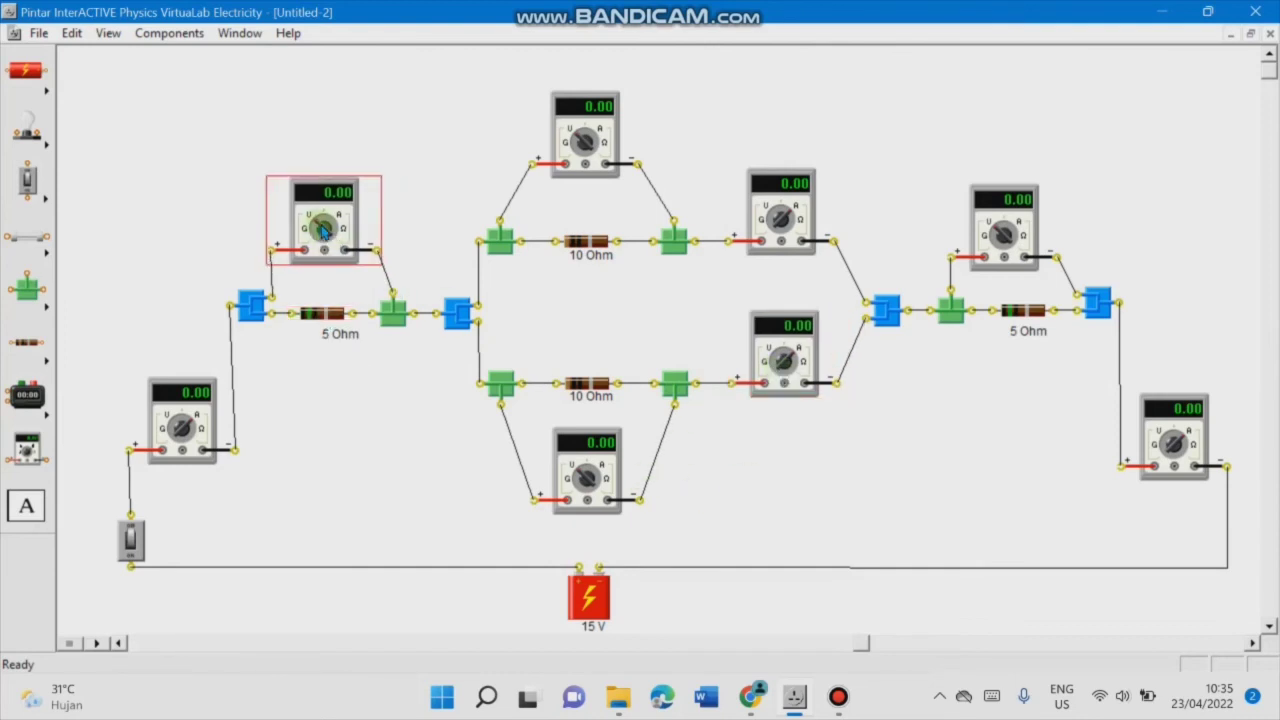
left_click(255, 305)
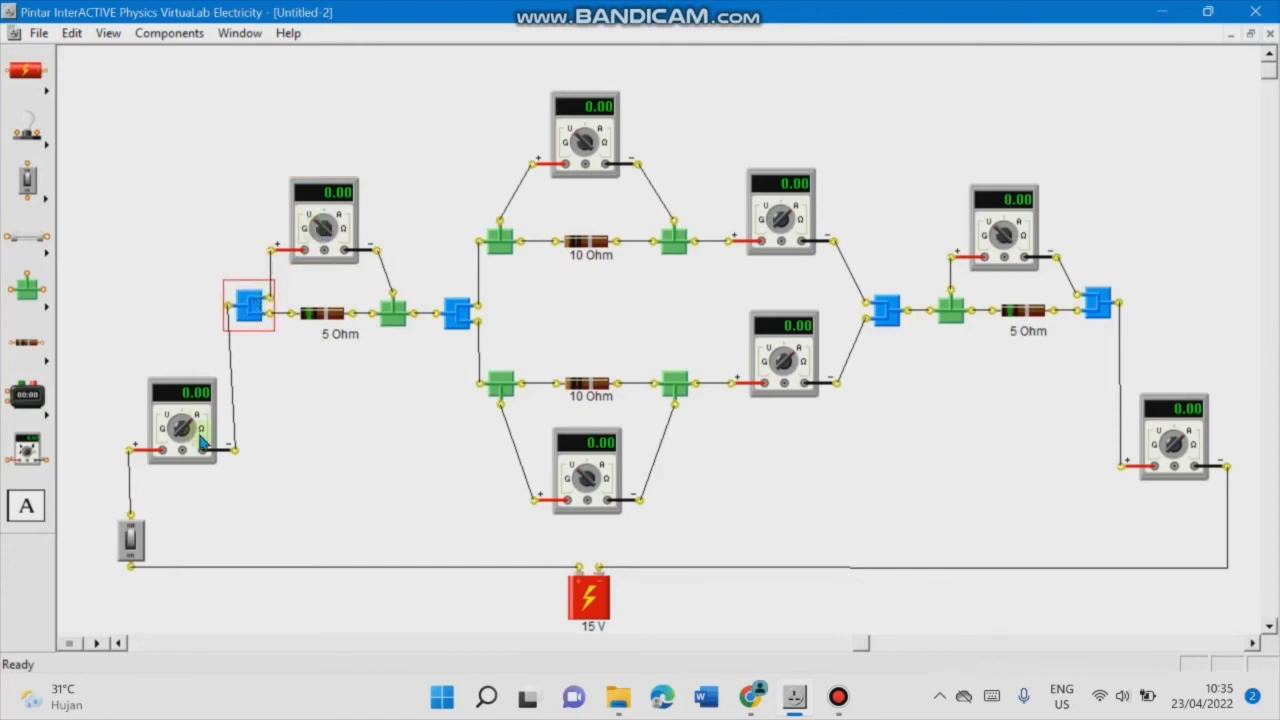
left_click_drag(197, 437, 188, 437)
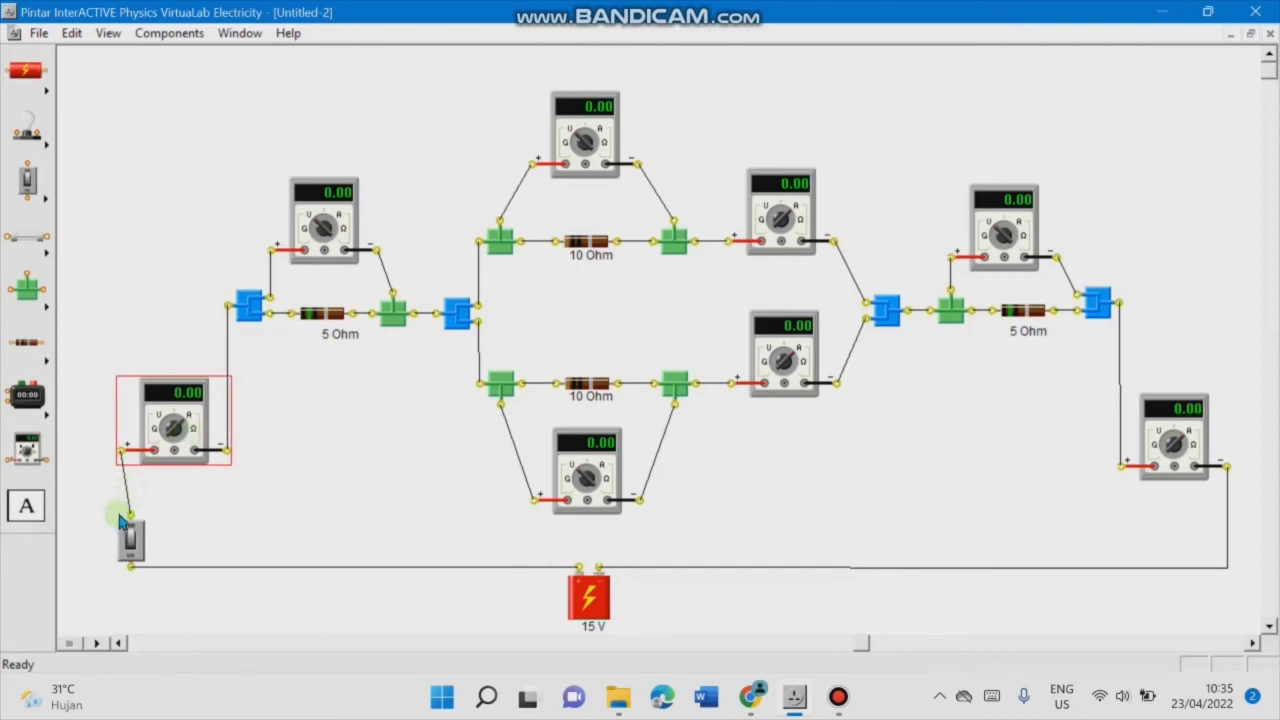
Step: Align the switch under the left ammeter's positive terminal and shift the Y connector joining the parallel branches directly beneath the upper ammeter's negative terminal
left_click_drag(131, 537, 128, 537)
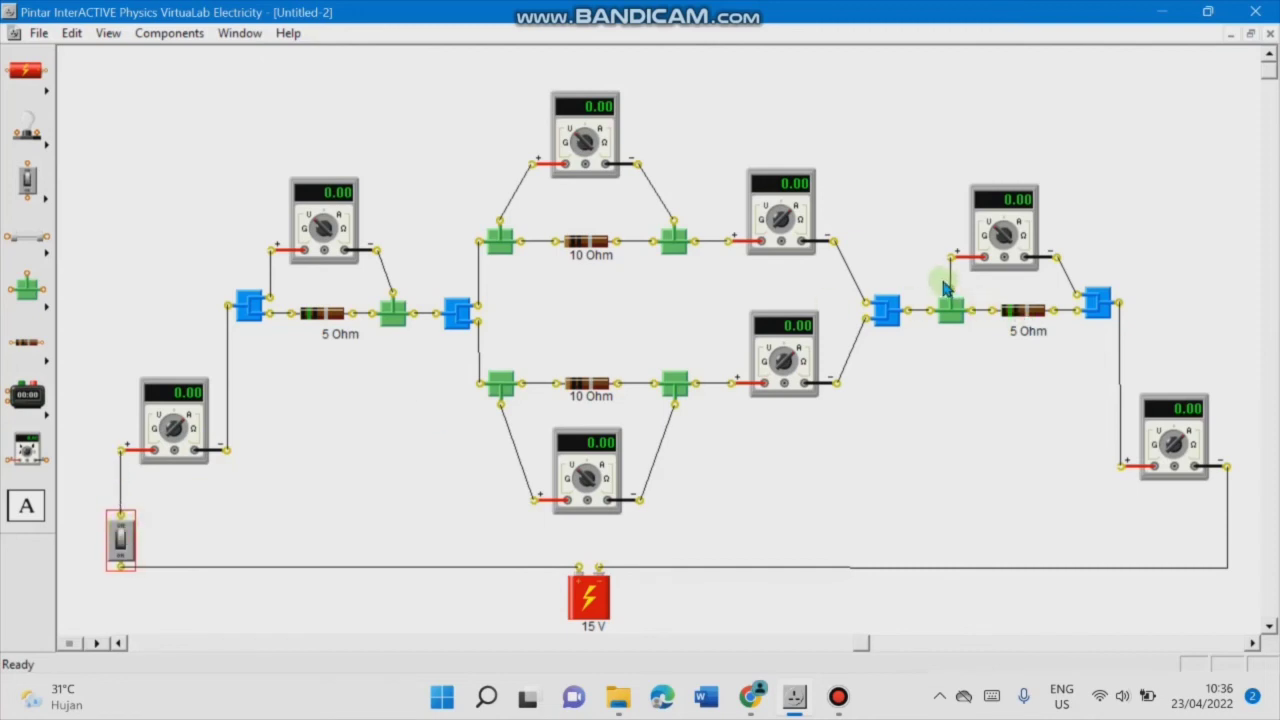
left_click(898, 318)
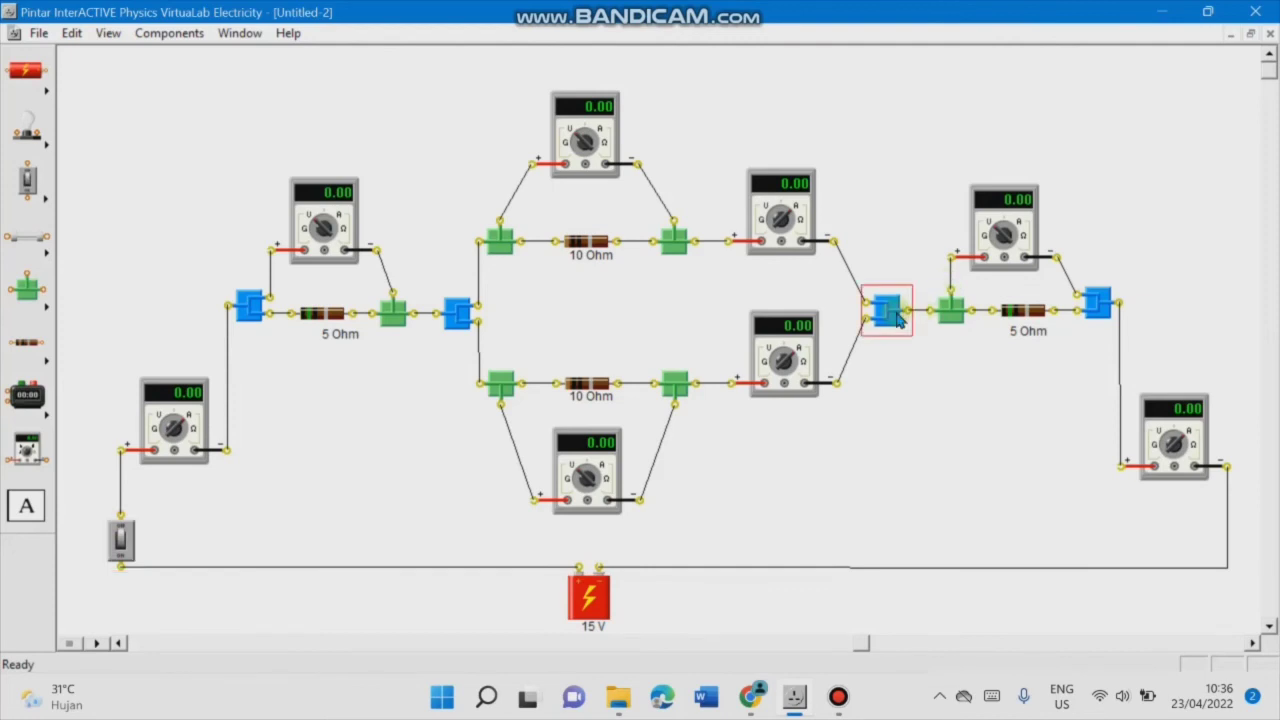
left_click_drag(897, 317, 894, 318)
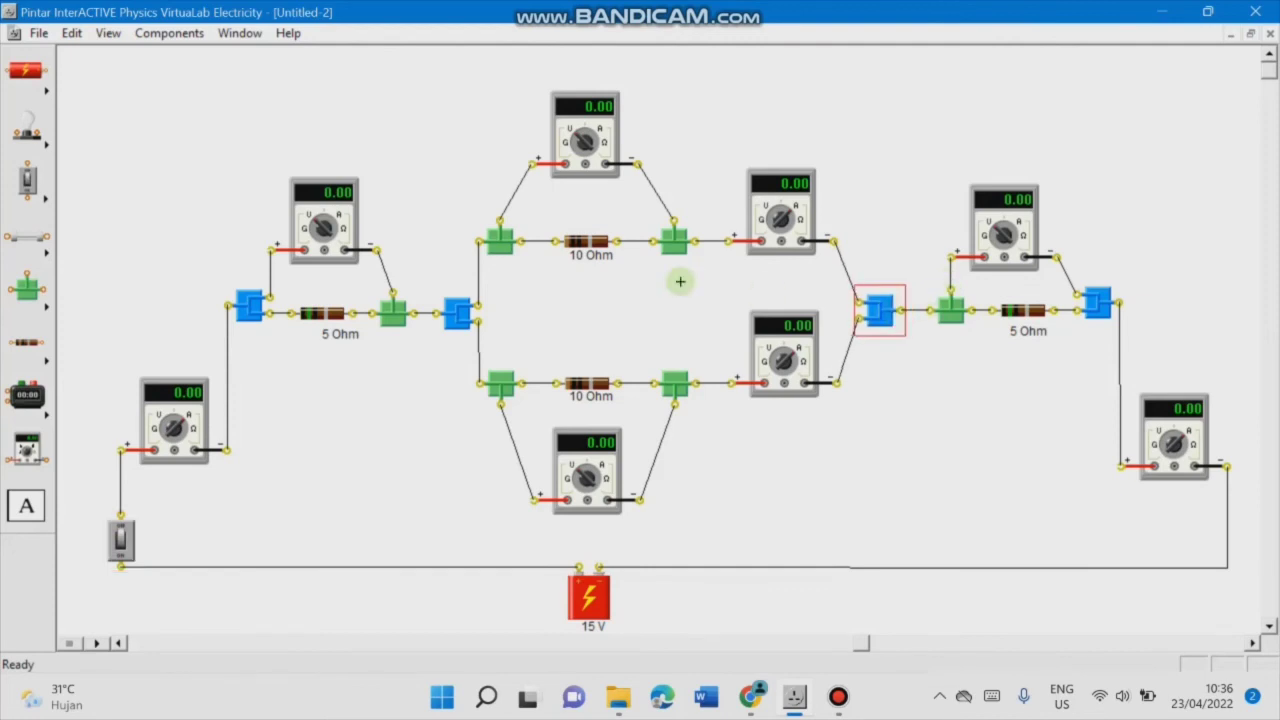
left_click(505, 388)
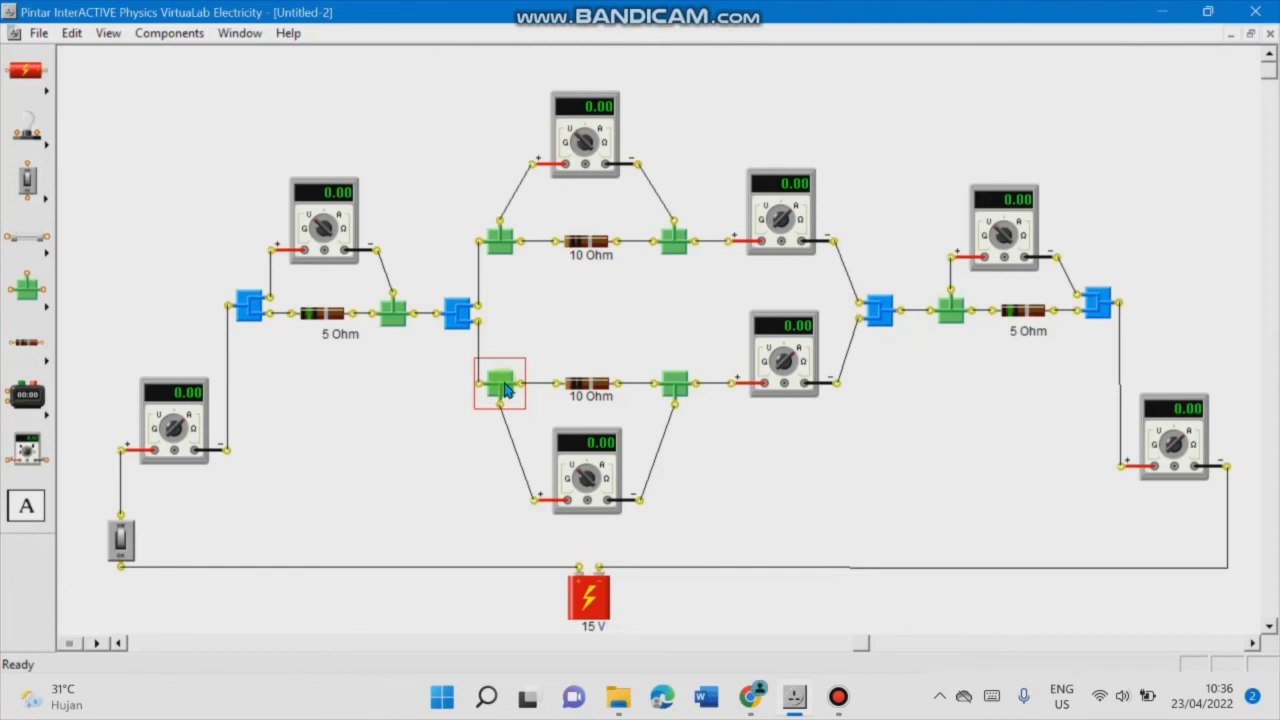
left_click(858, 302)
key("Left")
key("Left")
key("Left")
key("Left")
key("Left")
key("Left")
key("Left")
key("Left")
key("Left")
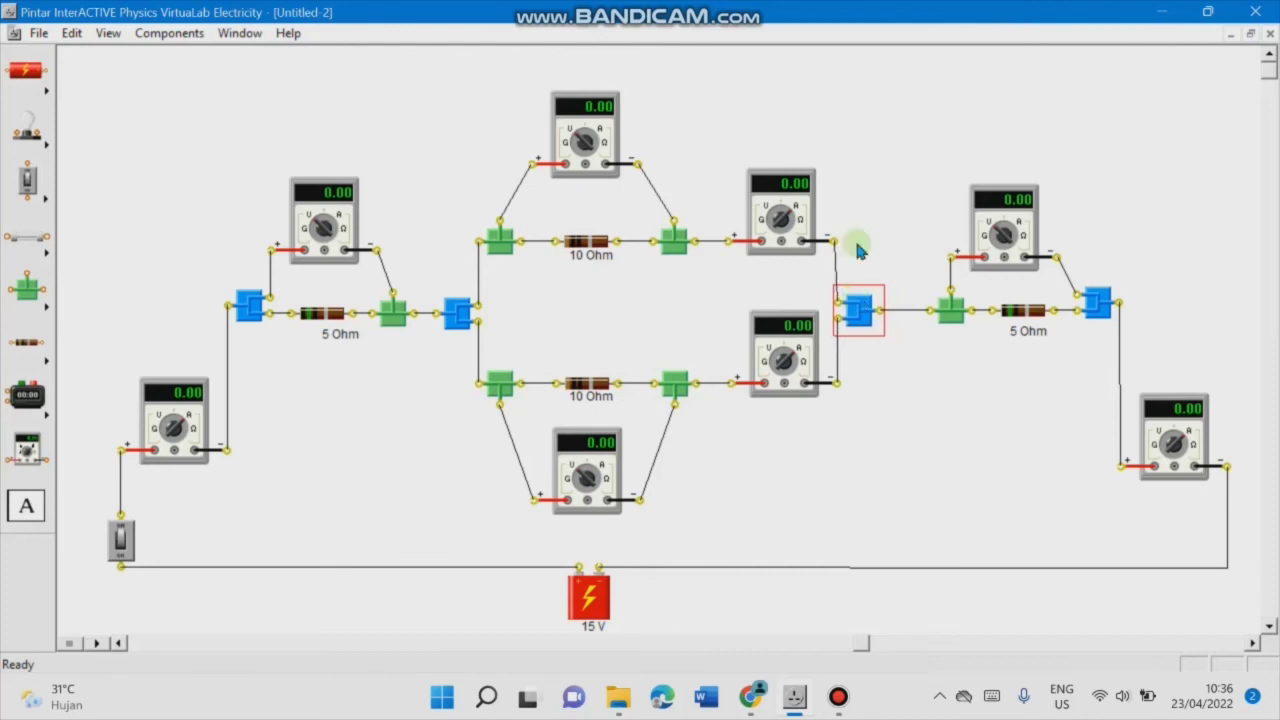
Step: Nudge the upper branch ammeter to line up vertically with the lower branch ammeter
left_click(800, 222)
key("Right")
key("Right")
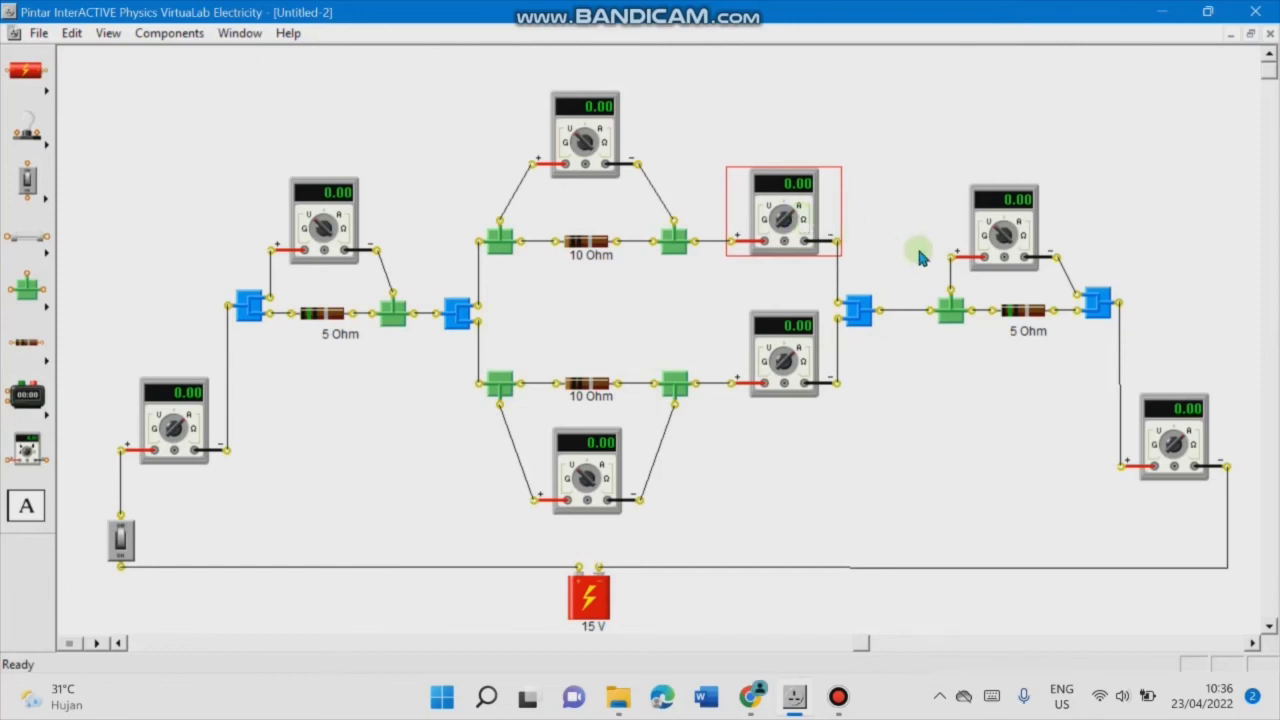
Step: Move the T connector and the right 5 Ohm resistor closer to the Y connector that joins the parallel branches
left_click(950, 312)
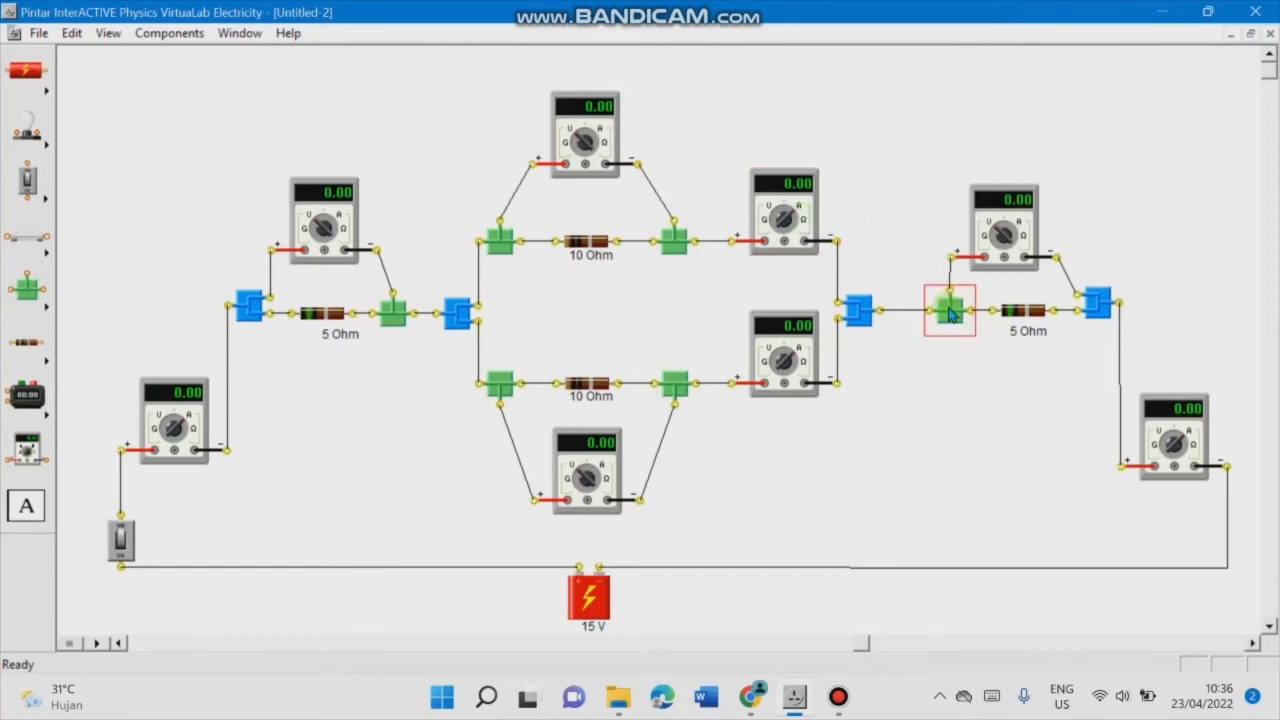
key("Left")
key("Left")
key("Left")
key("Left")
key("Left")
key("Left")
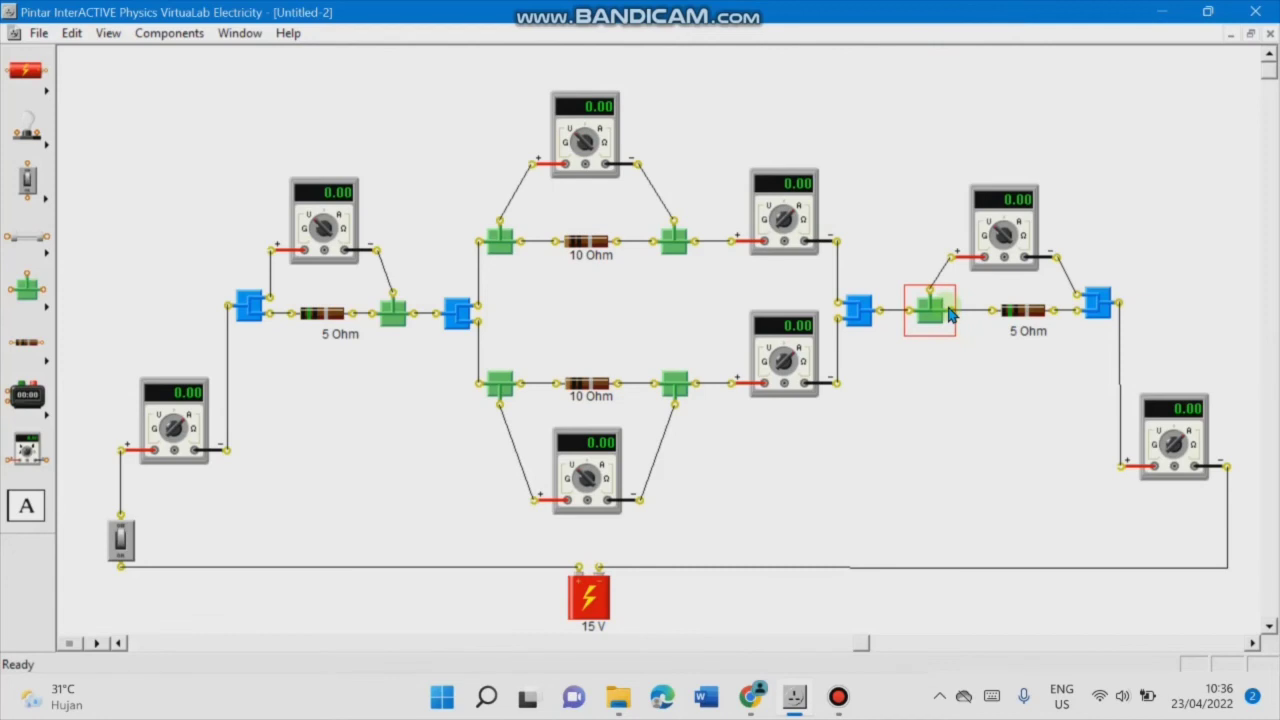
left_click(1028, 313)
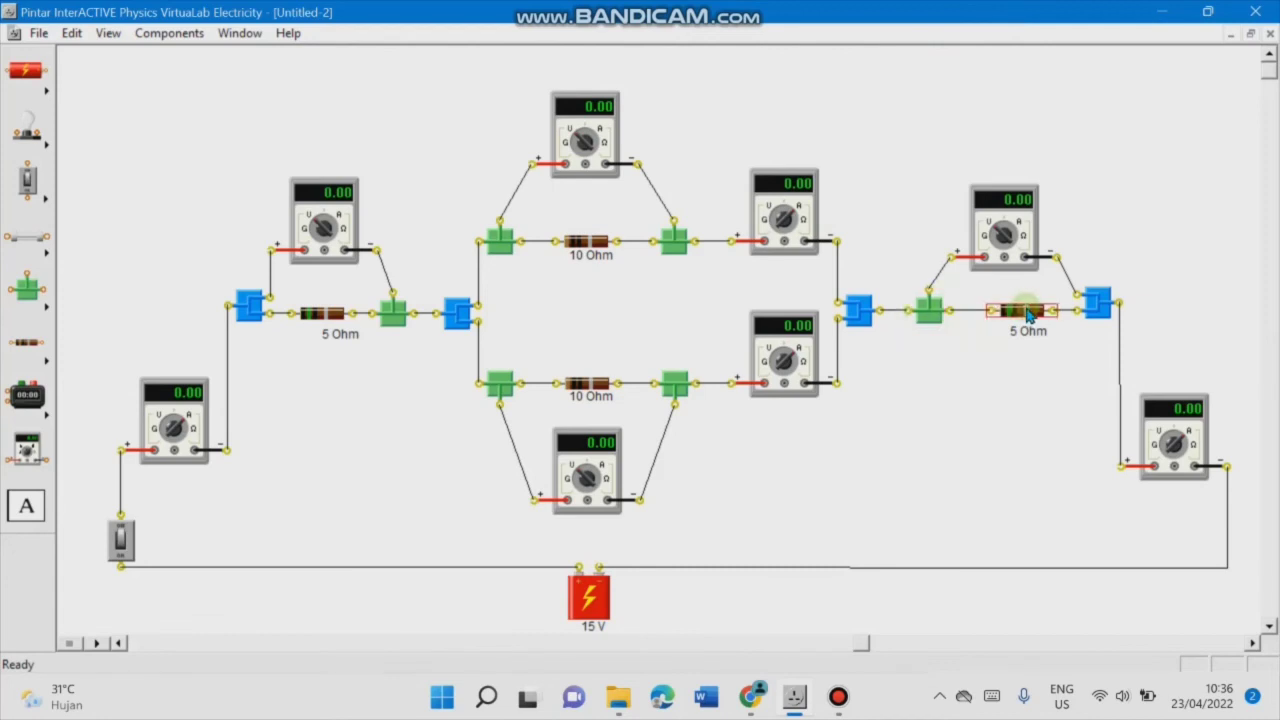
Step: Shift the right voltmeter so its positive terminal sits directly above the T connector beside the right 5 Ohm resistor
left_click(1008, 238)
key("Left")
key("Left")
key("Left")
key("Left")
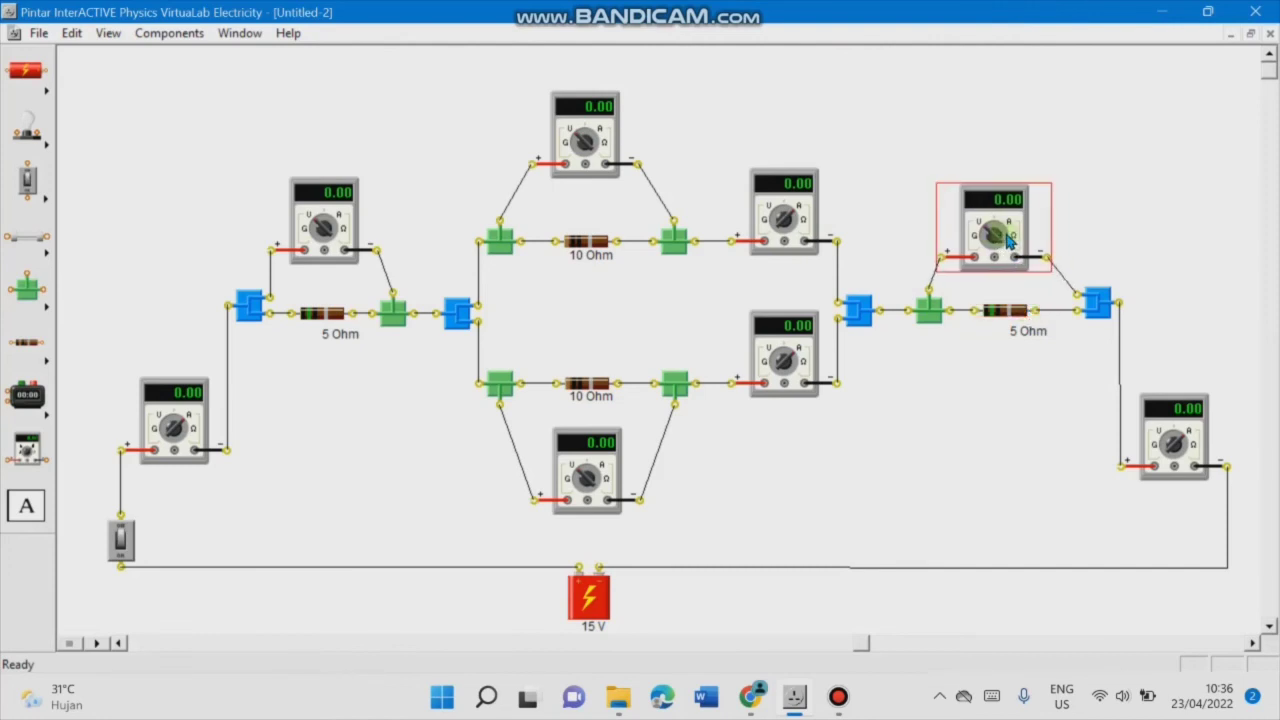
key("Left")
key("Left")
key("Left")
key("Left")
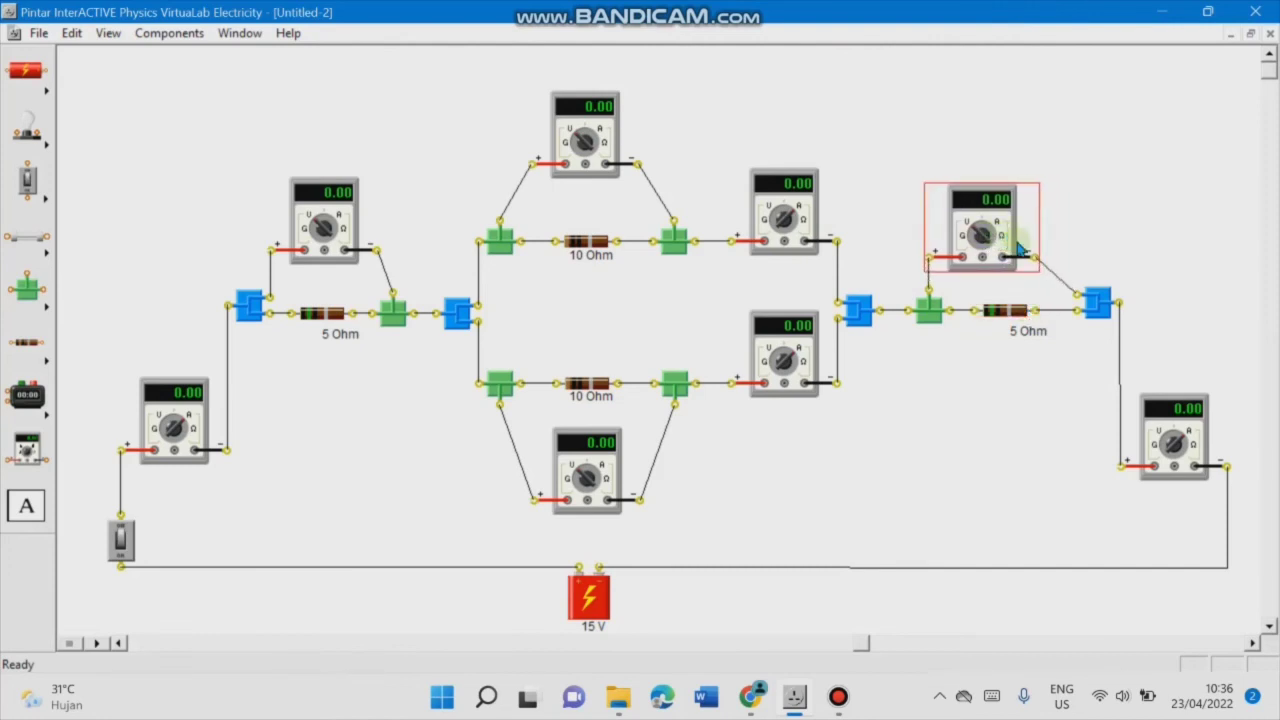
Step: Tighten the spacing between the right 5 Ohm resistor and the outermost Y connector beyond it
left_click(1100, 305)
key("Left")
key("Left")
key("Left")
key("Left")
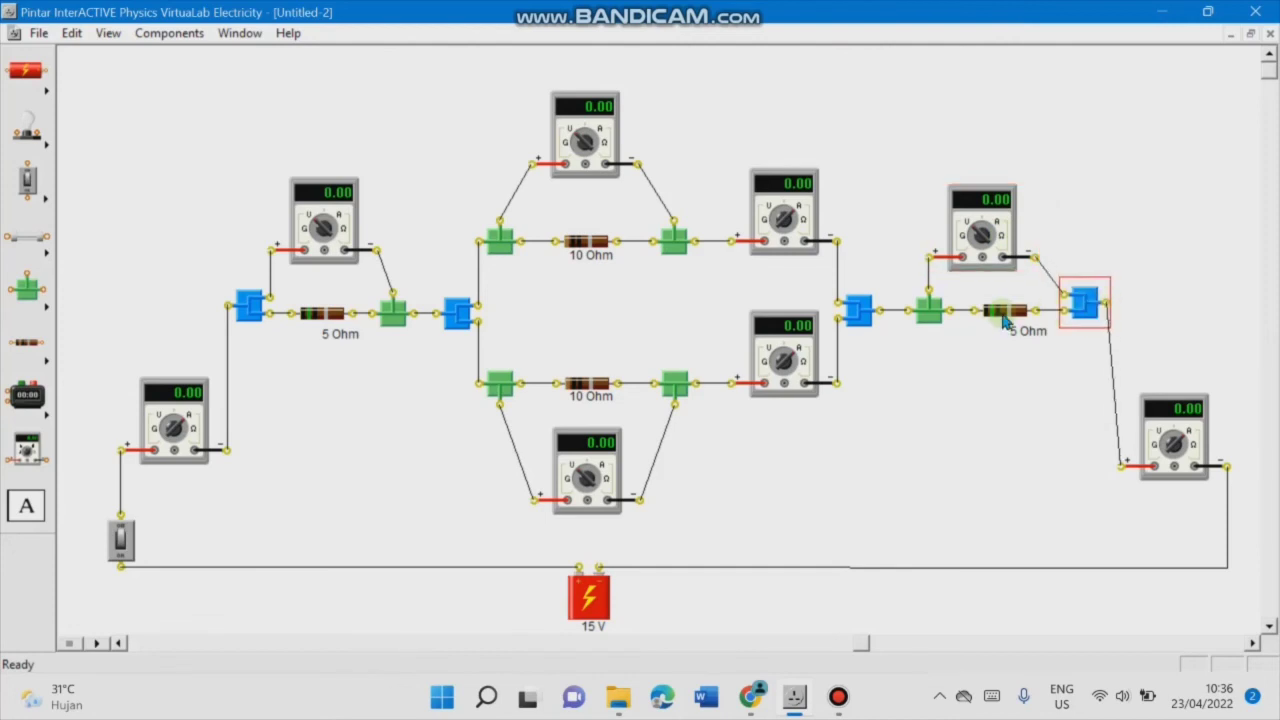
left_click(1004, 313)
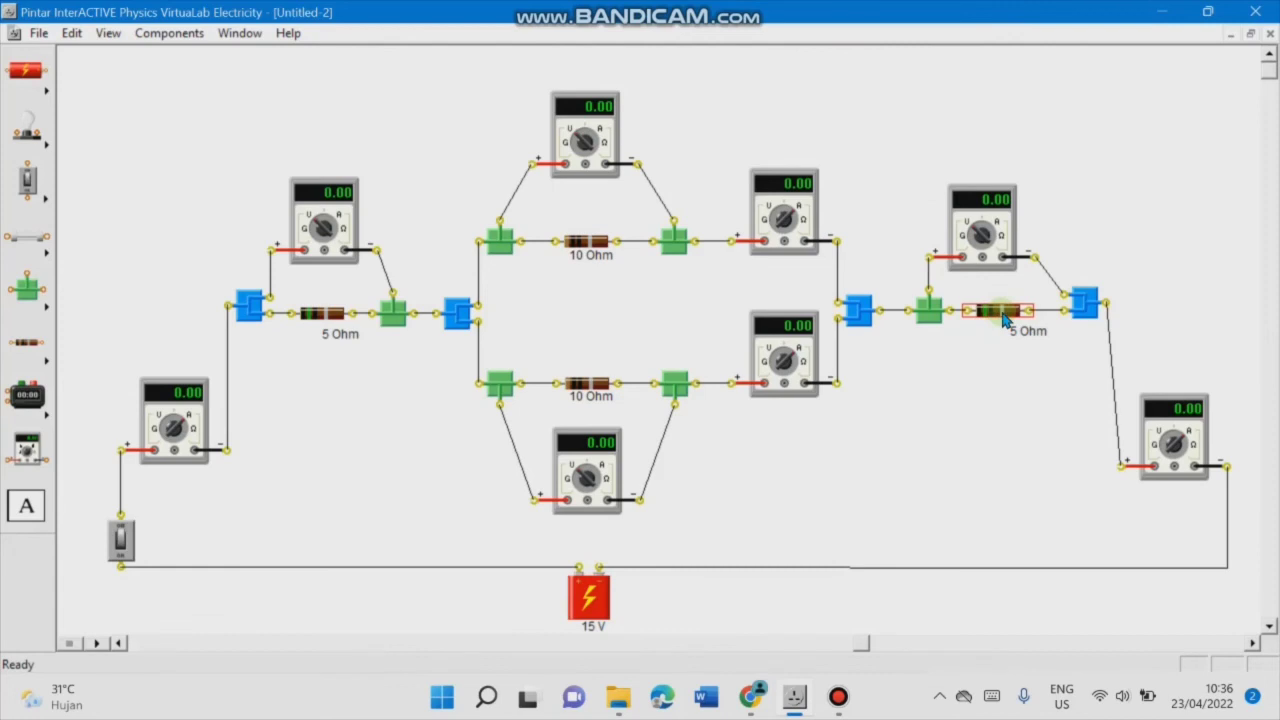
left_click(1077, 309)
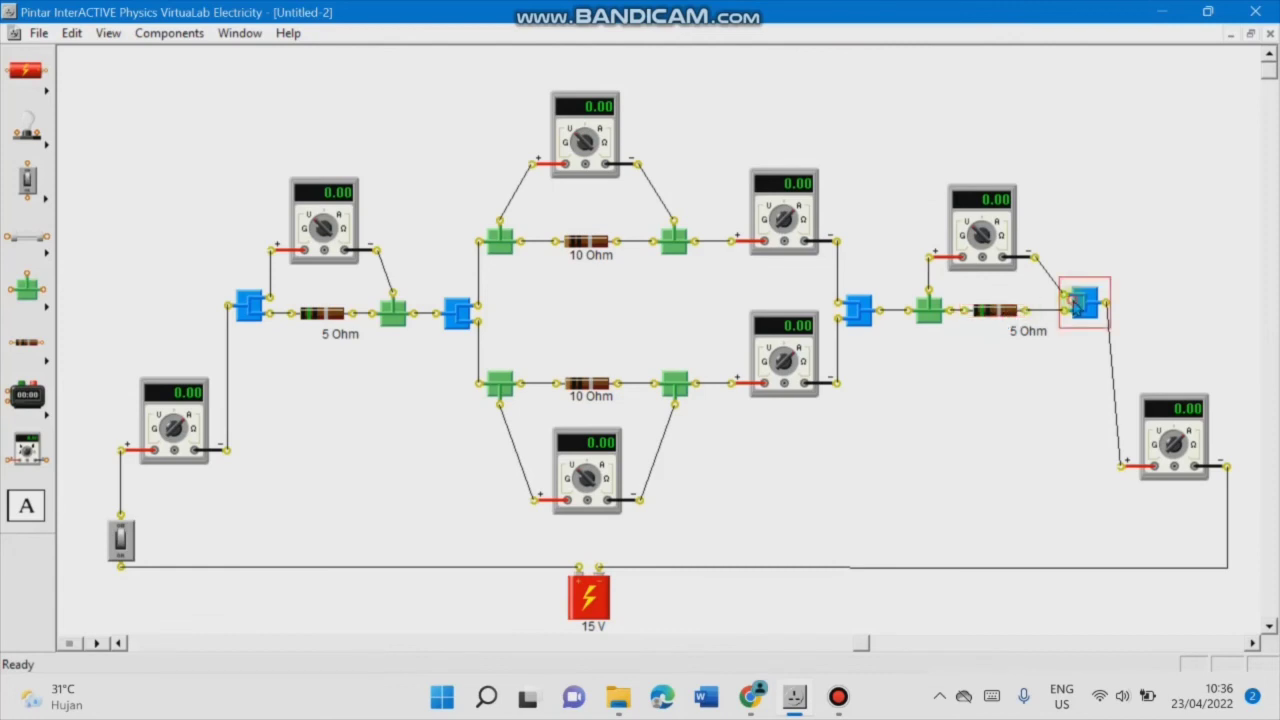
key("Left")
key("Left")
key("Left")
key("Left")
key("Left")
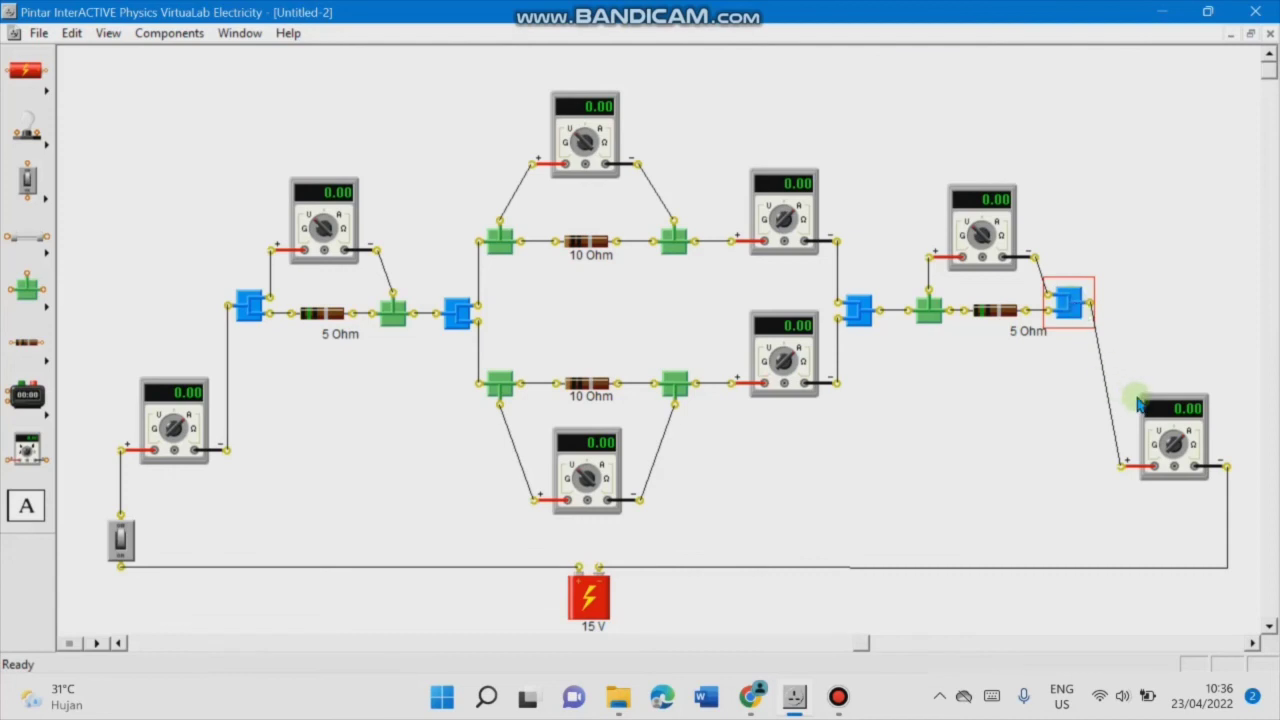
Step: Shift the right ammeter so its positive terminal lies directly below the outermost Y connector's output
left_click(1160, 437)
key("Left")
key("Left")
key("Left")
key("Left")
key("Left")
key("Left")
key("Left")
key("Left")
key("Left")
key("Left")
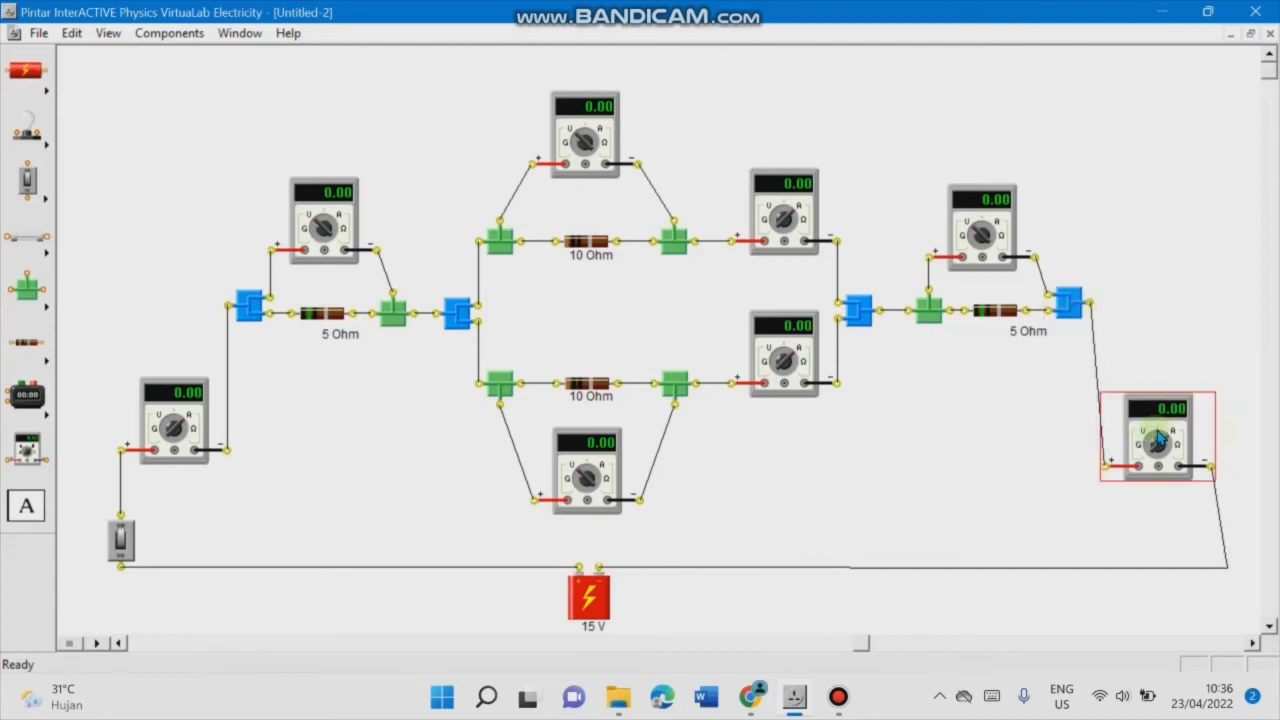
key("Left")
key("Left")
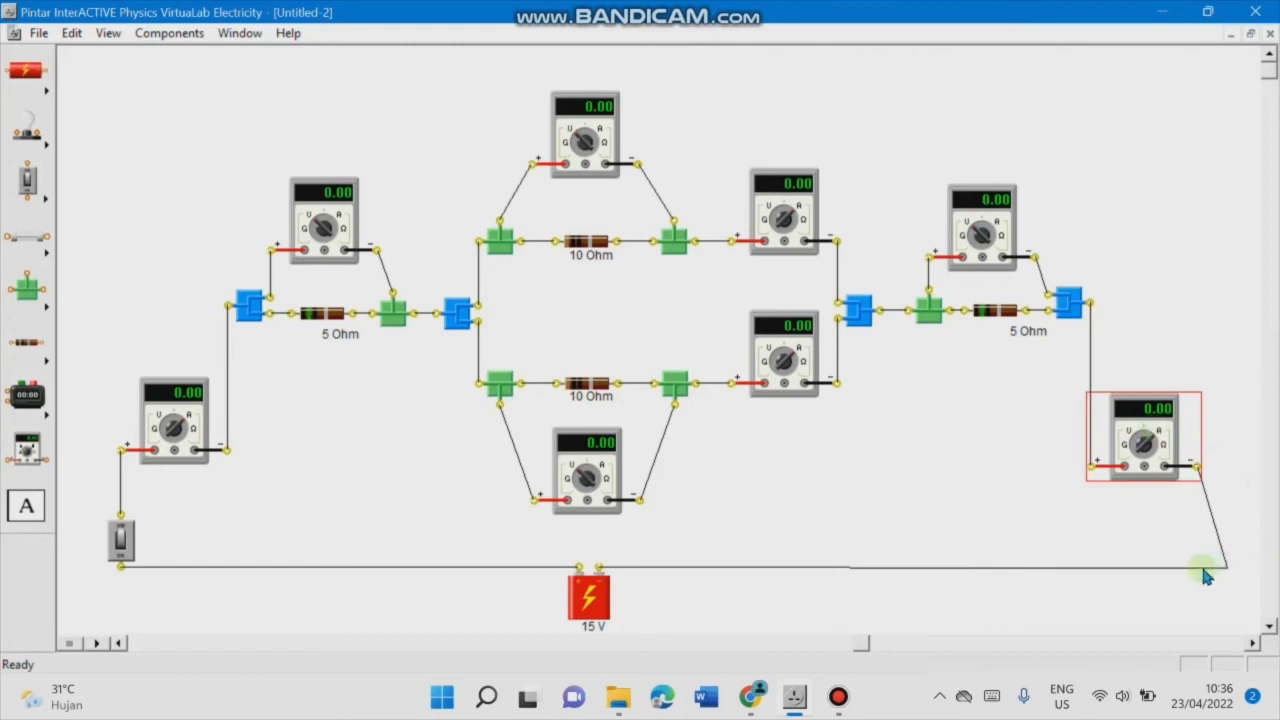
Step: Reshape the wire from the right ammeter to the battery into a square corner directly below the ammeter's negative terminal
left_click(1229, 568)
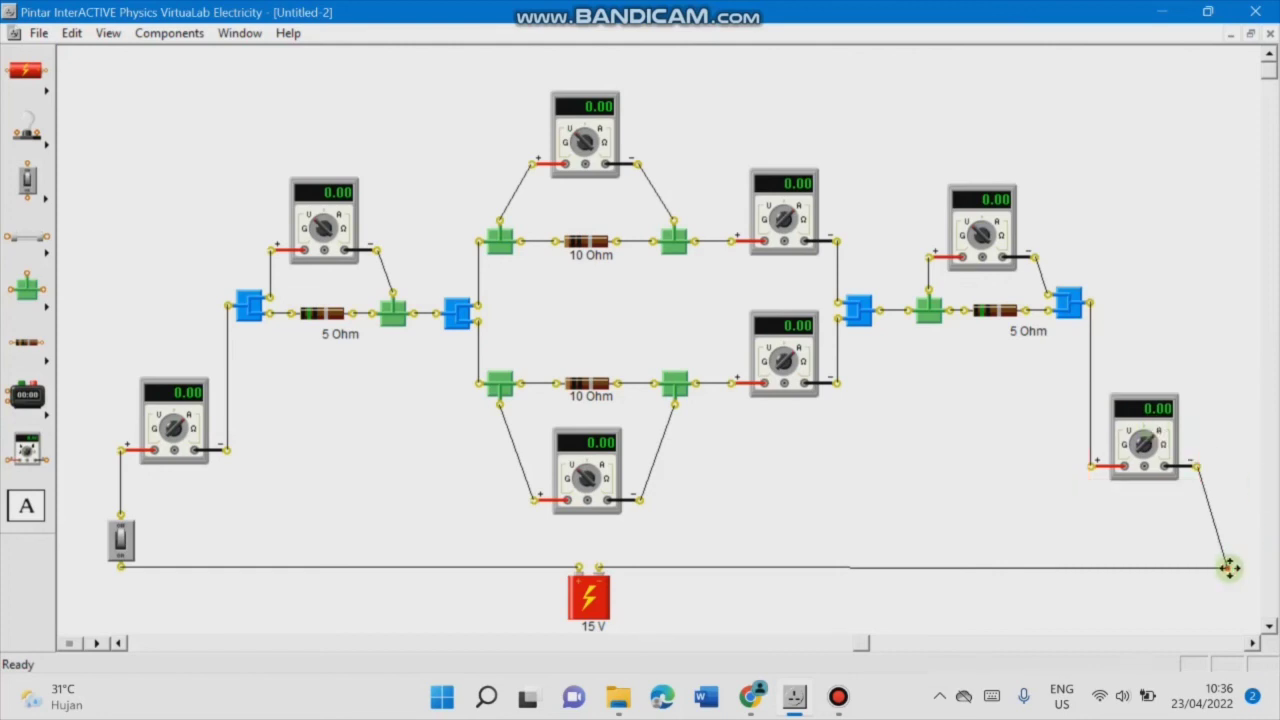
key("Delete")
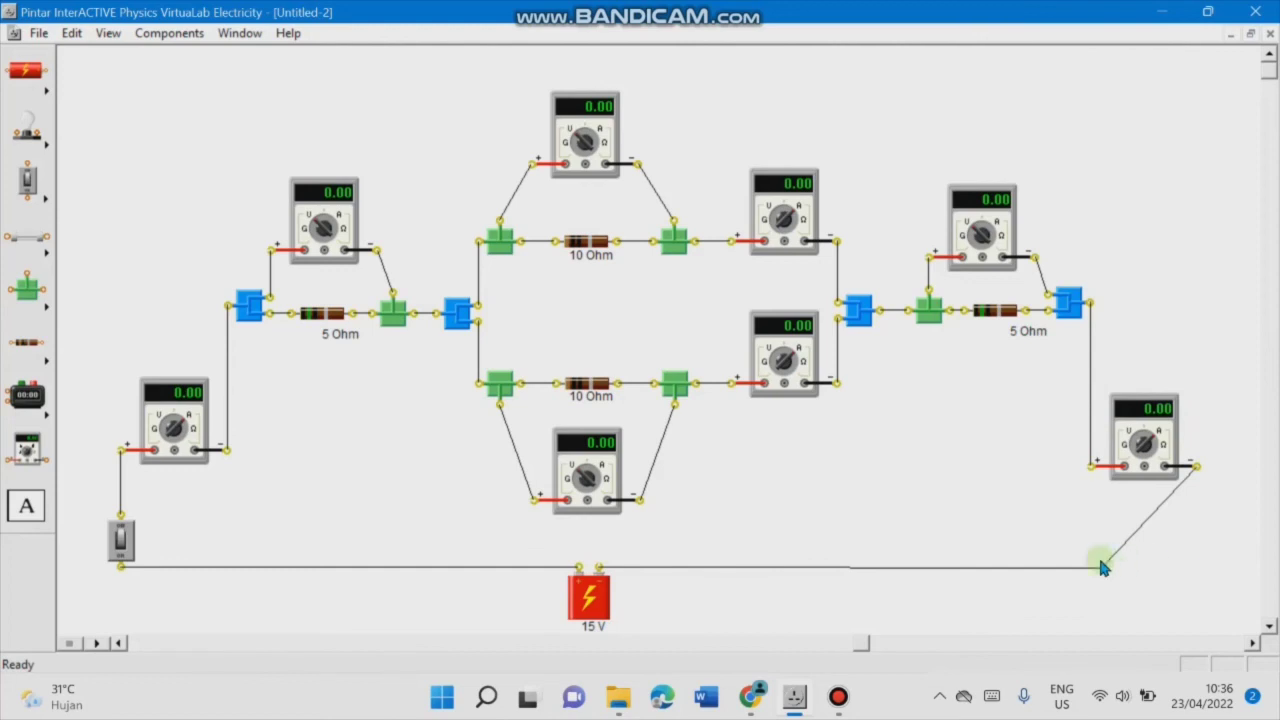
left_click_drag(1100, 568, 1200, 568)
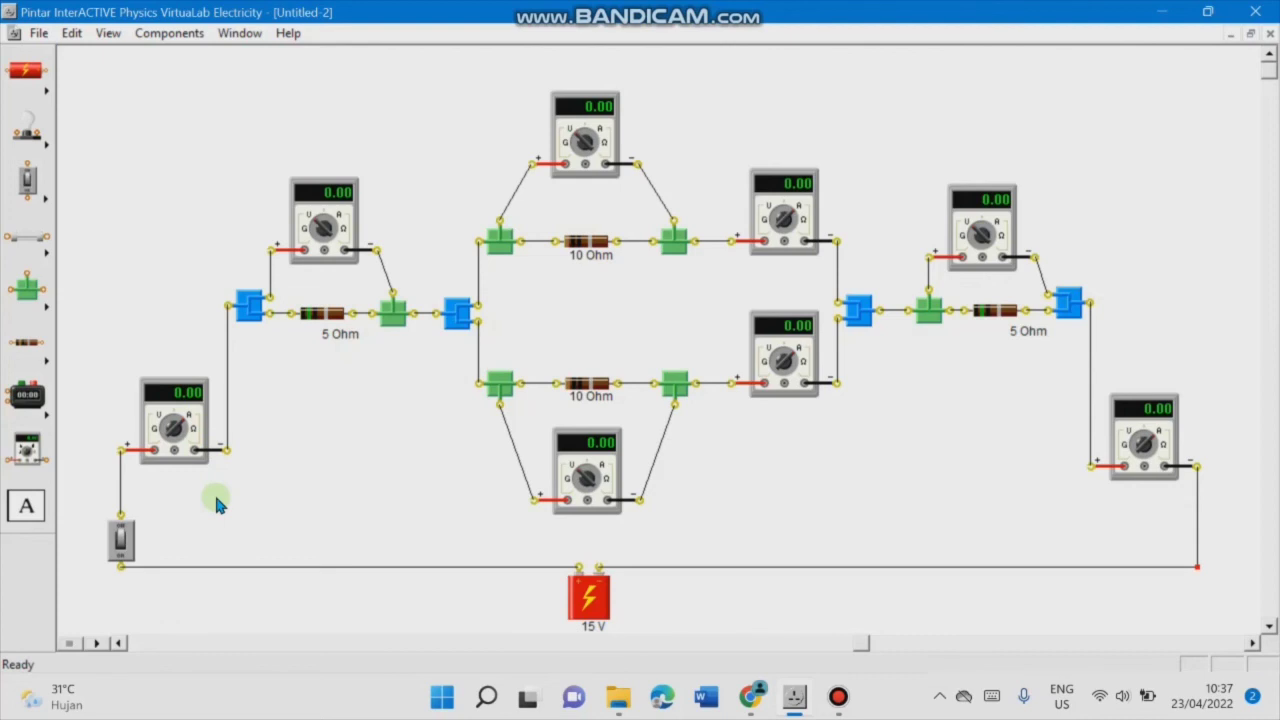
Step: Centre the left resistor's 5 Ohm label closely beneath the resistor
left_click(338, 336)
key("Left")
key("Left")
key("Up")
key("Up")
key("Up")
Step: Centre the right resistor's 5 Ohm label closely beneath the resistor
left_click(1018, 334)
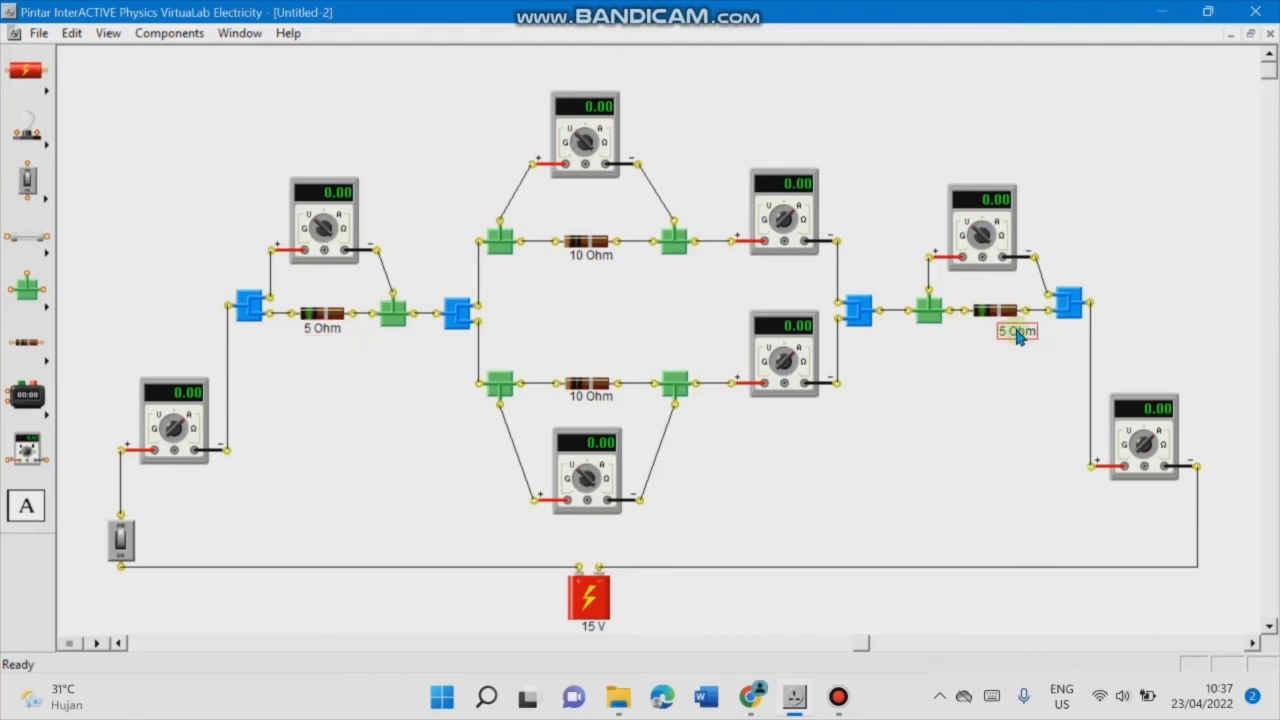
key("Left")
key("Left")
key("Left")
key("Left")
key("Left")
key("Left")
key("Left")
key("Left")
key("Left")
key("Left")
key("Left")
key("Up")
key("Up")
key("Up")
Step: Centre both 10 Ohm labels under their resistors in the parallel branches
left_click(595, 258)
key("Left")
key("Left")
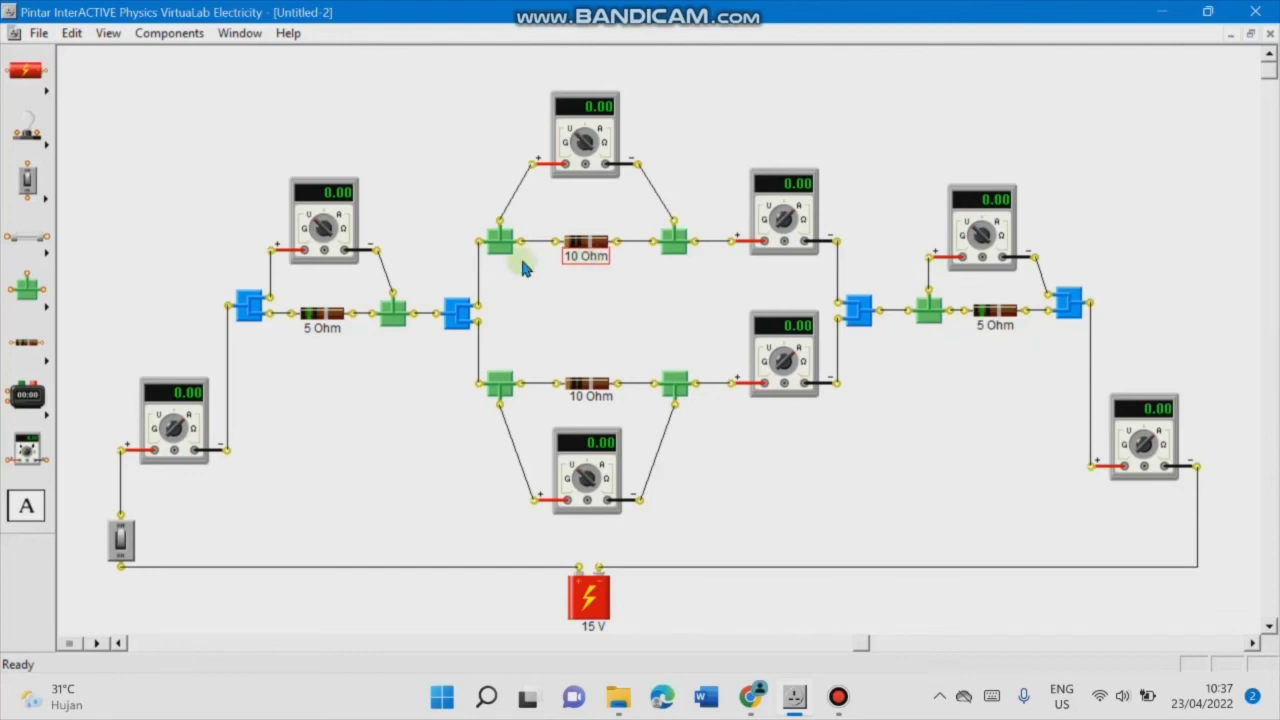
left_click(592, 392)
key("Left")
key("Left")
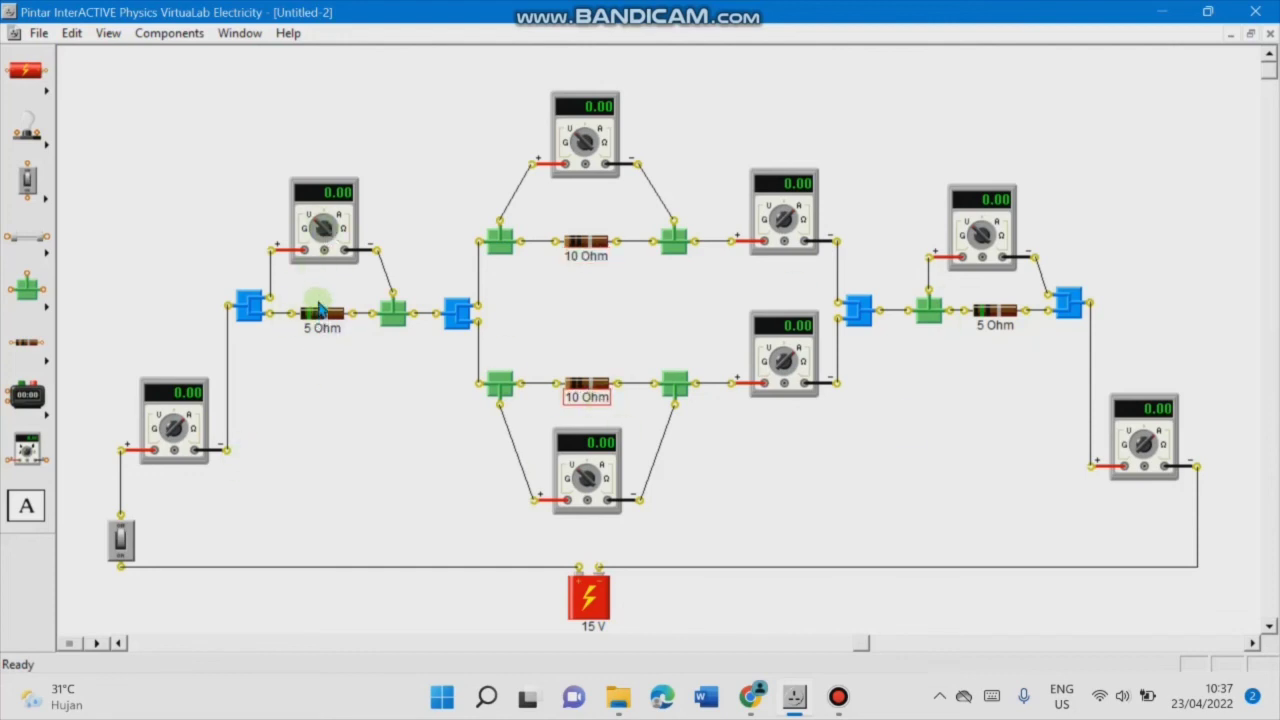
Step: Add a centre-aligned text label reading R1 for the left 5 Ohm resistor
left_click(26, 505)
left_click(152, 250)
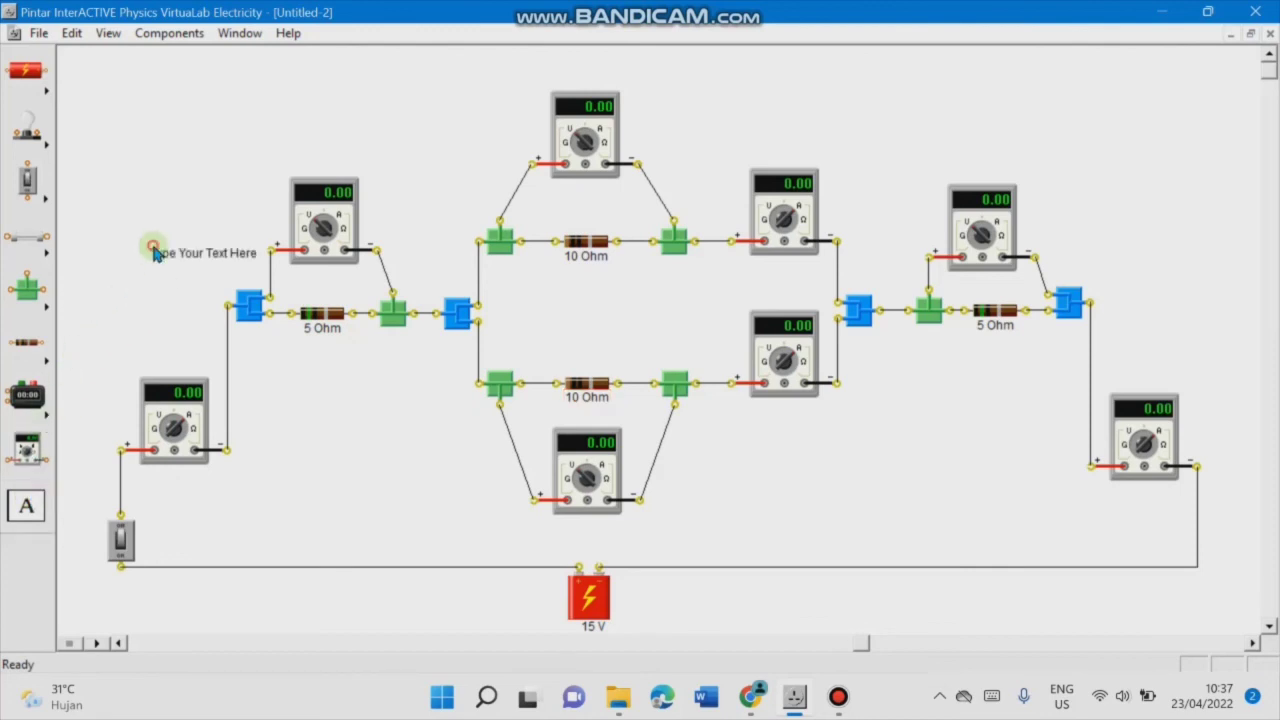
double_click(165, 250)
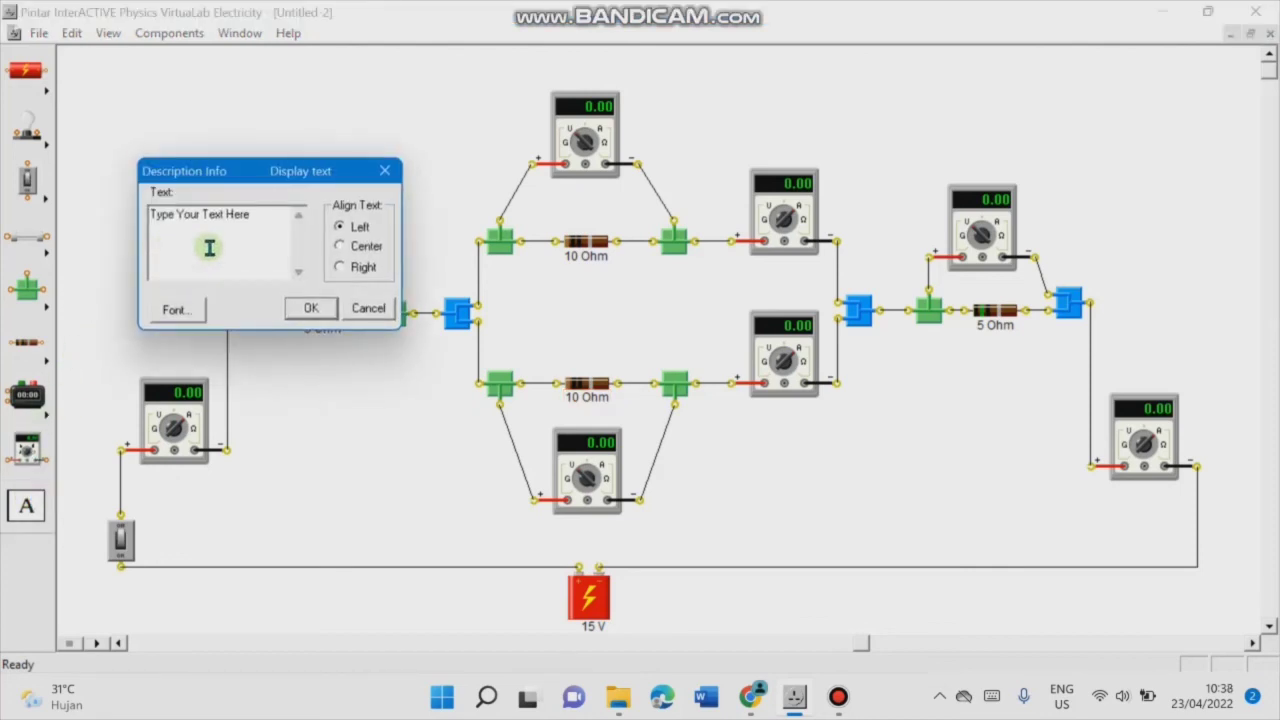
left_click_drag(260, 213, 150, 213)
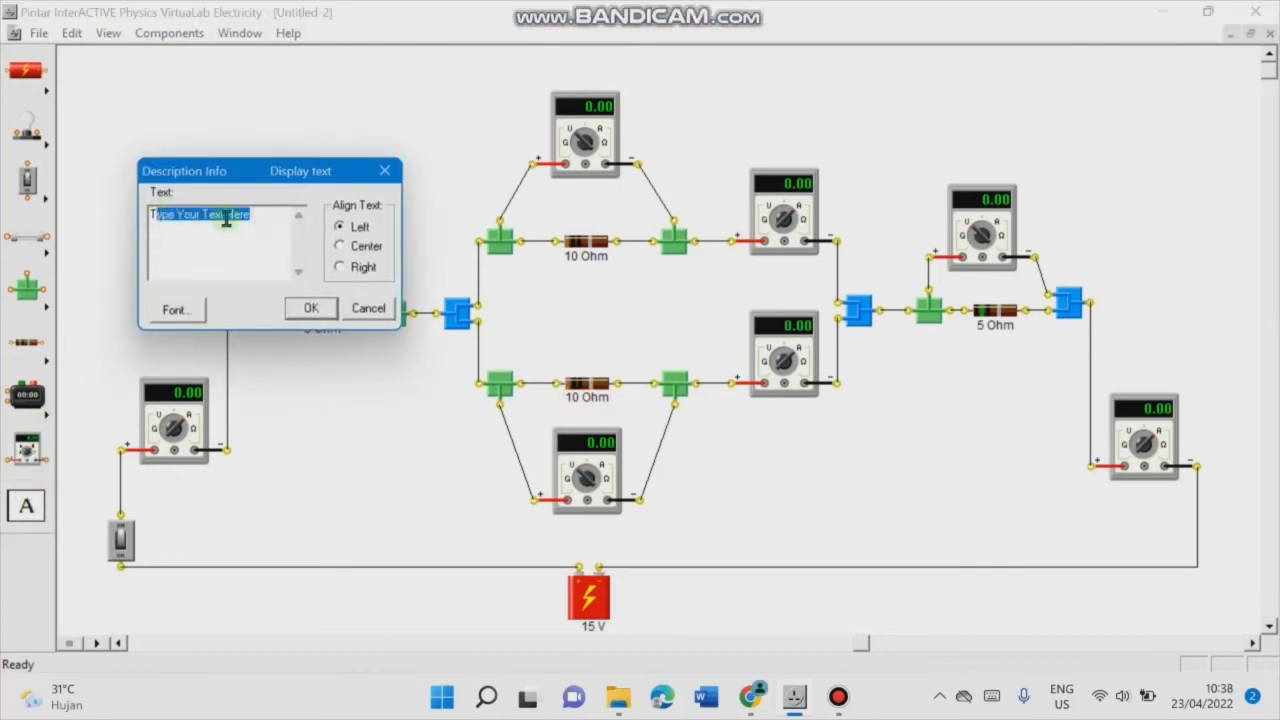
key("BackSpace")
type("R1")
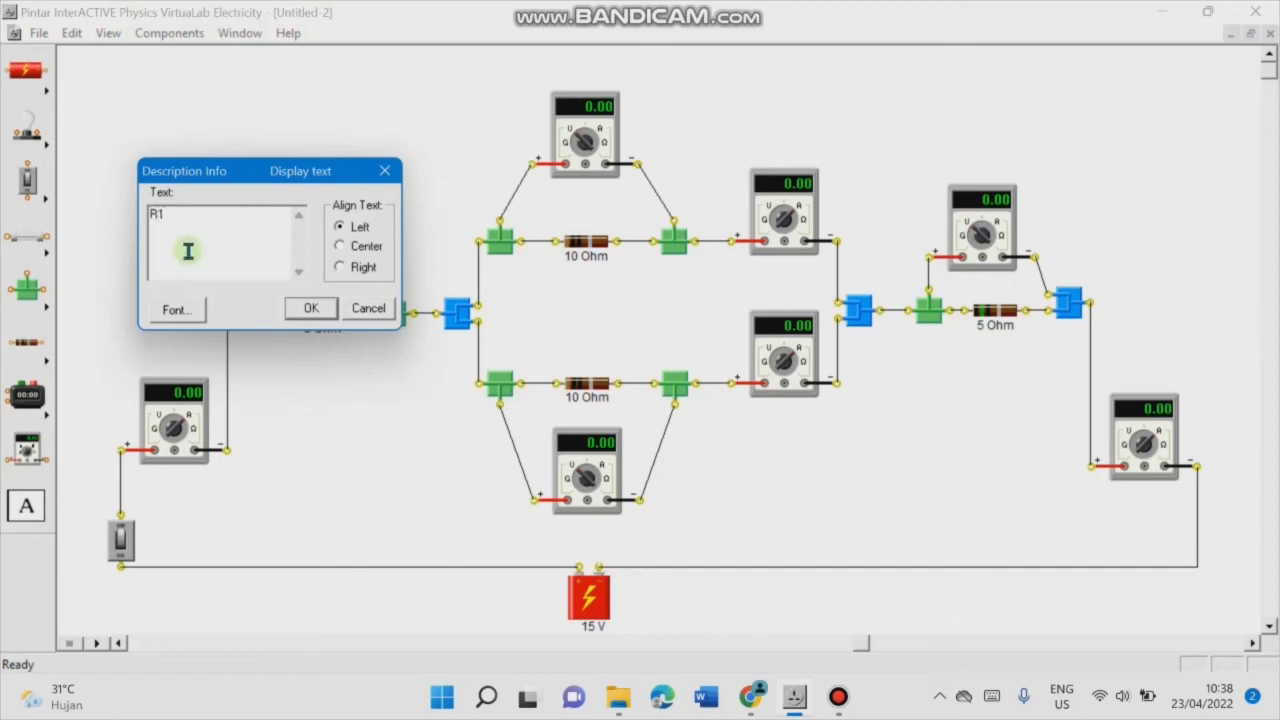
left_click(345, 251)
left_click(311, 308)
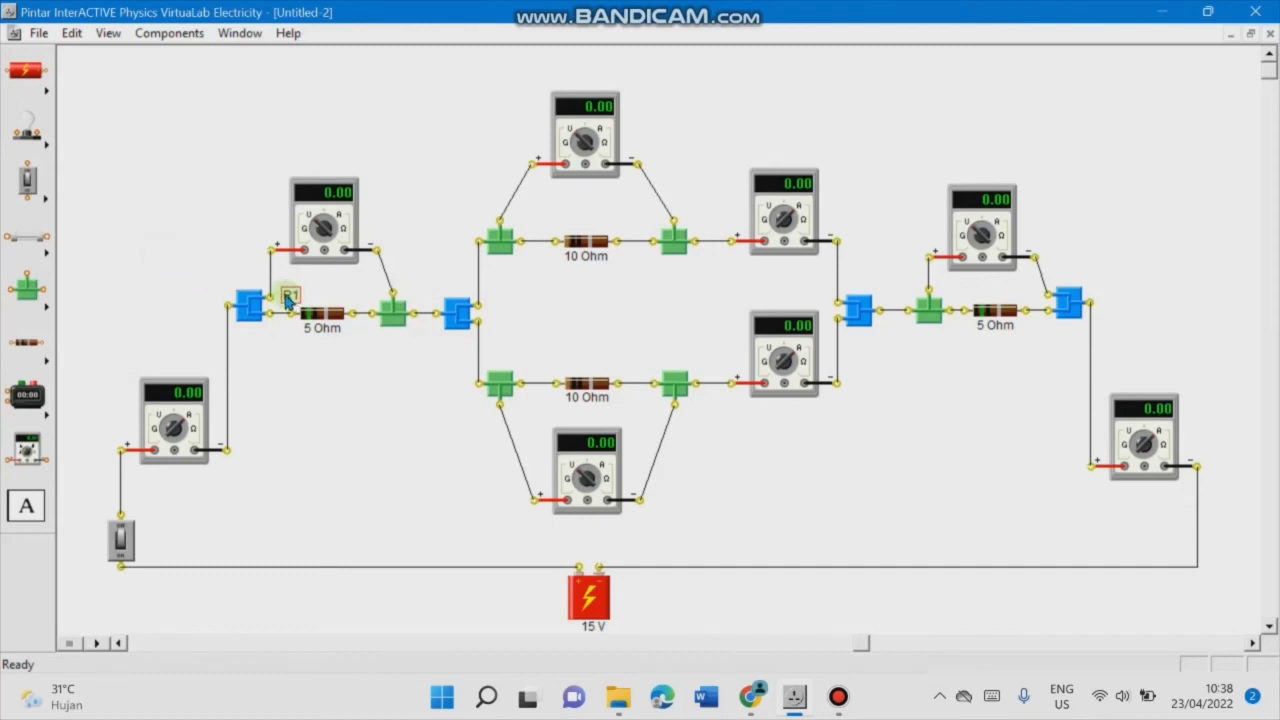
Step: Duplicate the R1 label, place a copy below the left 5 Ohm resistor and change its text to R2
left_click(126, 252)
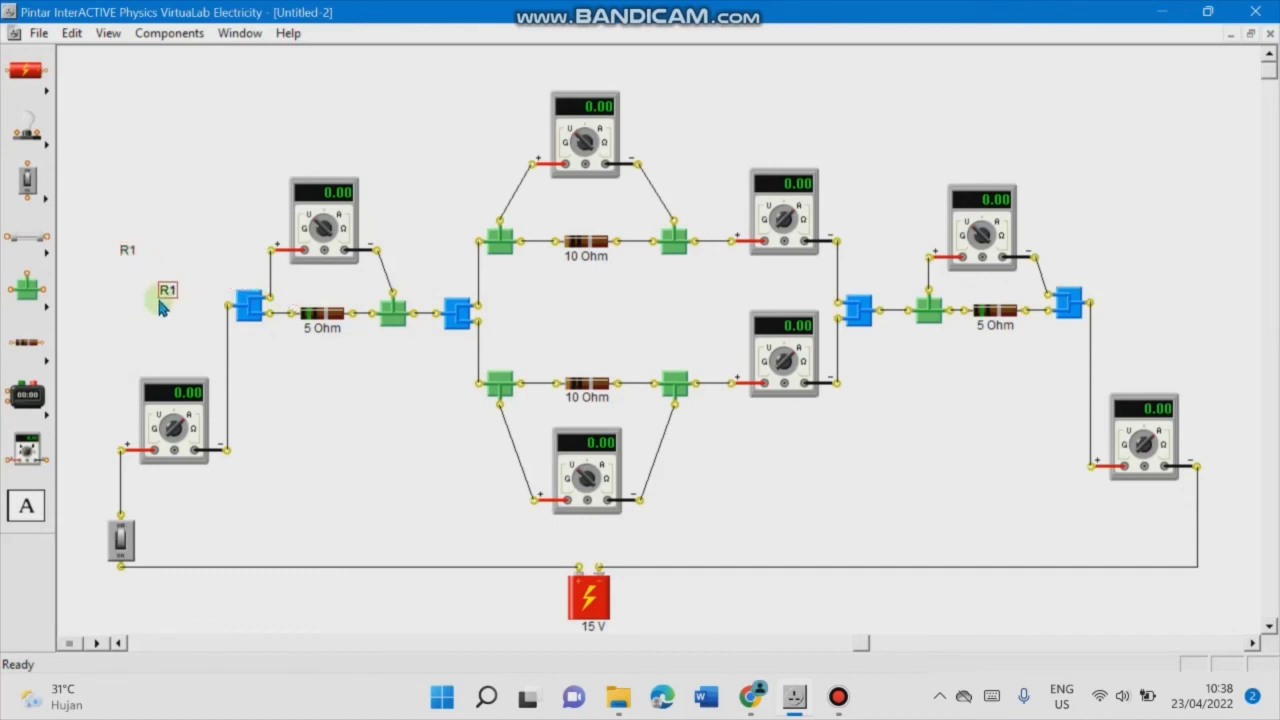
key("ctrl+v")
double_click(284, 396)
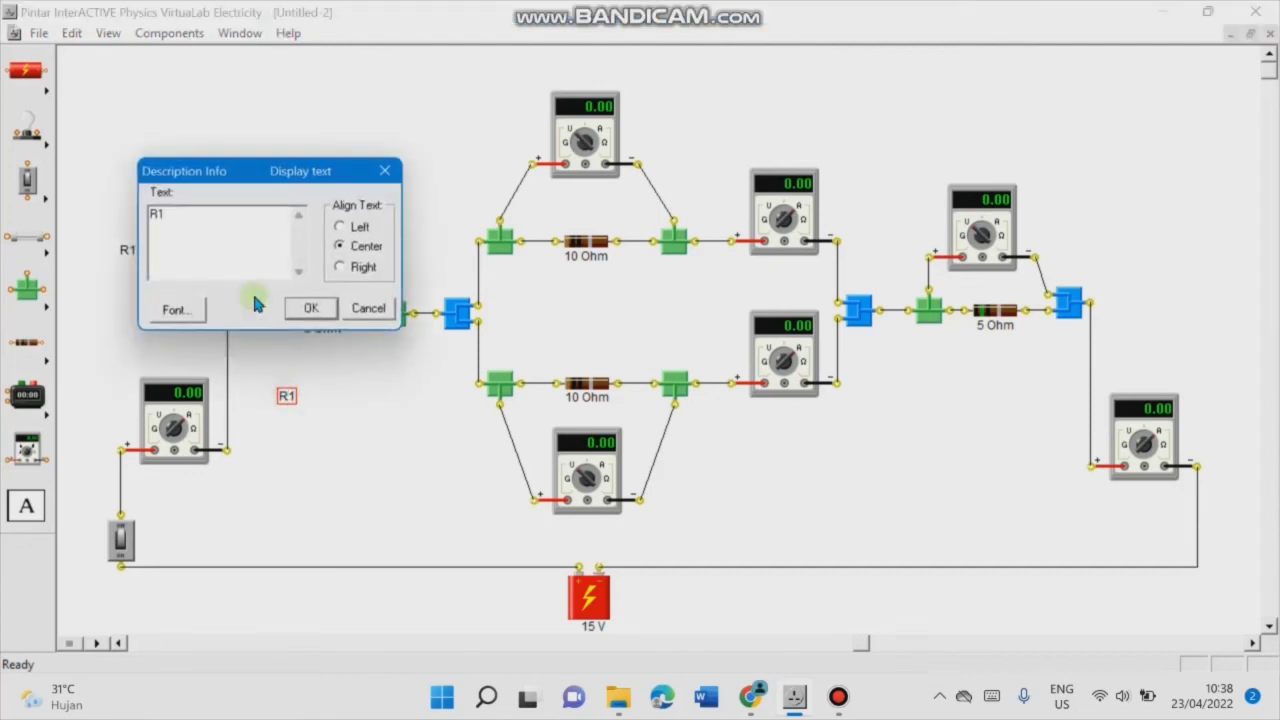
left_click(198, 213)
key("BackSpace")
type("2")
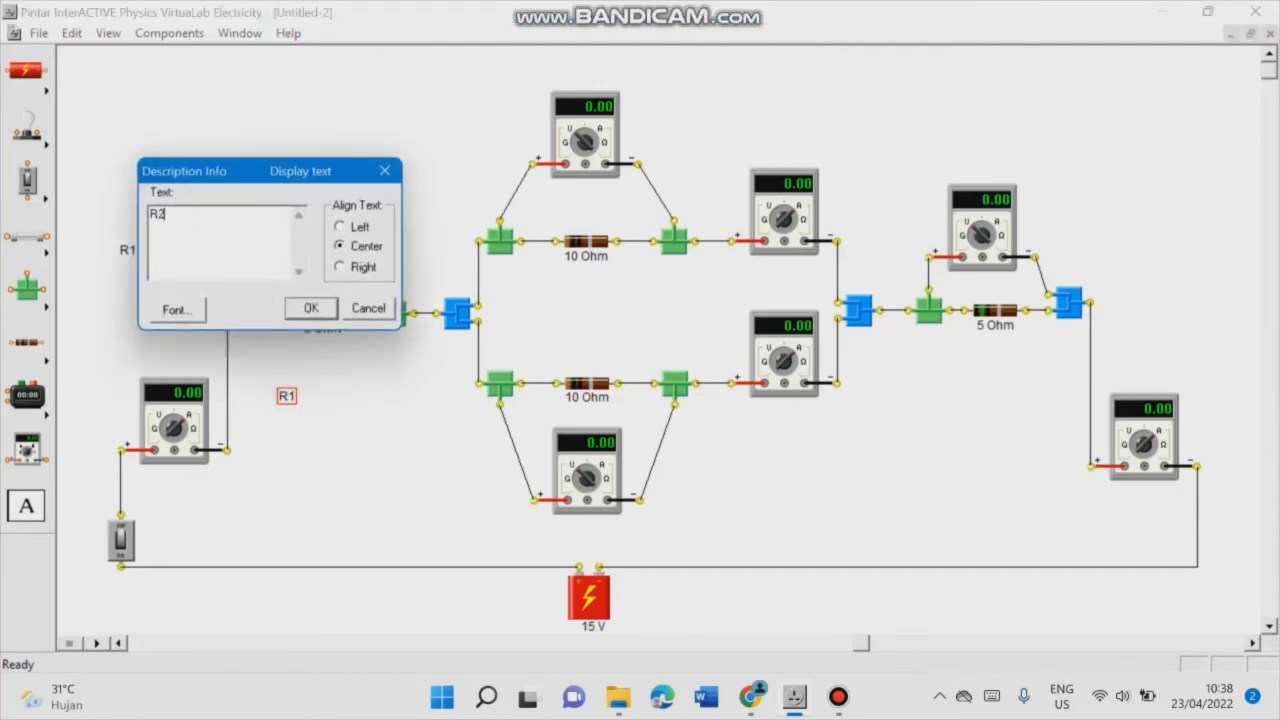
left_click(311, 307)
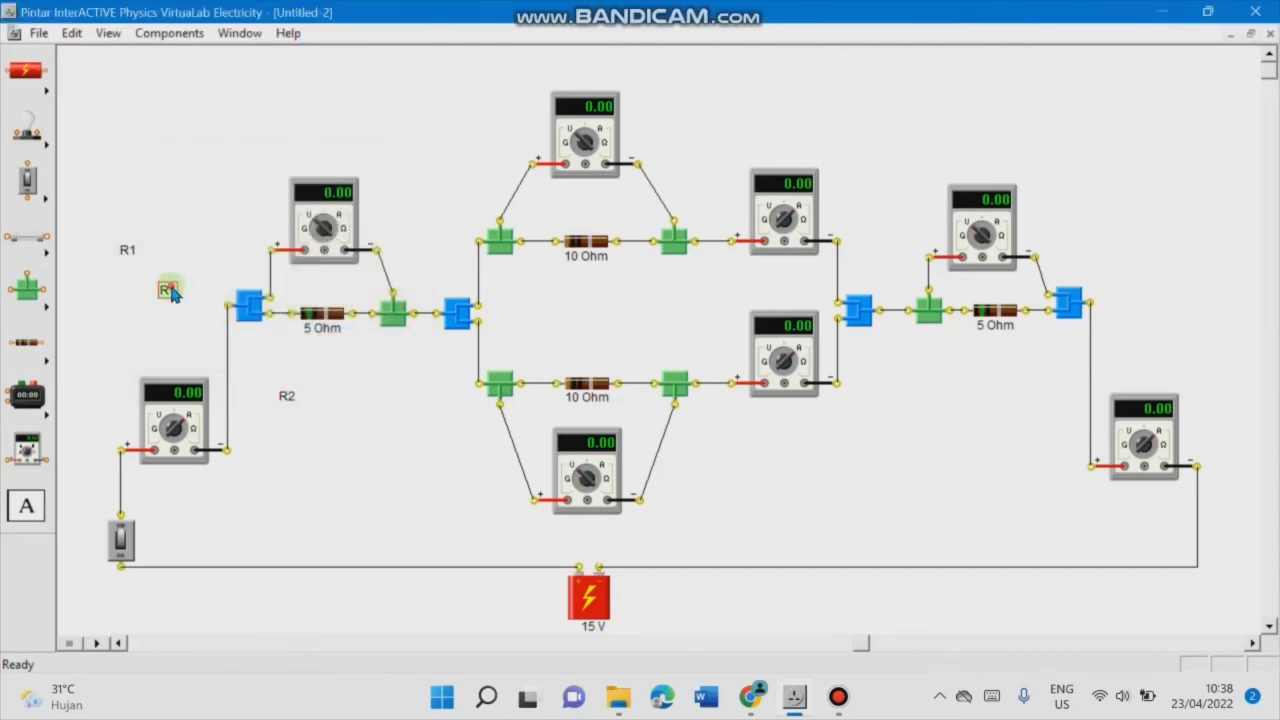
Step: Move another R1 copy directly below the original label and change its text to R3
left_click_drag(170, 290, 131, 317)
double_click(127, 319)
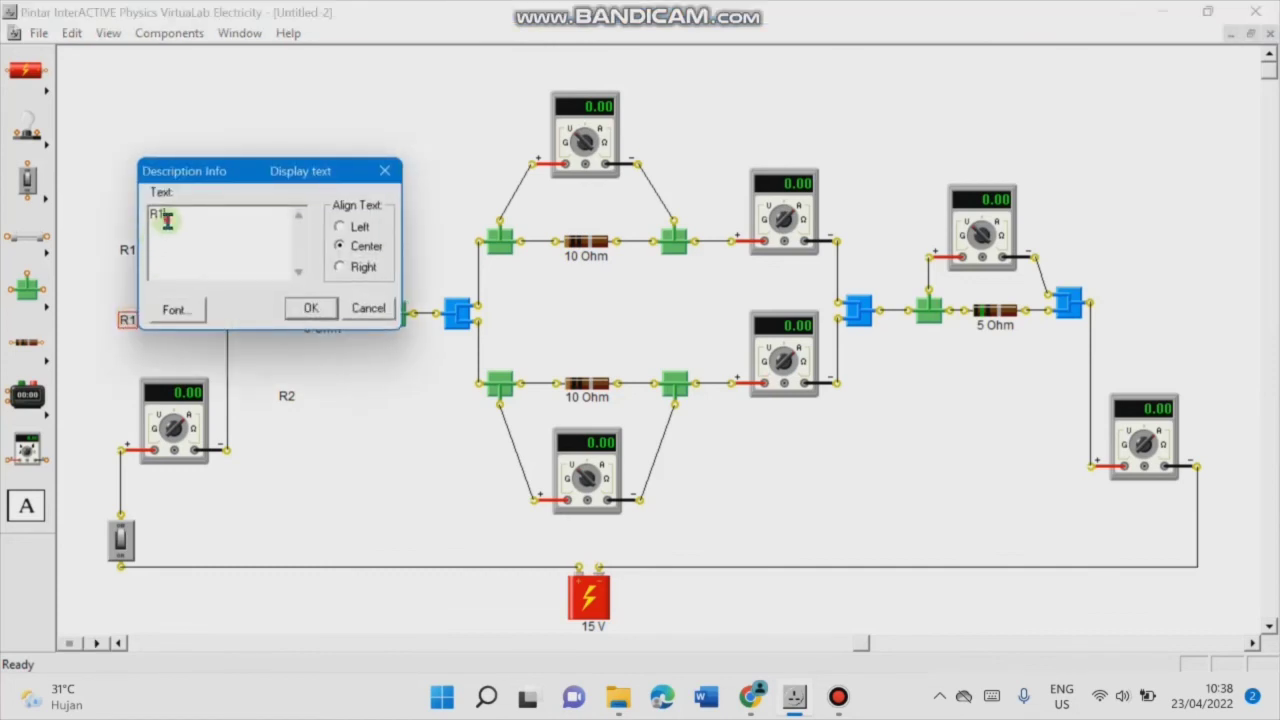
type("3")
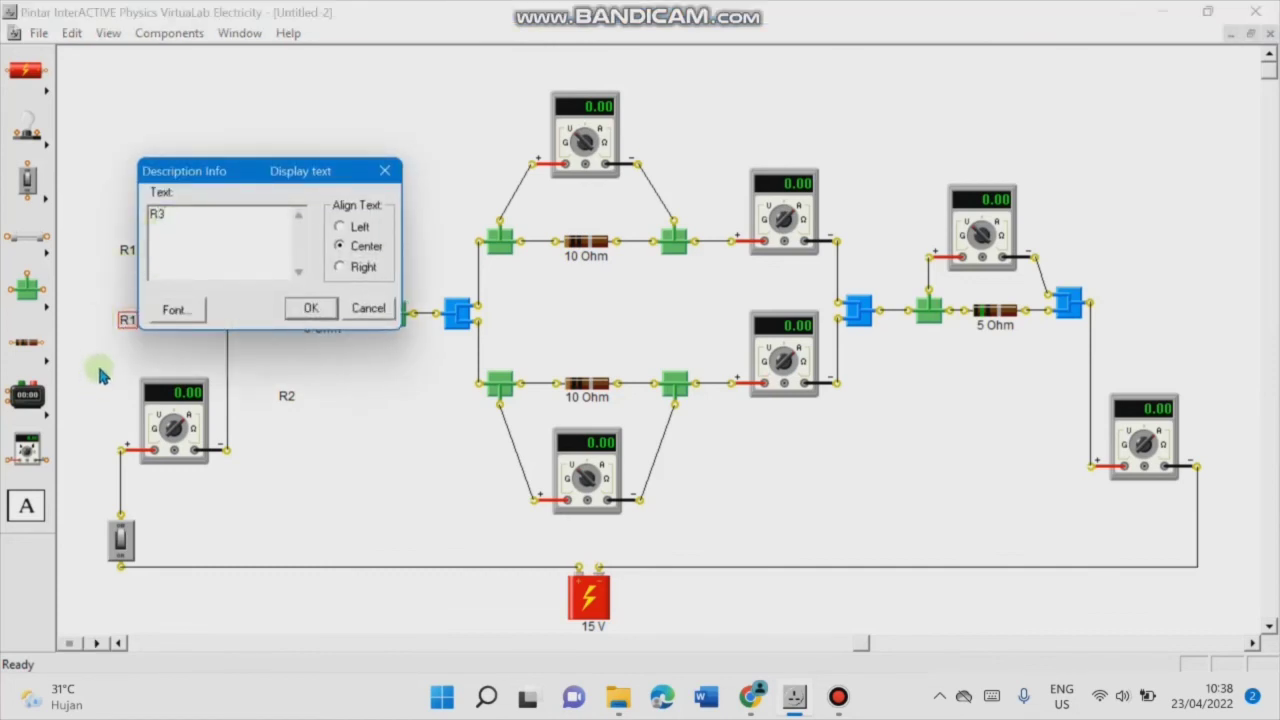
left_click(311, 307)
Step: Change the text of the remaining R1 copy beside the left 5 Ohm resistor to R4
double_click(167, 290)
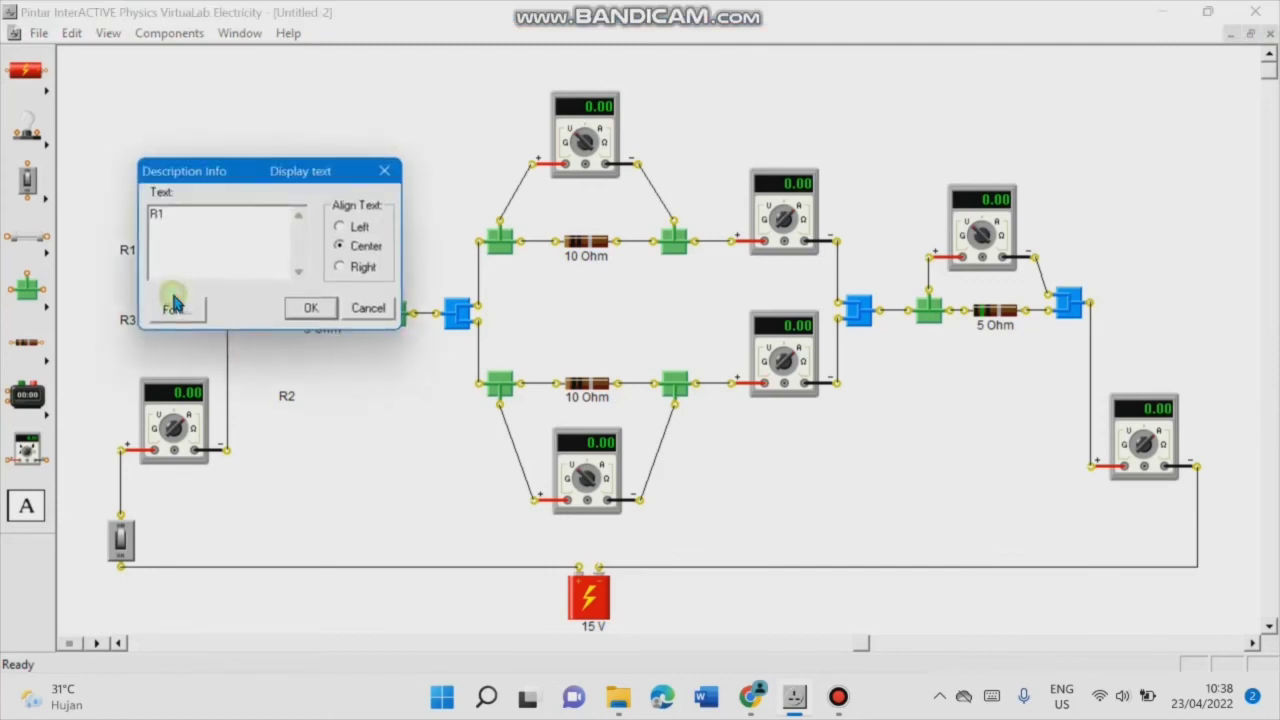
key("BackSpace")
type("4")
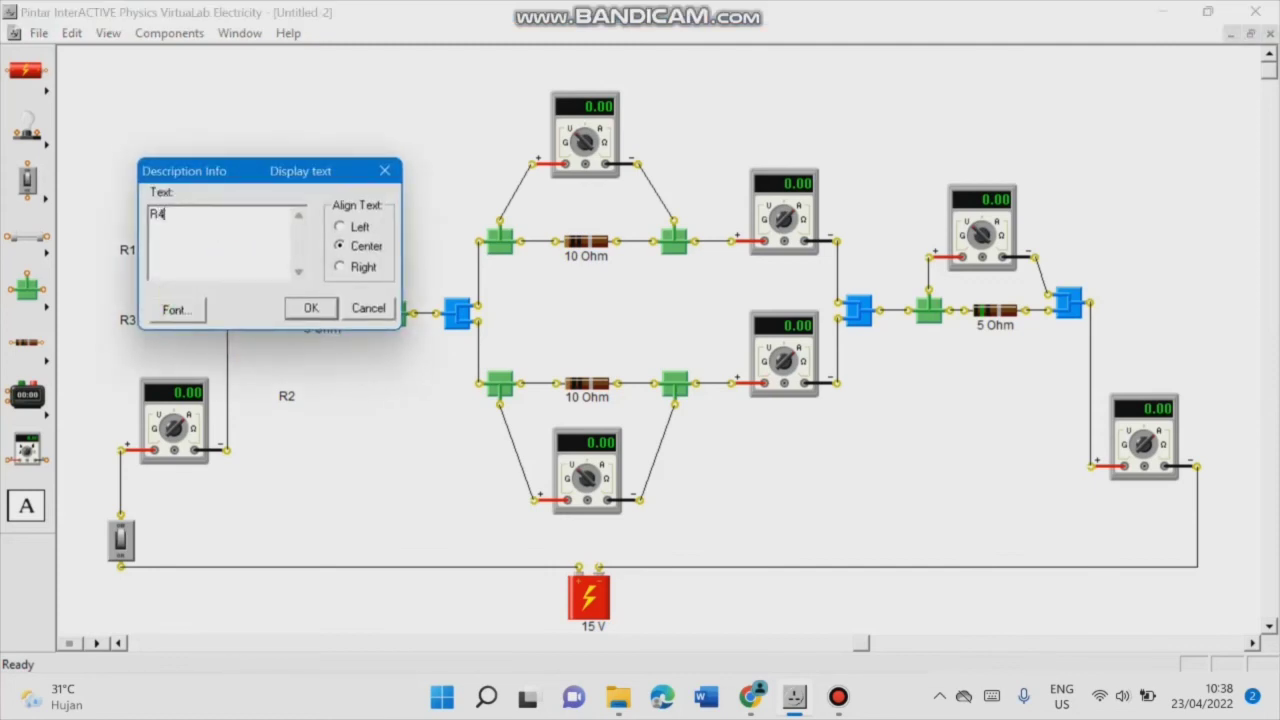
left_click(311, 307)
Step: Place R1 above the left 5 Ohm resistor, R2 and R3 above the upper and lower 10 Ohm resistors, and R4 above the right 5 Ohm resistor
left_click_drag(128, 252, 320, 300)
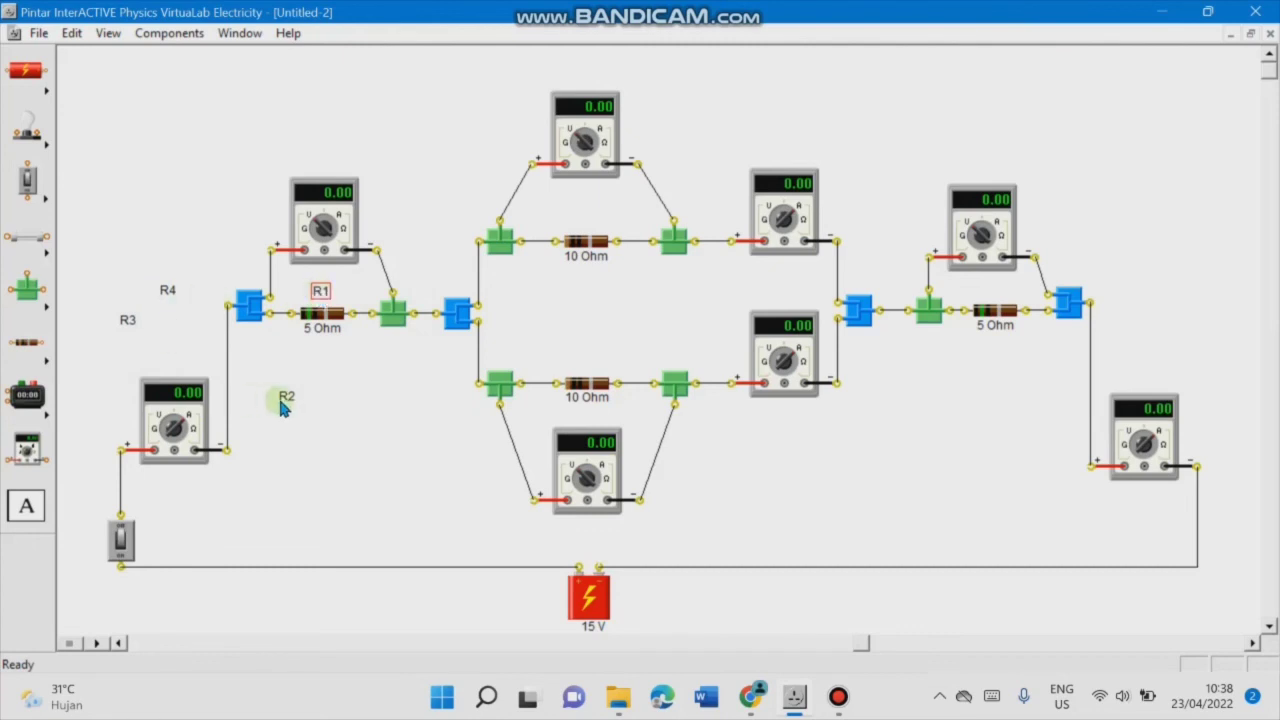
left_click_drag(286, 396, 588, 220)
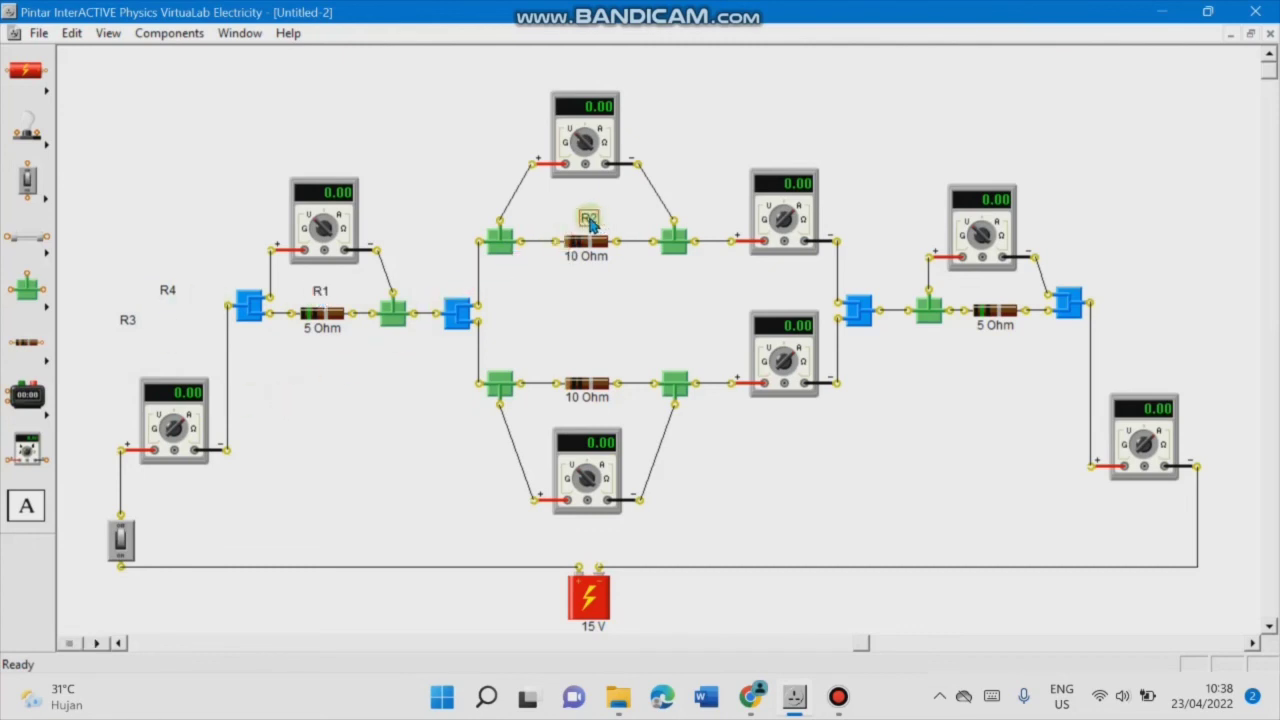
left_click_drag(140, 322, 596, 360)
left_click_drag(170, 290, 992, 290)
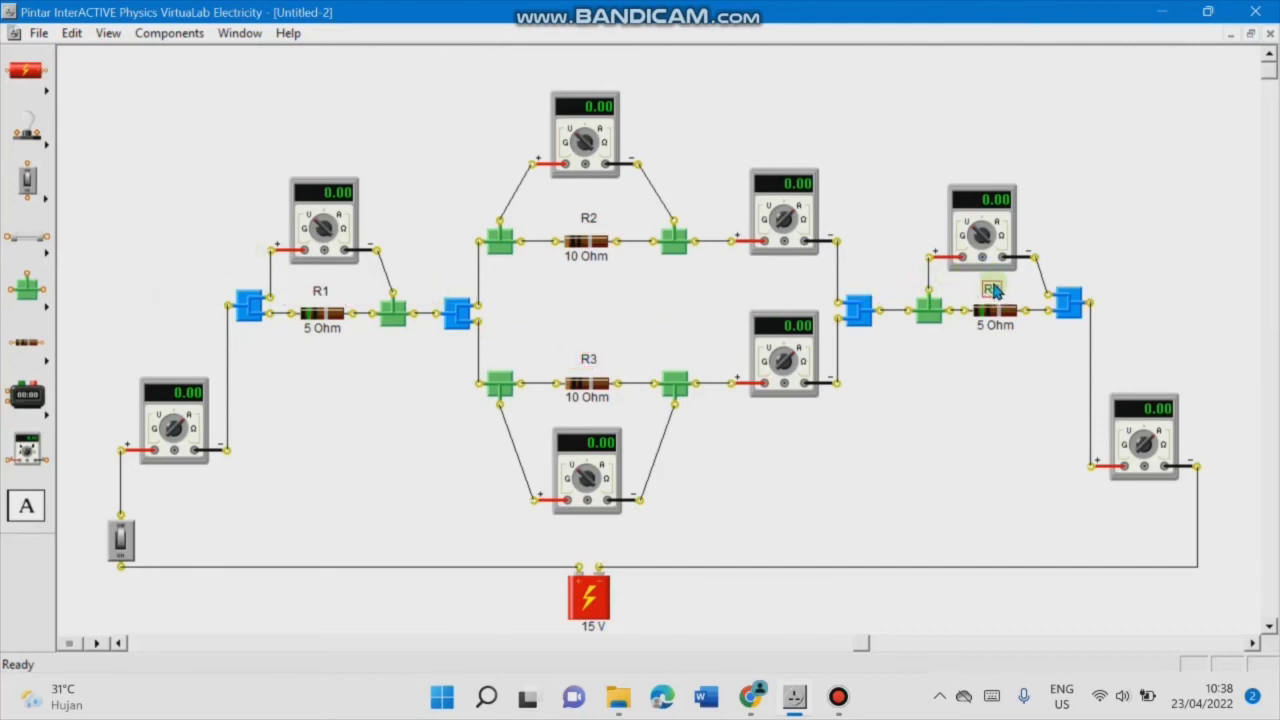
left_click(939, 466)
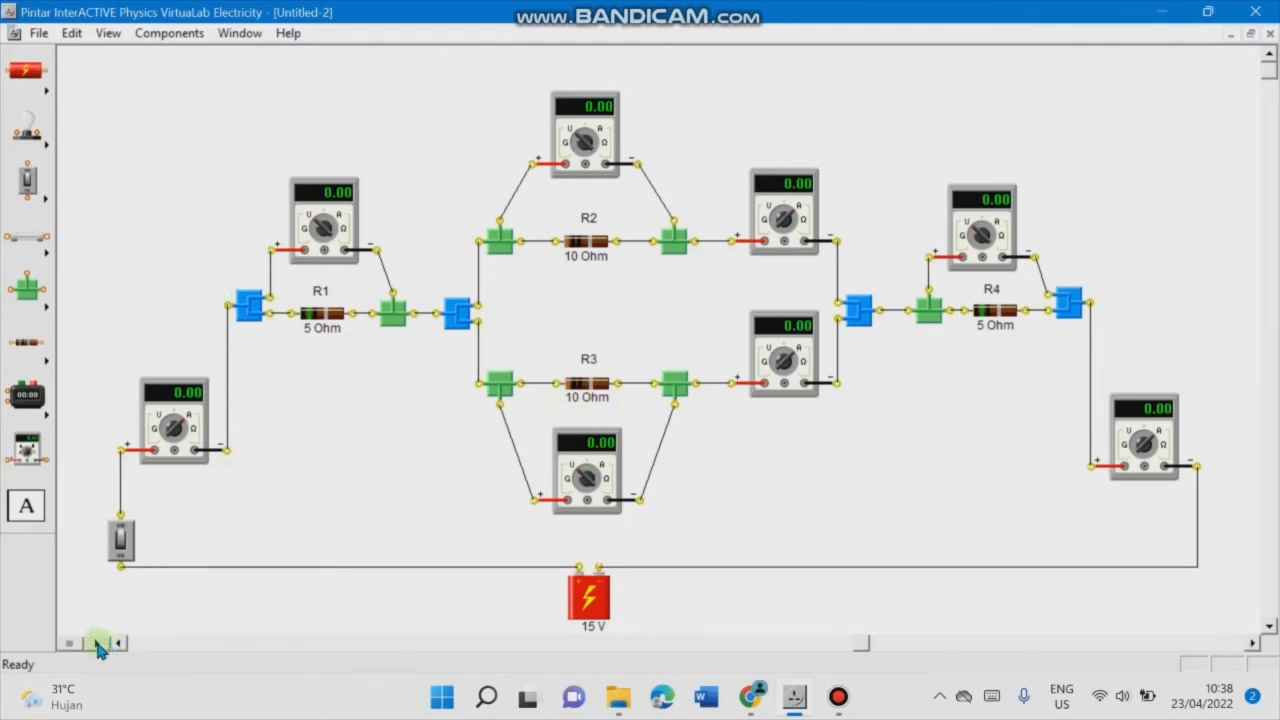
Step: Stop the circuit simulation and start it again
left_click(66, 644)
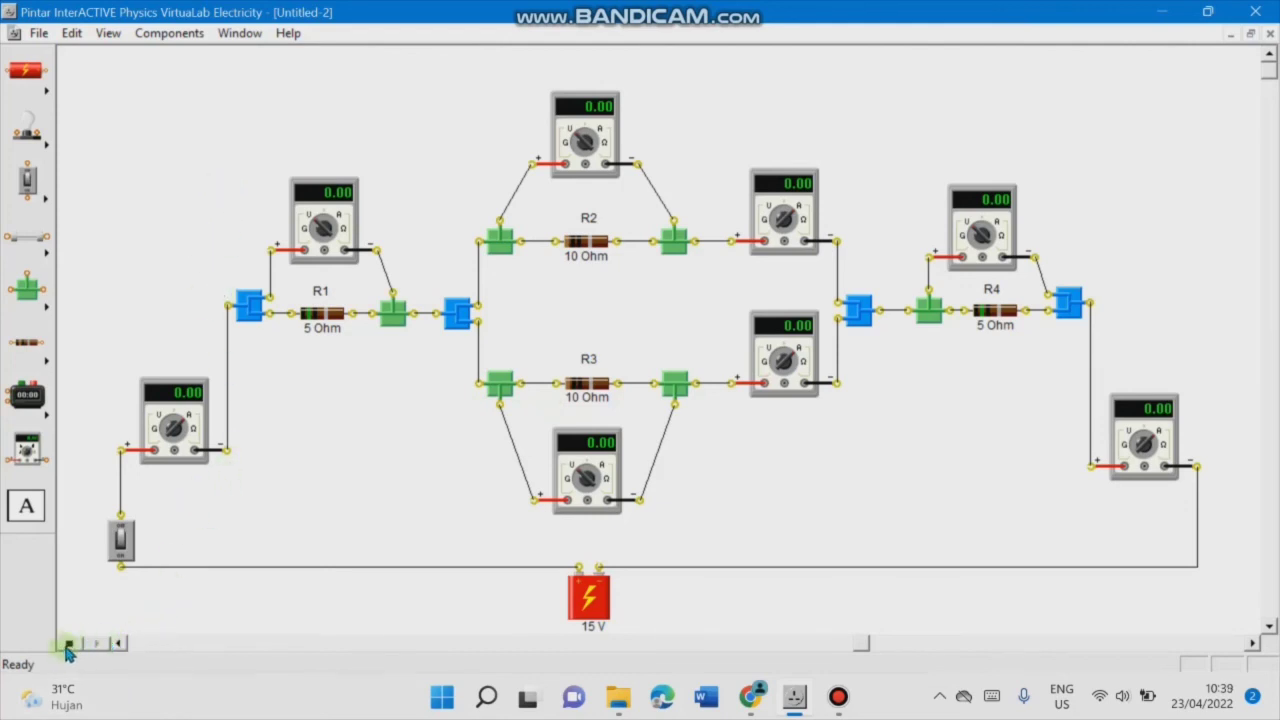
left_click(69, 642)
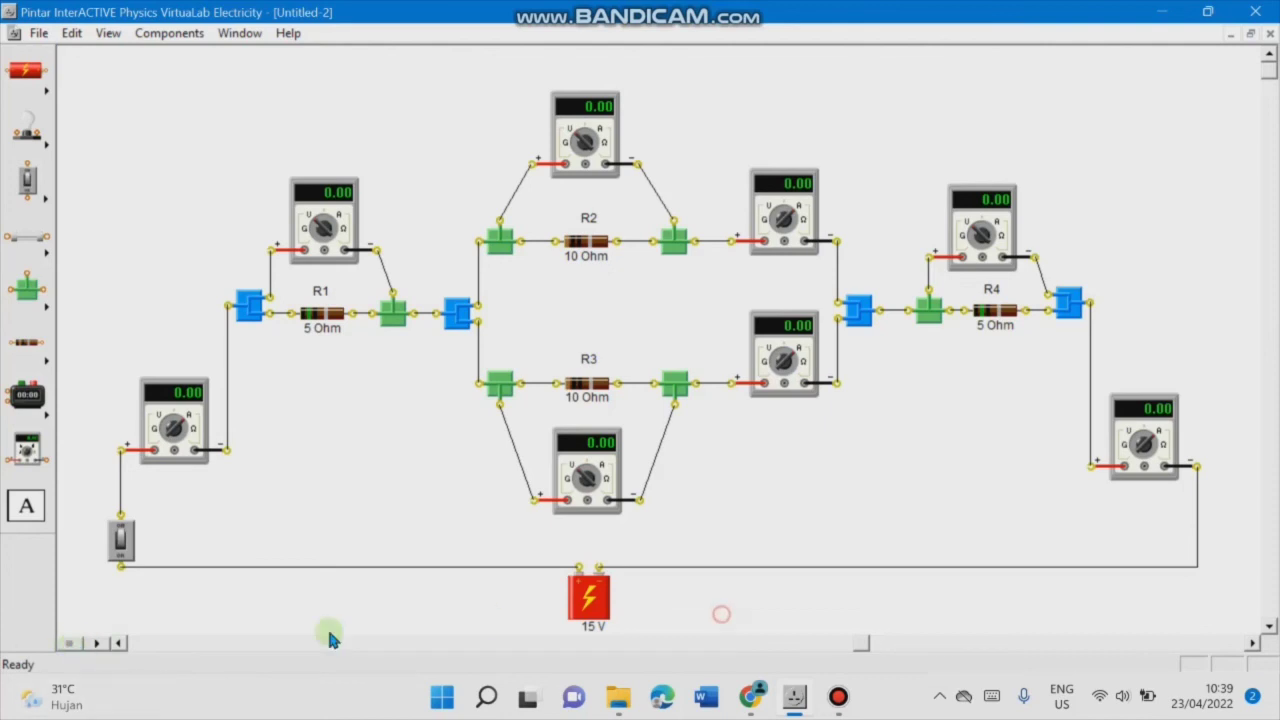
left_click(103, 644)
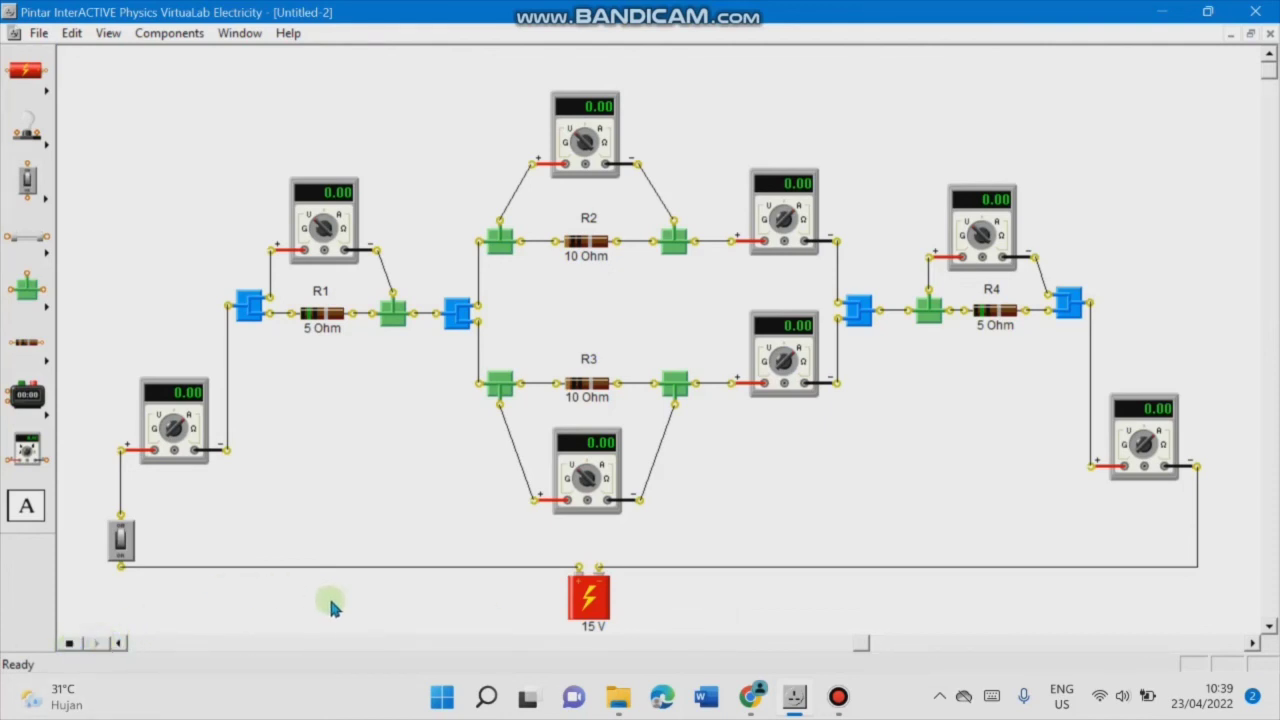